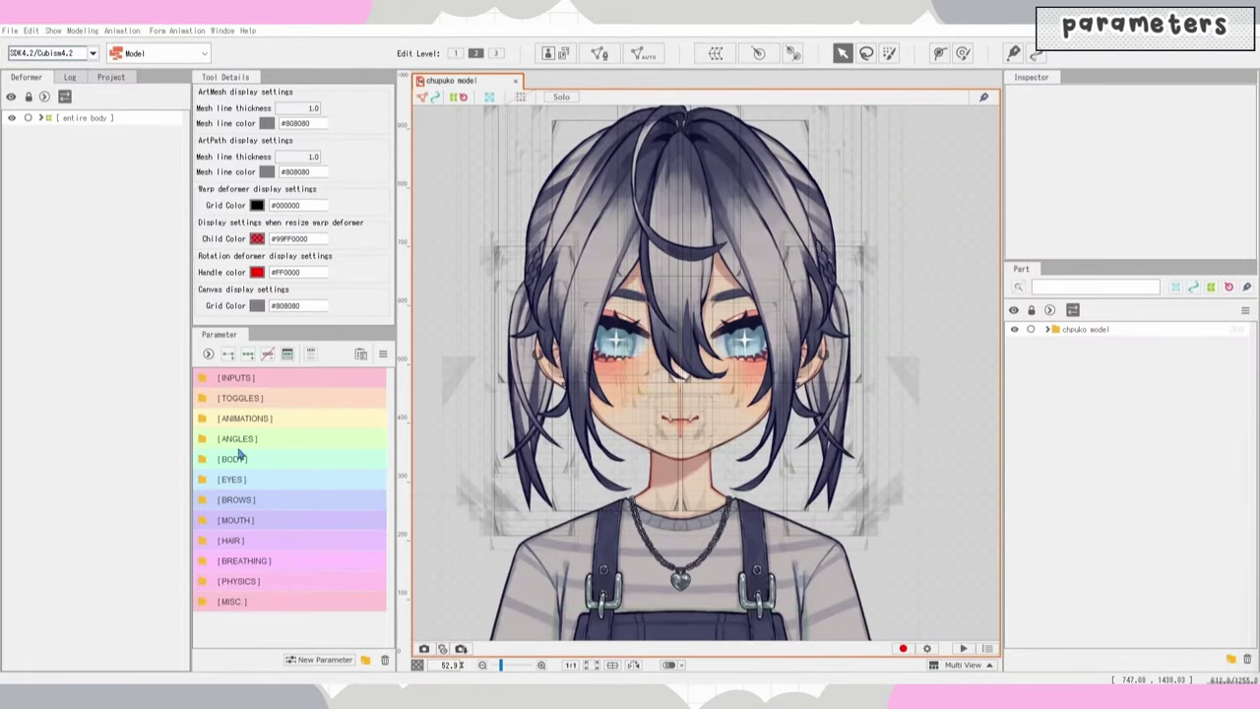
# Step: Expand the [BODY] parameter group and look over its body physics and arm parameters
pyautogui.click(201, 463)
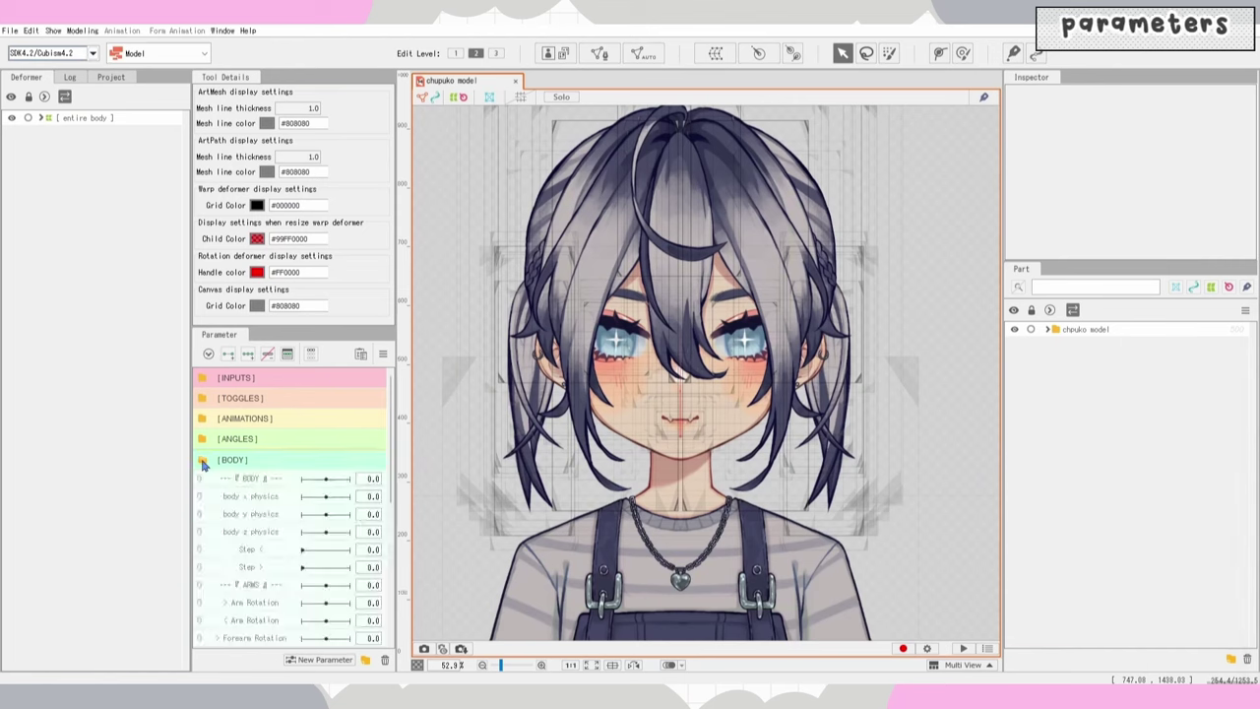
pyautogui.scroll(-2, 390, 462)
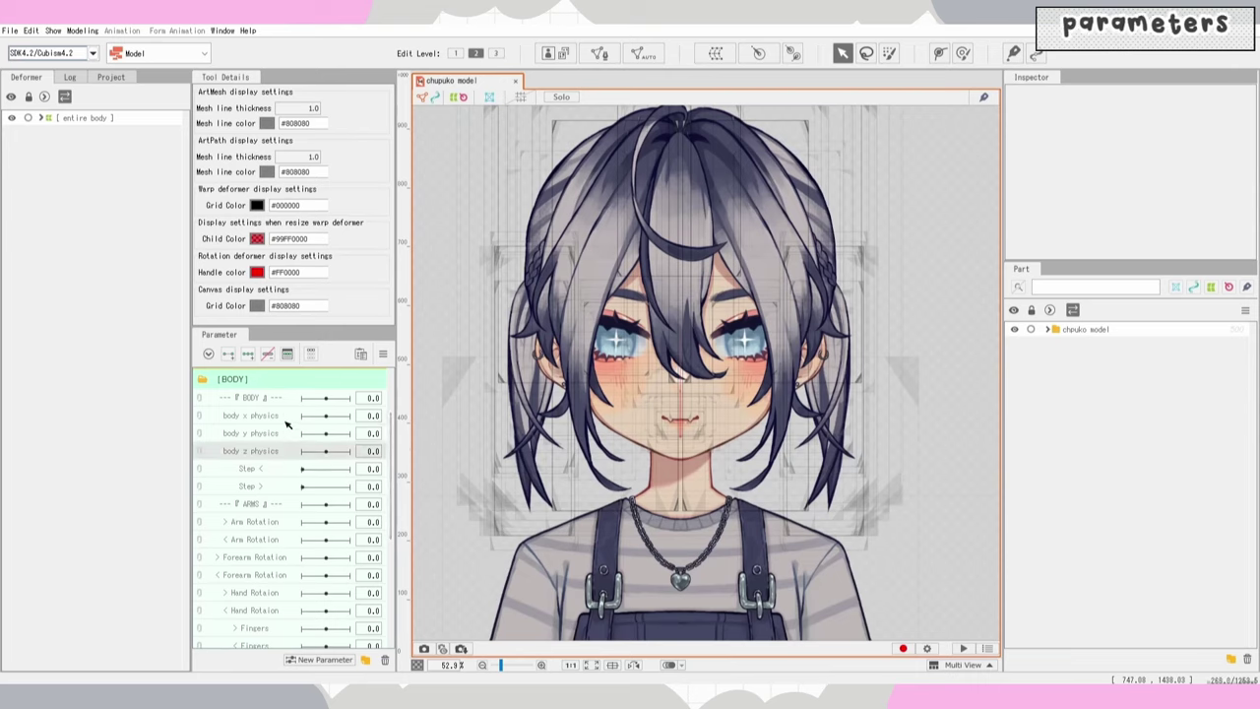
pyautogui.scroll(2, 286, 423)
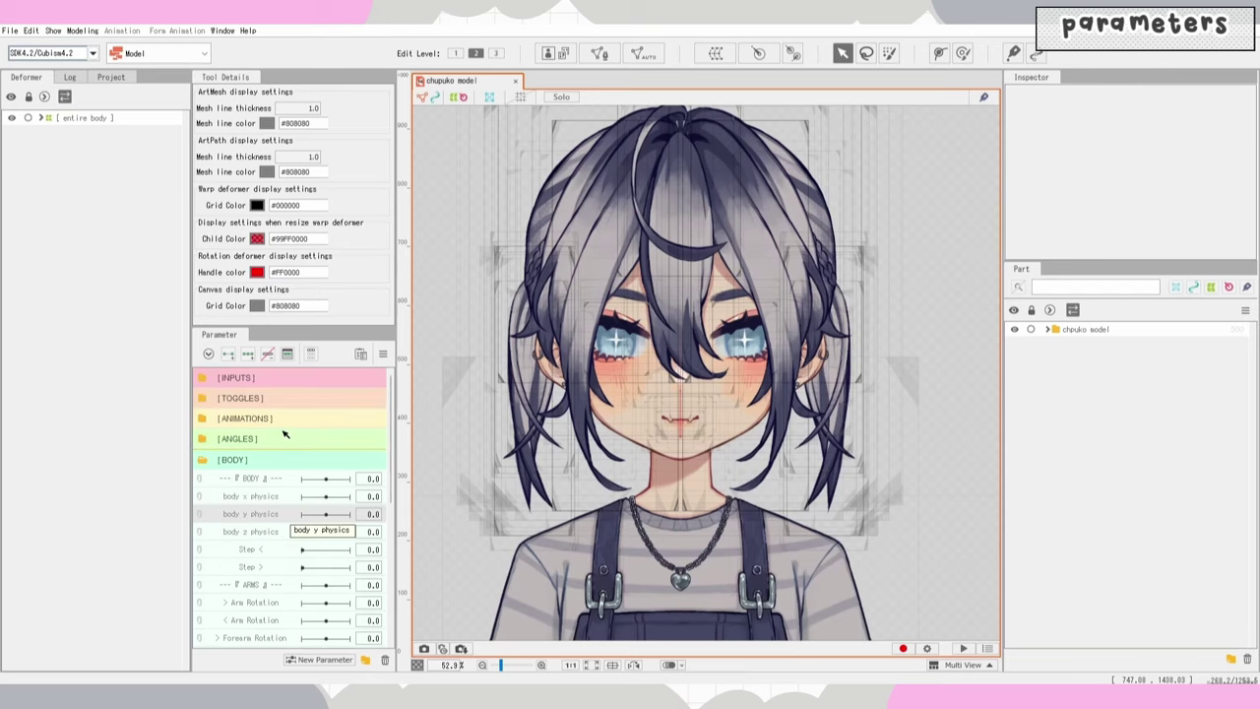
# Step: Compare the Angle and Body parameters in the [INPUTS] group with the body physics parameters, leaving [INPUTS] collapsed
pyautogui.click(203, 381)
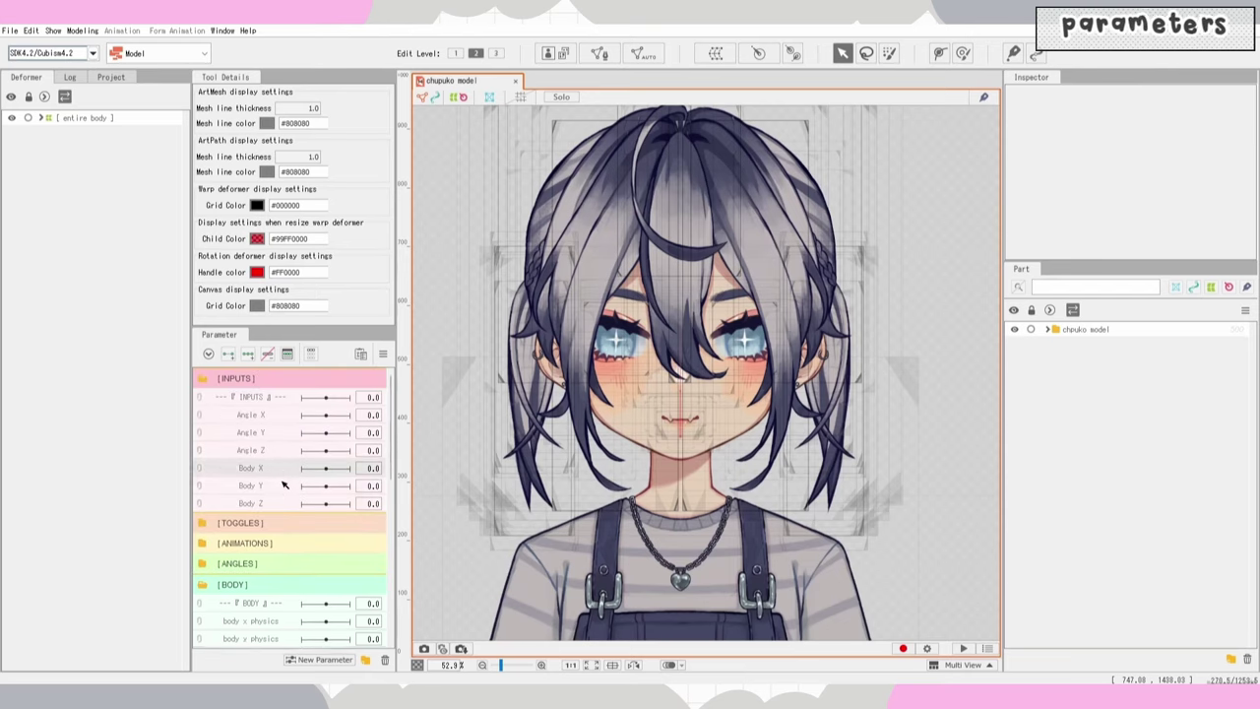
pyautogui.scroll(-3, 282, 485)
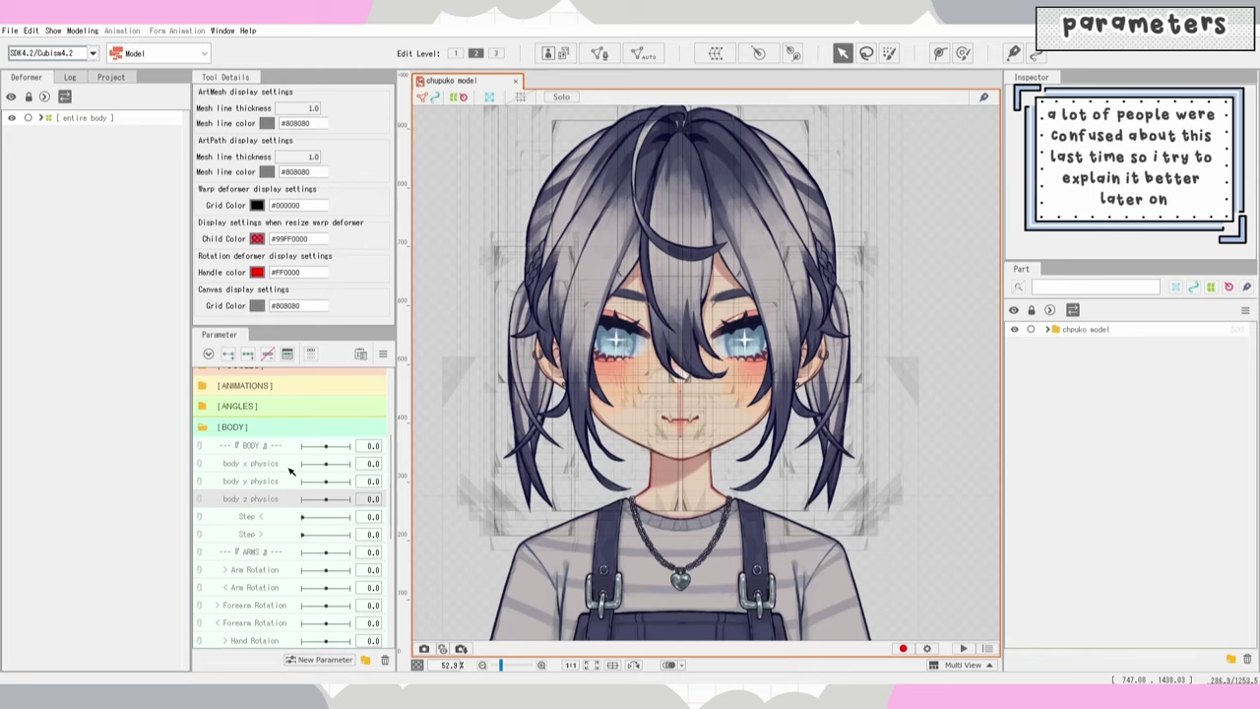
pyautogui.scroll(2, 291, 470)
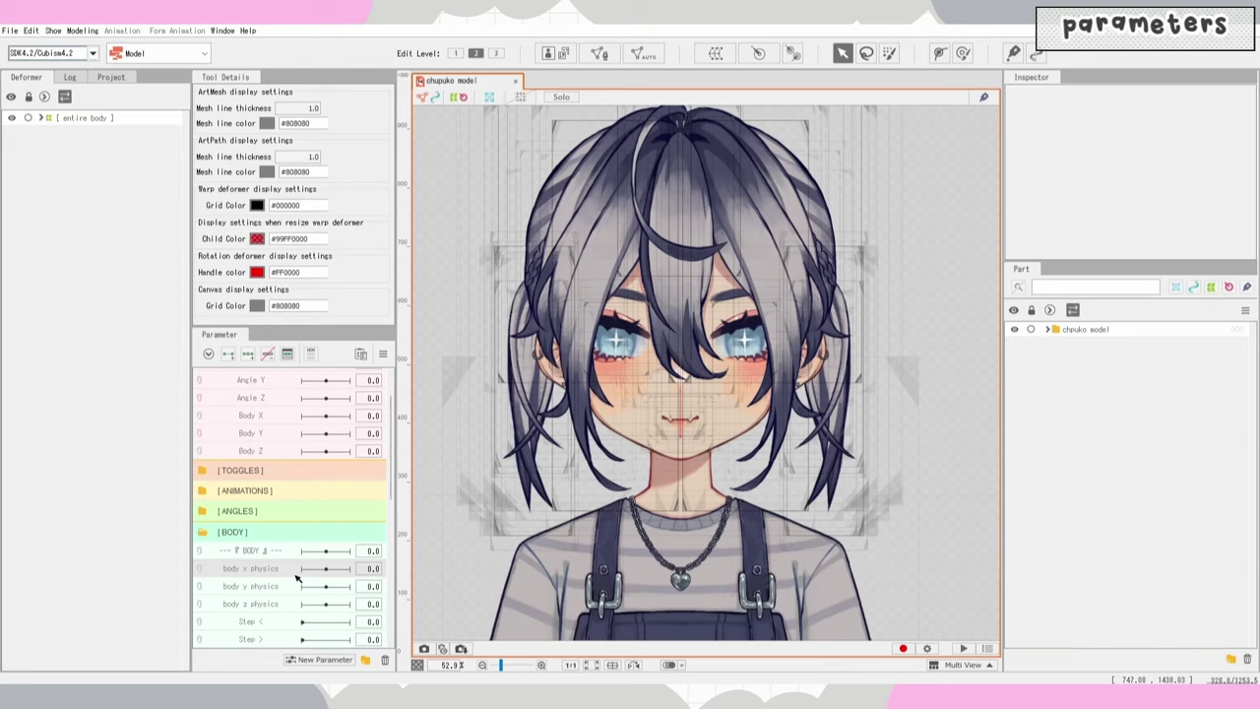
pyautogui.scroll(1, 315, 408)
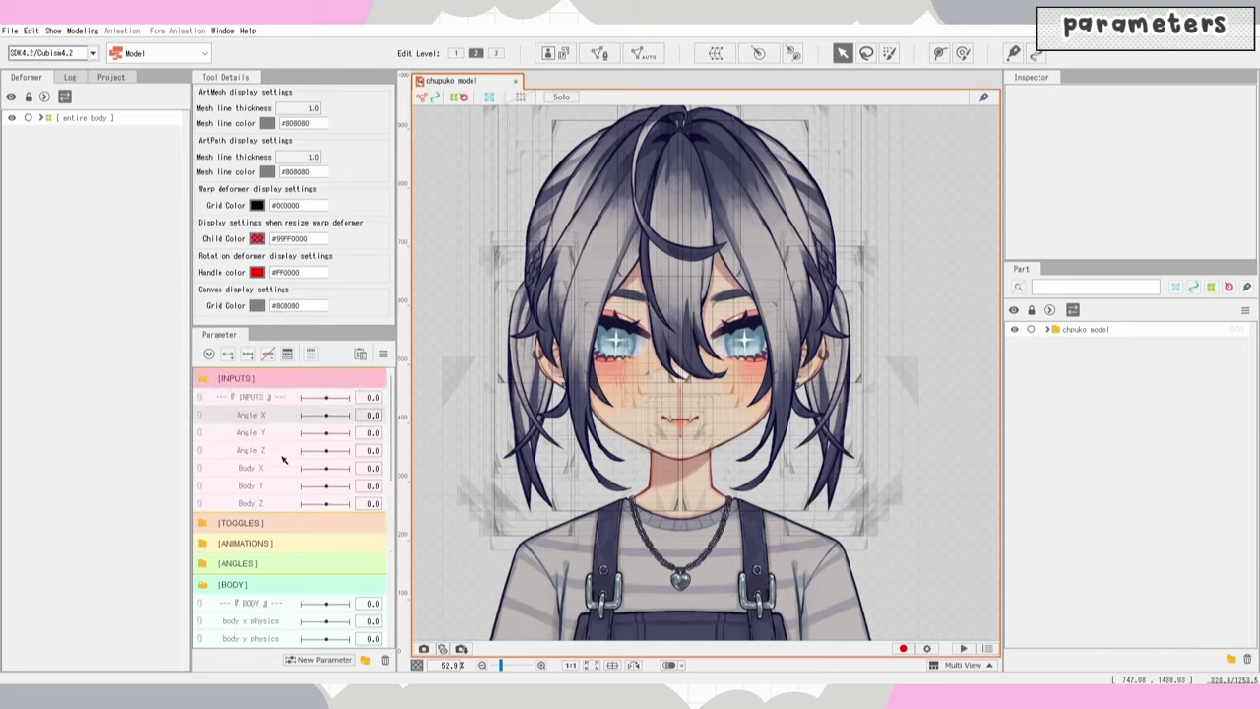
pyautogui.scroll(-1, 280, 488)
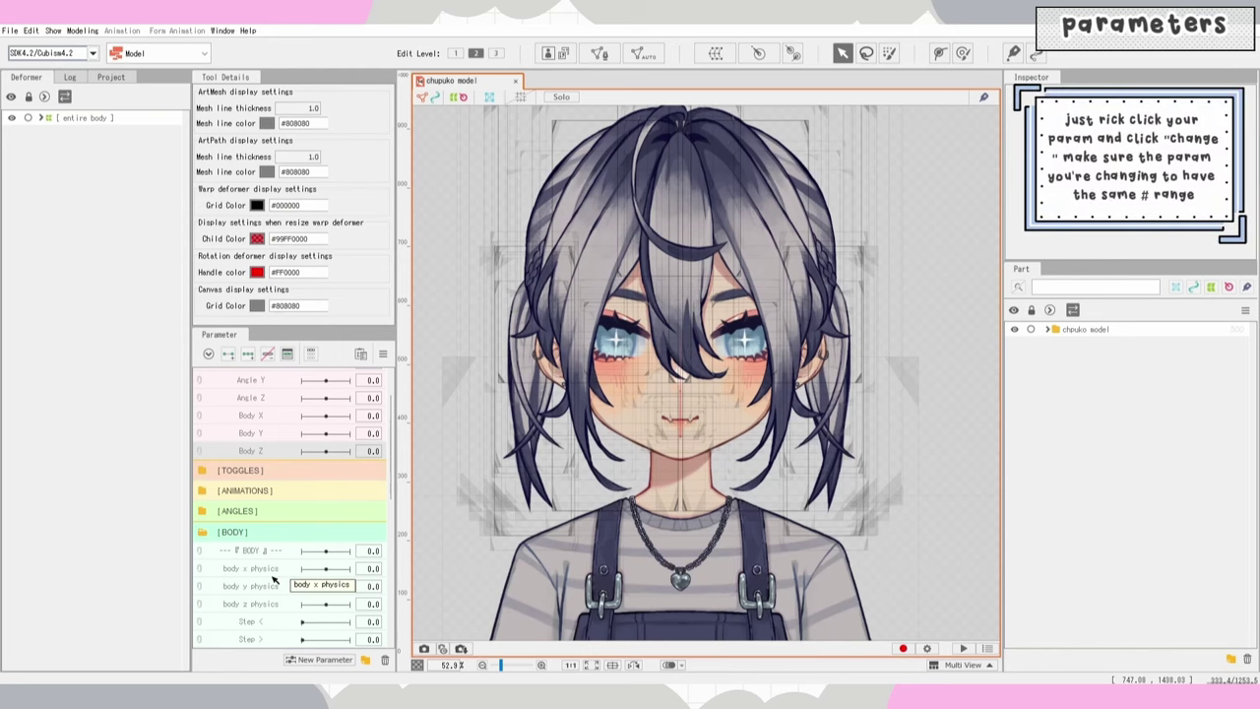
pyautogui.scroll(1, 227, 413)
pyautogui.click(209, 382)
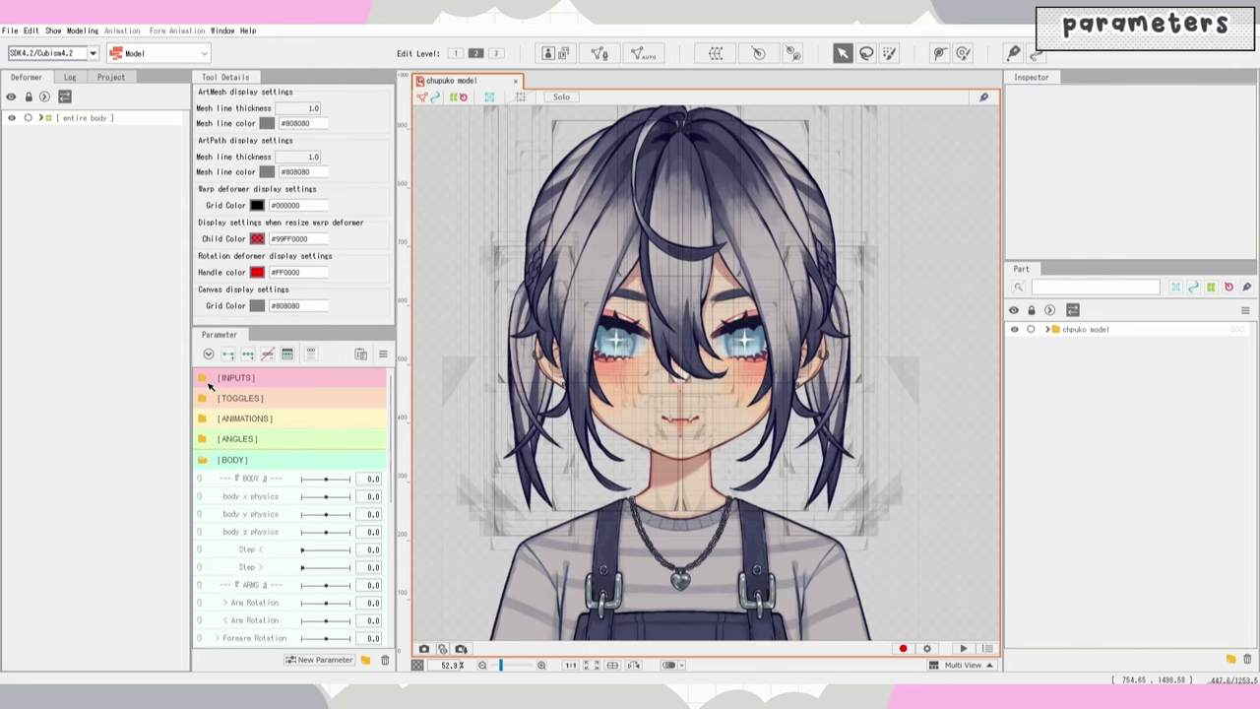
# Step: Examine the step, arm rotation, finger and chest parameters in the [BODY] group against the model
pyautogui.scroll(-1, 266, 478)
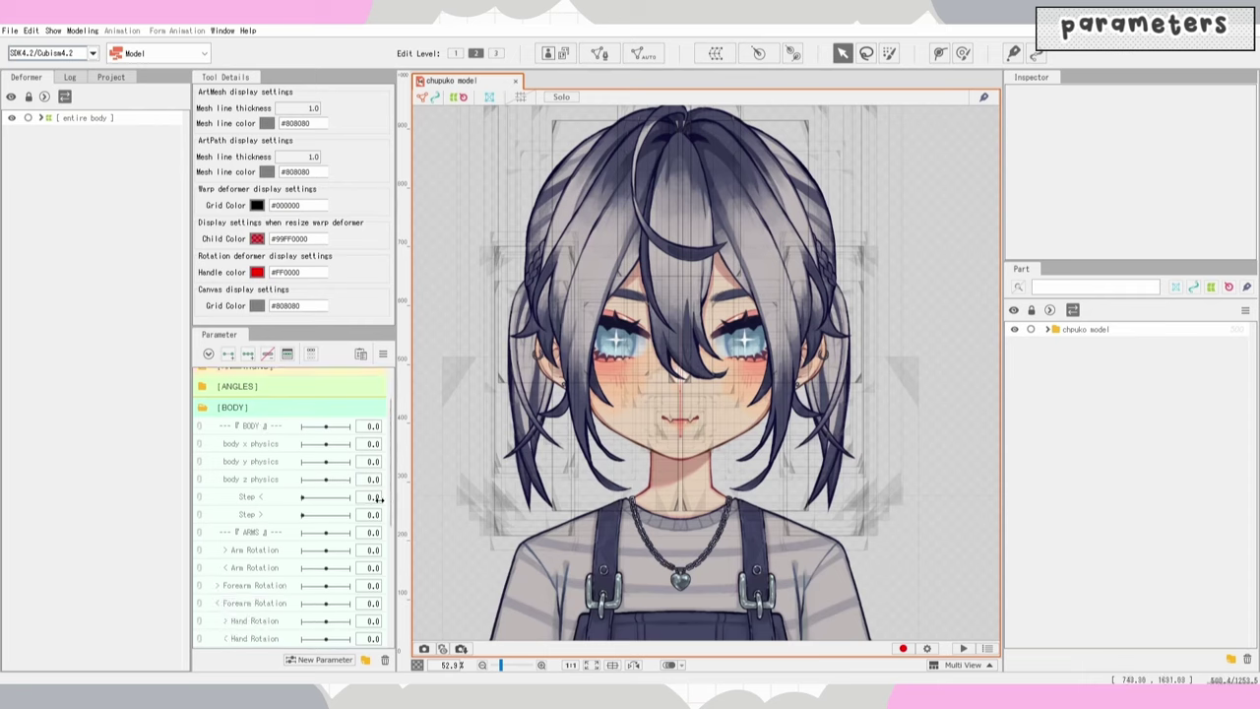
pyautogui.scroll(-1, 393, 511)
pyautogui.scroll(-2, 393, 511)
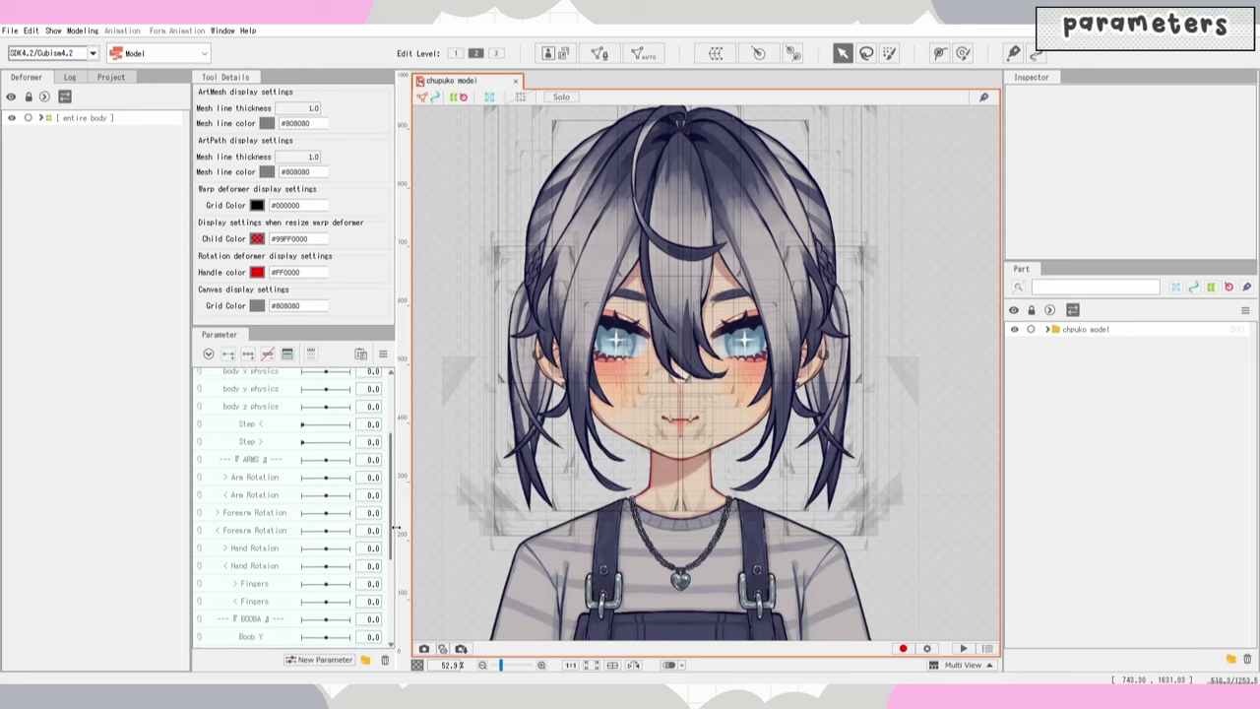
pyautogui.scroll(-1, 393, 532)
pyautogui.scroll(1, 391, 536)
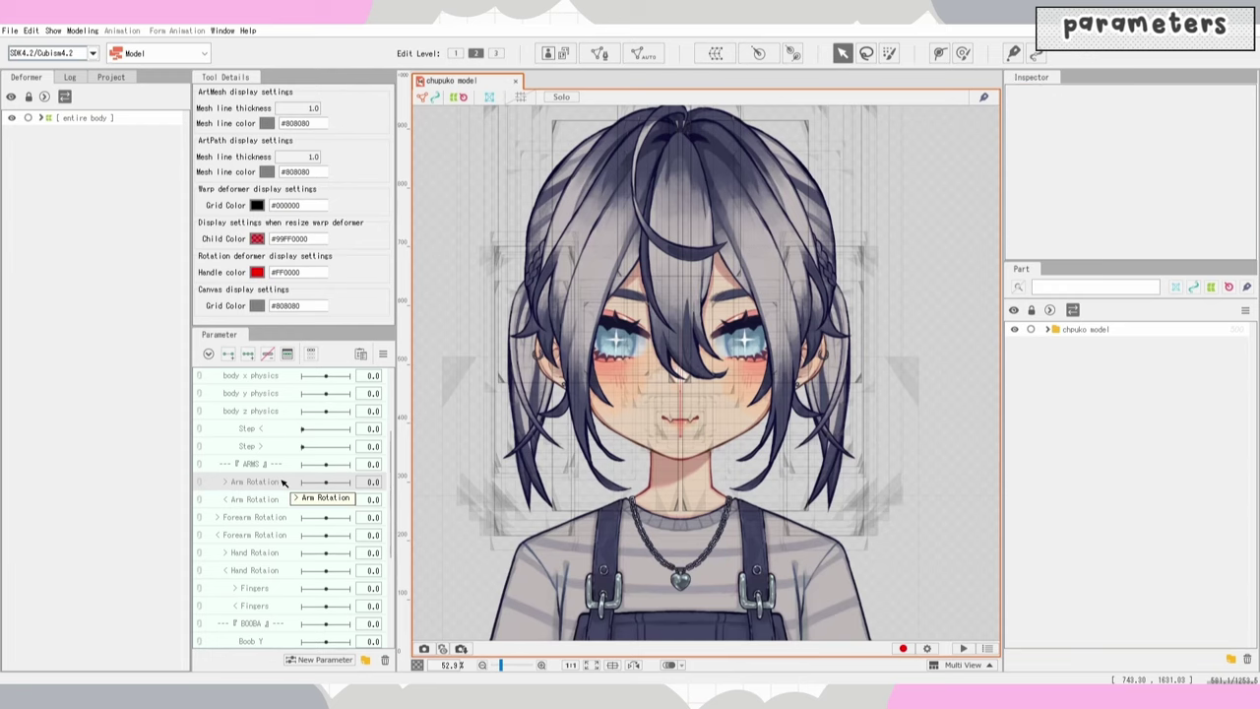
pyautogui.scroll(-2, 286, 522)
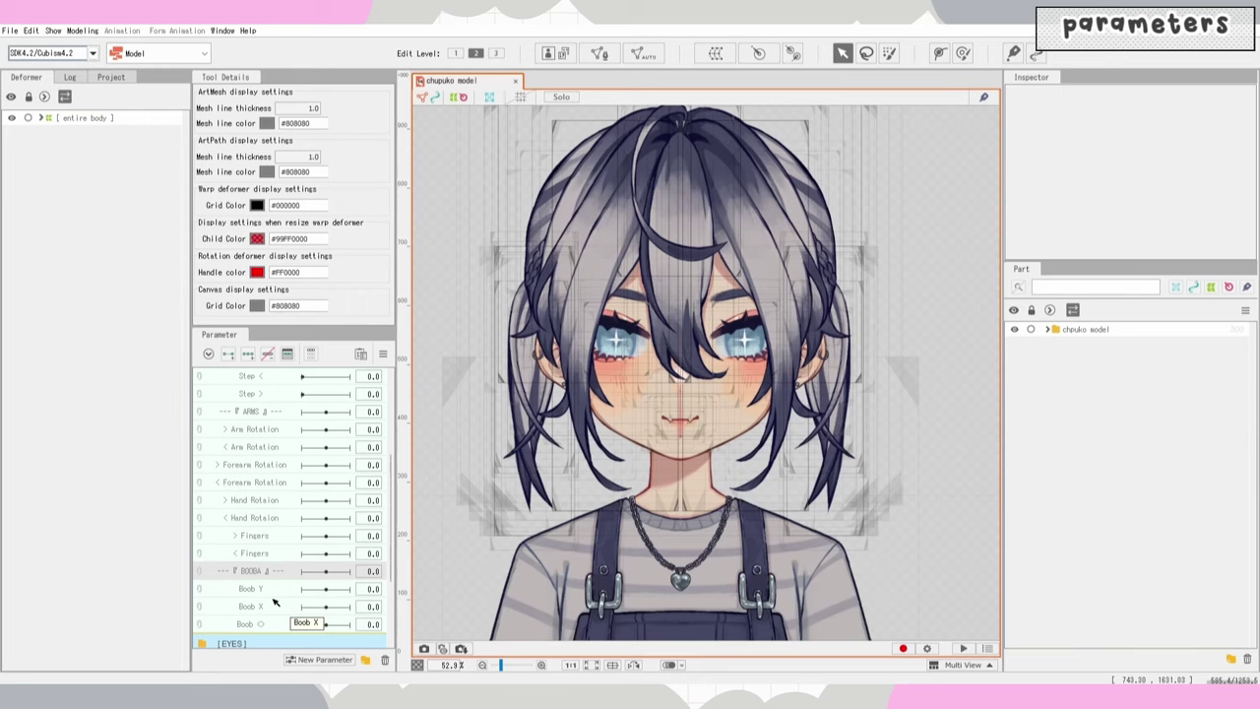
pyautogui.scroll(-3, 711, 479)
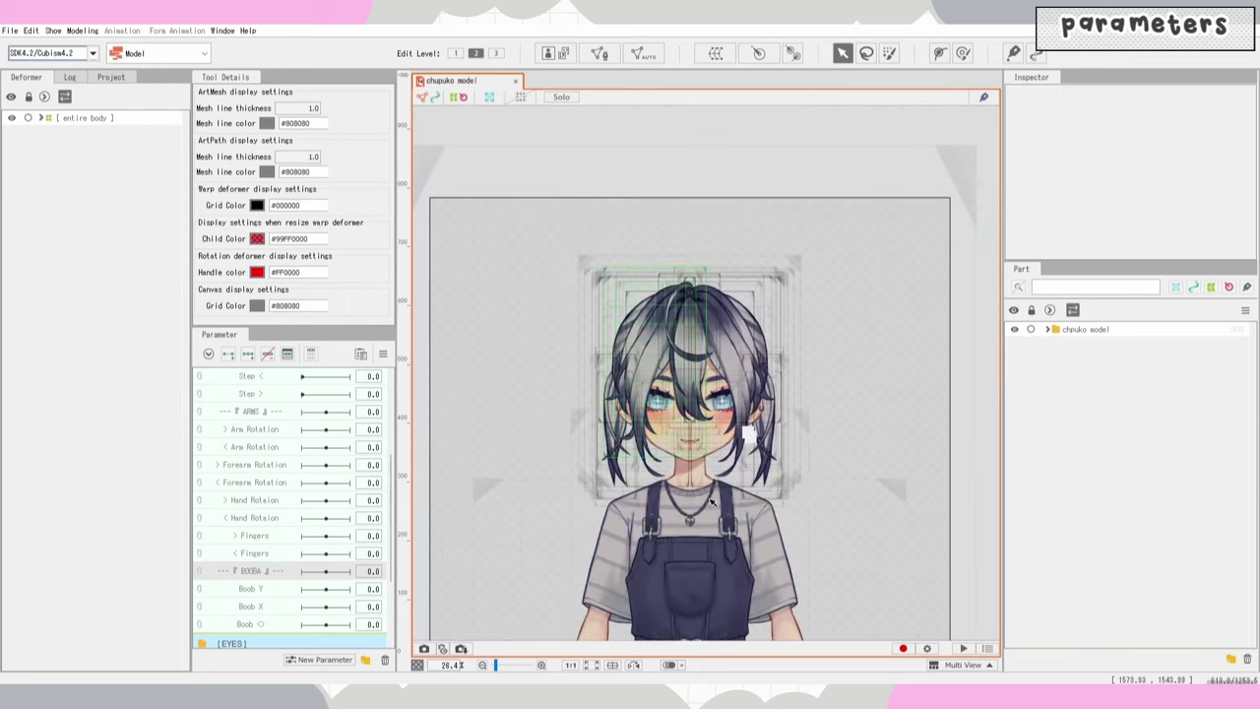
pyautogui.scroll(2, 709, 556)
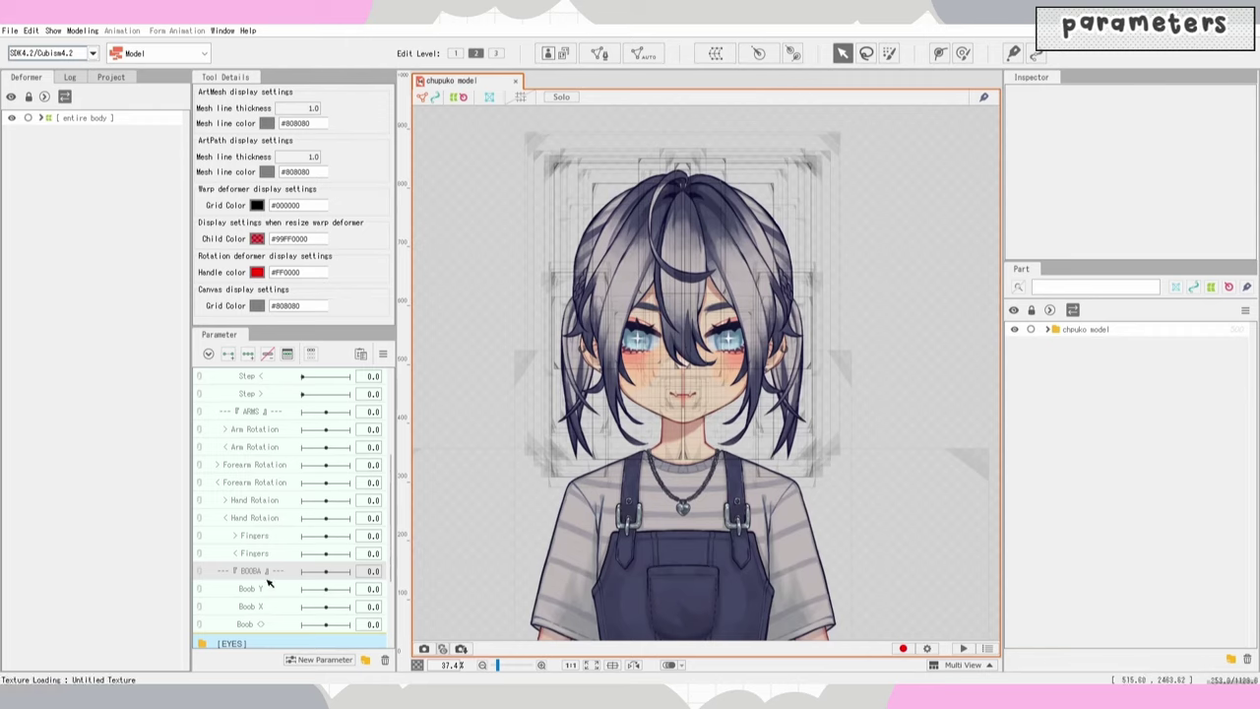
pyautogui.scroll(2, 292, 518)
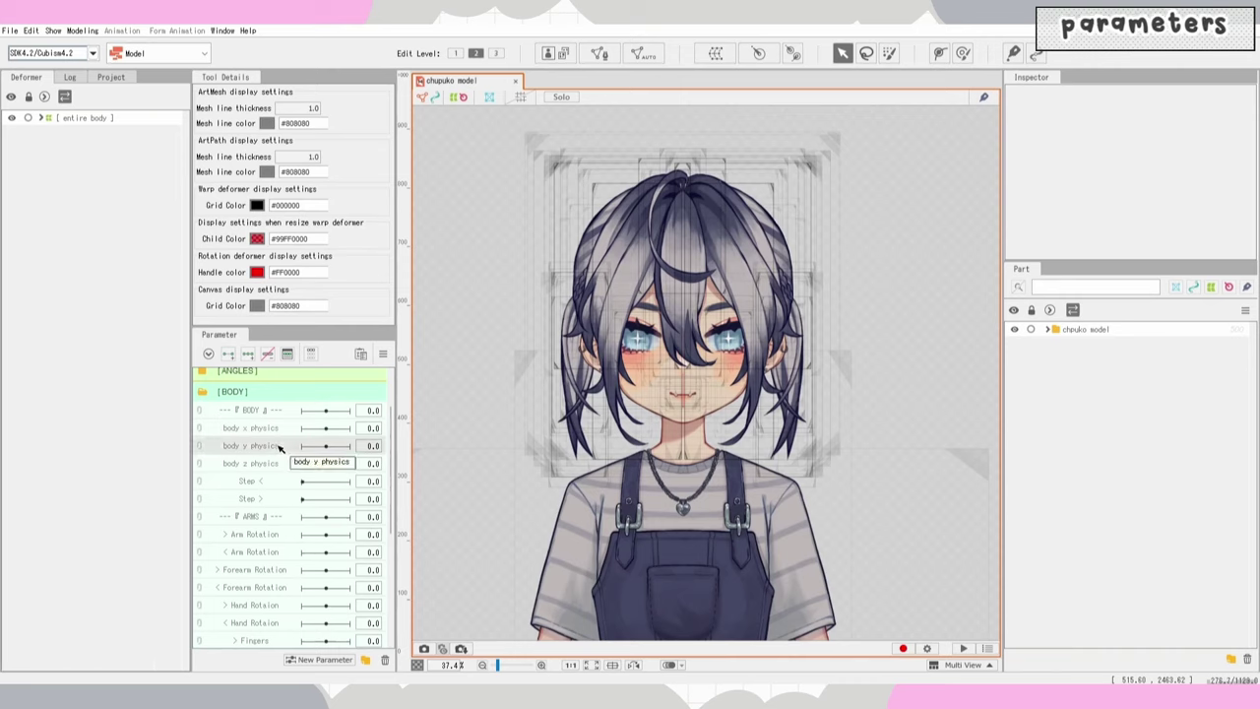
# Step: Run the body x physics parameter to 30 and to its minimum, and return it to 0
pyautogui.moveTo(322, 431); pyautogui.dragTo(347, 434)
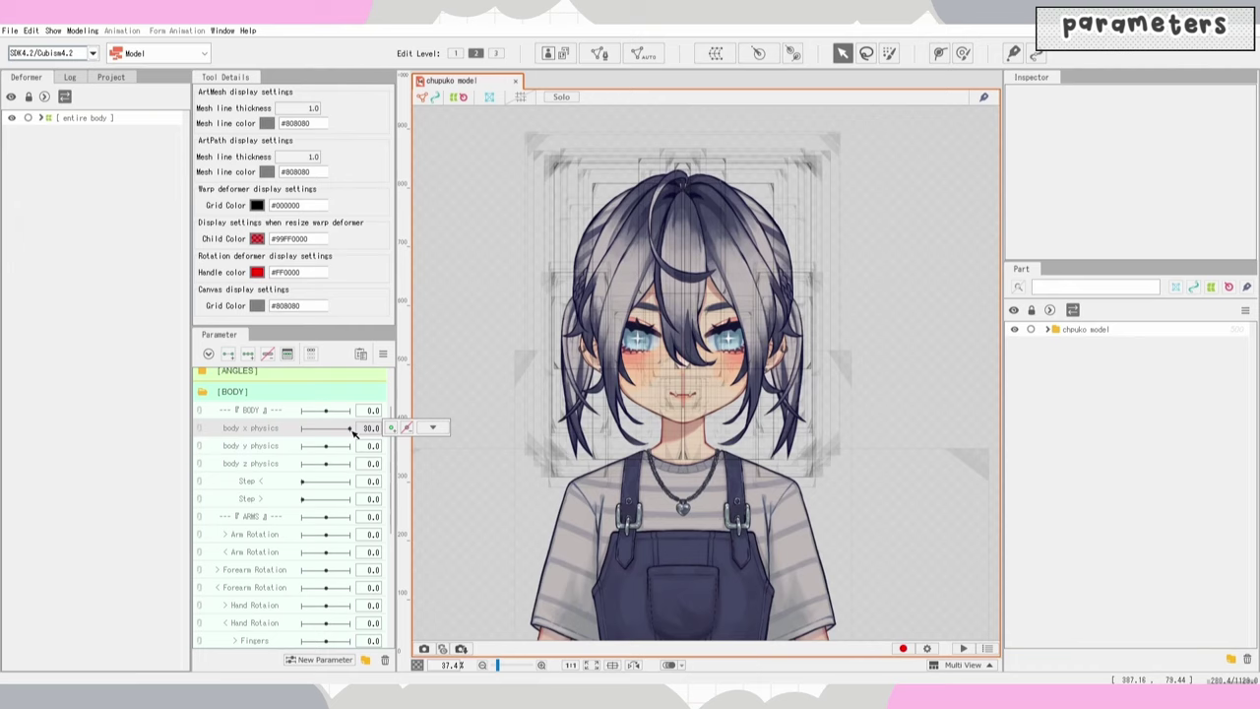
pyautogui.moveTo(354, 434); pyautogui.dragTo(302, 433)
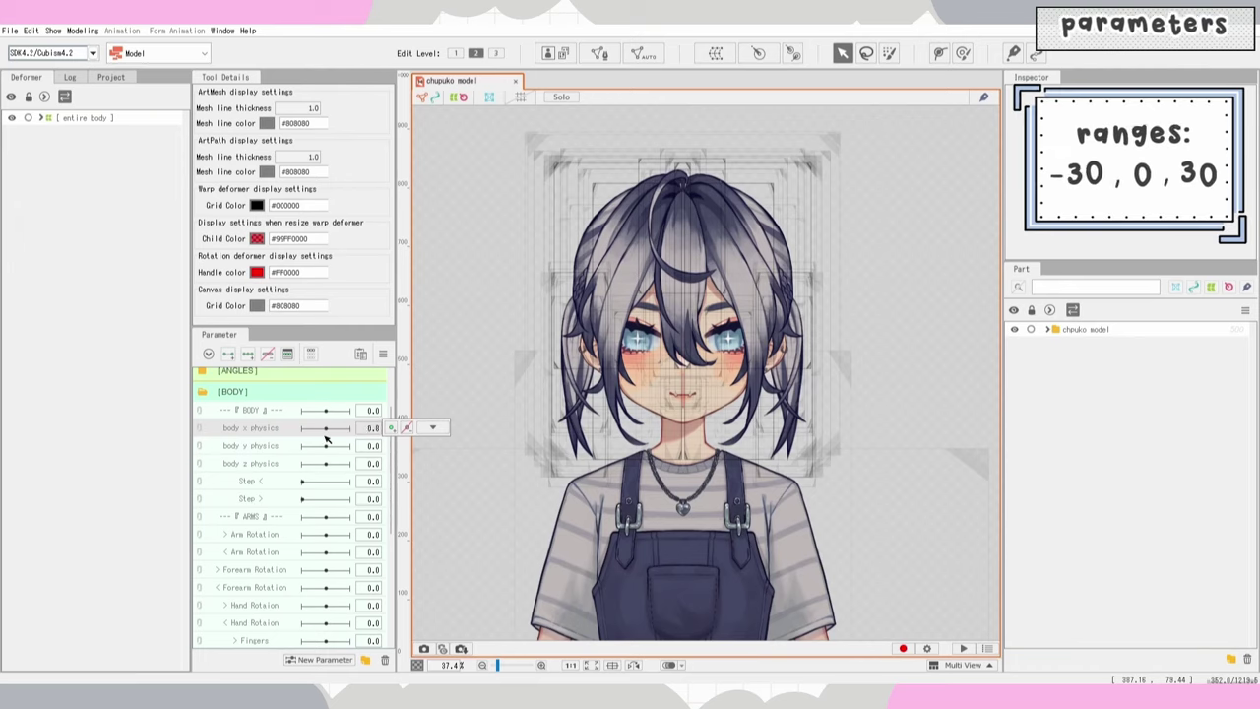
pyautogui.click(330, 408)
# Step: Expand the [ entire body ] deformer and select its [ torso ] deformer
pyautogui.scroll(-1, 392, 470)
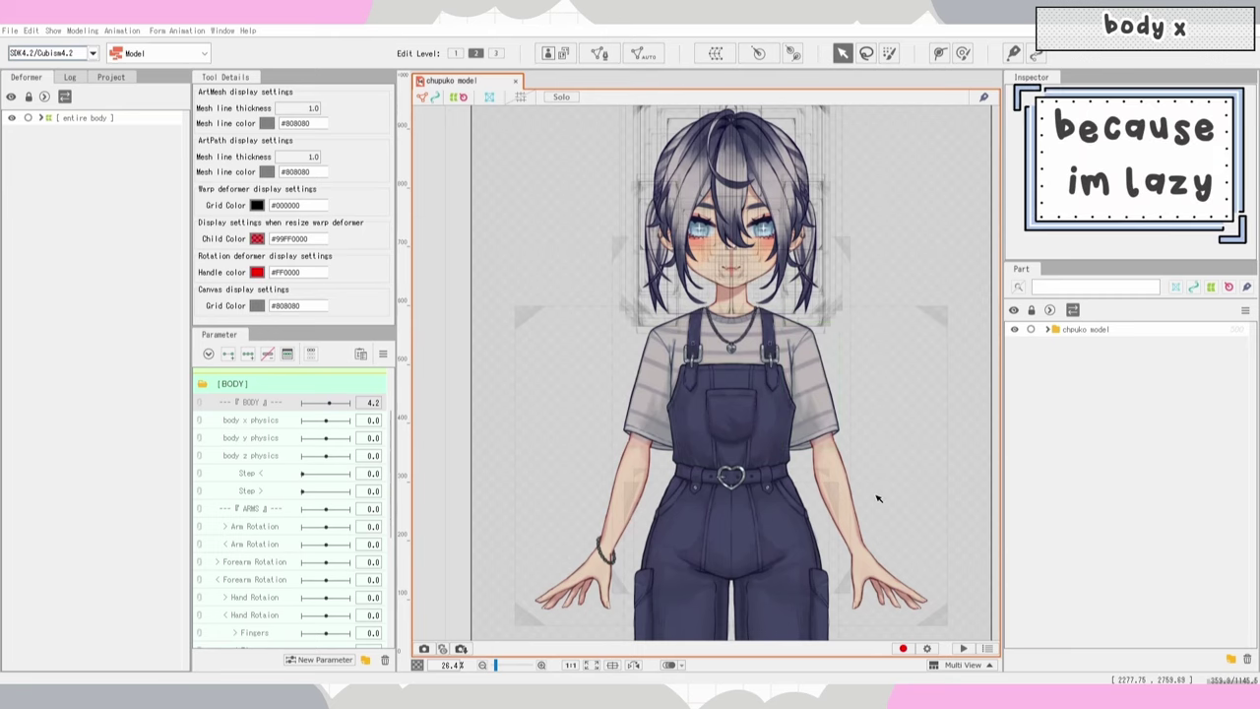
pyautogui.scroll(-4, 761, 269)
pyautogui.scroll(-2, 810, 434)
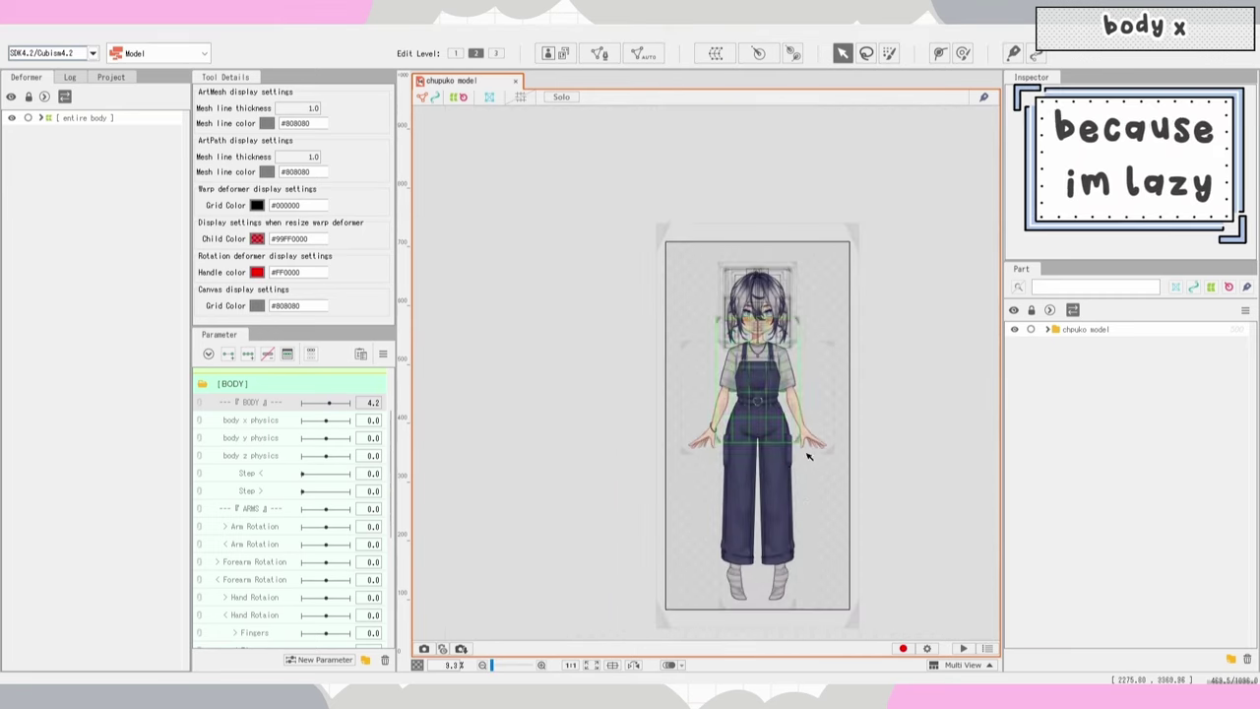
pyautogui.scroll(2, 808, 483)
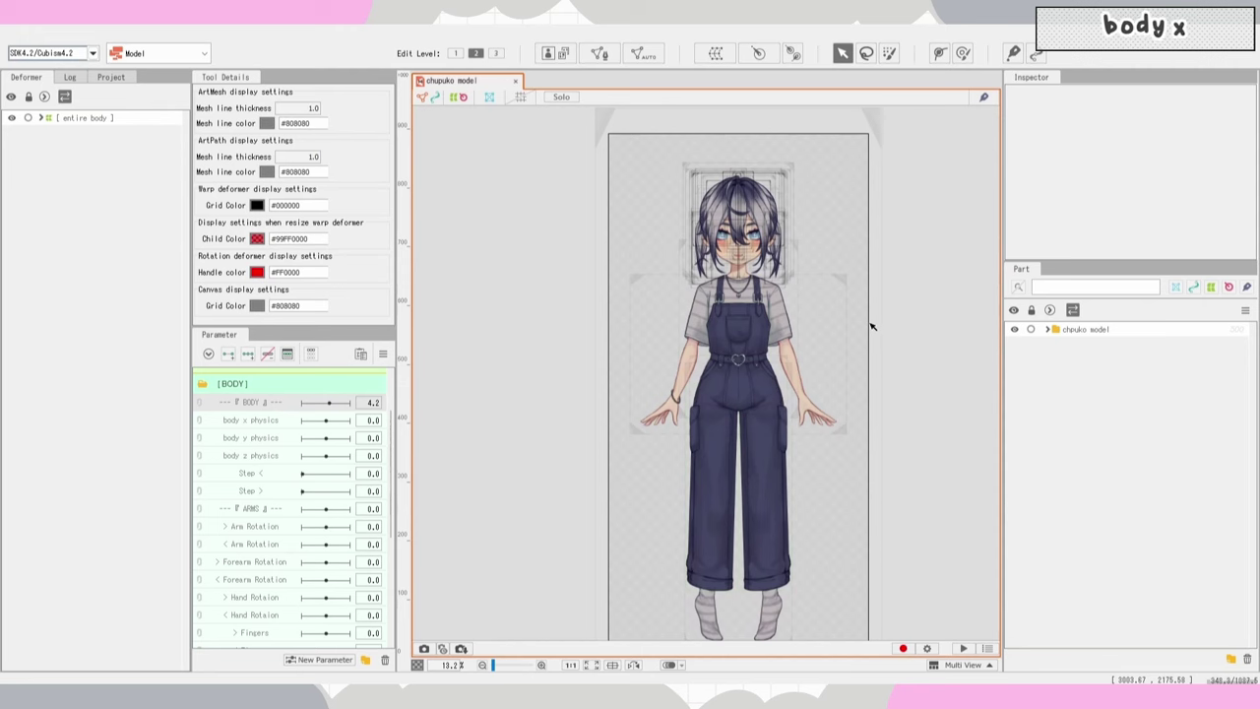
pyautogui.scroll(2, 802, 254)
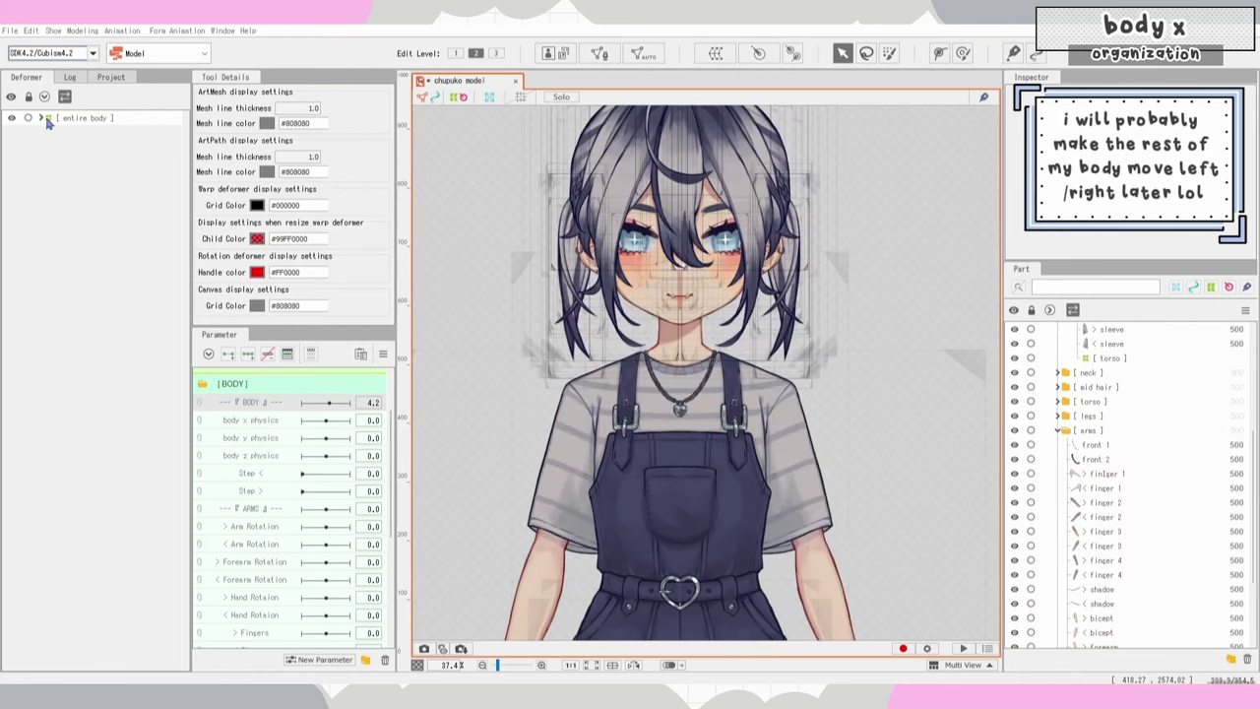
pyautogui.click(43, 118)
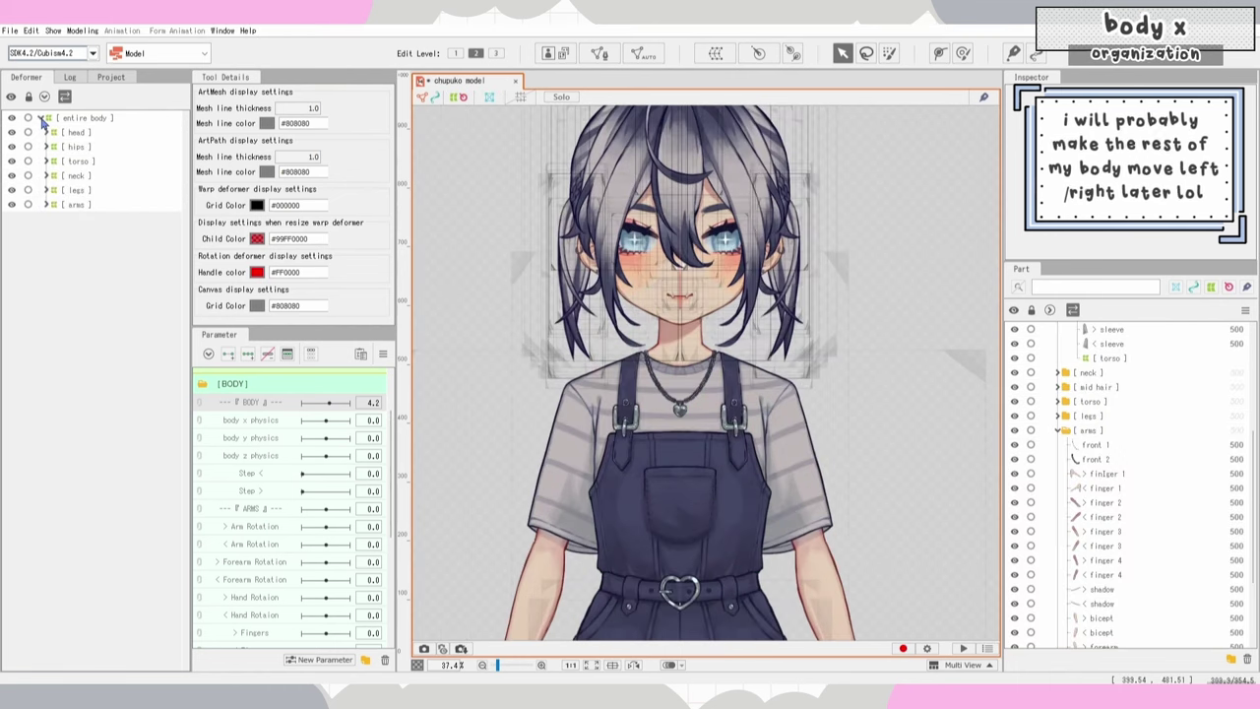
pyautogui.click(79, 161)
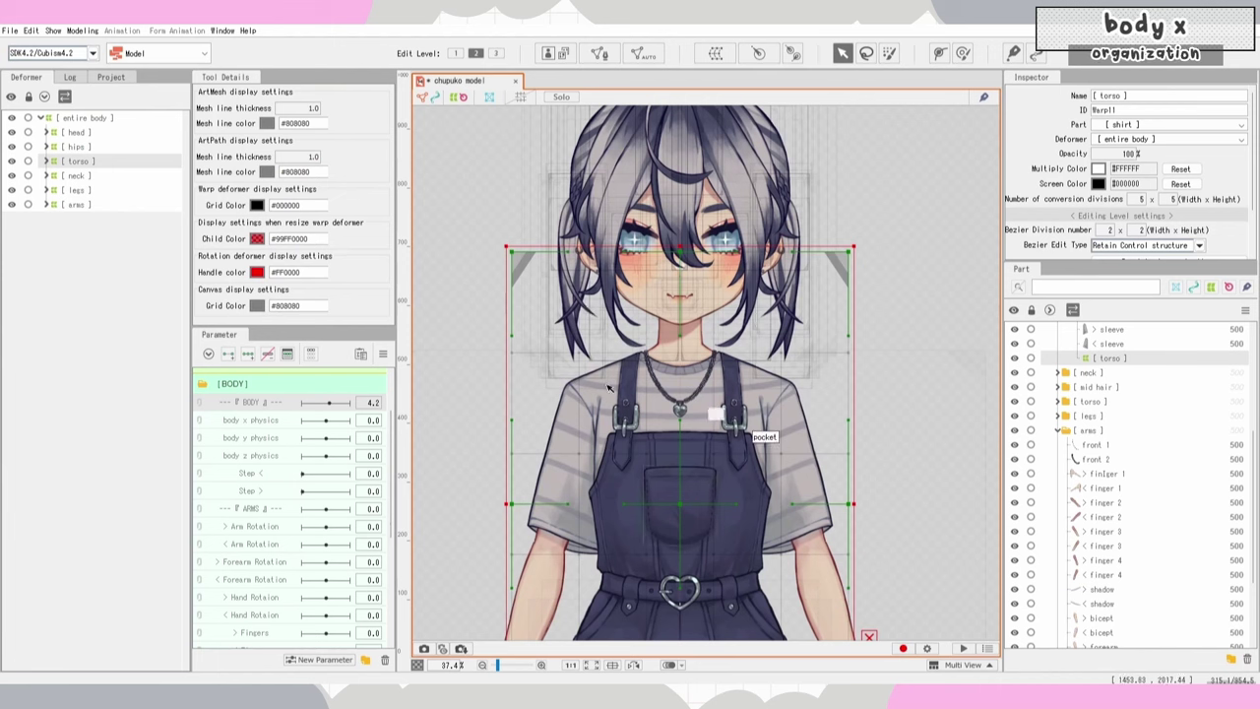
# Step: Try moving the [ torso ] deformer sideways to check which parts it carries, and undo the move
pyautogui.scroll(-2, 748, 434)
pyautogui.scroll(2, 620, 387)
pyautogui.moveTo(621, 387); pyautogui.dragTo(952, 388)
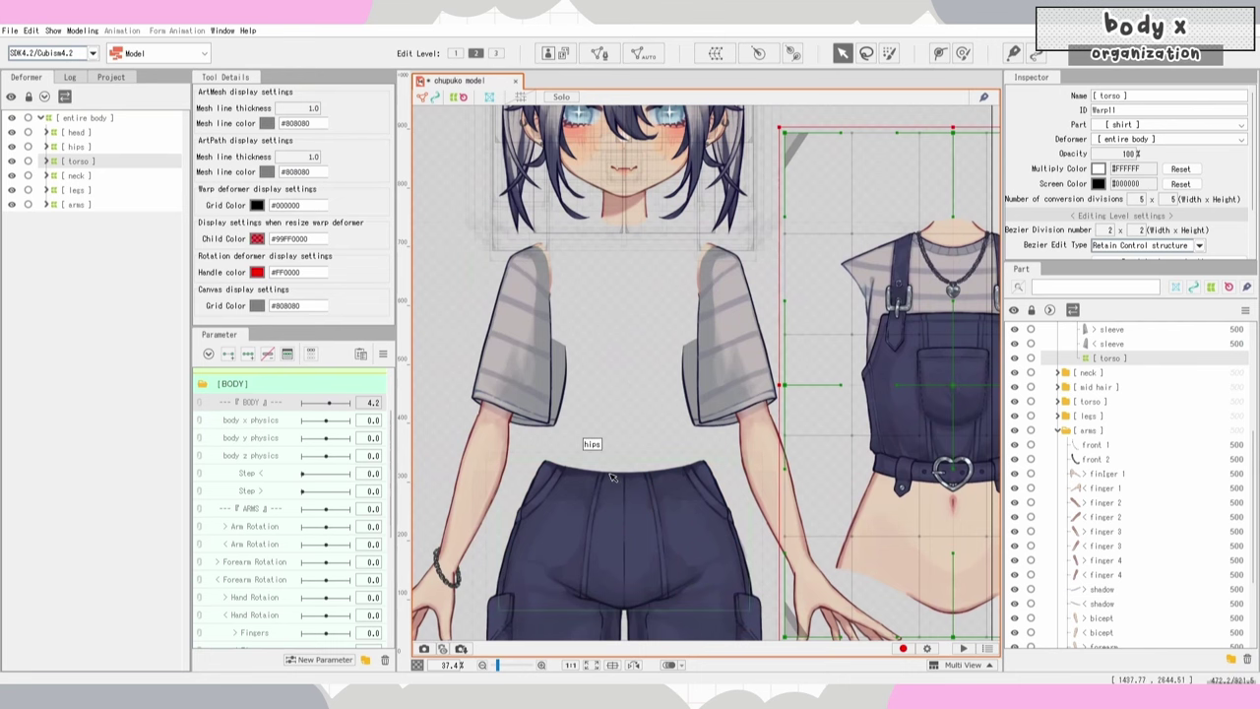
pyautogui.hotkey('ctrl', 'z')
# Step: Select all art meshes in the [ torso ] deformer, from > buckle through body, and generate automatic meshes for them
pyautogui.scroll(-2, 610, 478)
pyautogui.scroll(2, 536, 313)
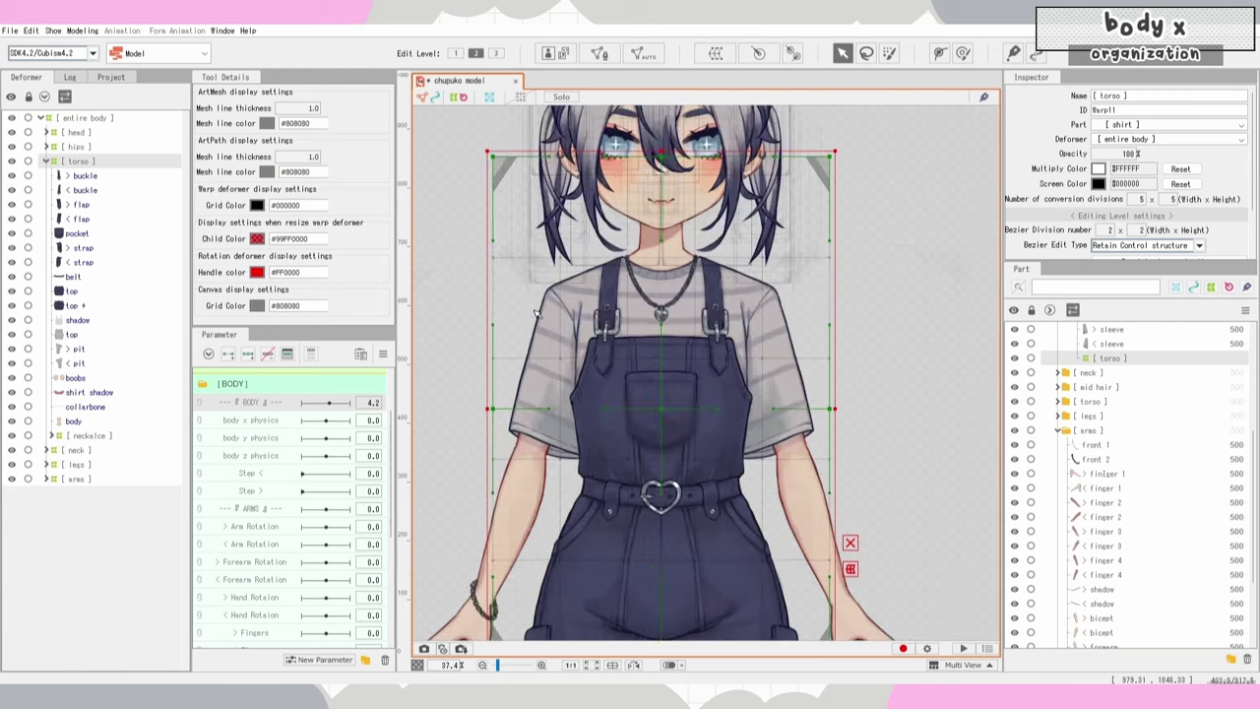
pyautogui.click(103, 175)
pyautogui.keyDown('shift'); pyautogui.click(89, 422); pyautogui.keyUp('shift')
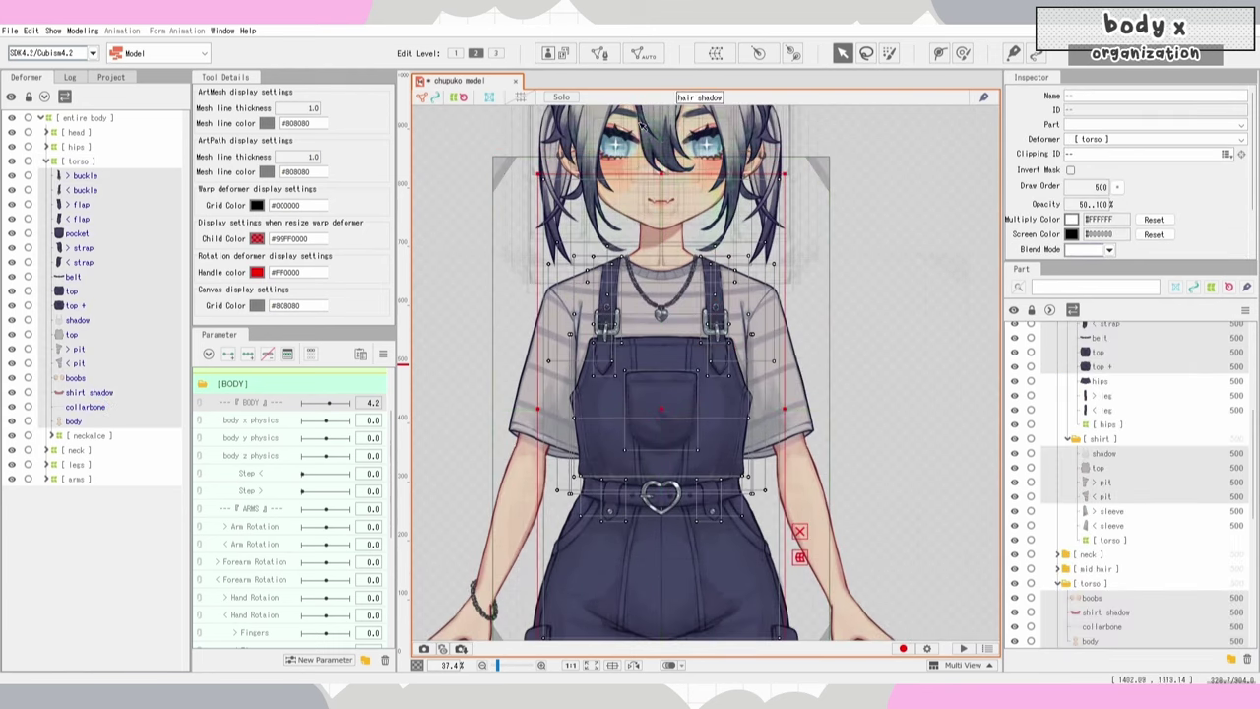
pyautogui.click(641, 53)
pyautogui.click(1024, 294)
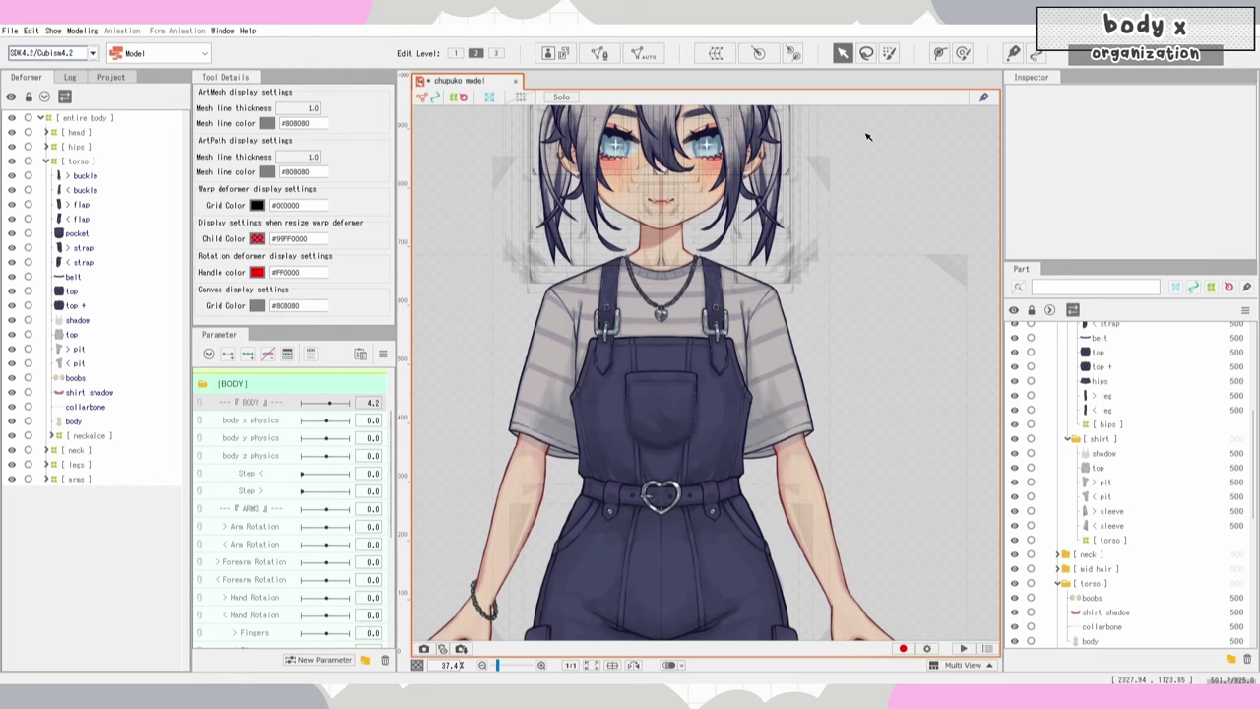
# Step: Group the buckles, flaps, pocket, top and top + in a warp deformer named [ overalls ], test-moving it and undoing the move
pyautogui.scroll(2, 621, 262)
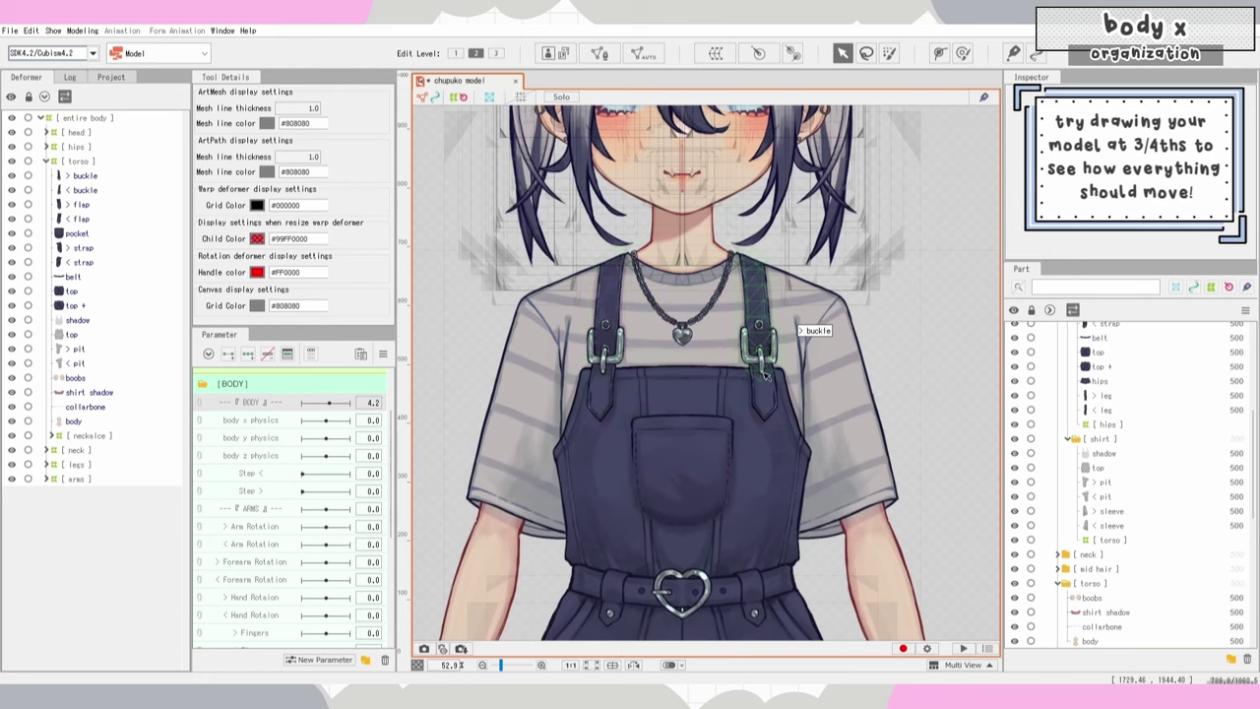
pyautogui.click(604, 340)
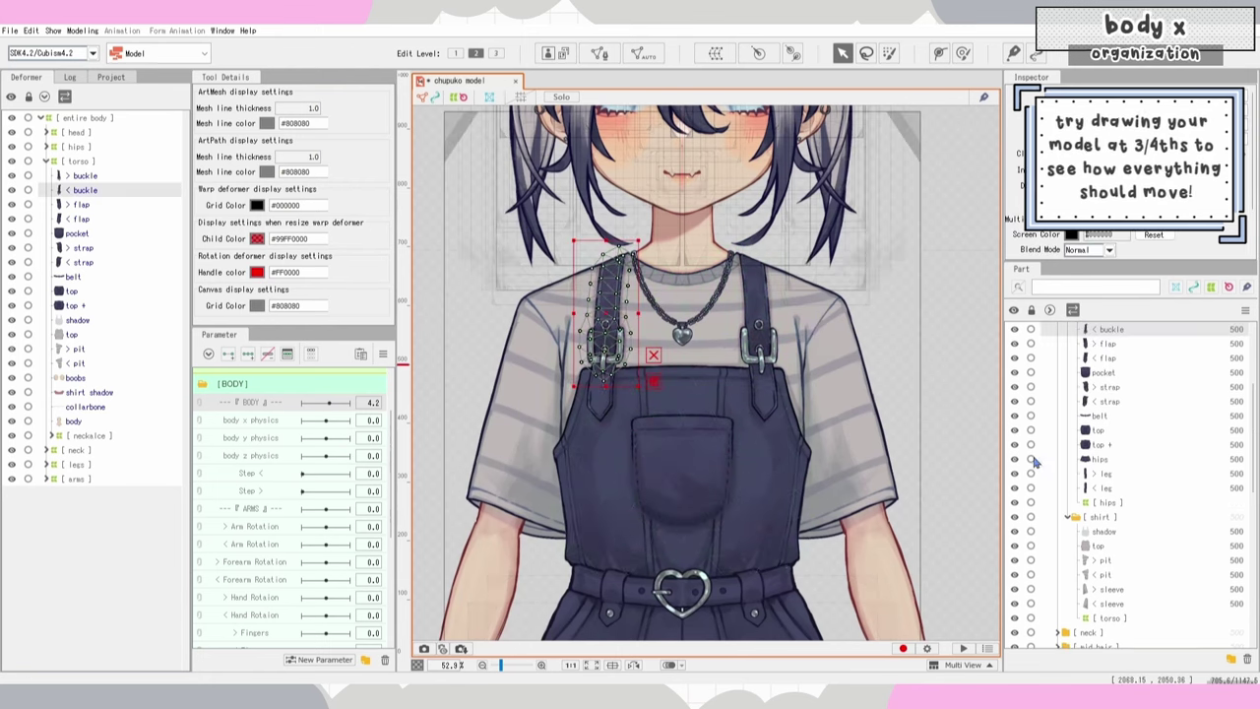
pyautogui.scroll(2, 1108, 450)
pyautogui.moveTo(676, 420); pyautogui.dragTo(774, 401)
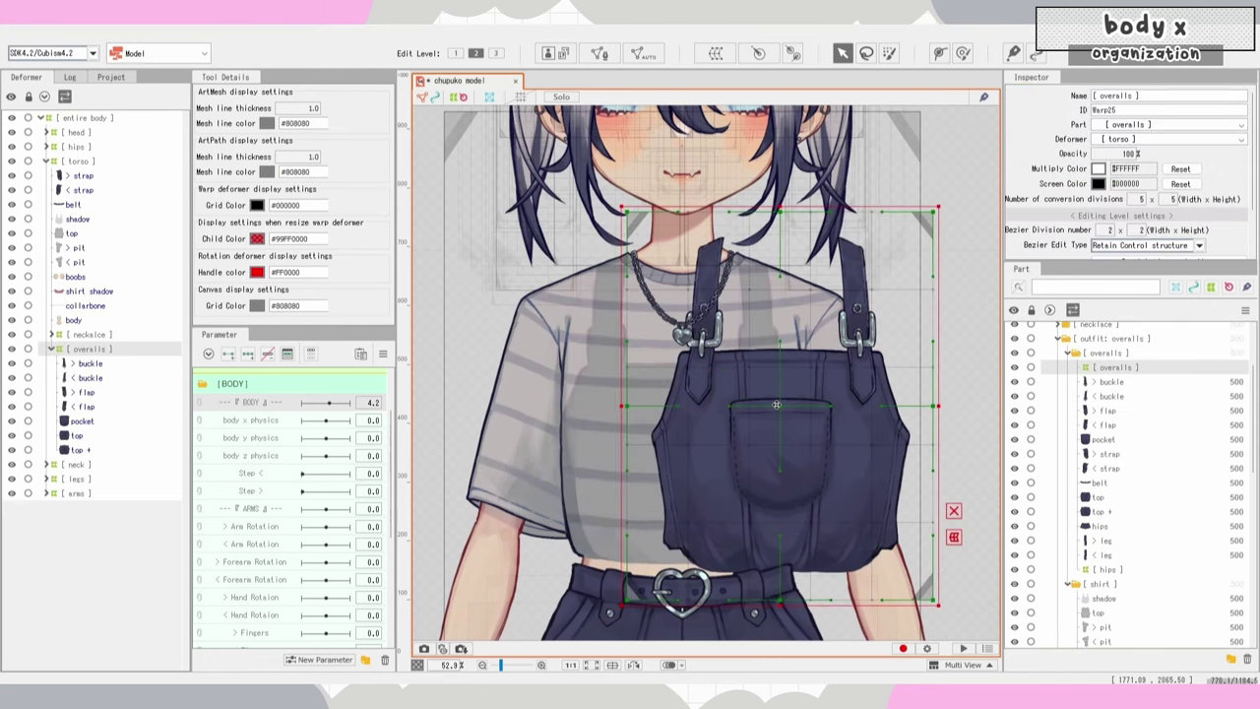
pyautogui.hotkey('ctrl', 'z')
# Step: Create a parent warp deformer named body xy around the buckle, flap, pocket and top meshes inside [ overalls ]
pyautogui.click(93, 365)
pyautogui.keyDown('shift'); pyautogui.click(79, 450); pyautogui.keyUp('shift')
pyautogui.click(716, 53)
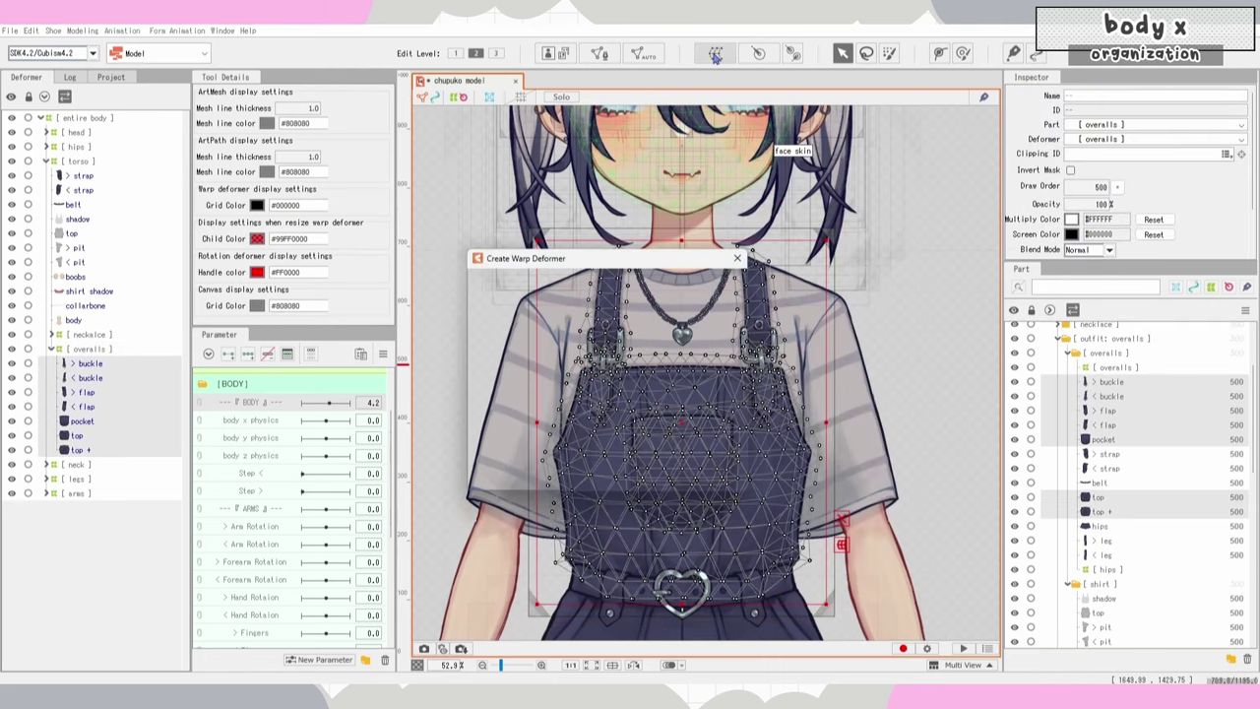
pyautogui.moveTo(674, 313); pyautogui.dragTo(566, 313)
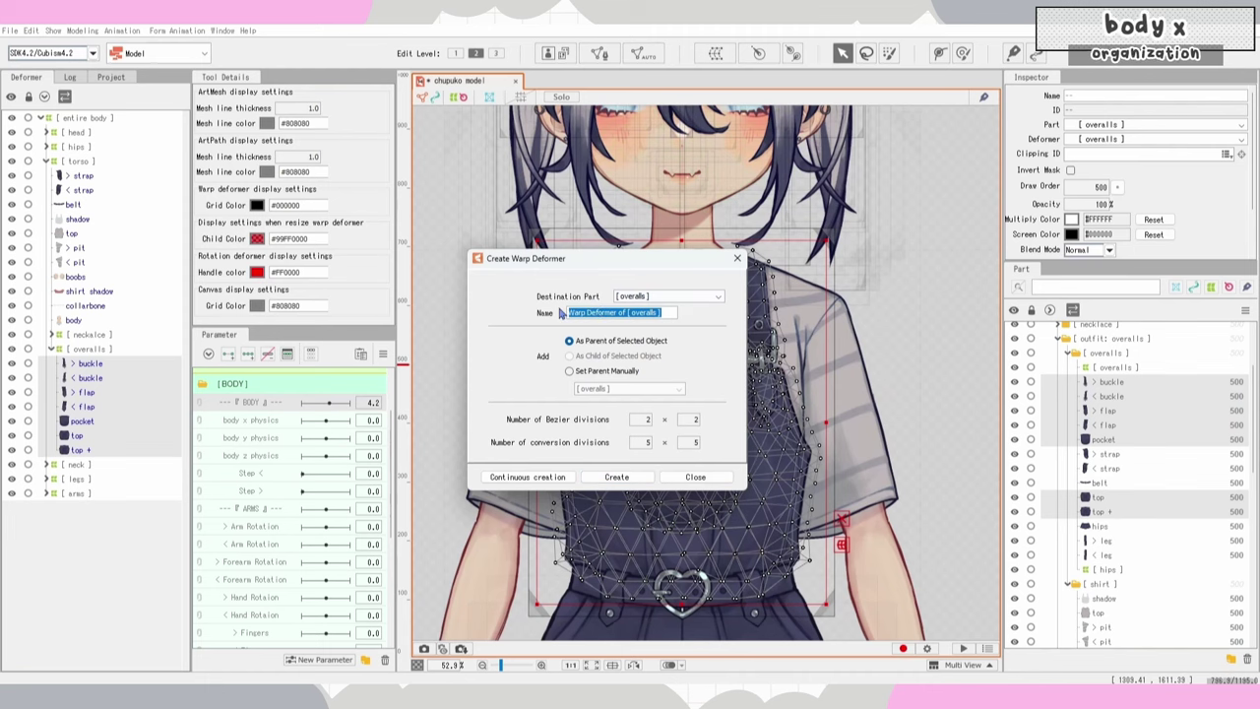
pyautogui.write('body xy')
pyautogui.press('Return')
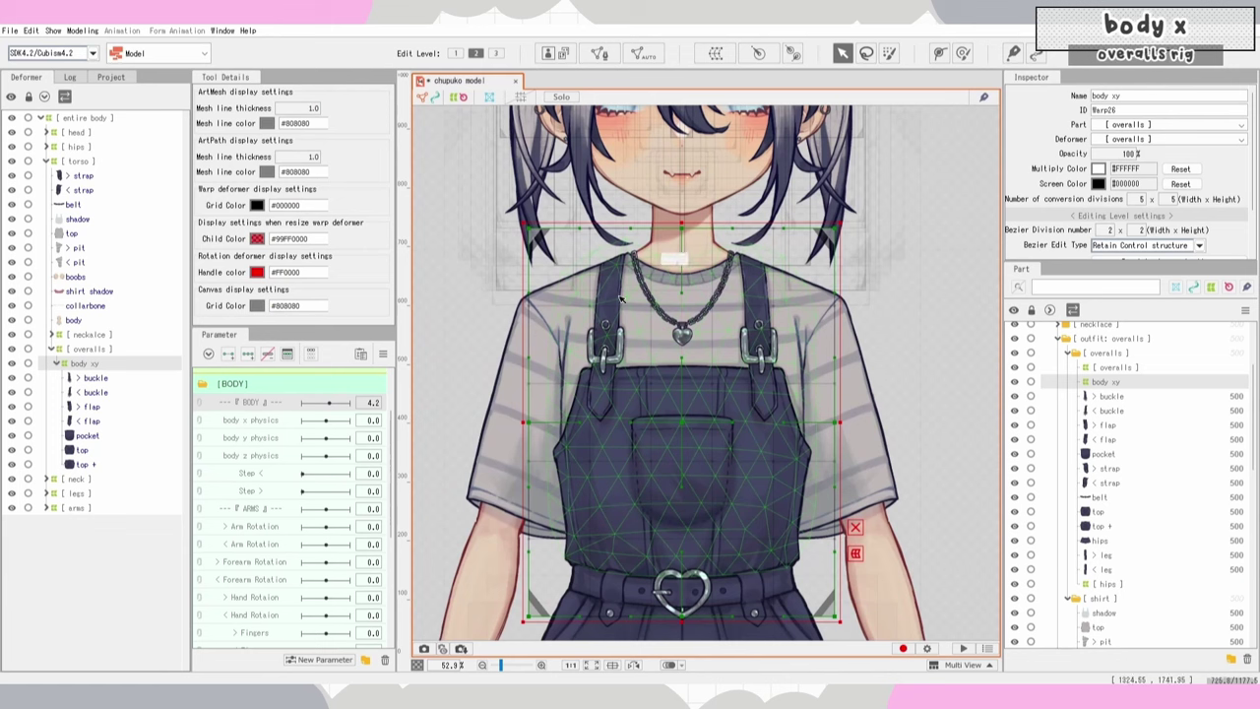
pyautogui.scroll(-2, 677, 421)
pyautogui.scroll(2, 706, 470)
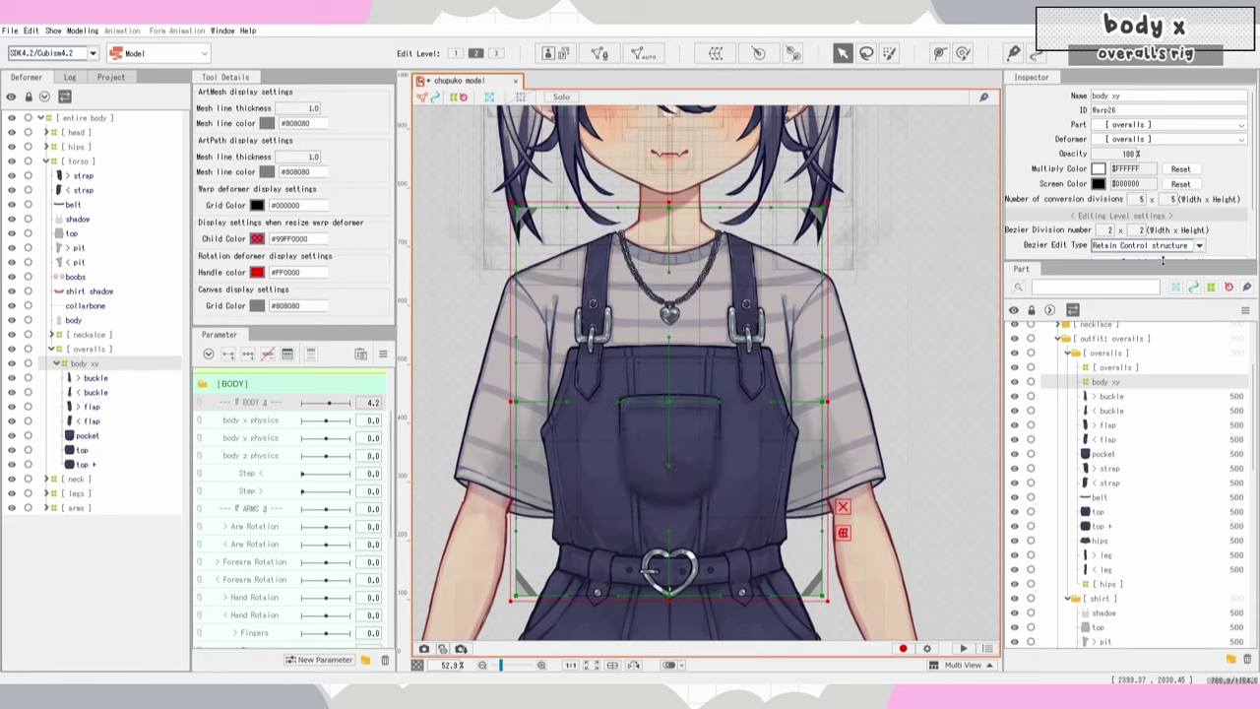
# Step: Set the body xy deformer's Bezier edit type to Smooth All and its conversion divisions to 12 × 12
pyautogui.click(1164, 246)
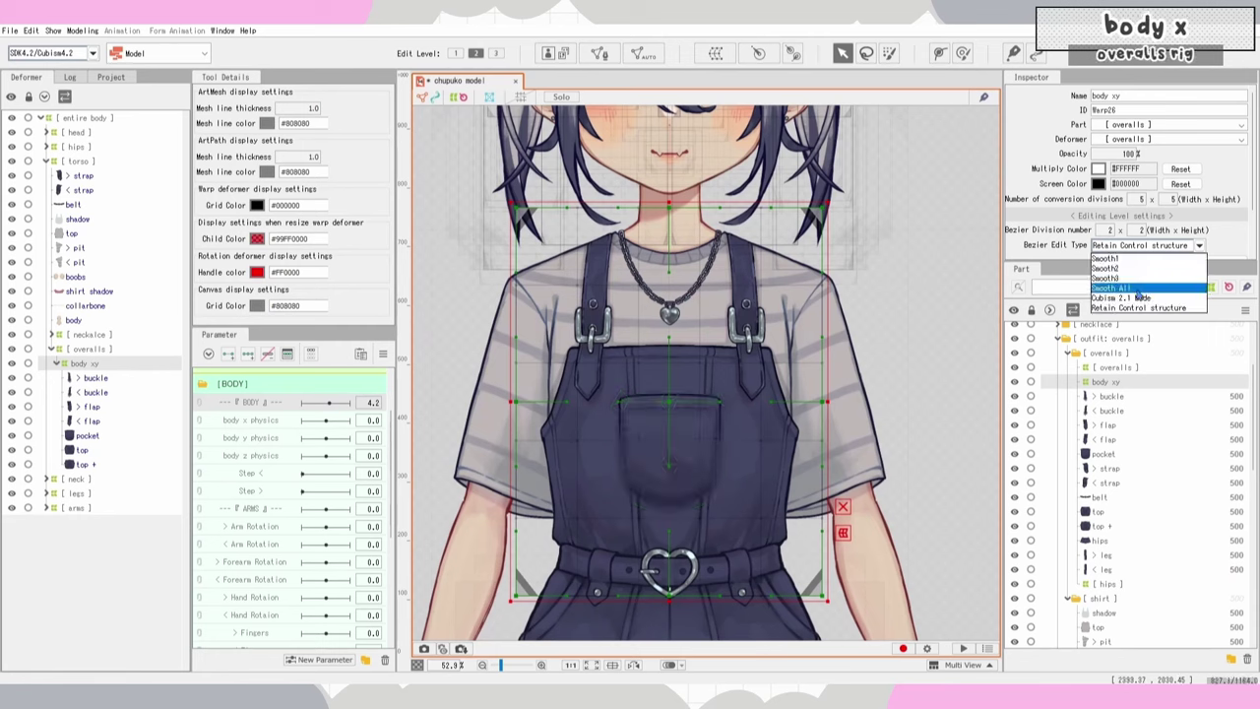
pyautogui.click(1134, 289)
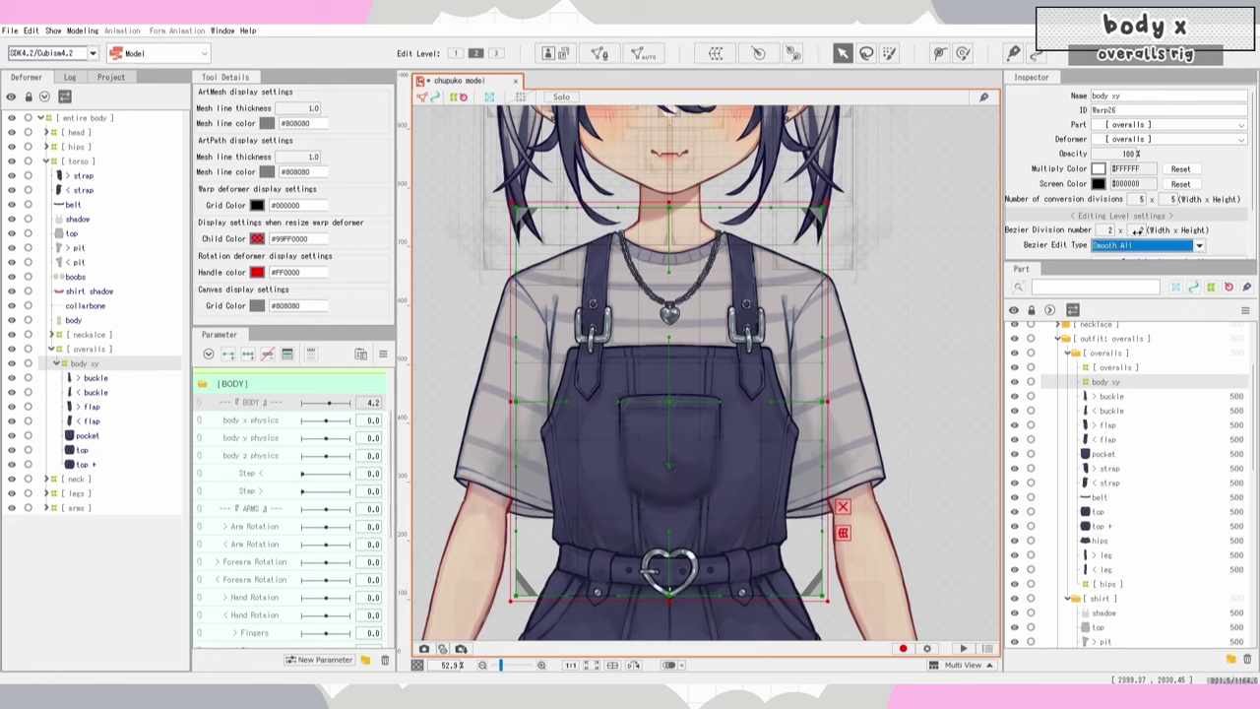
pyautogui.click(1140, 199)
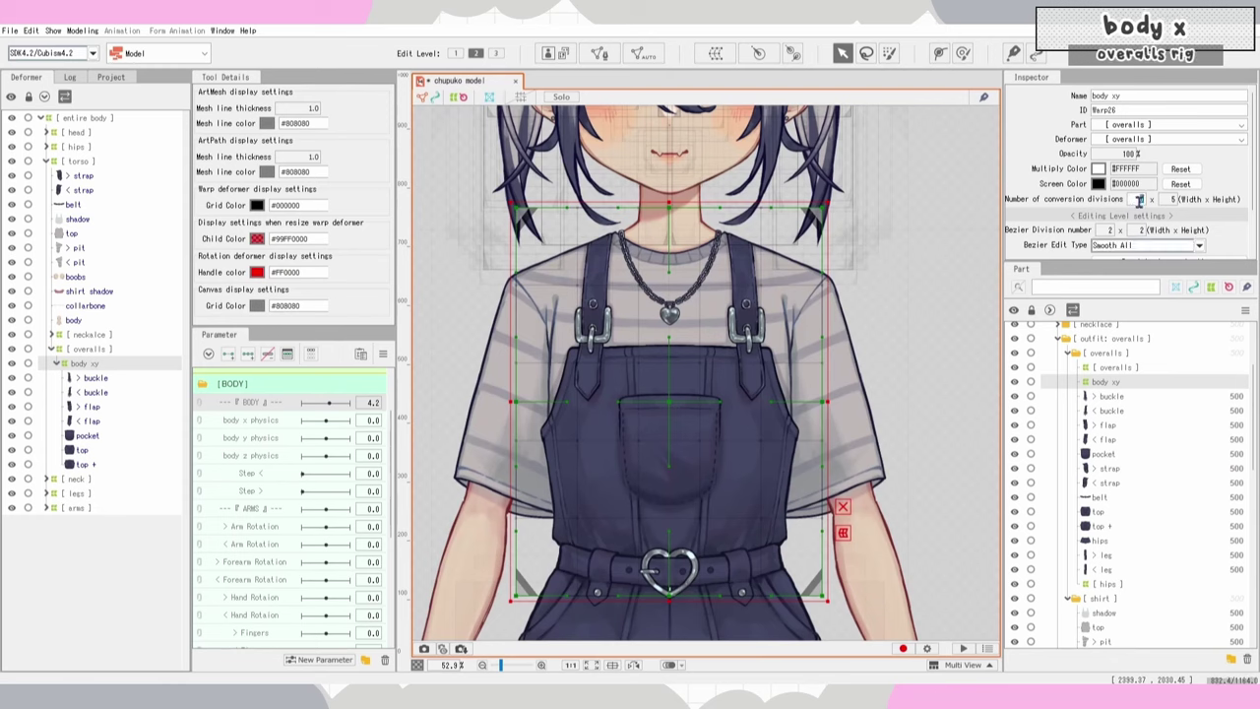
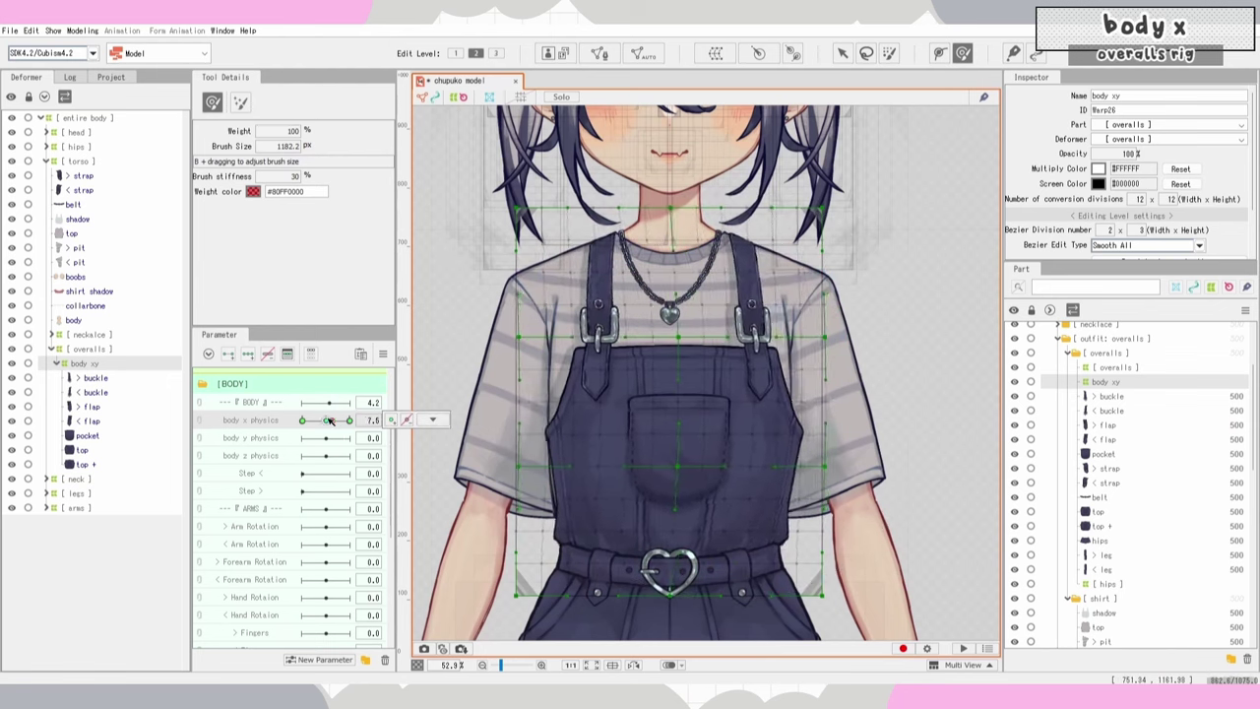
# Step: At body x physics 30, set body xy's Bezier divisions to 2 × 3 and pull its center and right-side control points inward
pyautogui.click(432, 420)
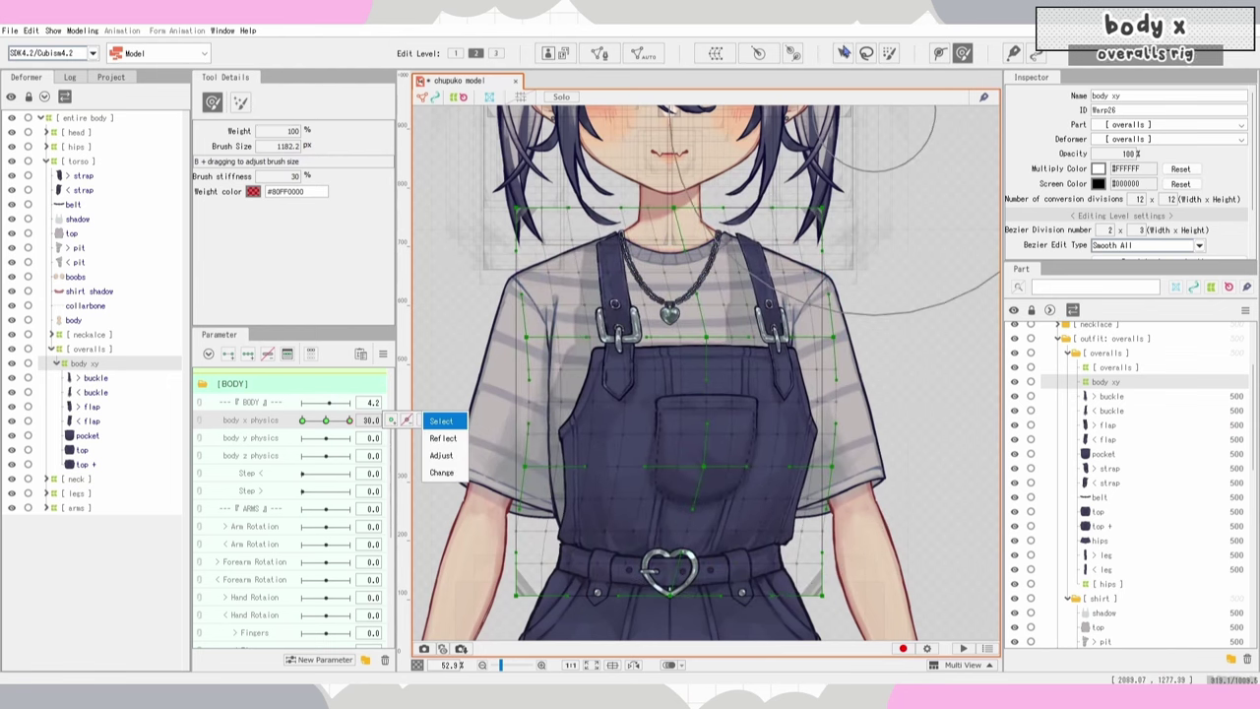
pyautogui.click(441, 420)
pyautogui.click(843, 52)
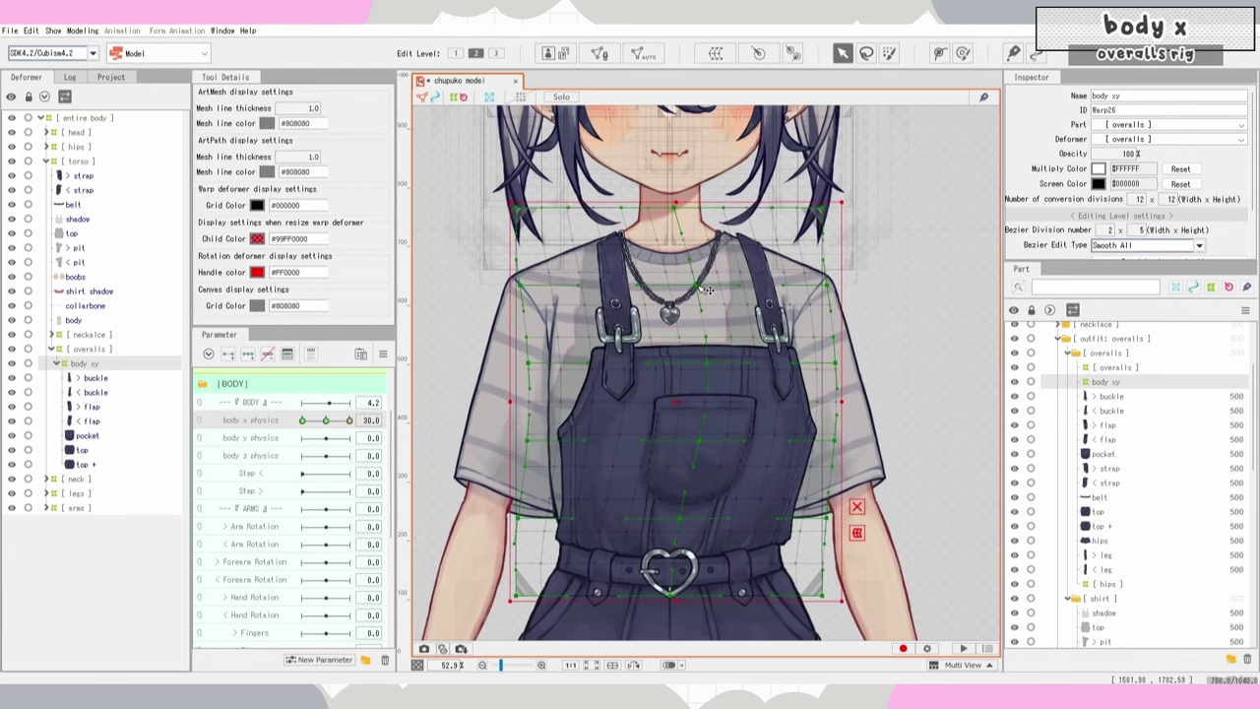
pyautogui.moveTo(698, 287); pyautogui.dragTo(687, 287)
pyautogui.doubleClick(1138, 231)
pyautogui.write('3')
pyautogui.press('Return')
pyautogui.moveTo(835, 337); pyautogui.dragTo(821, 336)
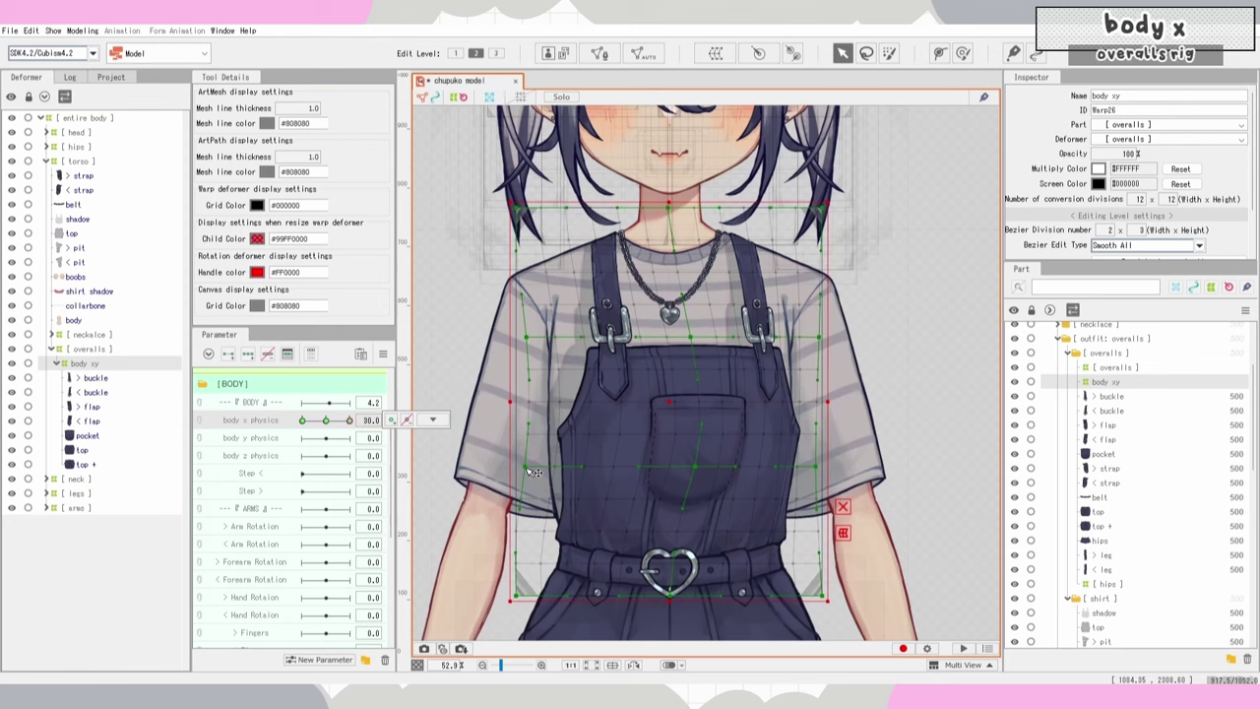
# Step: Try pulling the left side of body xy outward at body x physics 30, and undo the change
pyautogui.moveTo(533, 472); pyautogui.dragTo(511, 472)
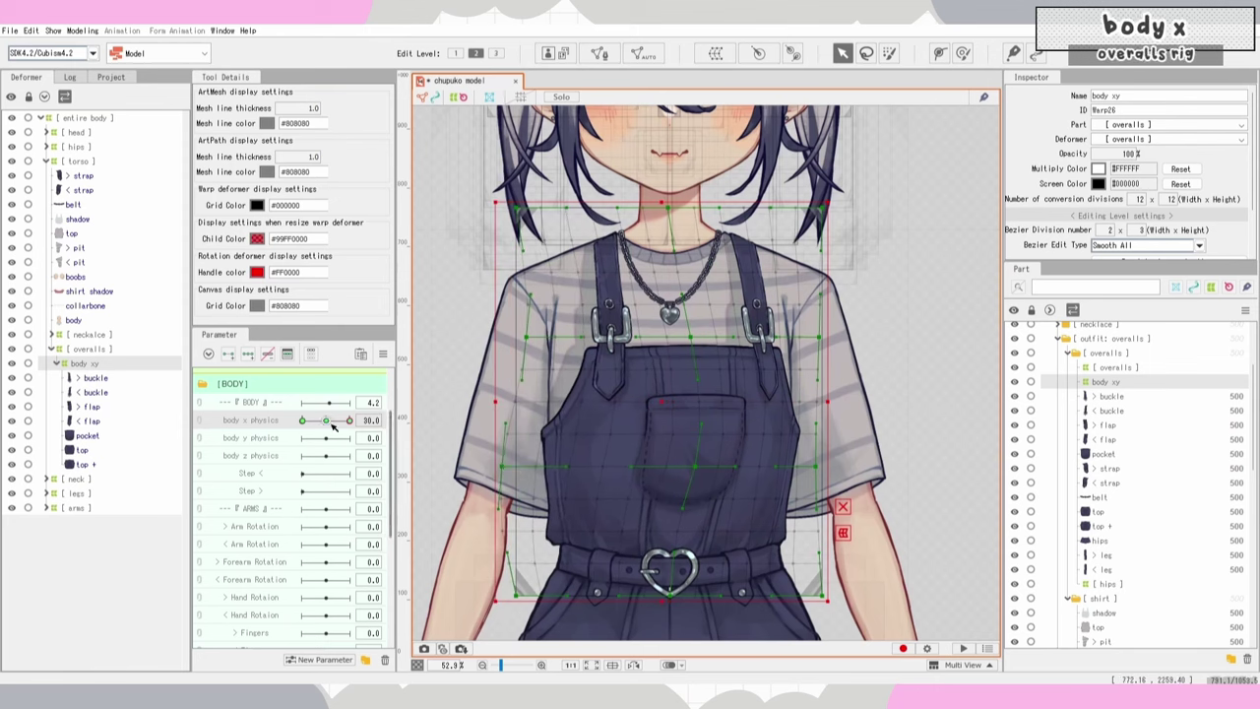
pyautogui.moveTo(332, 425); pyautogui.dragTo(352, 422)
pyautogui.click(429, 420)
pyautogui.click(443, 439)
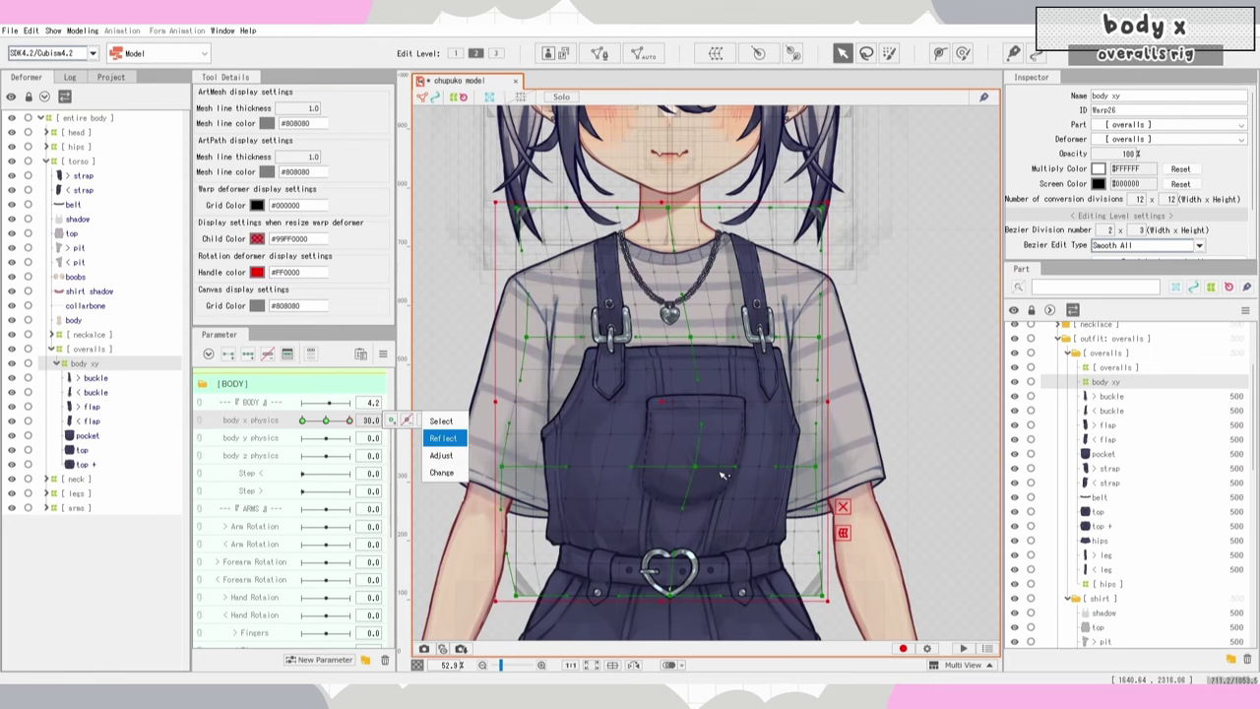
pyautogui.click(724, 475)
pyautogui.hotkey('ctrl', 'z')
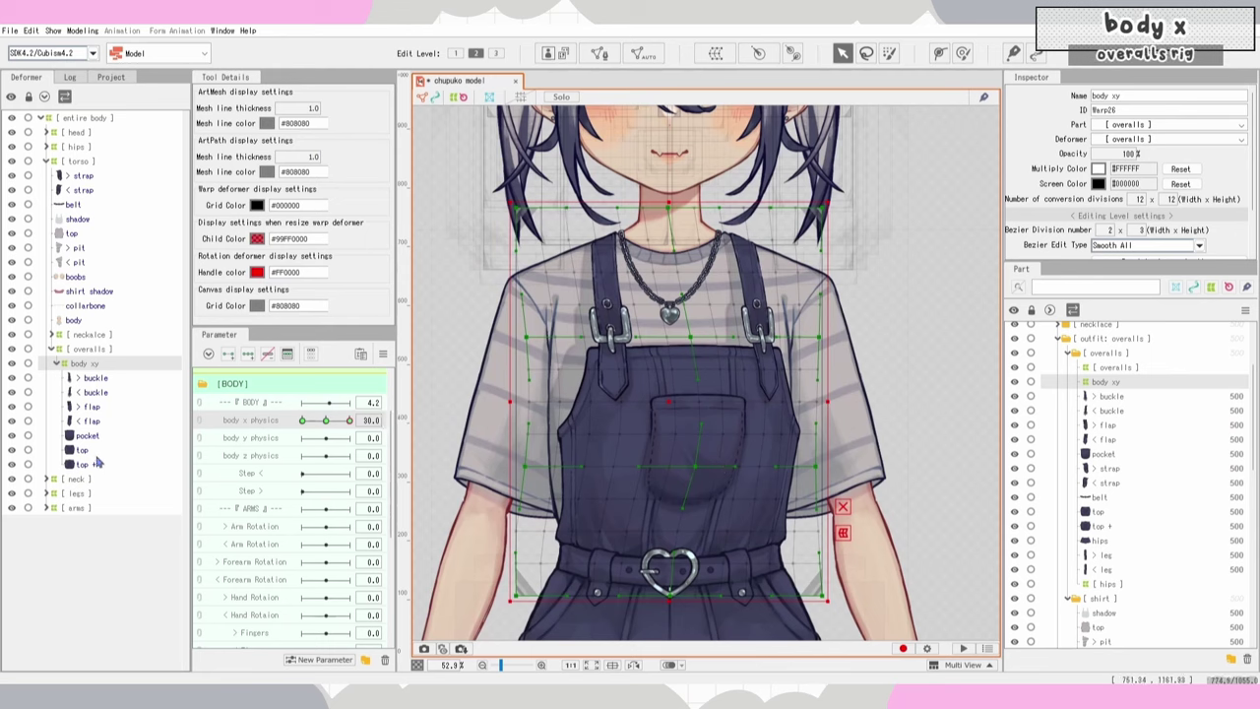
# Step: Reset body x physics to 0 and move the top + mesh out of body xy directly into [ overalls ]
pyautogui.click(98, 463)
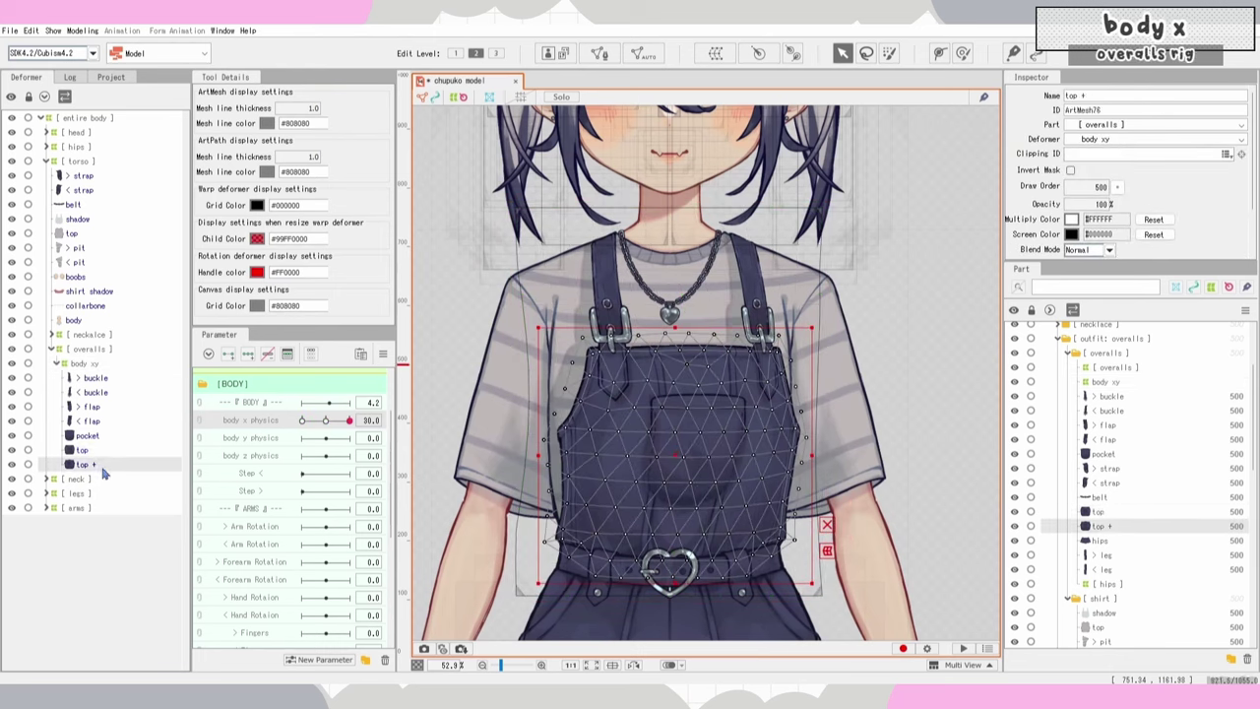
pyautogui.click(326, 420)
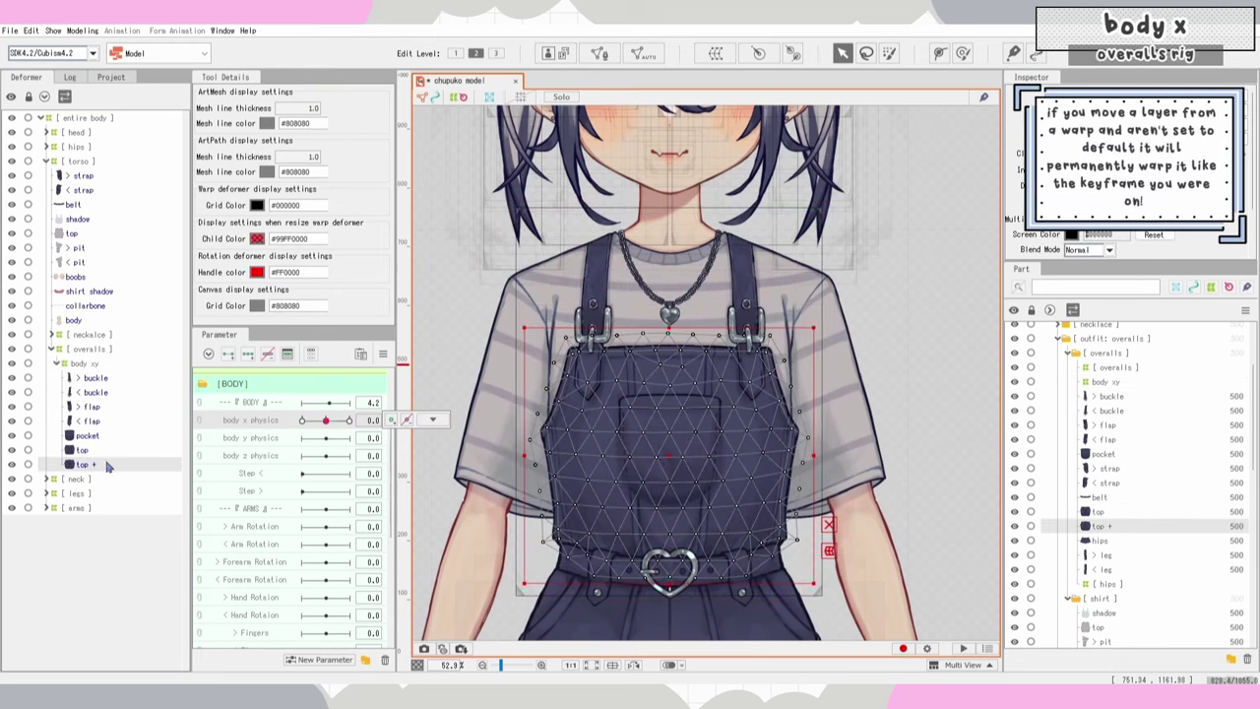
pyautogui.moveTo(91, 473); pyautogui.dragTo(92, 365)
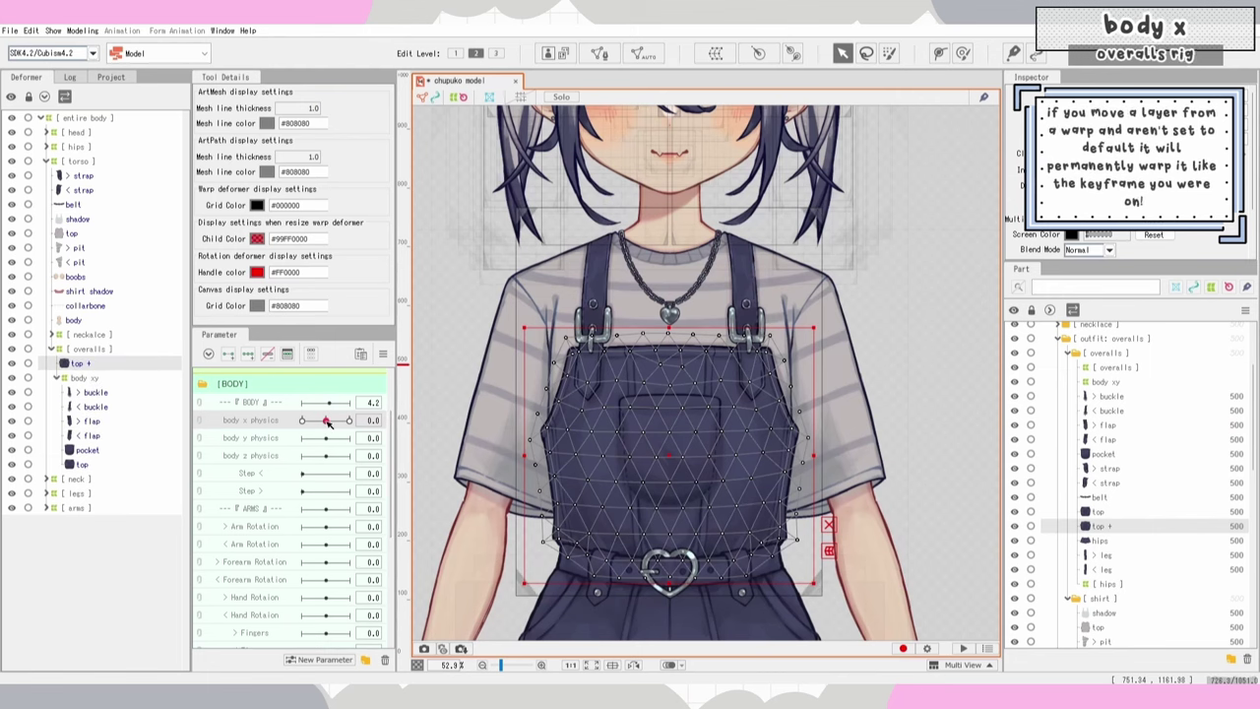
# Step: Create a parent warp deformer named body xy around the top + mesh inside [ overalls ]
pyautogui.moveTo(327, 422); pyautogui.dragTo(352, 423)
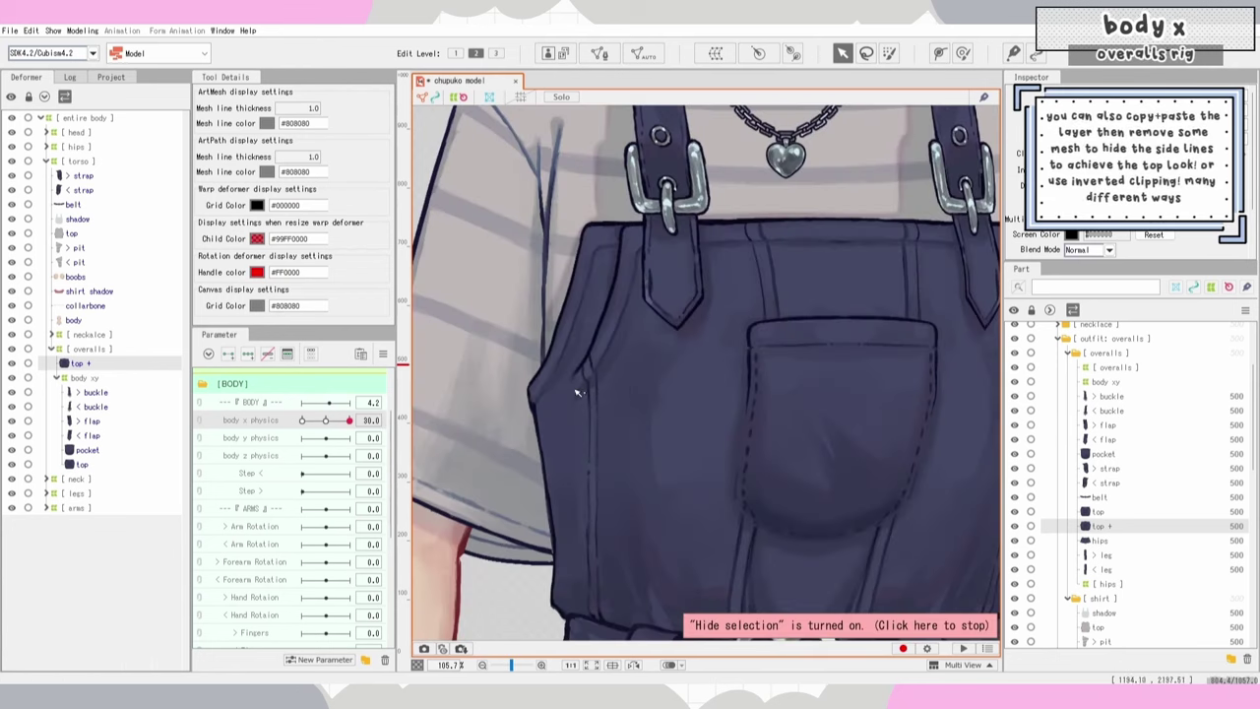
pyautogui.scroll(-3, 579, 547)
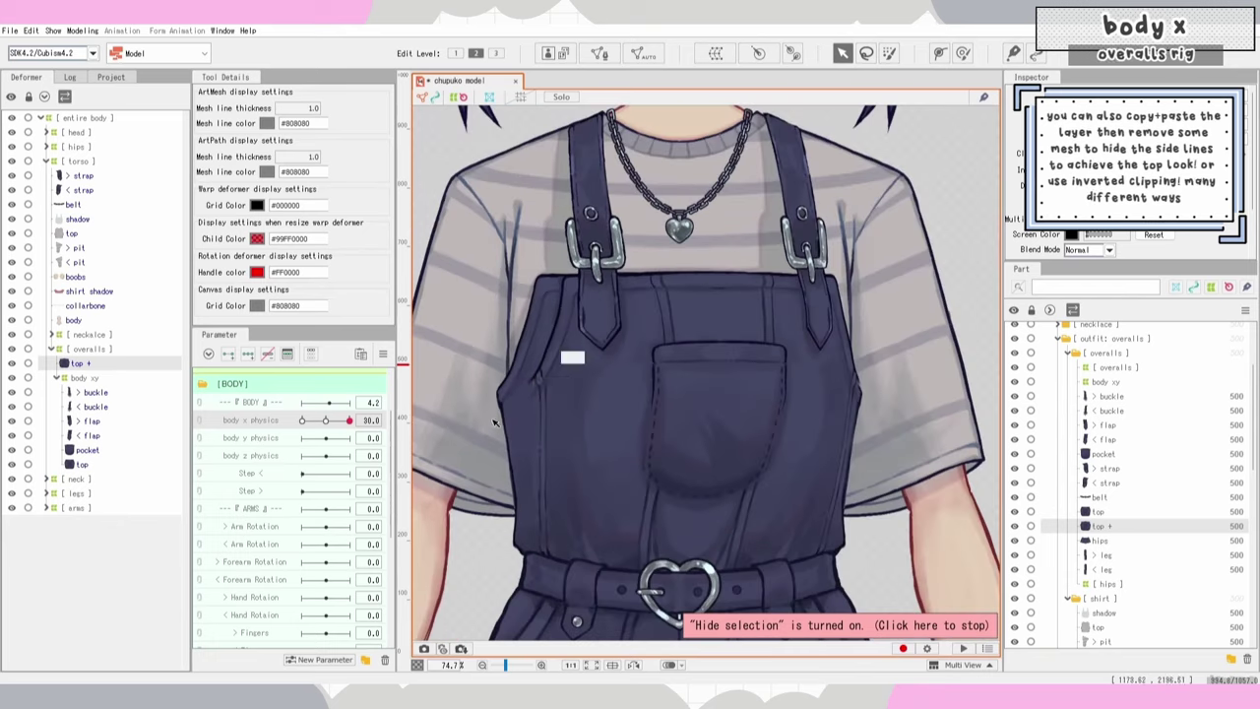
pyautogui.moveTo(348, 421)
pyautogui.mouseDown()
pyautogui.moveTo(325, 420)
pyautogui.moveTo(353, 422)
pyautogui.mouseUp()
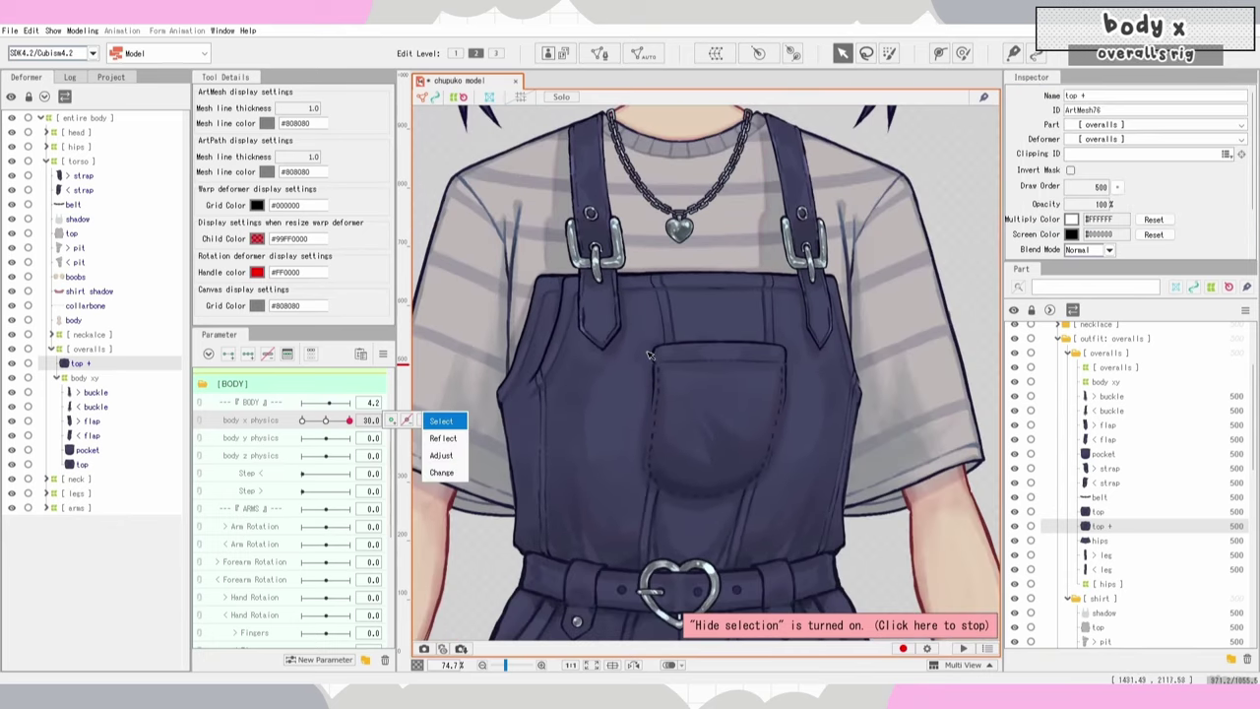
pyautogui.click(716, 53)
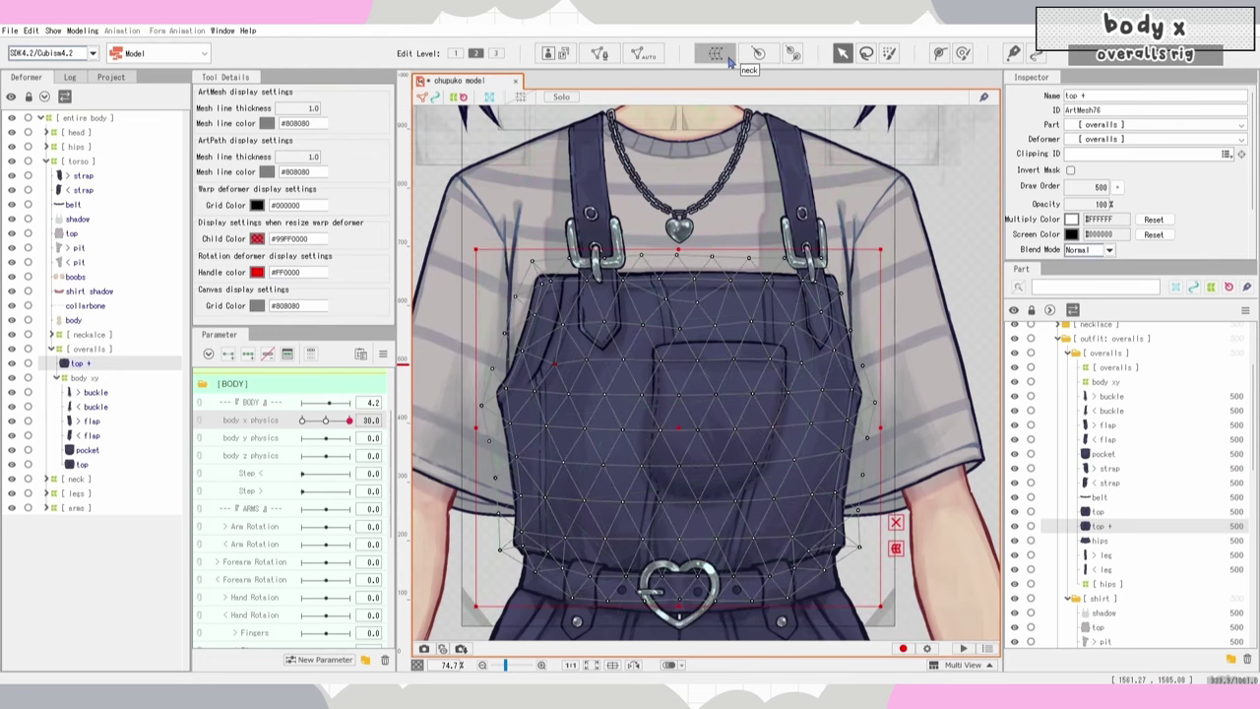
pyautogui.click(727, 57)
pyautogui.moveTo(675, 313); pyautogui.dragTo(564, 311)
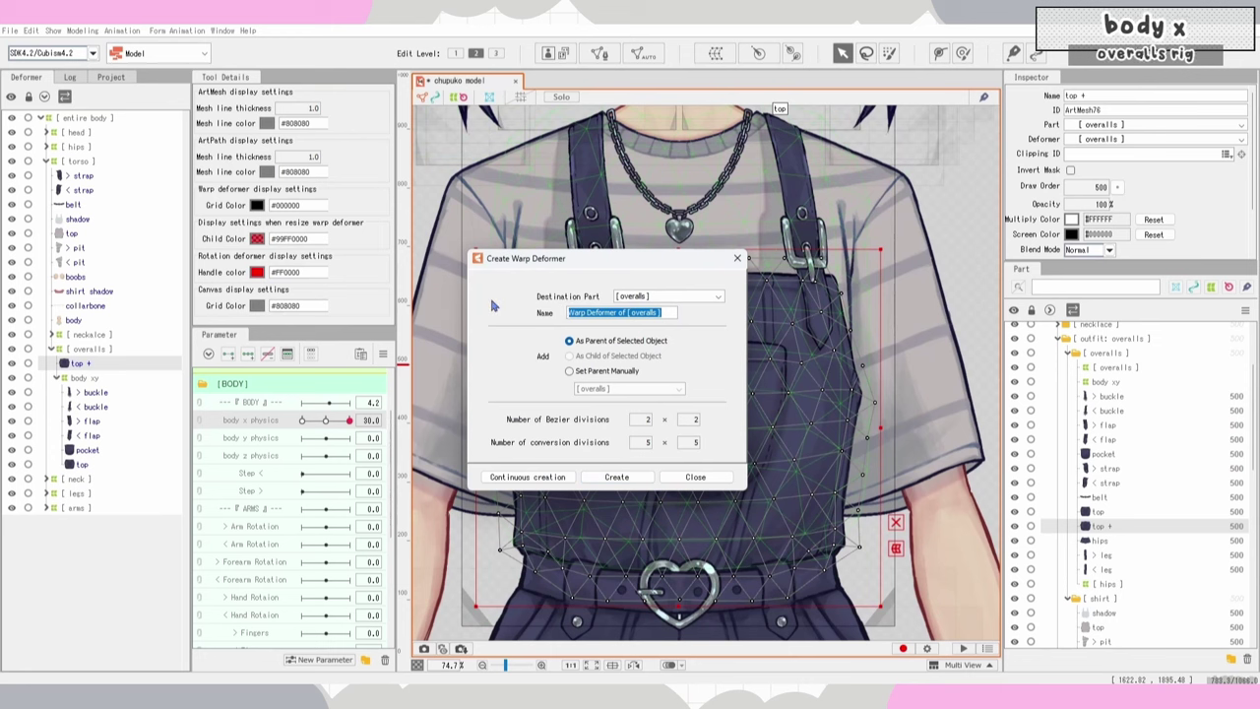
pyautogui.press('Return')
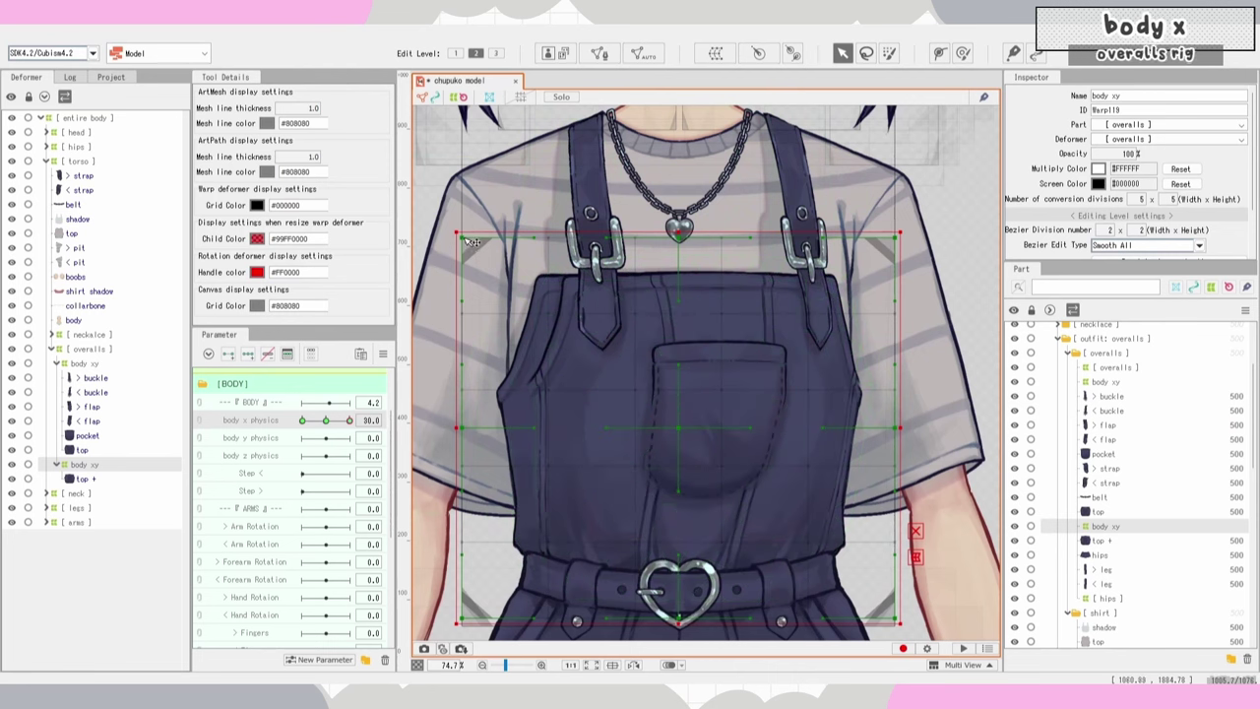
# Step: At body x physics 30, pull the new deformer's upper-left corner inward and set its conversion divisions to 15 × 15
pyautogui.hotkey('ctrl', 'z')
pyautogui.moveTo(463, 237); pyautogui.dragTo(550, 279)
pyautogui.click(1138, 199)
pyautogui.write('15')
pyautogui.press('Tab')
pyautogui.write('15')
pyautogui.click(963, 53)
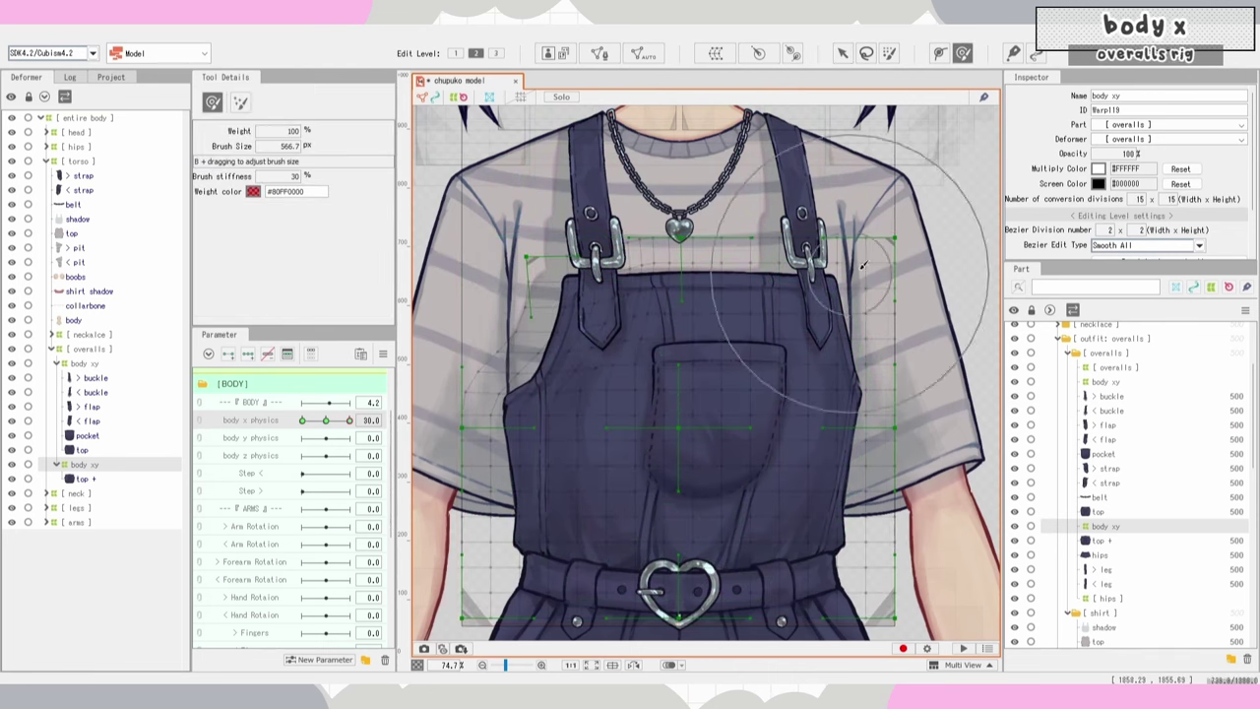
# Step: Set the Bezier divisions of the top + deformer to 5 × 5
pyautogui.click(842, 53)
pyautogui.click(1111, 230)
pyautogui.write('5')
pyautogui.press('Tab')
pyautogui.write('5')
pyautogui.press('Return')
pyautogui.moveTo(350, 420)
pyautogui.mouseDown()
pyautogui.moveTo(326, 429)
pyautogui.moveTo(350, 421)
pyautogui.mouseUp()
# Step: Generate an automatic mesh for top + with the Deformation (Heavy) preset
pyautogui.click(86, 479)
pyautogui.scroll(3, 507, 403)
pyautogui.scroll(-2, 654, 207)
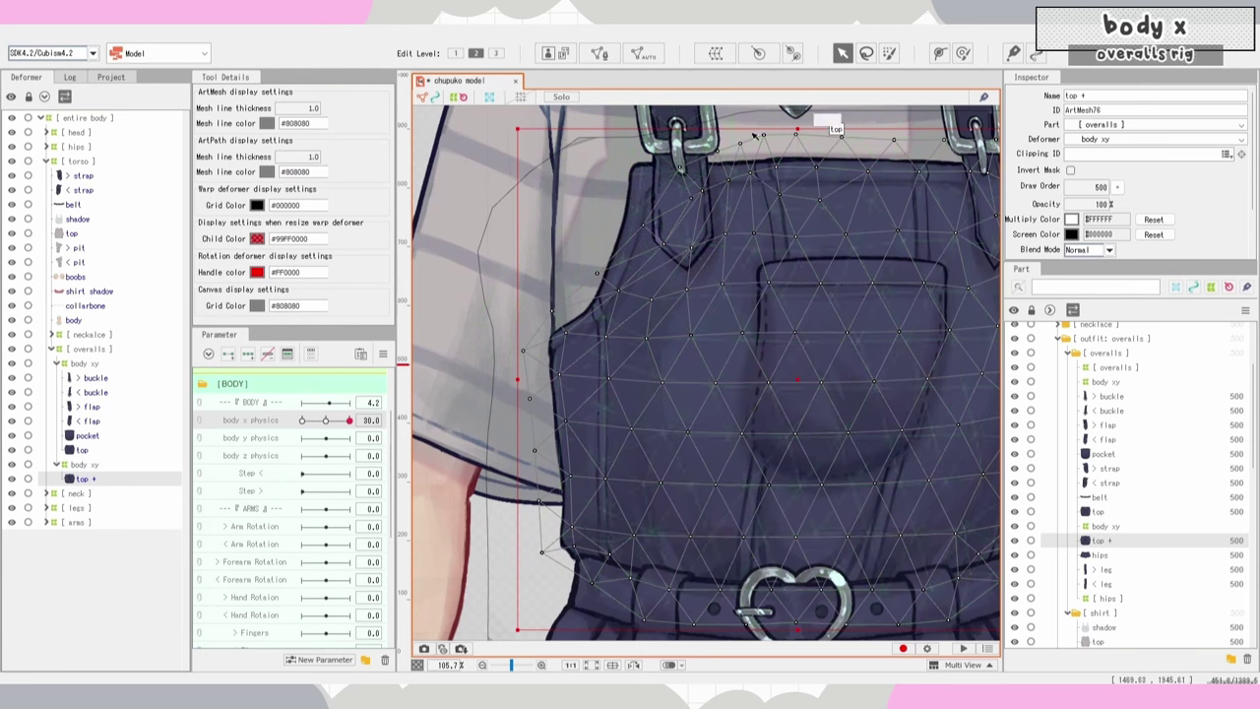
pyautogui.click(642, 54)
pyautogui.click(941, 294)
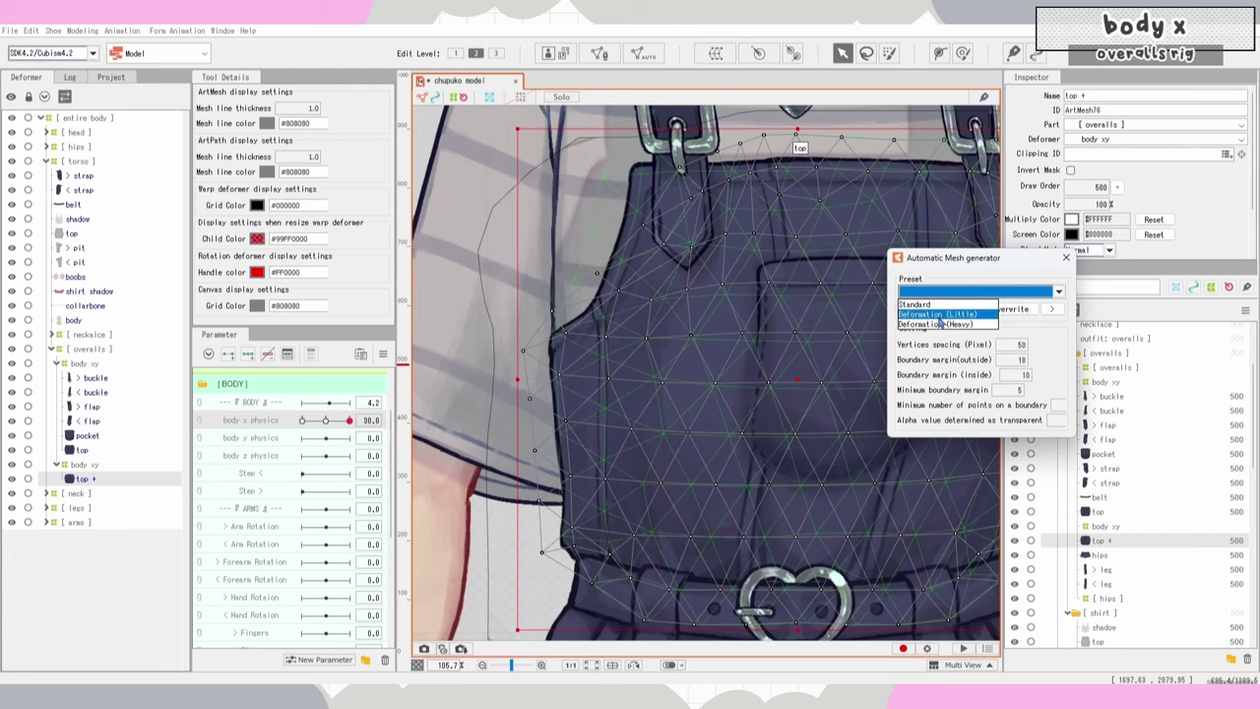
pyautogui.click(939, 326)
pyautogui.click(1067, 258)
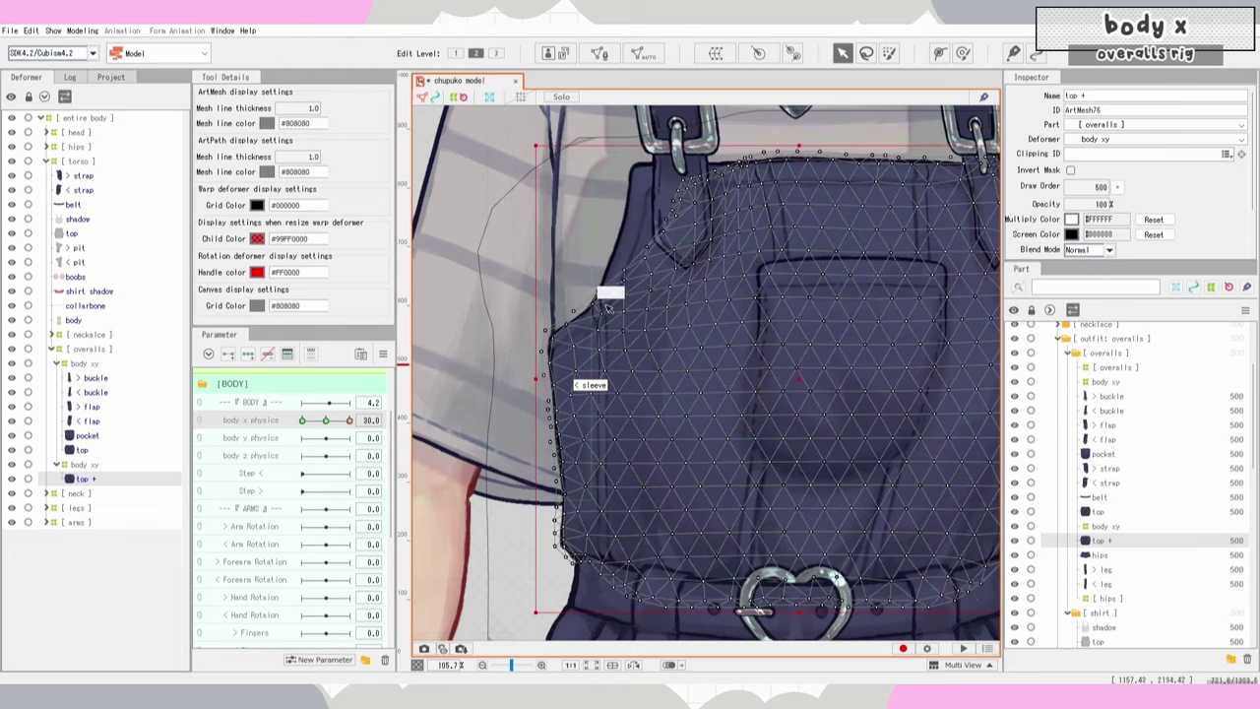
# Step: Reshape the top + mesh vertices around the left armhole corner at body x physics 30
pyautogui.scroll(6, 609, 308)
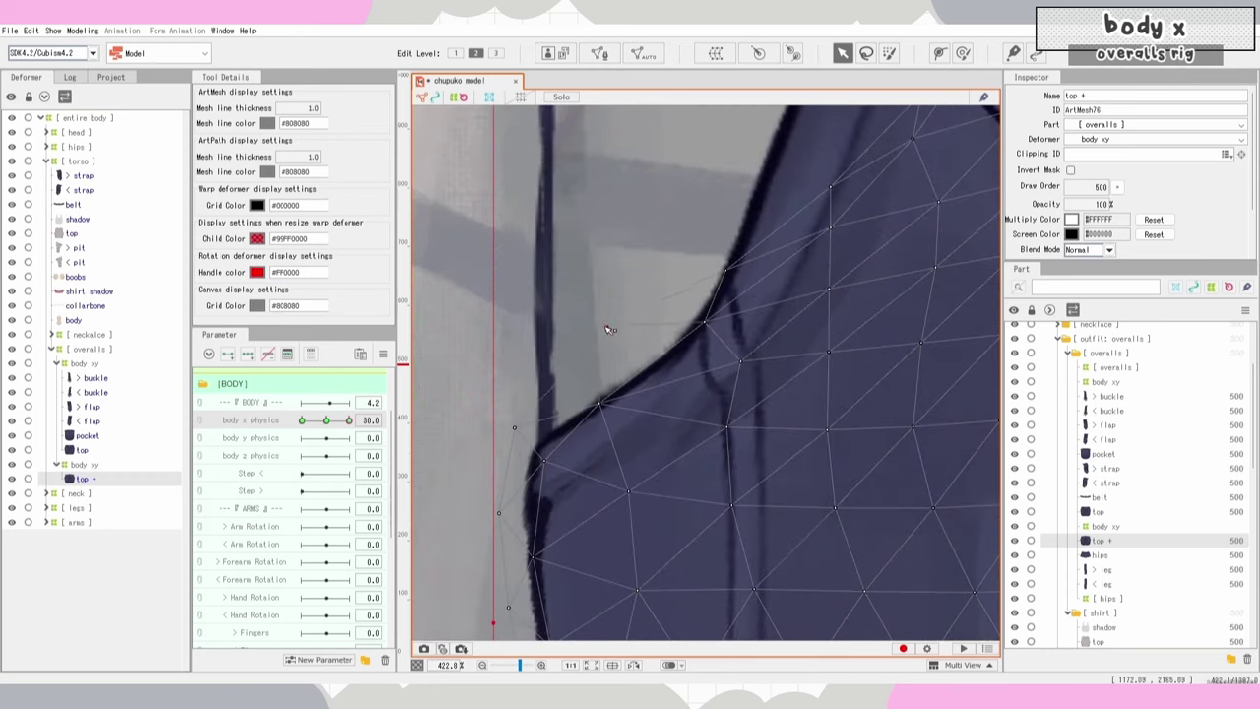
pyautogui.moveTo(544, 461); pyautogui.dragTo(529, 448)
pyautogui.scroll(-3, 585, 401)
pyautogui.moveTo(599, 402); pyautogui.dragTo(634, 423)
pyautogui.scroll(3, 680, 427)
pyautogui.moveTo(532, 465); pyautogui.dragTo(539, 484)
pyautogui.moveTo(611, 295); pyautogui.dragTo(609, 307)
pyautogui.moveTo(634, 422); pyautogui.dragTo(637, 442)
pyautogui.moveTo(734, 326); pyautogui.dragTo(733, 344)
pyautogui.moveTo(636, 480); pyautogui.dragTo(651, 505)
pyautogui.scroll(-4, 636, 442)
pyautogui.moveTo(349, 420)
pyautogui.mouseDown()
pyautogui.moveTo(326, 420)
pyautogui.moveTo(350, 421)
pyautogui.mouseUp()
pyautogui.scroll(2, 609, 405)
# Step: Select the top mesh at the armhole and generate an automatic mesh with the Deformation (Heavy) preset
pyautogui.rightClick(720, 266)
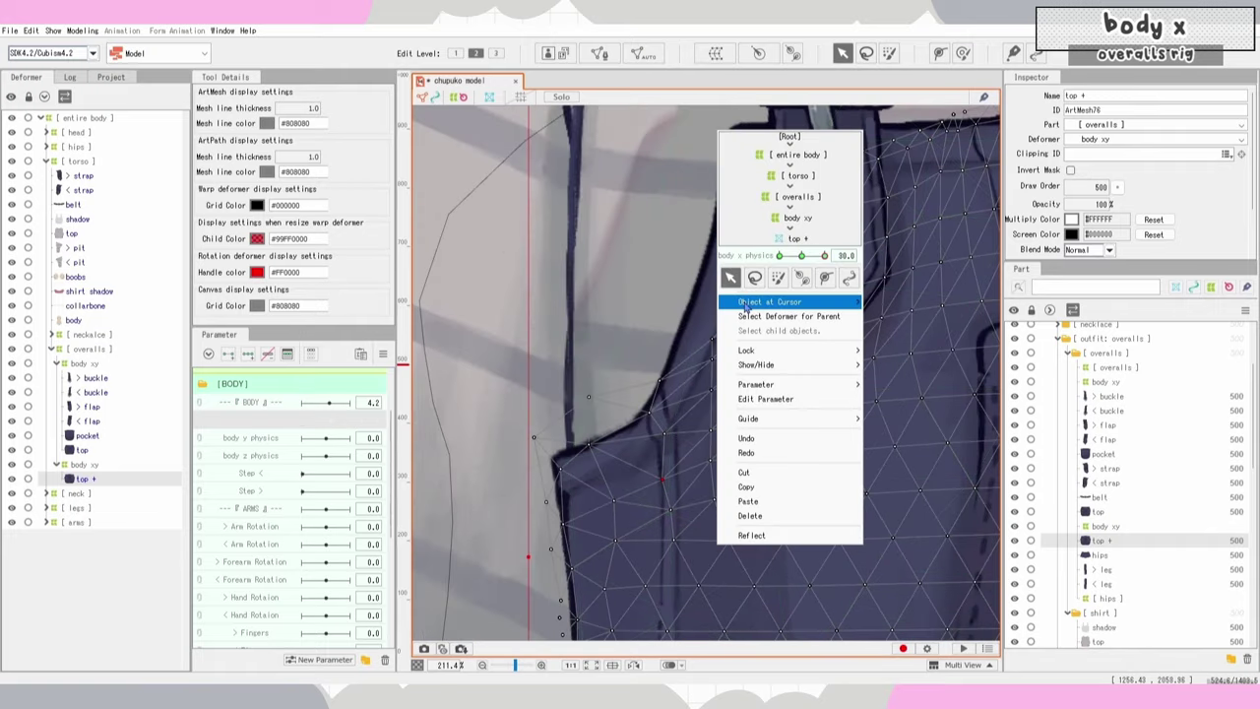
pyautogui.moveTo(837, 302)
pyautogui.click(883, 306)
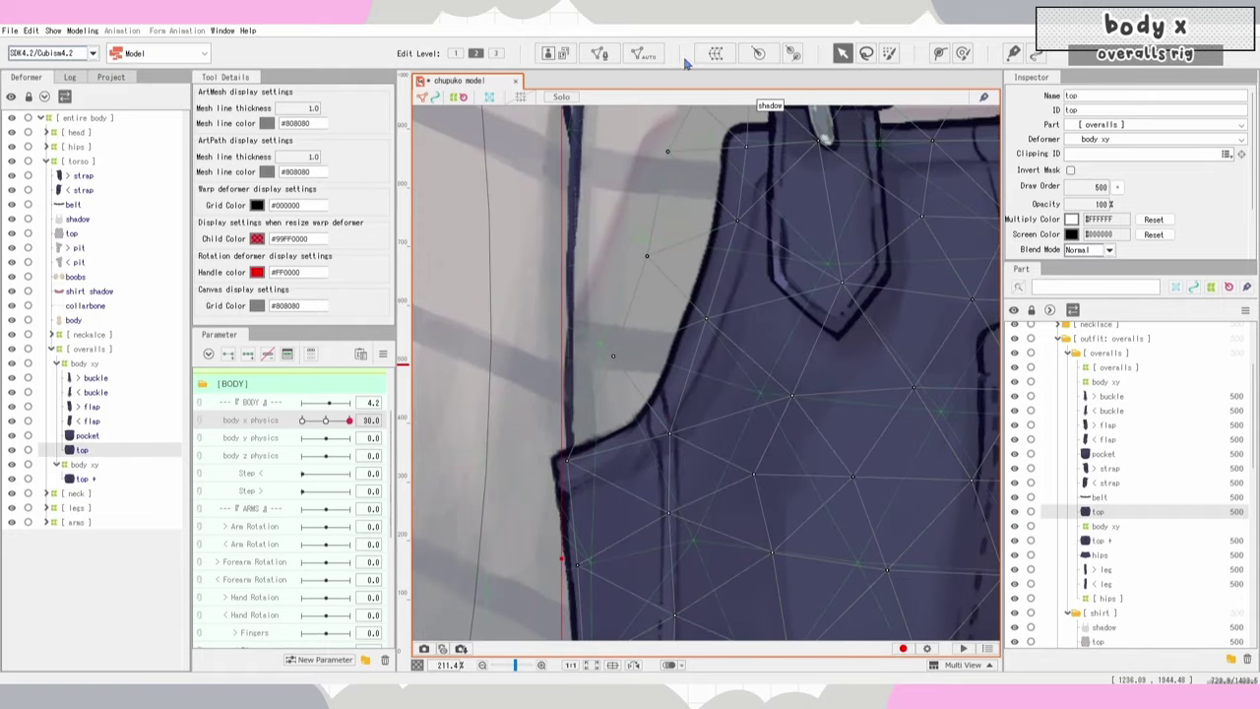
pyautogui.click(642, 53)
pyautogui.click(910, 293)
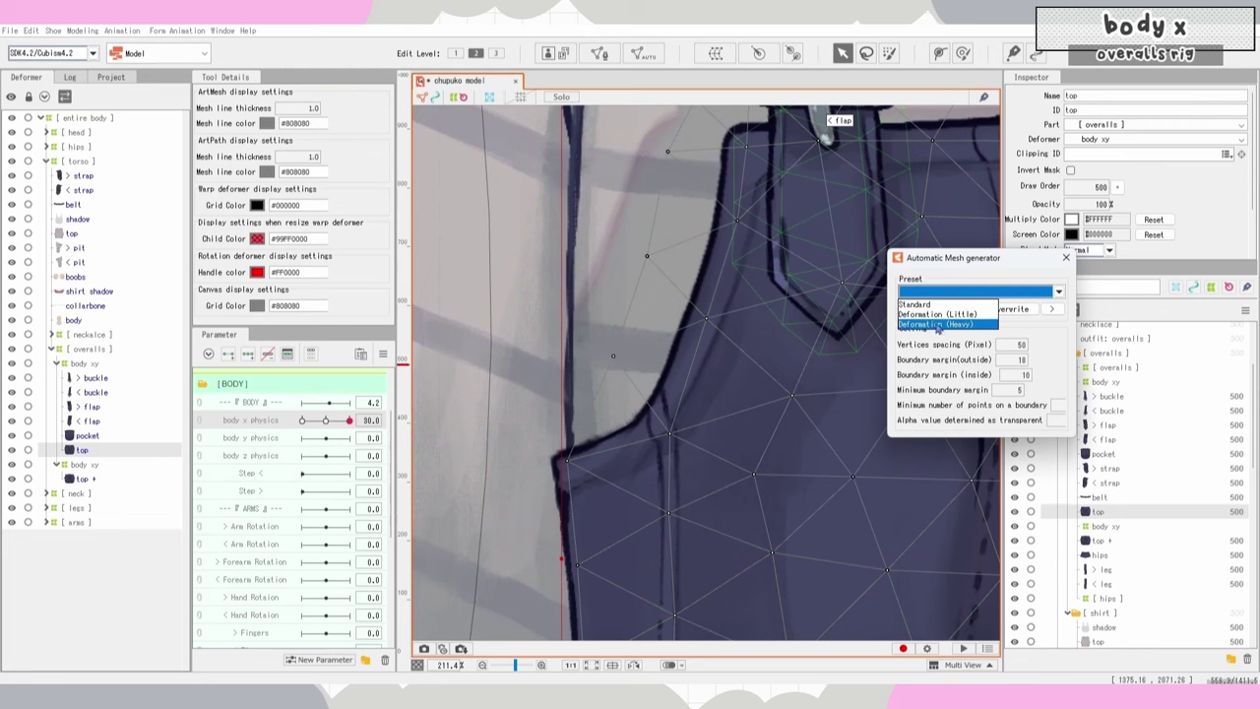
pyautogui.click(1066, 258)
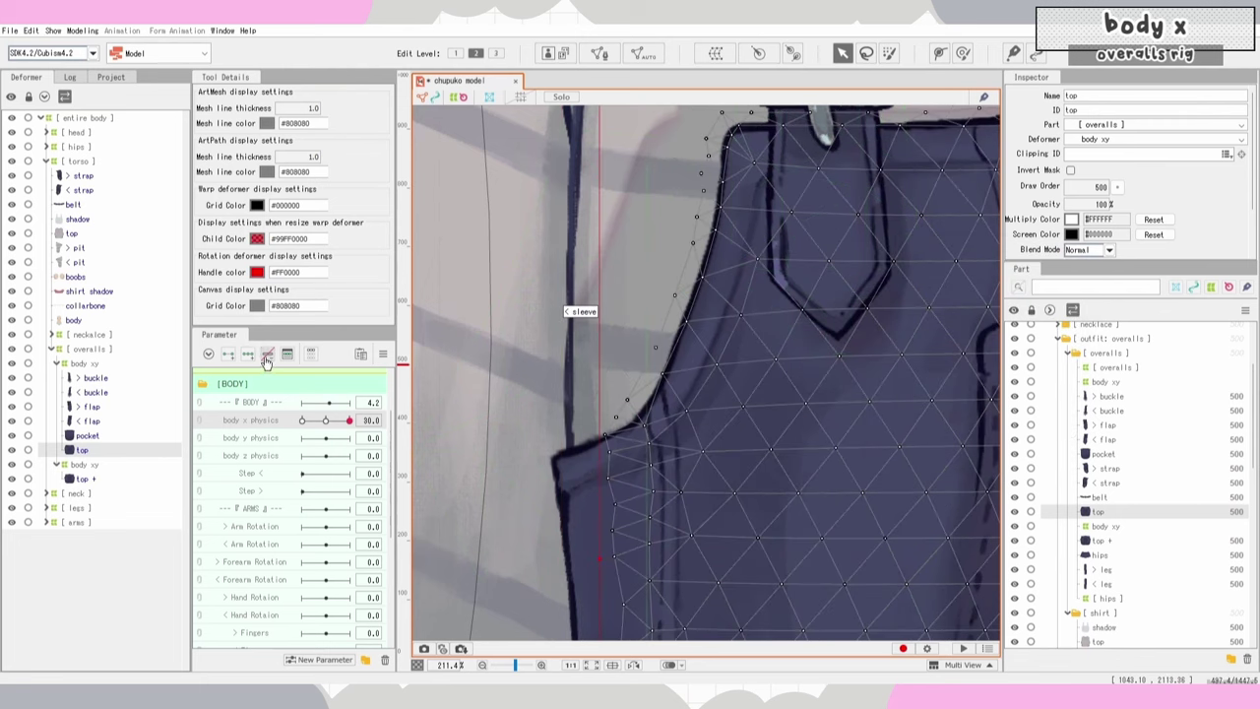
# Step: Brush-deform the top mesh's left armhole edge at body x physics 30, checking it against top + with the selection display hidden
pyautogui.scroll(3, 631, 418)
pyautogui.press('b')
pyautogui.moveTo(579, 377)
pyautogui.mouseDown()
pyautogui.moveTo(611, 399)
pyautogui.moveTo(597, 434)
pyautogui.moveTo(608, 463)
pyautogui.mouseUp()
pyautogui.scroll(-5, 591, 443)
pyautogui.hotkey('ctrl', 't')
pyautogui.click(85, 479)
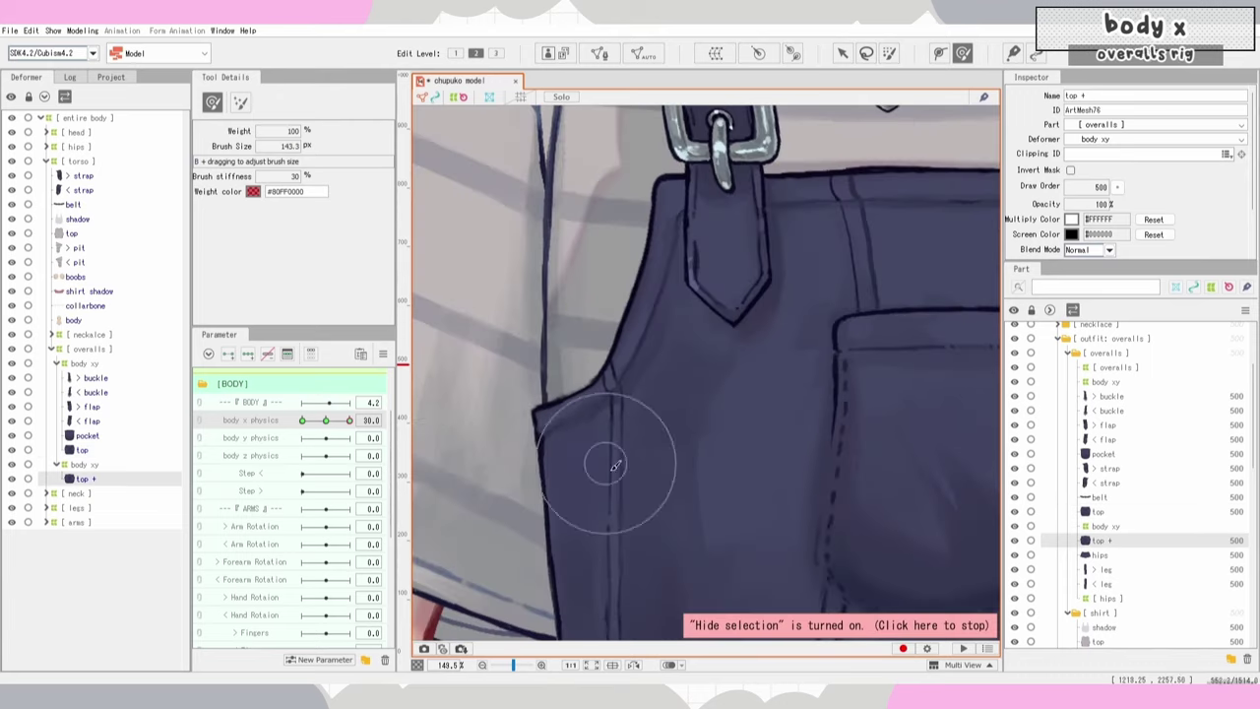
pyautogui.scroll(-5, 684, 433)
pyautogui.scroll(2, 702, 488)
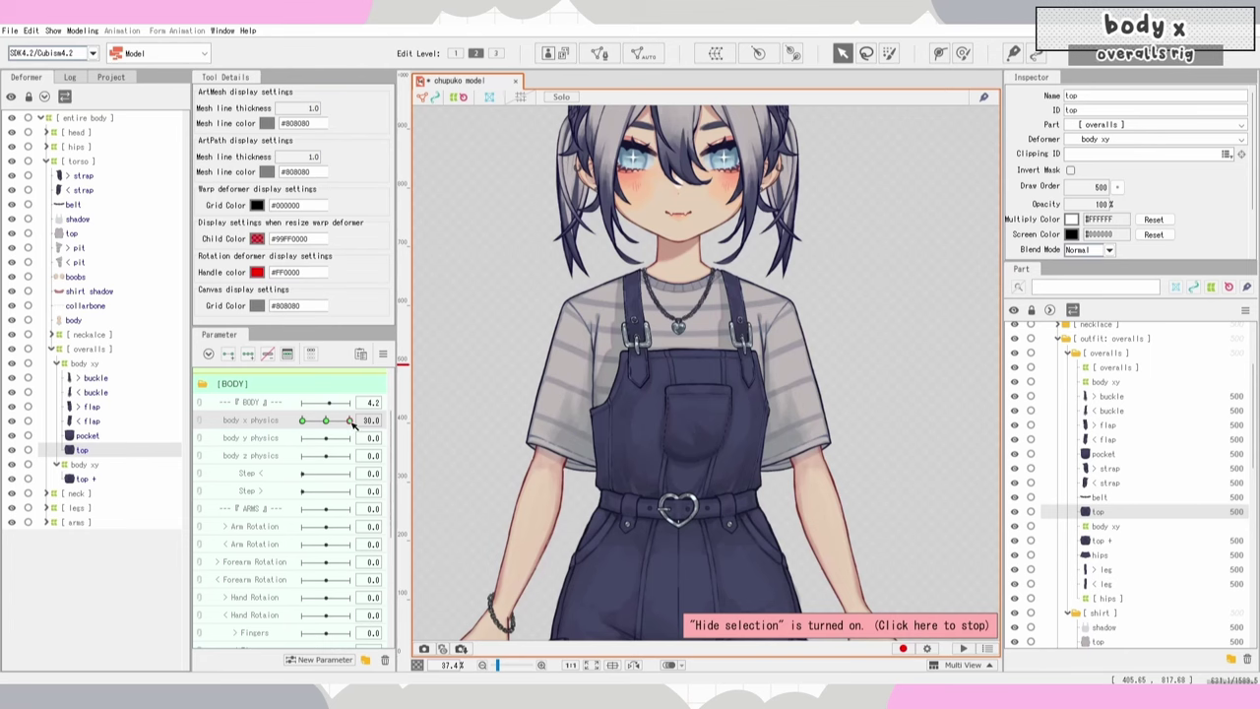
# Step: Select all objects keyed to body x physics and reflect their 30 pose horizontally about the canvas center, checking the motion
pyautogui.click(430, 420)
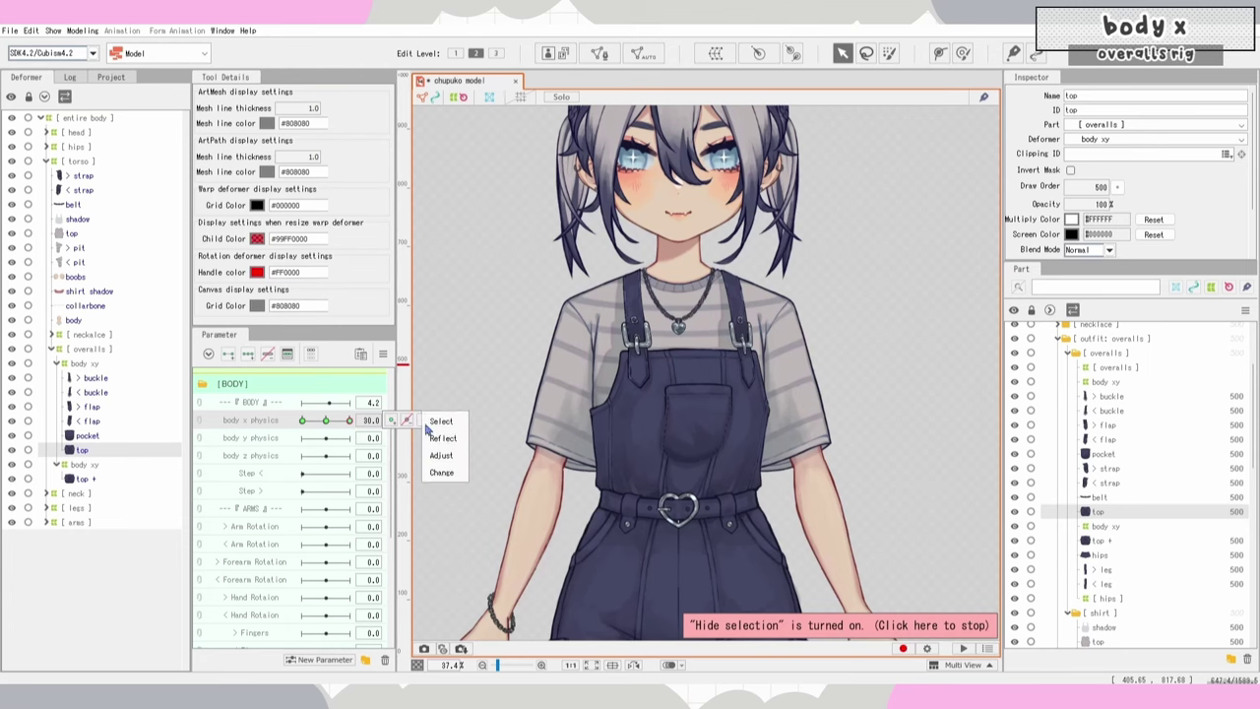
pyautogui.click(439, 422)
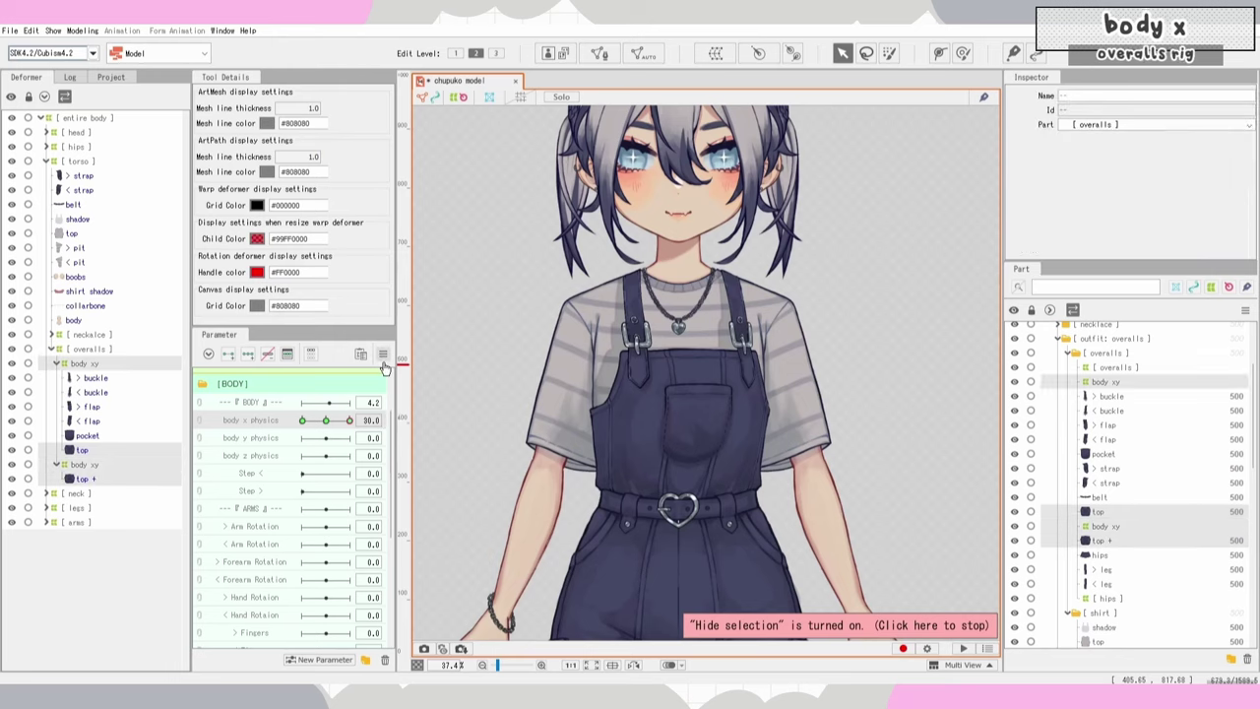
pyautogui.click(383, 353)
pyautogui.click(502, 442)
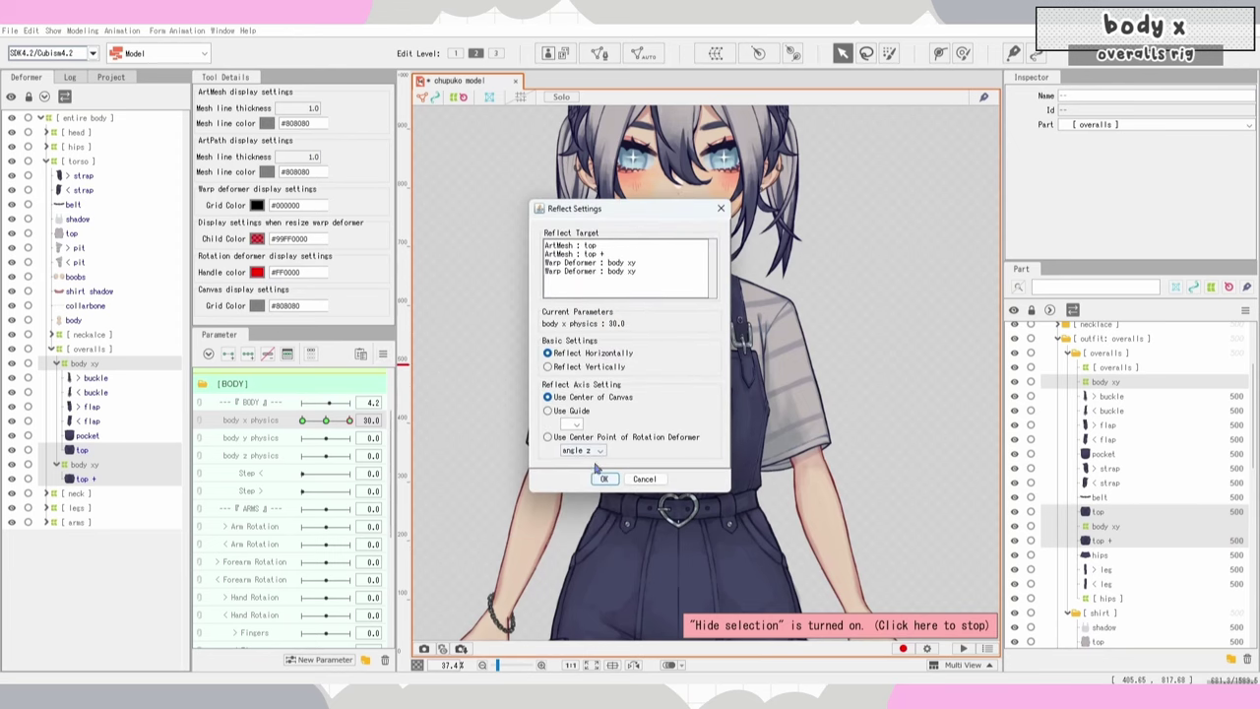
pyautogui.click(604, 475)
pyautogui.moveTo(352, 420)
pyautogui.mouseDown()
pyautogui.moveTo(306, 421)
pyautogui.moveTo(352, 421)
pyautogui.mouseUp()
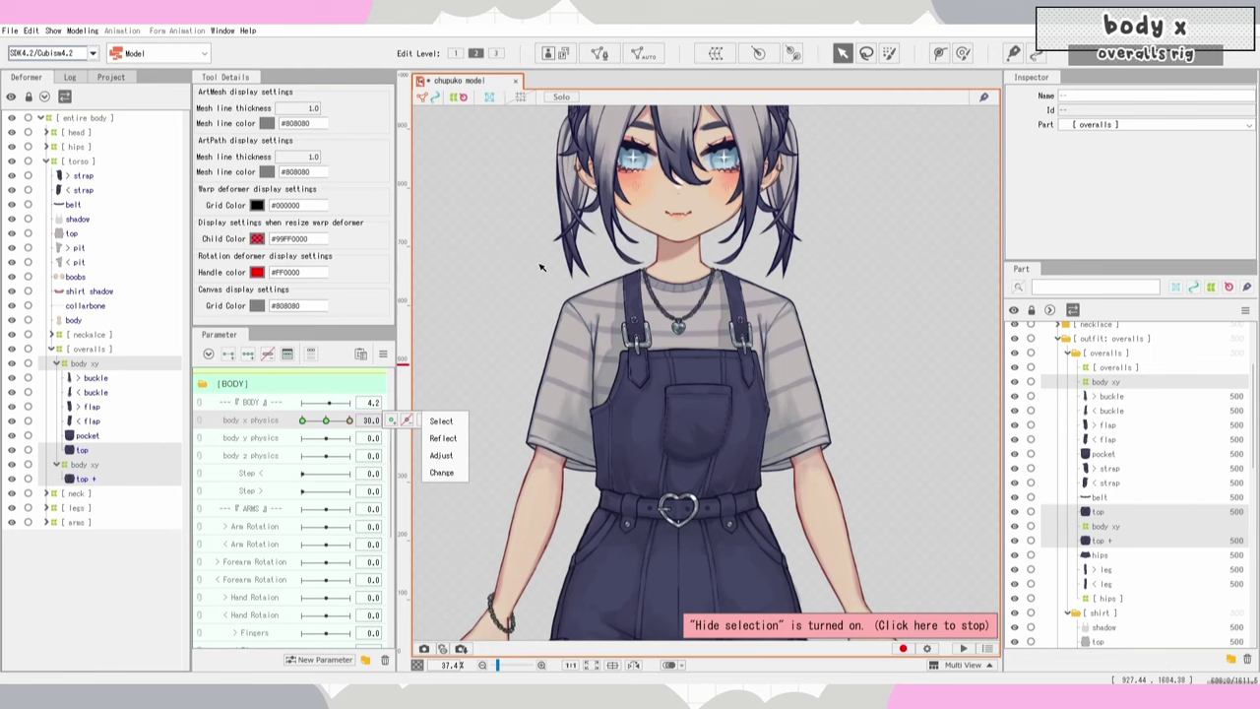
pyautogui.scroll(2, 730, 282)
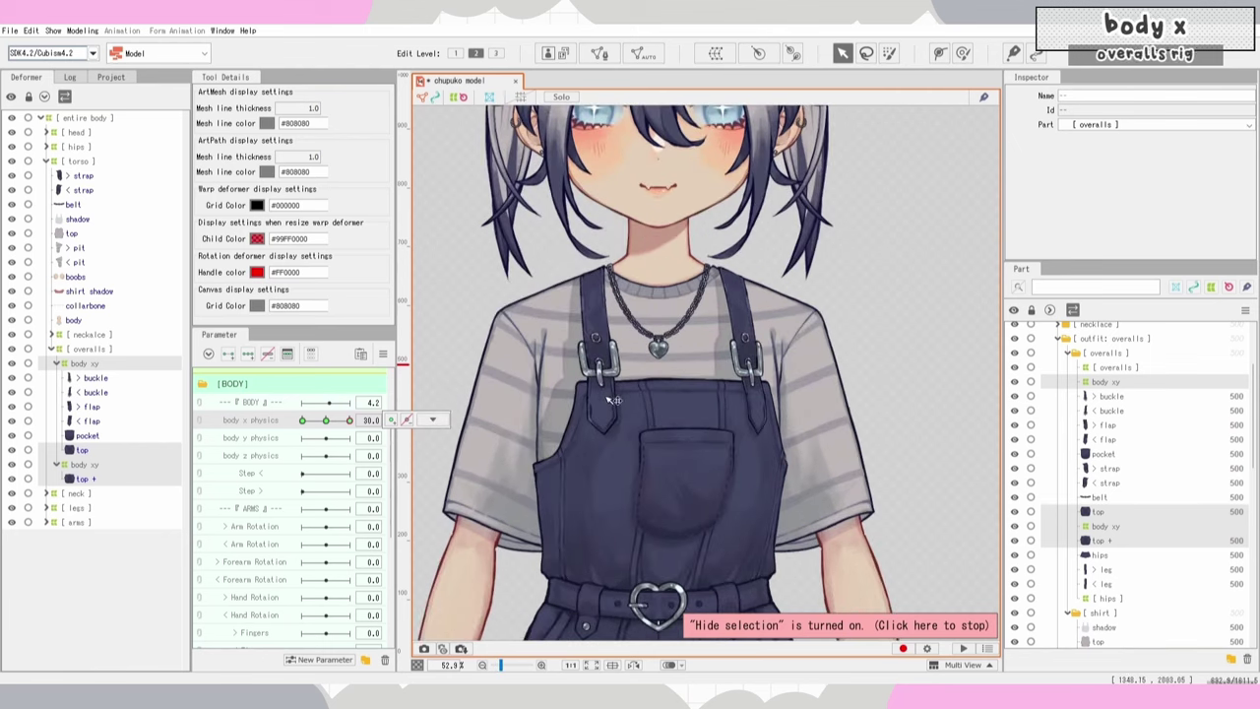
# Step: Create a parent warp deformer named [ straps ] around the overalls' buckle and flap meshes
pyautogui.scroll(2, 788, 467)
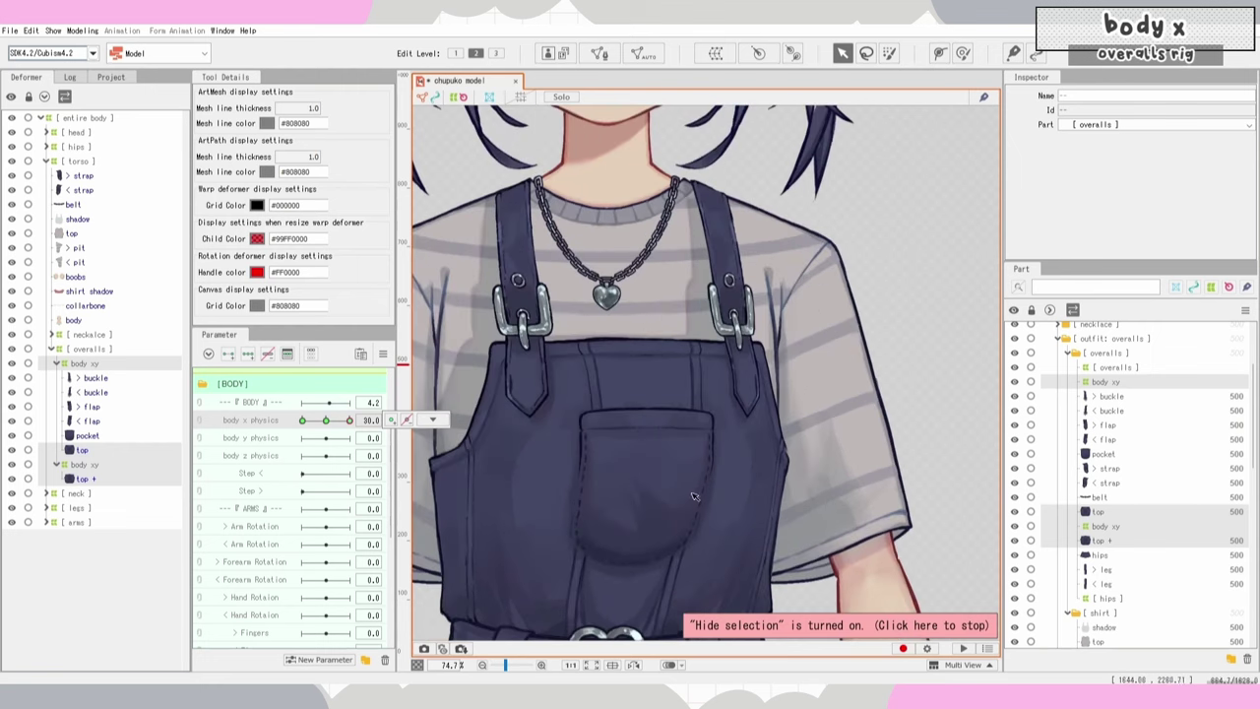
pyautogui.scroll(-2, 640, 370)
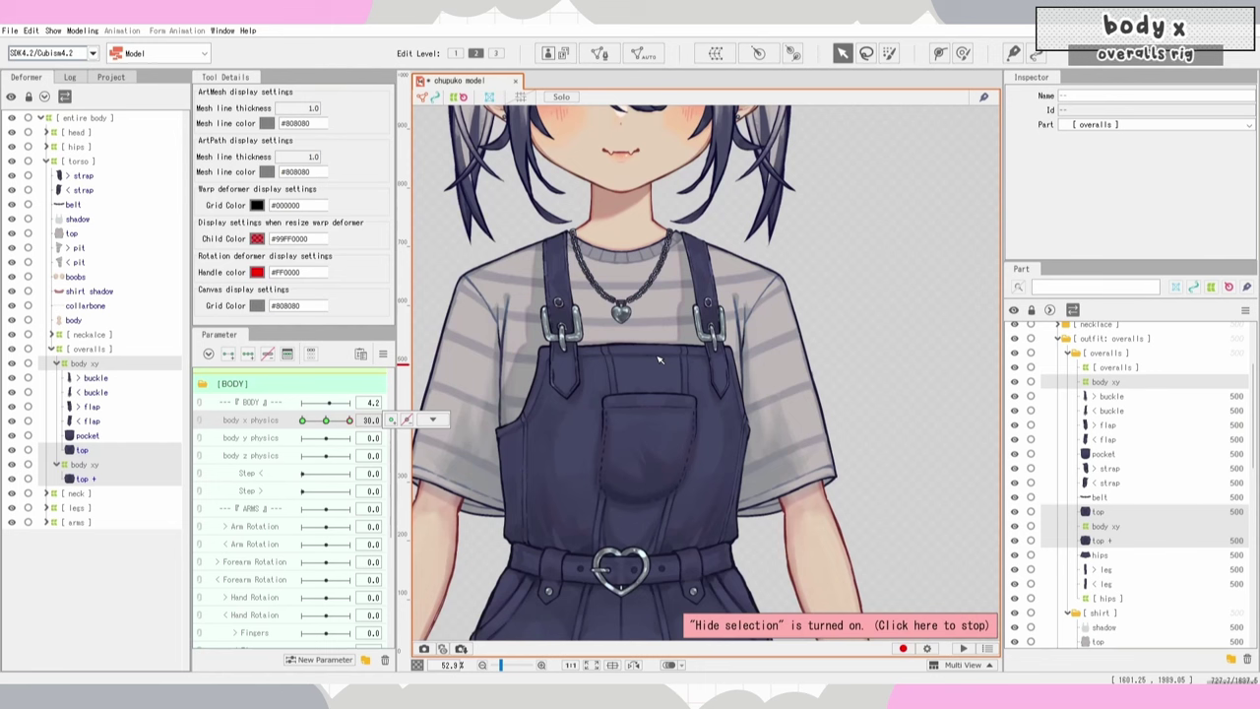
pyautogui.click(126, 405)
pyautogui.write('[ straps ]')
pyautogui.click(679, 512)
# Step: Create a warp deformer named body xy around the > buckle and > flap meshes at body x physics 0
pyautogui.click(326, 421)
pyautogui.click(101, 421)
pyautogui.keyDown('ctrl'); pyautogui.click(99, 450); pyautogui.keyUp('ctrl')
pyautogui.write('body xy')
pyautogui.click(680, 512)
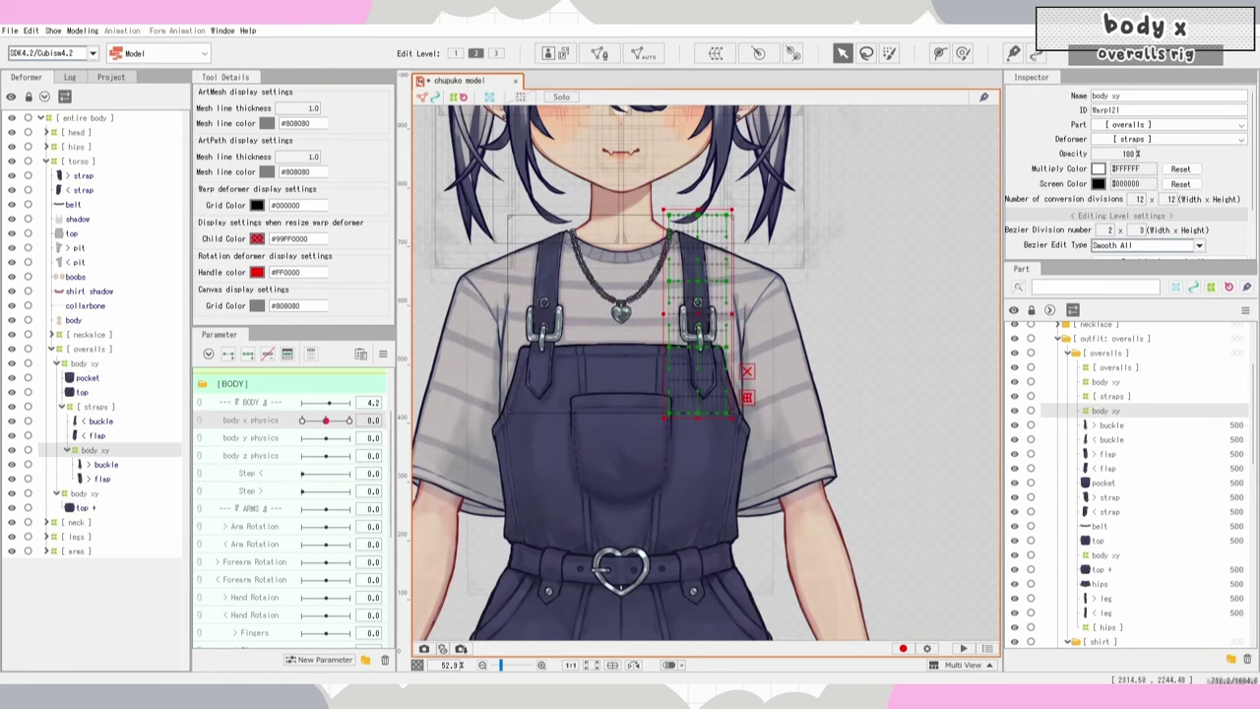
# Step: Add three body x physics keyforms to the > buckle and > flap warp and shape its corners at 30 and -30
pyautogui.click(248, 354)
pyautogui.click(350, 421)
pyautogui.scroll(2, 762, 253)
pyautogui.moveTo(712, 478); pyautogui.dragTo(746, 472)
pyautogui.moveTo(712, 199); pyautogui.dragTo(705, 199)
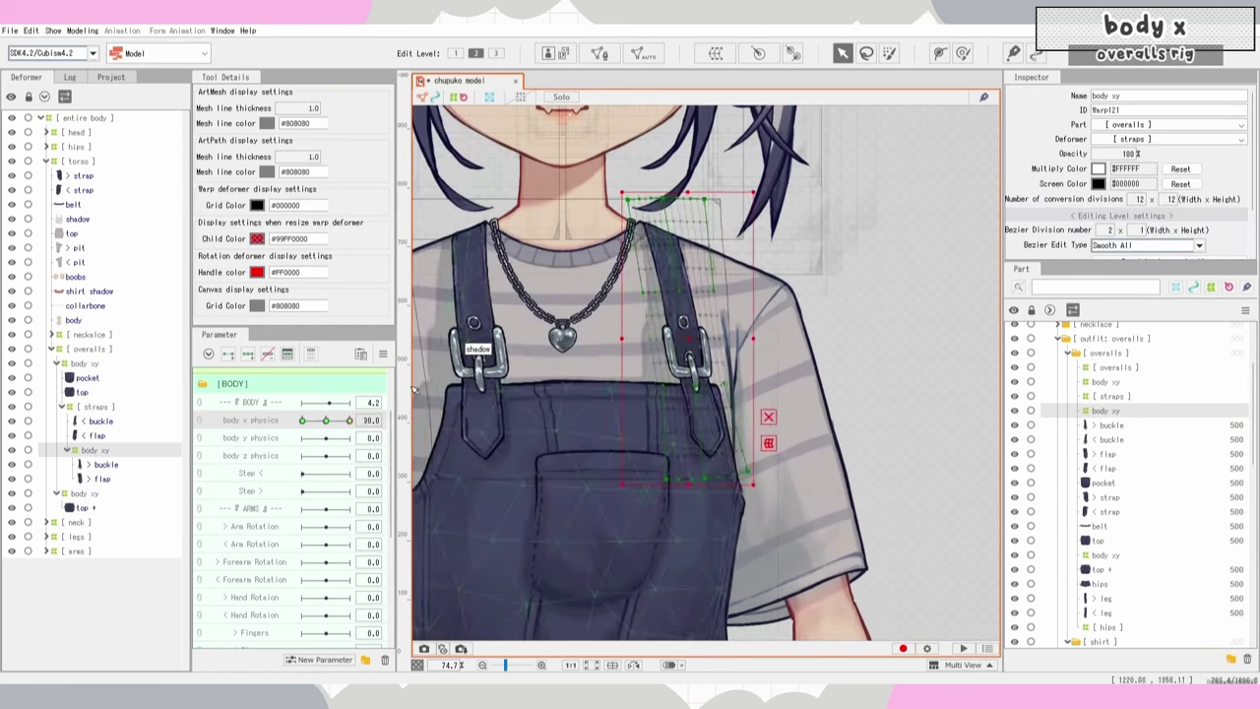
pyautogui.moveTo(350, 421); pyautogui.dragTo(302, 421)
pyautogui.moveTo(628, 478); pyautogui.dragTo(600, 479)
pyautogui.moveTo(302, 421); pyautogui.dragTo(349, 420)
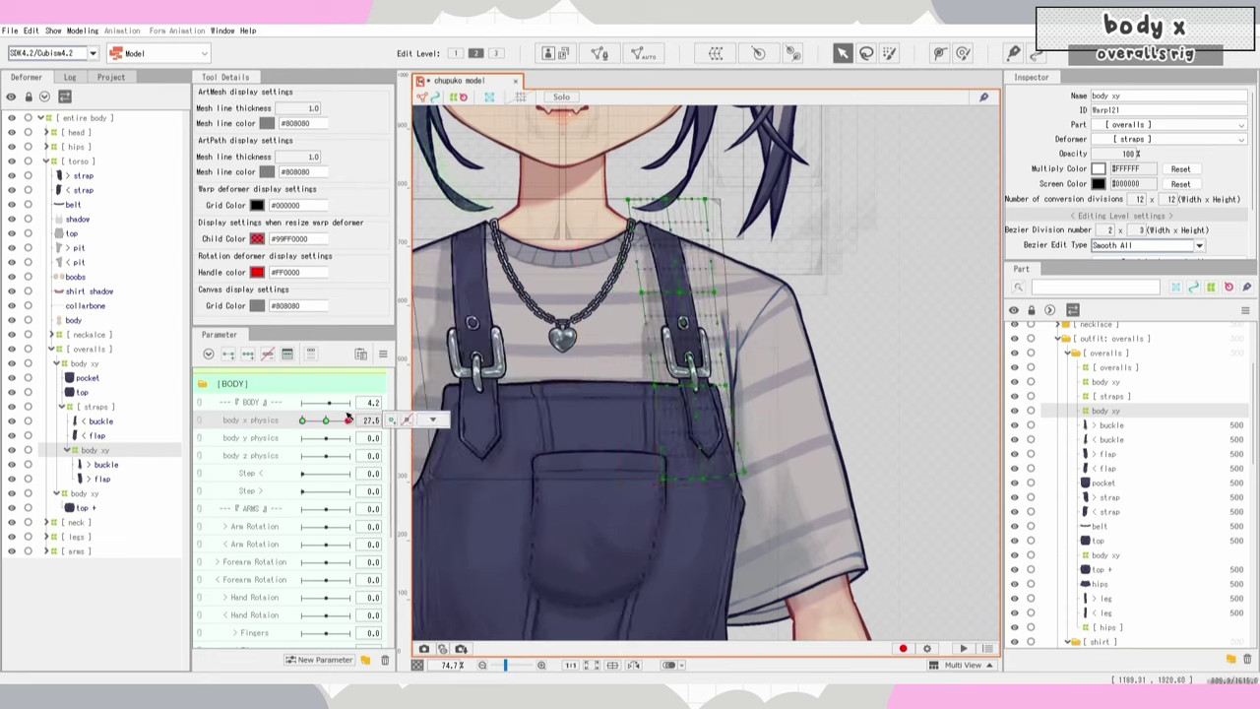
# Step: Create a body xy warp deformer with 2 x 2 Bezier divisions around the > flap mesh, keyed on body x physics
pyautogui.click(103, 479)
pyautogui.click(716, 53)
pyautogui.write('body xy')
pyautogui.click(680, 512)
pyautogui.moveTo(1135, 230); pyautogui.dragTo(1161, 234)
pyautogui.scroll(2, 738, 409)
pyautogui.click(302, 421)
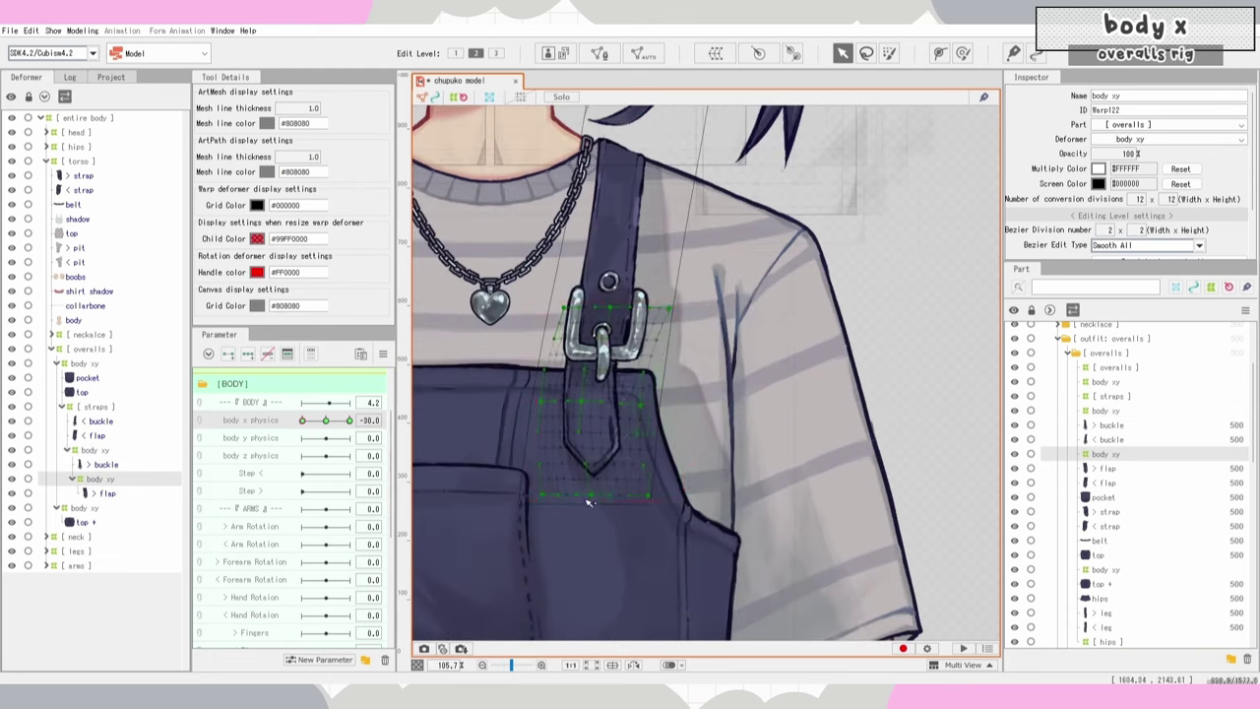
# Step: Place a mirrored copy of the > strap warps over the opposite strap and parent the < buckle and < flap meshes to it
pyautogui.scroll(-3, 705, 374)
pyautogui.scroll(2, 705, 374)
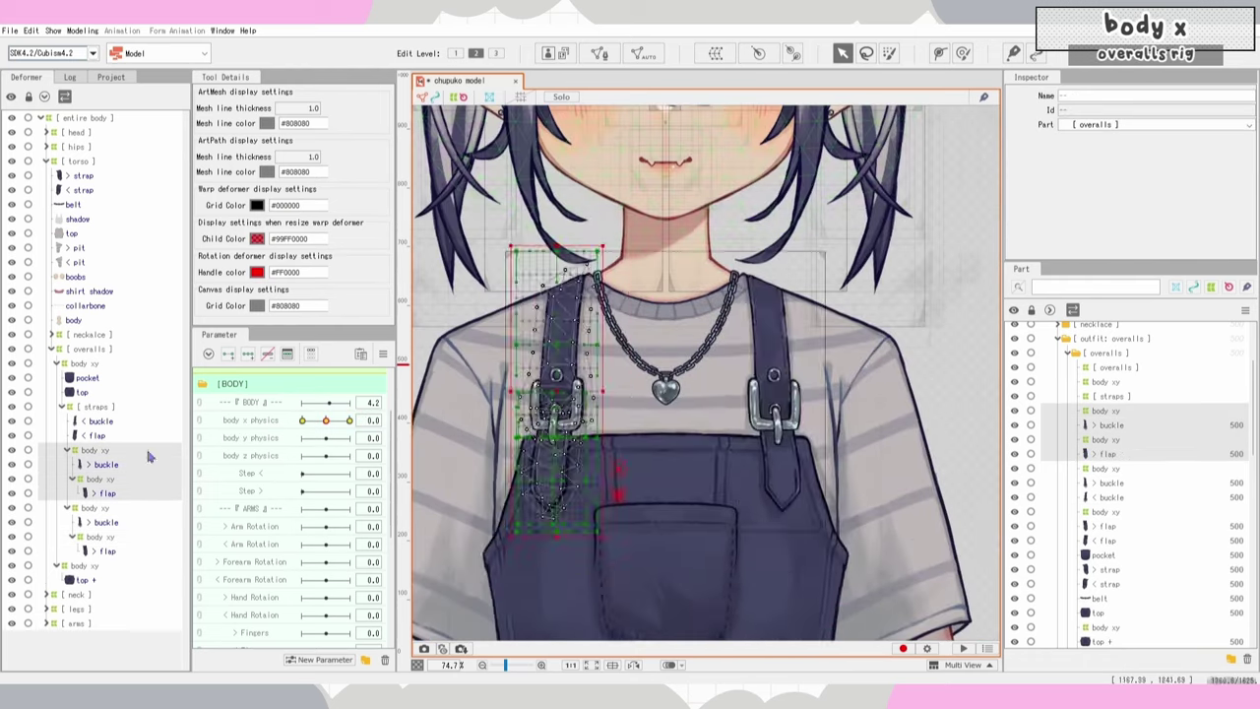
pyautogui.click(105, 436)
pyautogui.hotkey('ctrl', 't')
pyautogui.scroll(-4, 595, 310)
pyautogui.hotkey('ctrl', 't')
# Step: Examine the overalls' motion across the body x physics range with the selection display hidden
pyautogui.click(85, 363)
pyautogui.moveTo(326, 420); pyautogui.dragTo(349, 421)
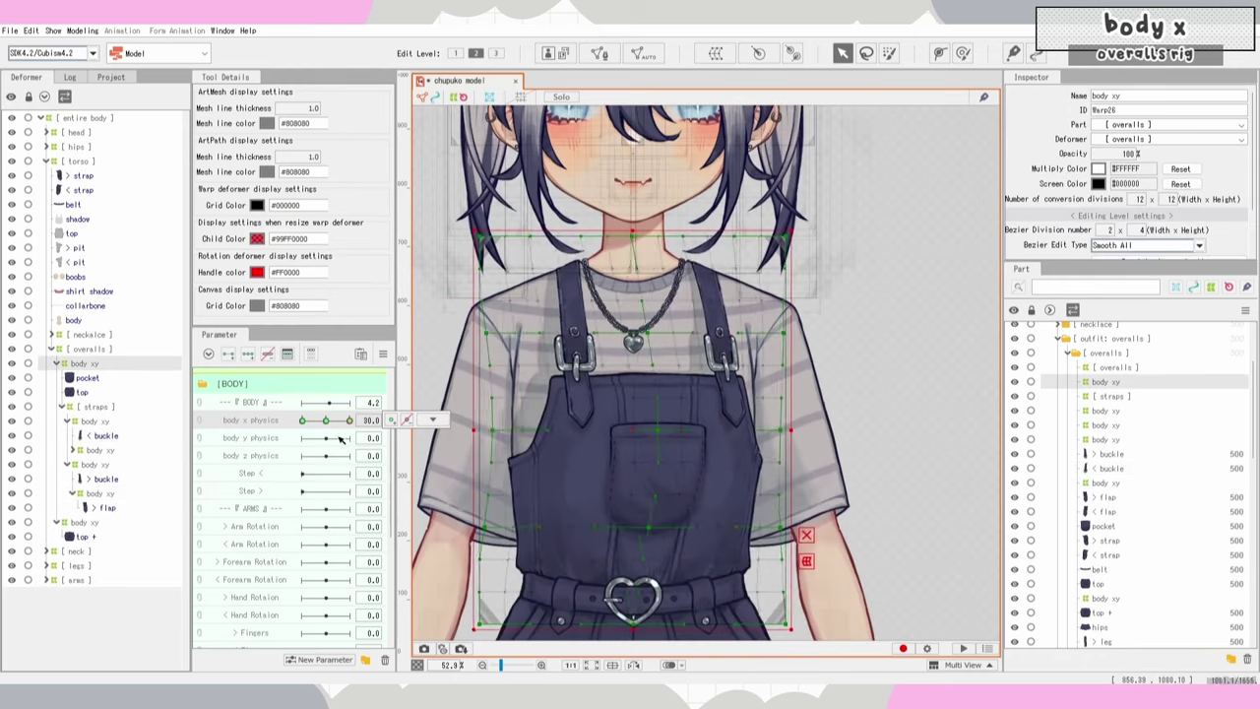
pyautogui.click(82, 392)
pyautogui.hotkey('ctrl', 't')
pyautogui.scroll(2, 662, 448)
pyautogui.click(349, 421)
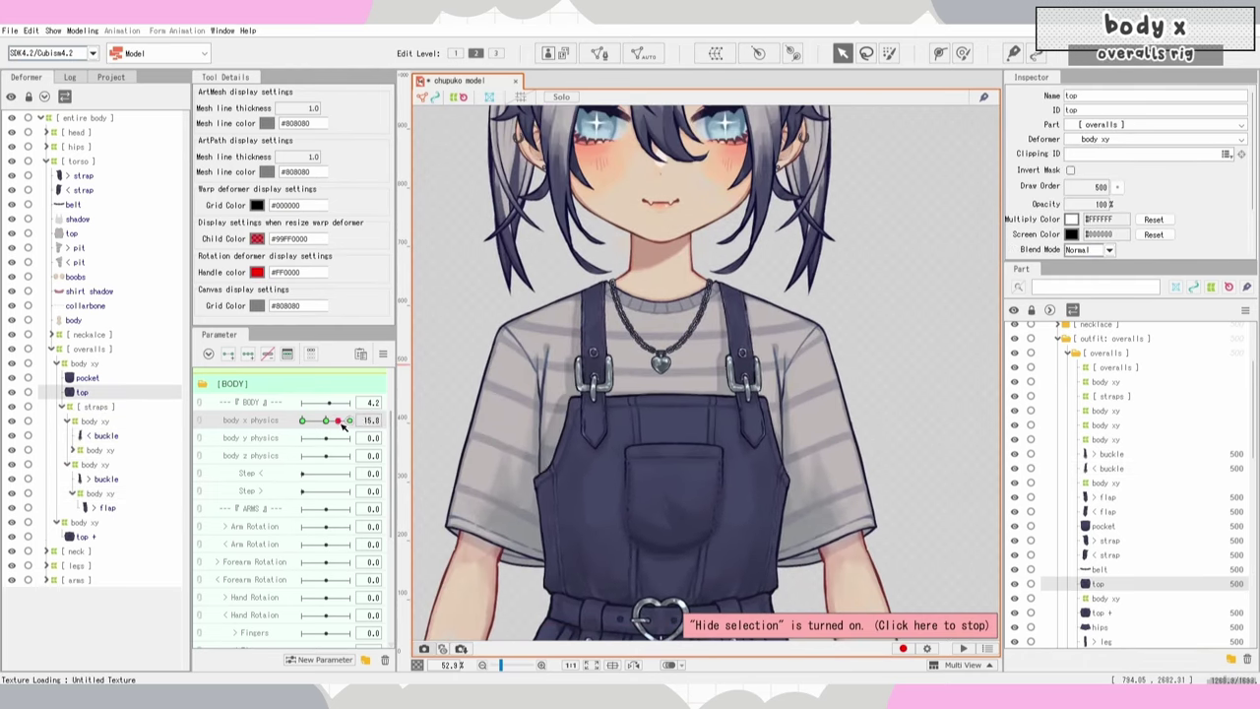
pyautogui.moveTo(367, 429); pyautogui.dragTo(305, 437)
pyautogui.click(326, 421)
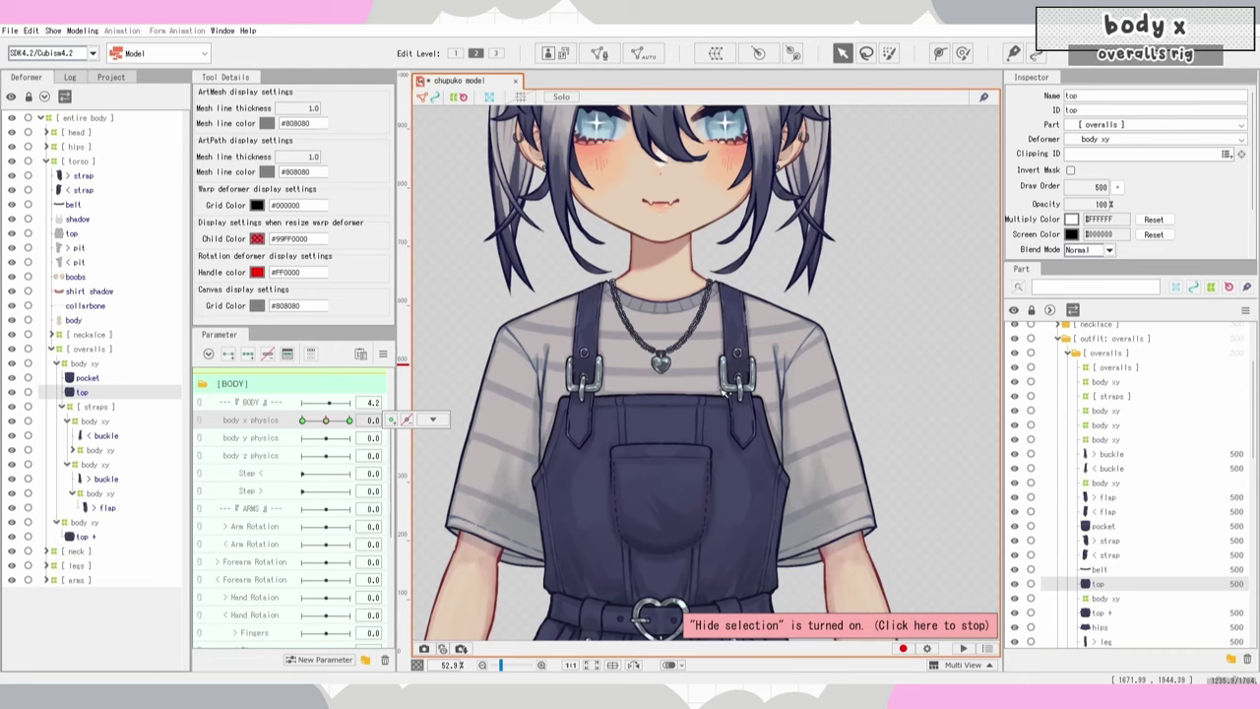
# Step: Move the shirt's shadow mesh under the overalls' body xy warp deformer and check it at body x physics 30
pyautogui.click(81, 220)
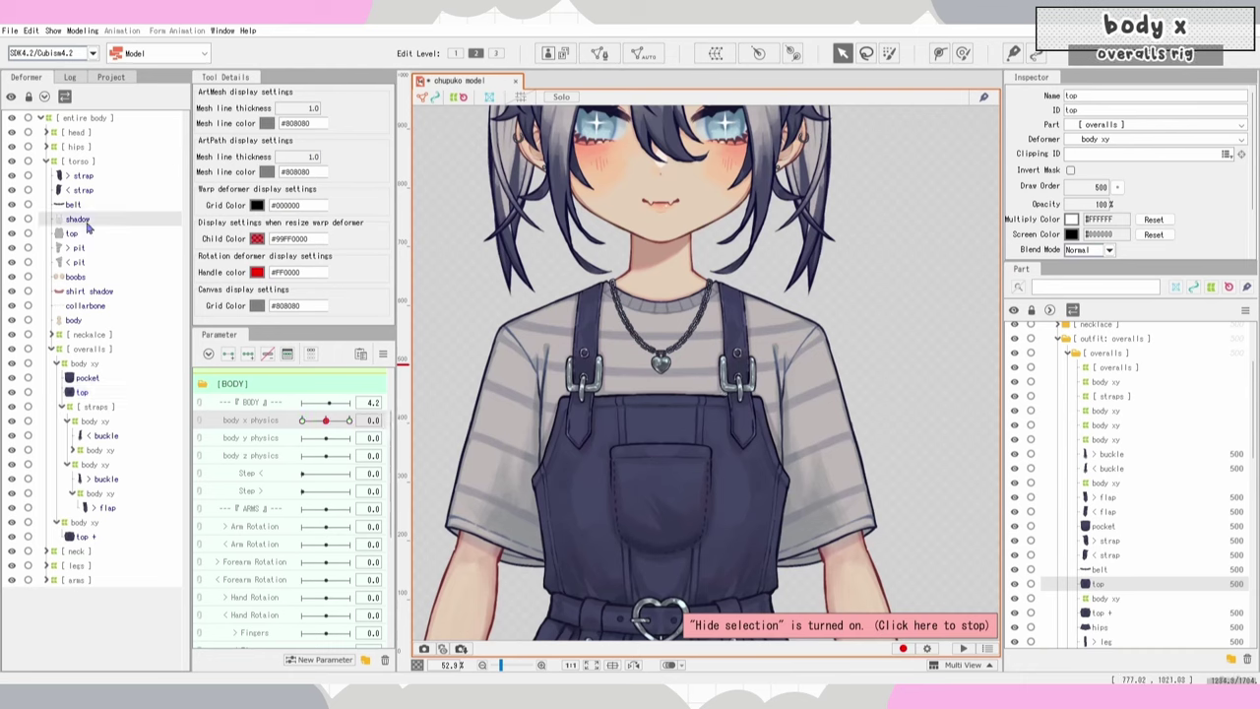
pyautogui.moveTo(84, 224); pyautogui.dragTo(92, 371)
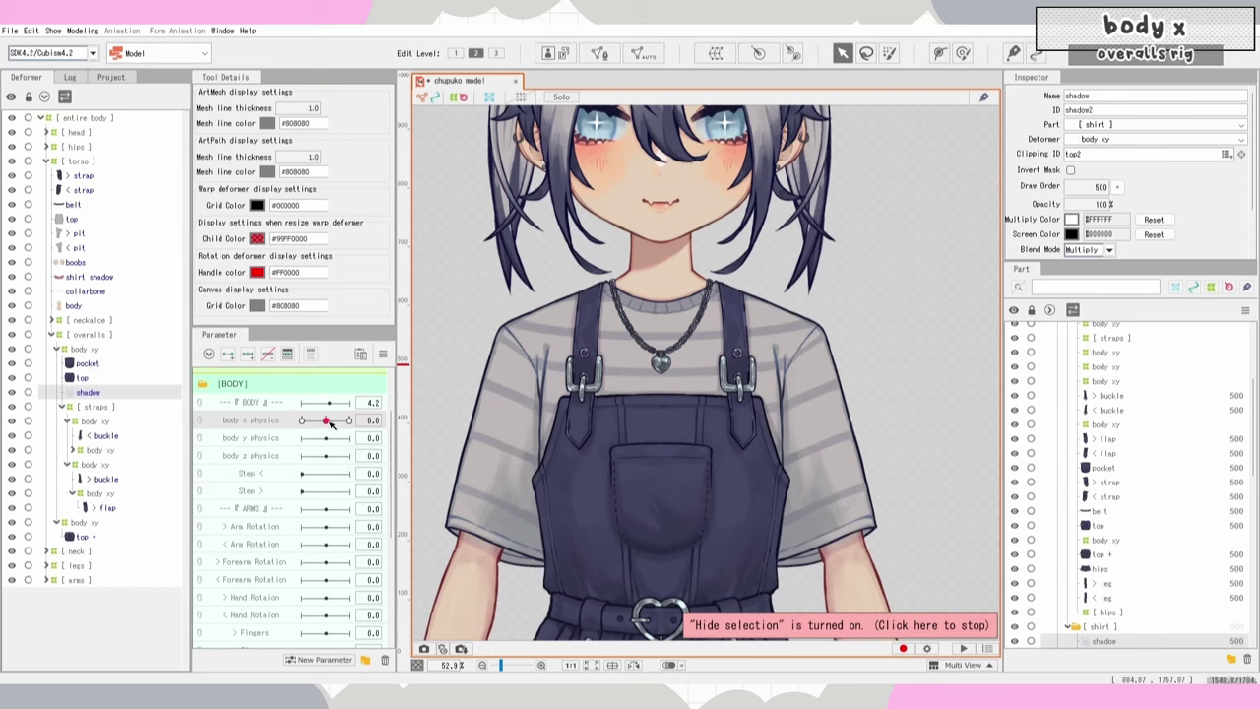
pyautogui.moveTo(331, 422); pyautogui.dragTo(363, 419)
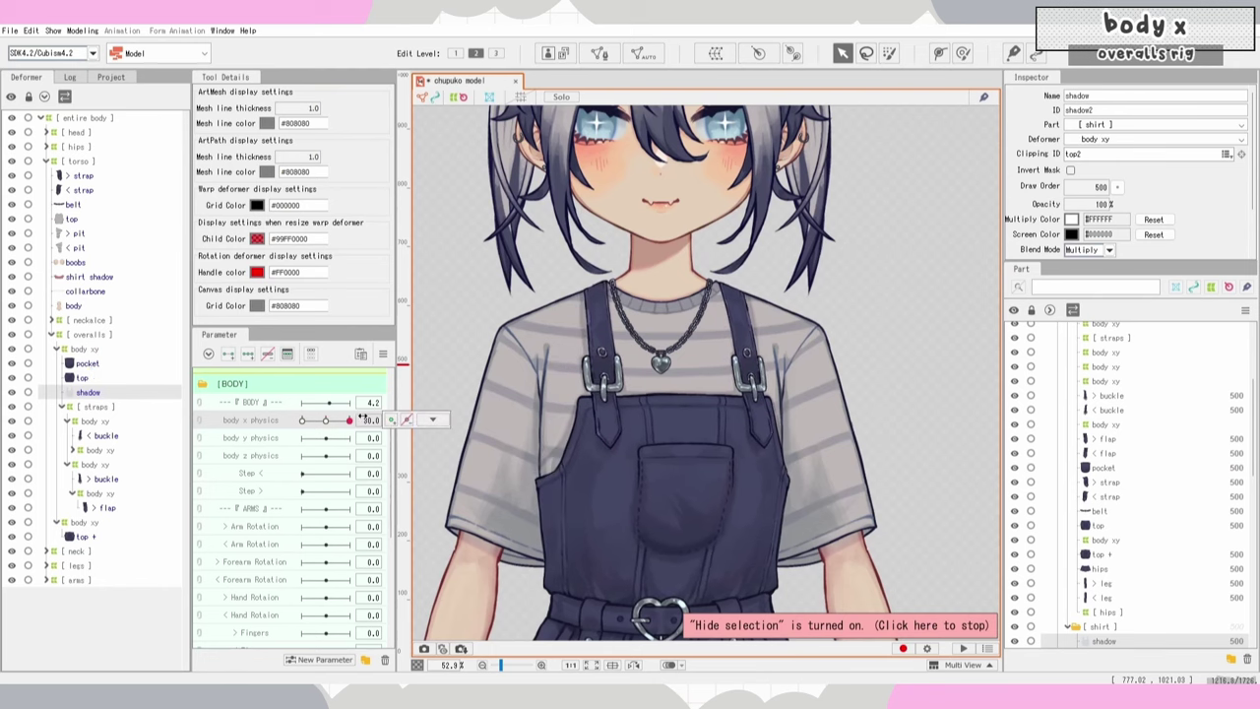
pyautogui.click(433, 419)
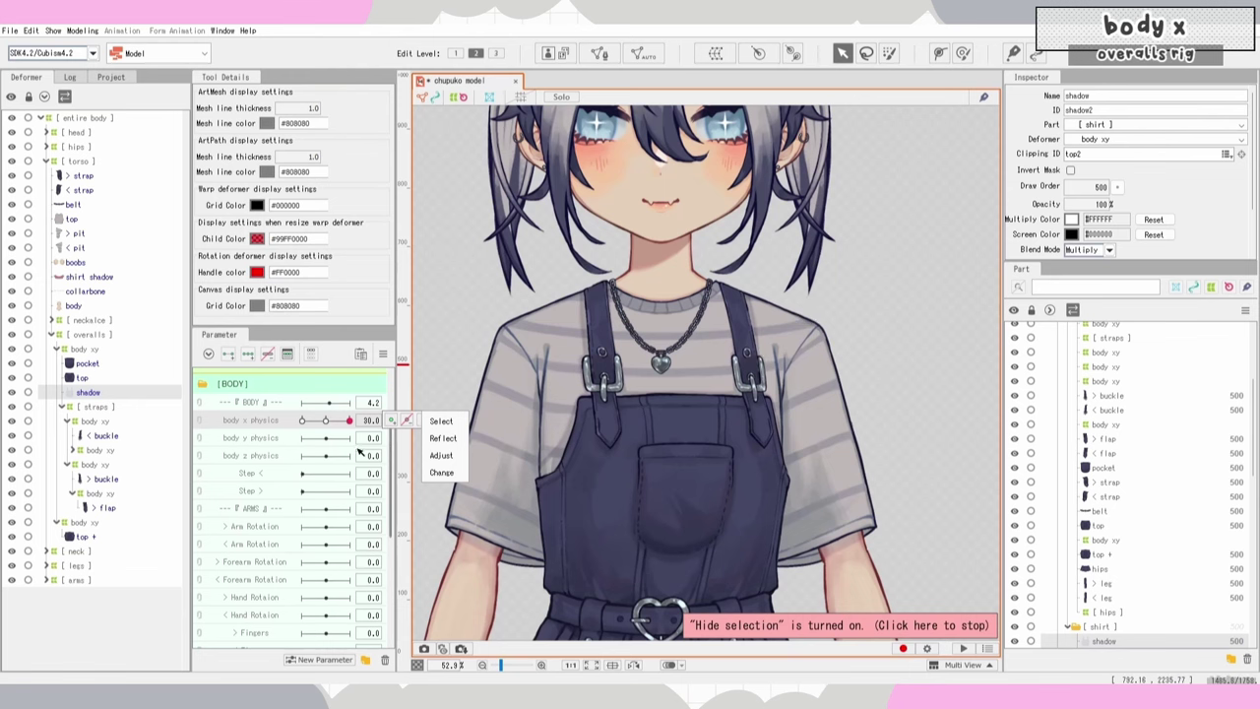
# Step: Create a body xy warp deformer around the shadow mesh and add three keyforms on body x physics
pyautogui.click(716, 53)
pyautogui.write('body xy')
pyautogui.press('Return')
pyautogui.click(248, 353)
pyautogui.scroll(1, 859, 209)
pyautogui.scroll(-3, 743, 313)
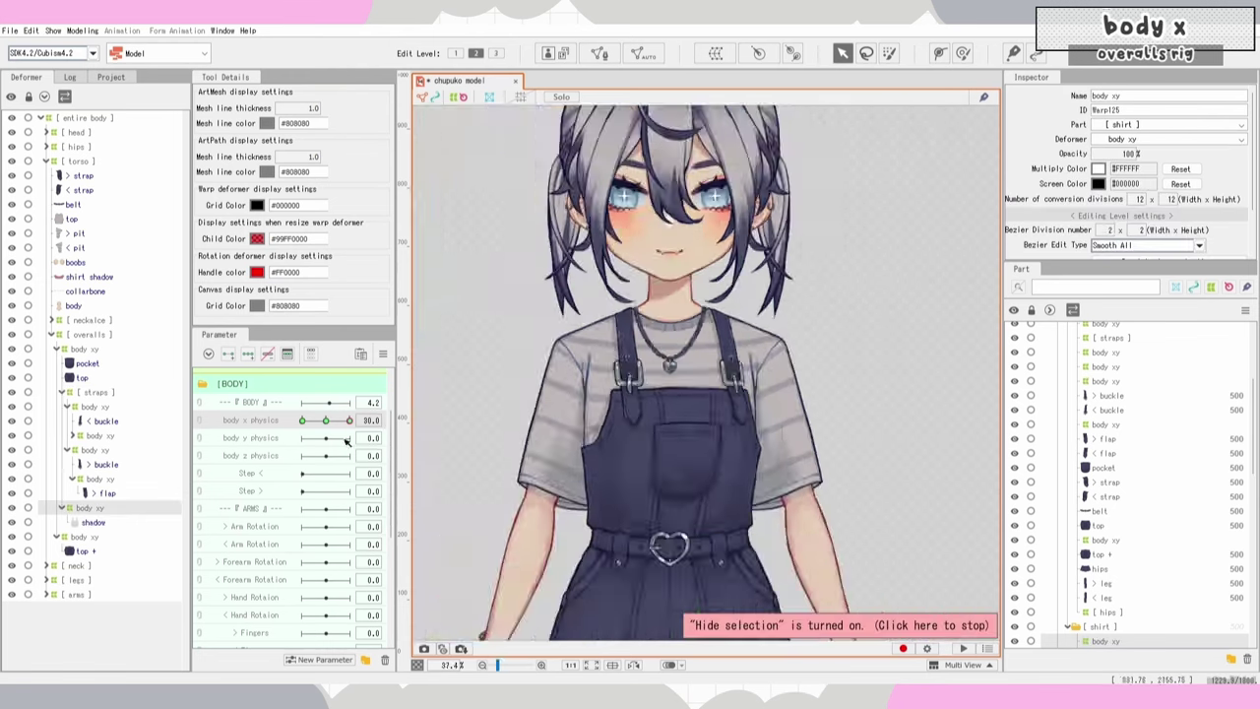
# Step: Shift the shadow's body xy warp center toward the turn at body x physics 30, reflect the pose and check the motion
pyautogui.hotkey('ctrl', 't')
pyautogui.scroll(4, 675, 319)
pyautogui.moveTo(653, 419); pyautogui.dragTo(682, 411)
pyautogui.scroll(-2, 598, 421)
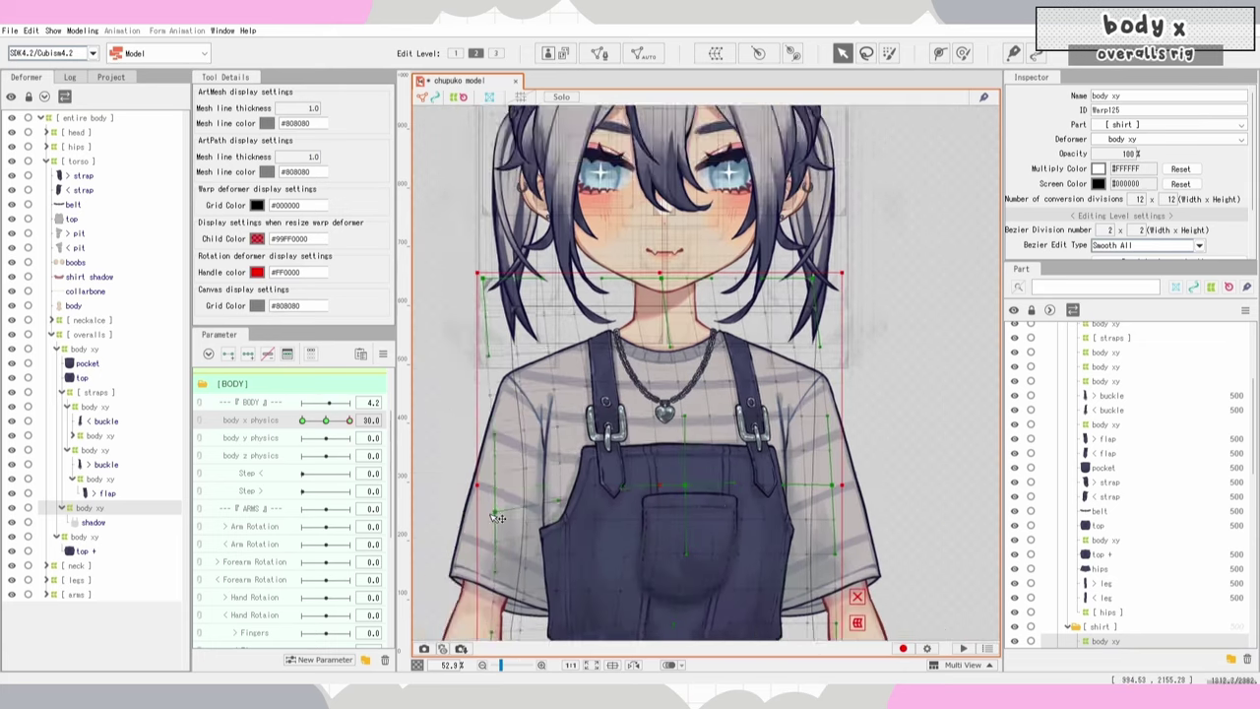
pyautogui.moveTo(495, 517); pyautogui.dragTo(446, 447)
pyautogui.press('Return')
pyautogui.press('Return')
pyautogui.hotkey('ctrl', 't')
pyautogui.moveTo(350, 420); pyautogui.dragTo(313, 432)
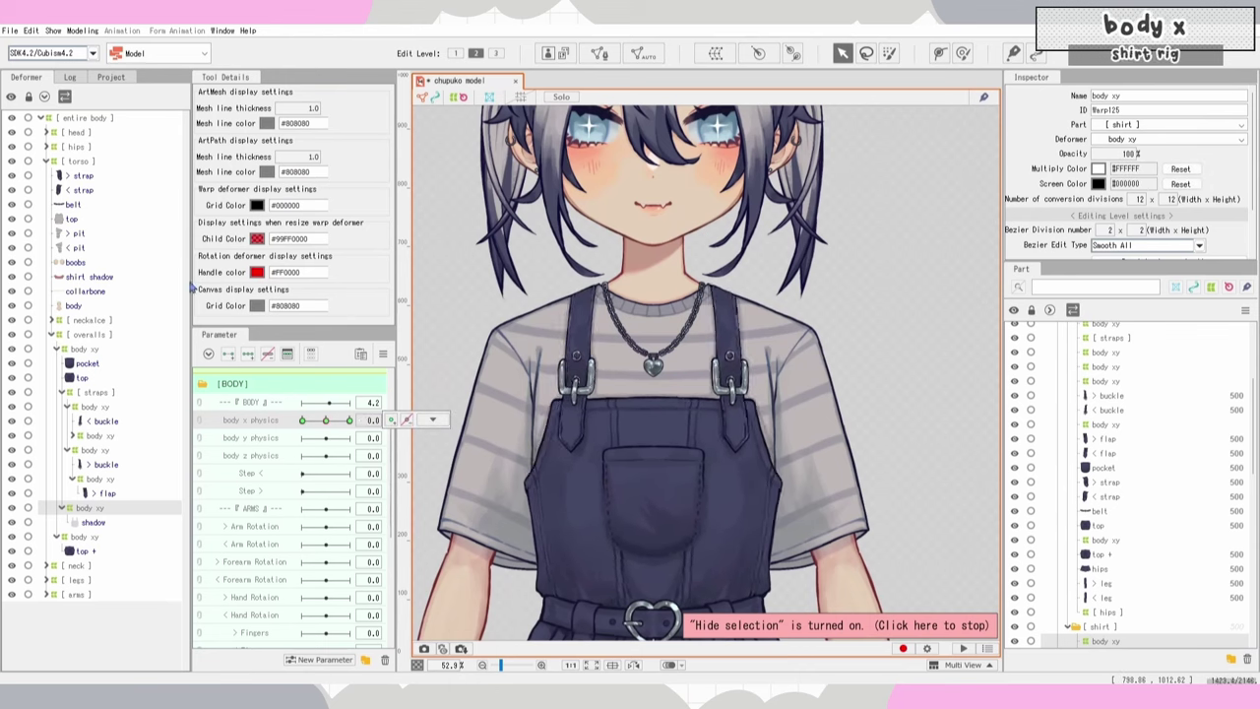
# Step: Select the shirt's top, > pit and < pit meshes and create a parent warp deformer named [ shirt ] around them
pyautogui.click(87, 220)
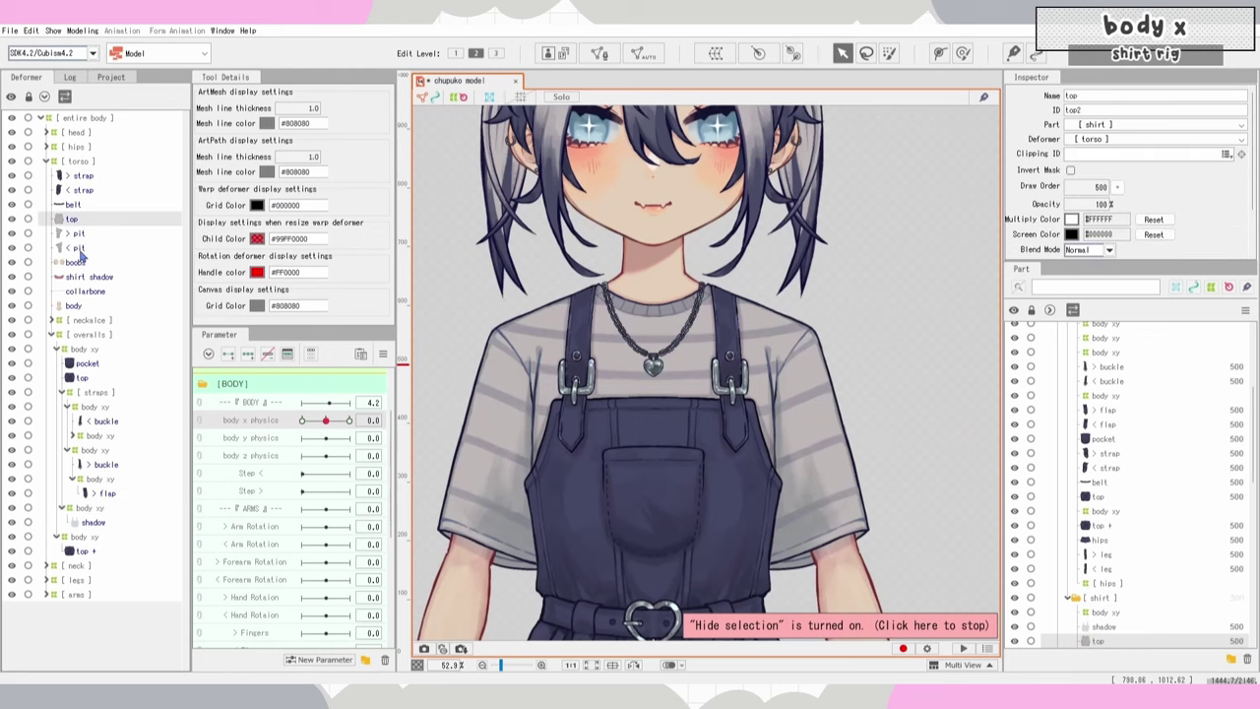
pyautogui.keyDown('shift'); pyautogui.click(81, 248); pyautogui.keyUp('shift')
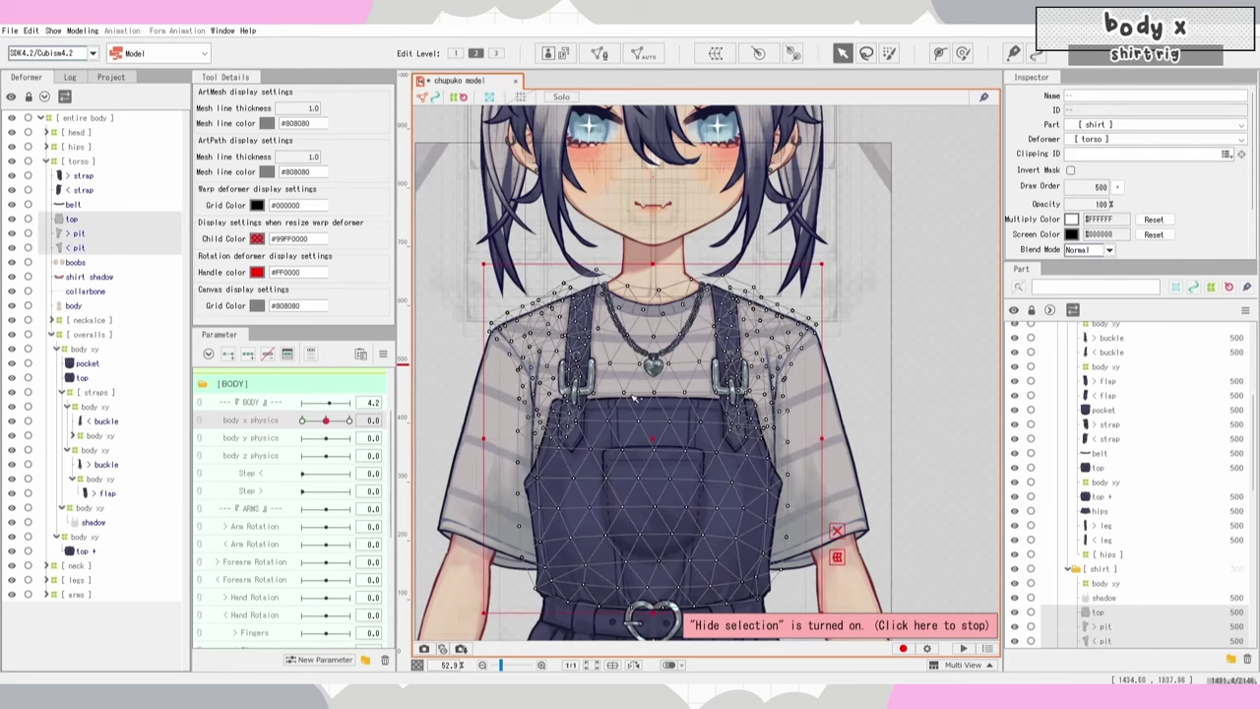
pyautogui.press('w')
pyautogui.moveTo(653, 311); pyautogui.dragTo(476, 261)
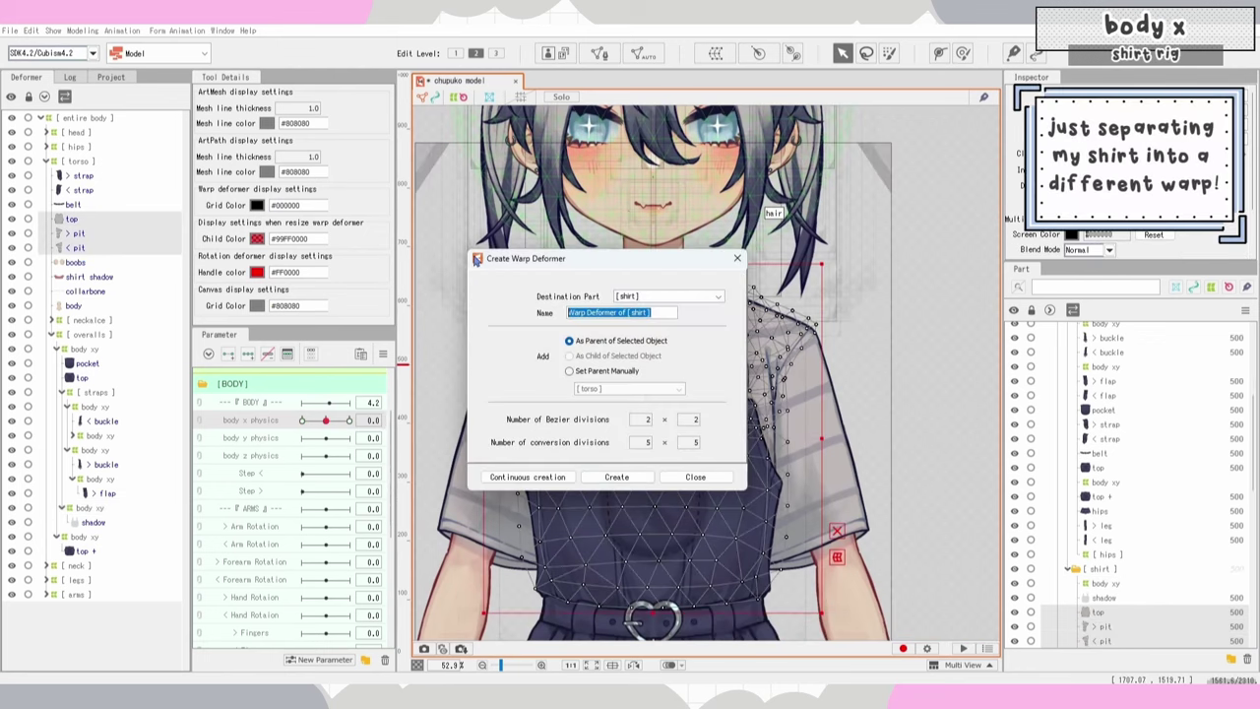
pyautogui.press('Return')
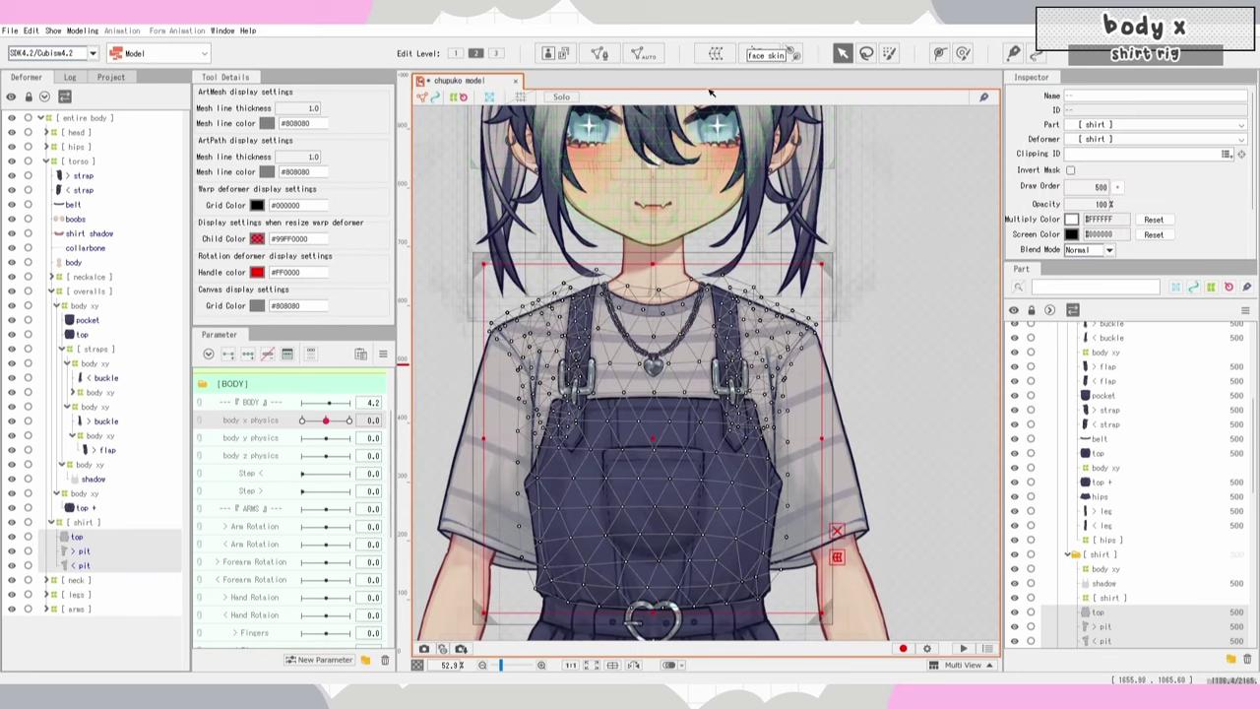
# Step: Create a body xy warp deformer around the shirt's top and pit meshes and add three keyforms on body x physics
pyautogui.click(715, 53)
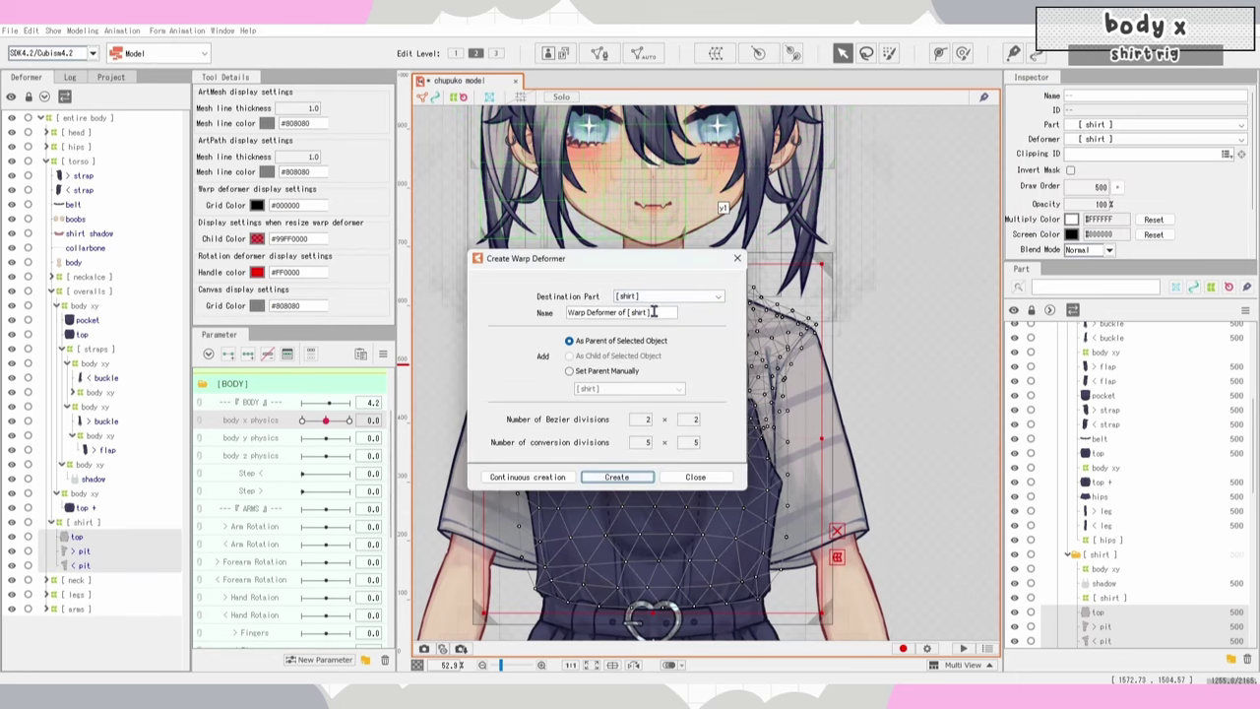
pyautogui.moveTo(654, 312); pyautogui.dragTo(560, 308)
pyautogui.write('body xy')
pyautogui.press('Return')
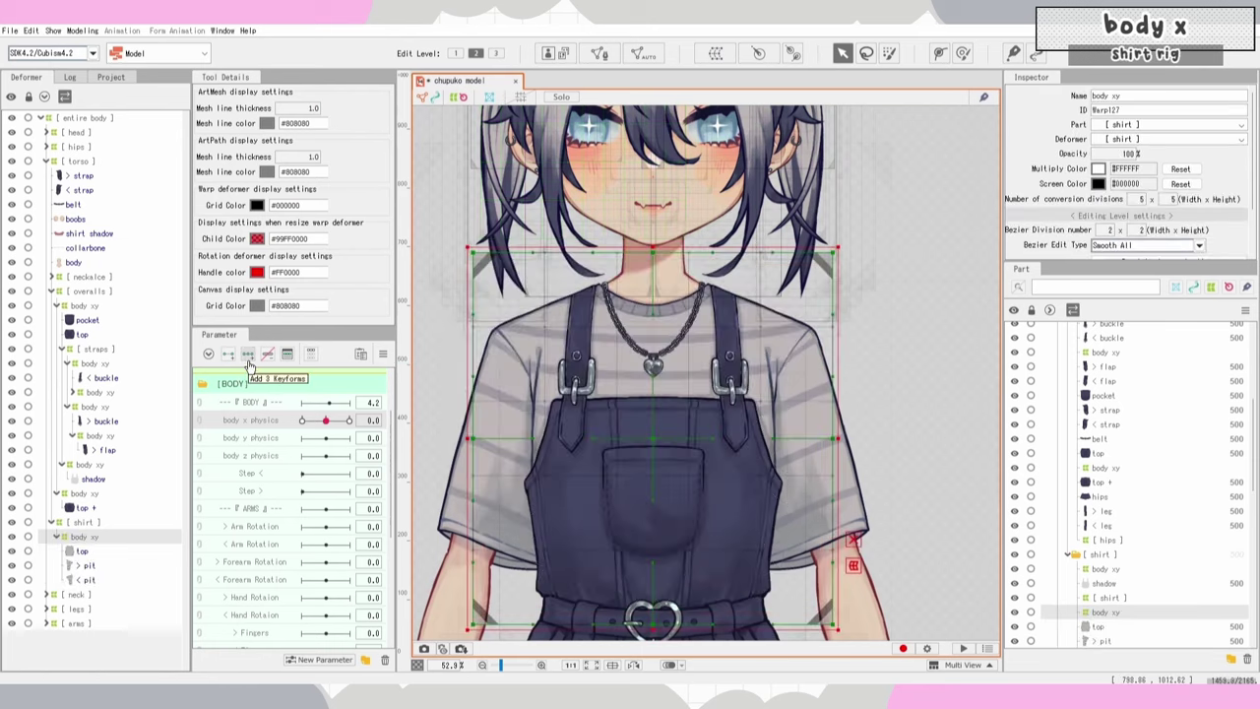
pyautogui.click(249, 362)
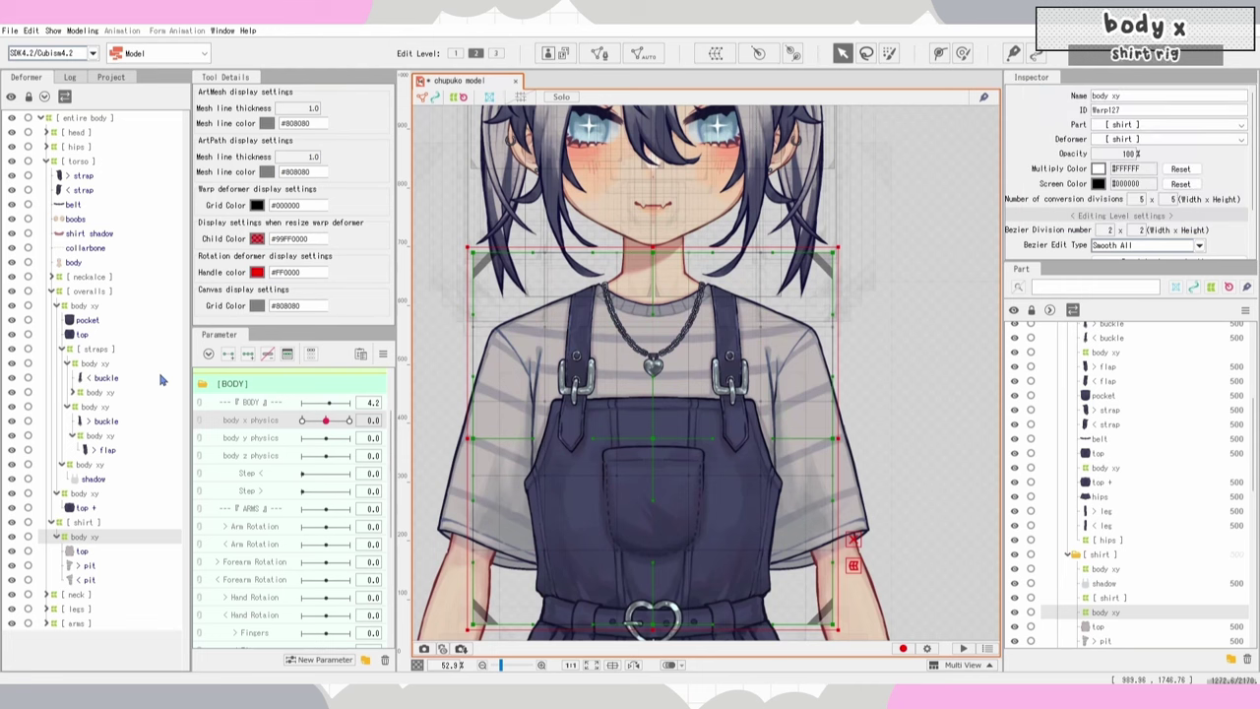
# Step: Shape the shirt's body xy warp at body x physics 30, shifting its center and side points toward the turn
pyautogui.click(350, 421)
pyautogui.moveTo(653, 438); pyautogui.dragTo(669, 438)
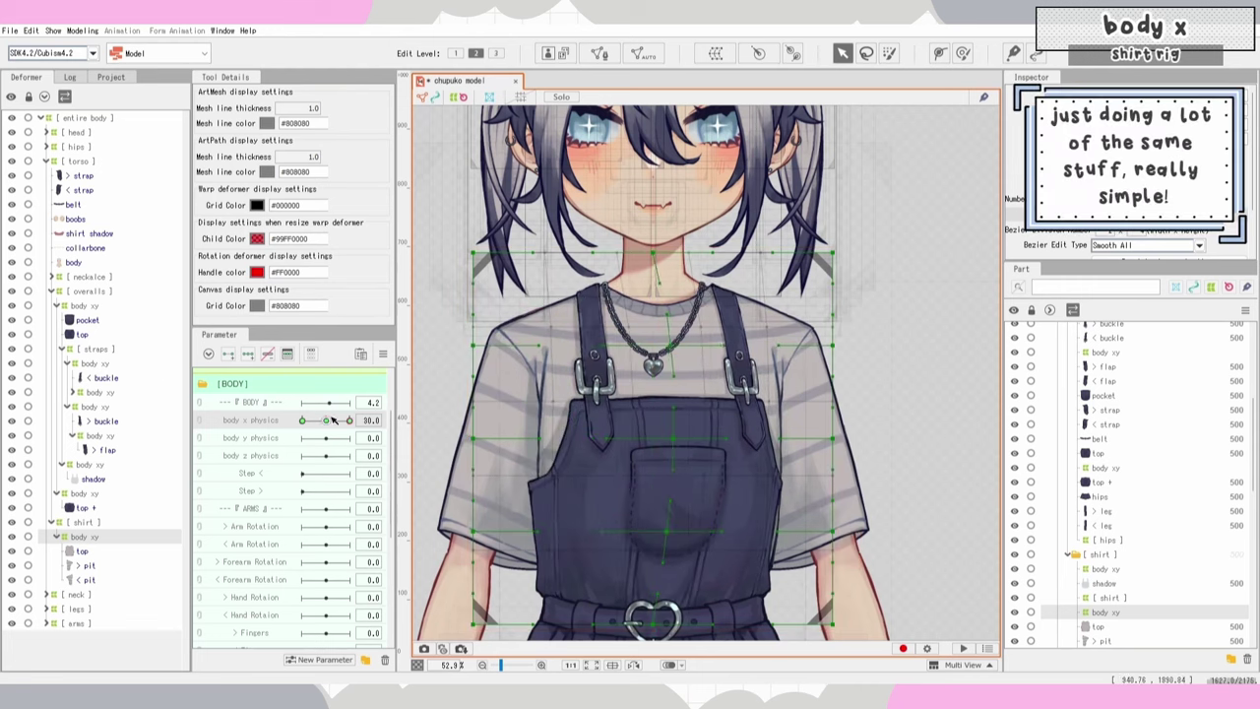
pyautogui.moveTo(833, 253); pyautogui.dragTo(816, 253)
pyautogui.moveTo(833, 438); pyautogui.dragTo(826, 438)
pyautogui.moveTo(833, 624); pyautogui.dragTo(816, 624)
pyautogui.moveTo(349, 421); pyautogui.dragTo(326, 420)
pyautogui.moveTo(326, 420); pyautogui.dragTo(349, 421)
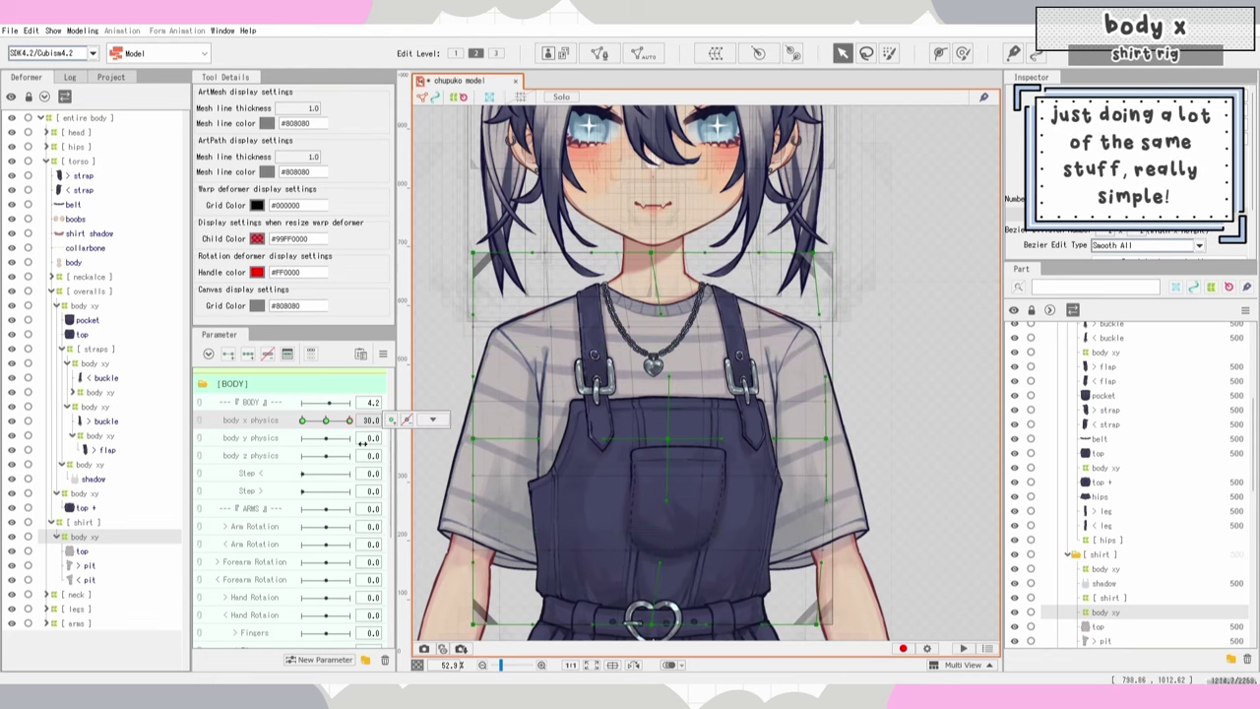
pyautogui.moveTo(472, 438); pyautogui.dragTo(466, 439)
# Step: Reflect the shirt warp's body x physics pose to the opposite side and check it at 30
pyautogui.rightClick(338, 421)
pyautogui.click(443, 438)
pyautogui.click(608, 477)
pyautogui.moveTo(349, 420)
pyautogui.mouseDown()
pyautogui.moveTo(341, 430)
pyautogui.moveTo(350, 421)
pyautogui.moveTo(302, 414)
pyautogui.moveTo(366, 420)
pyautogui.mouseUp()
pyautogui.rightClick(338, 422)
# Step: Set the shirt warp's conversion divisions to 10 x 10 and Bezier divisions to 2 x 3, then hide the selection display
pyautogui.doubleClick(1140, 199)
pyautogui.write('10')
pyautogui.doubleClick(1137, 231)
pyautogui.write('3')
pyautogui.hotkey('ctrl', 'h')
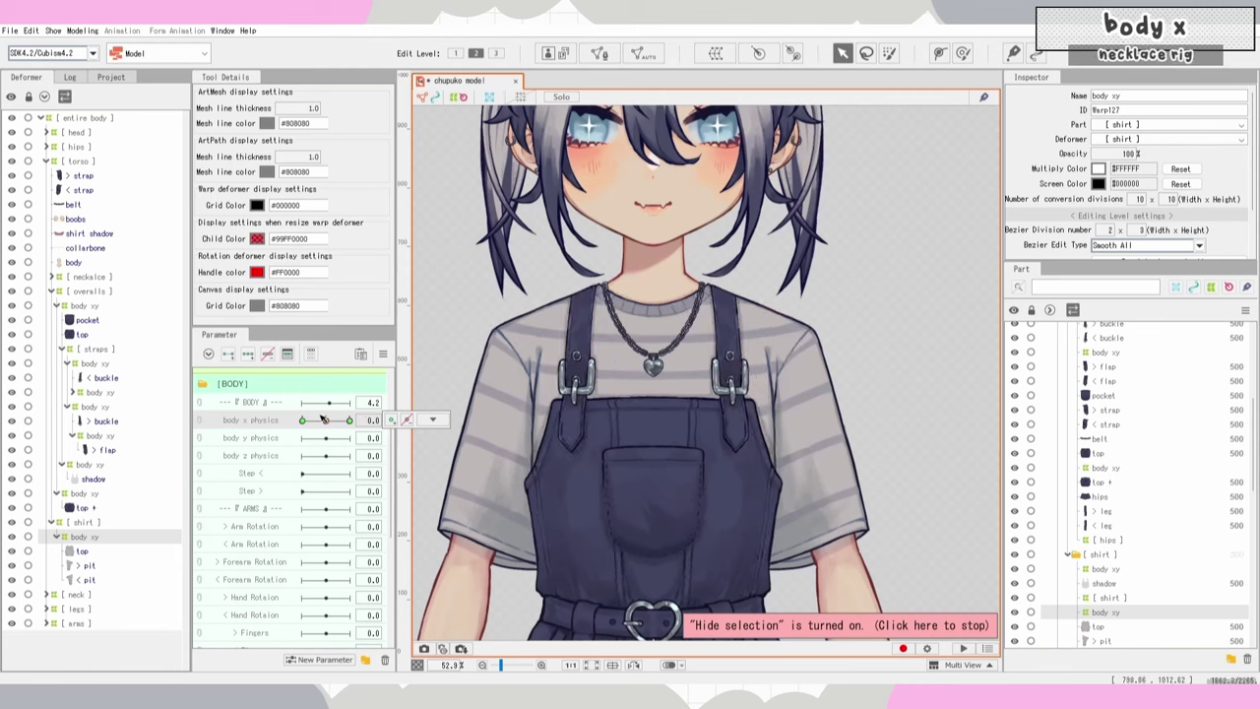
pyautogui.click(432, 419)
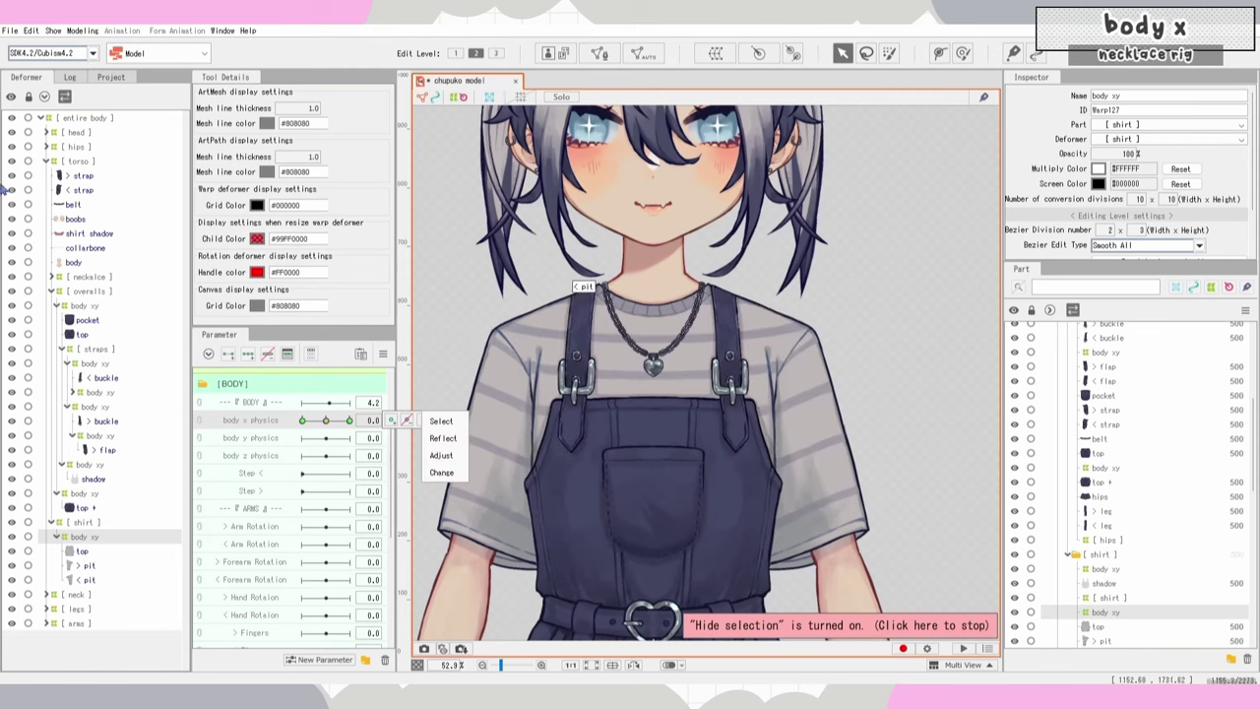
# Step: Create a body xy warp deformer around the necklace's pendant and chain meshes and open the automatic mesh generator
pyautogui.click(52, 277)
pyautogui.click(89, 291)
pyautogui.keyDown('shift'); pyautogui.click(86, 305); pyautogui.keyUp('shift')
pyautogui.click(716, 55)
pyautogui.click(644, 54)
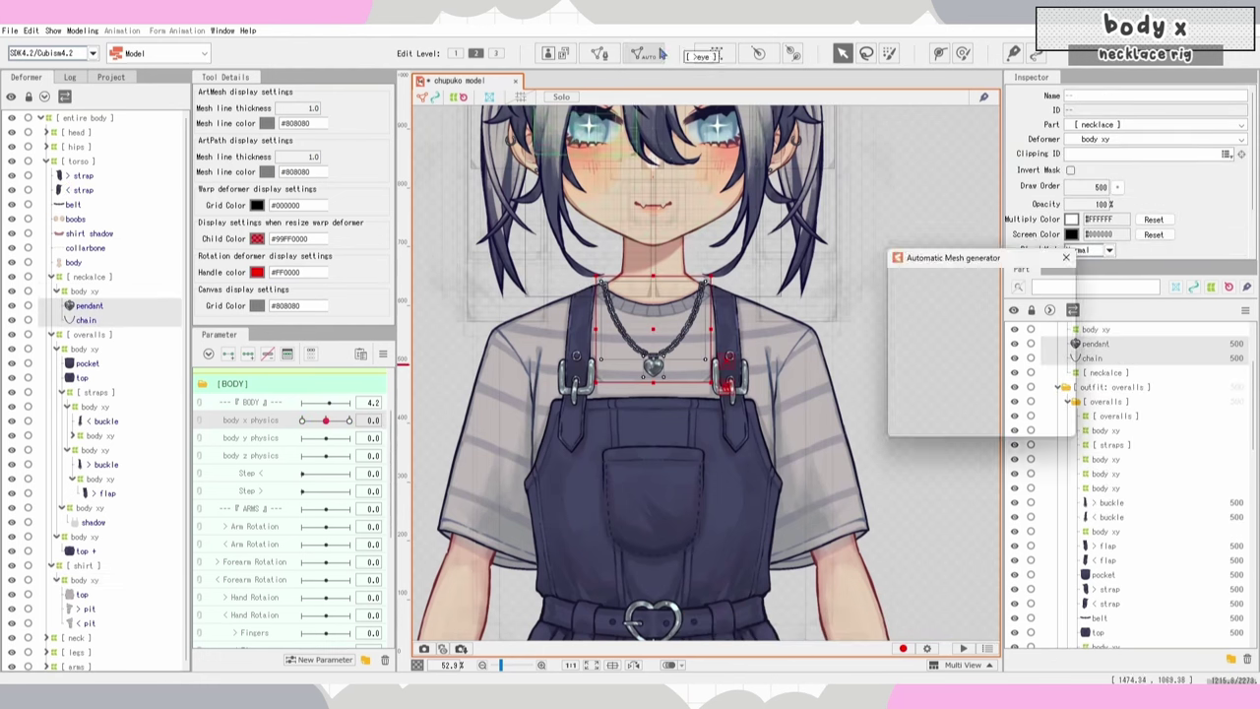
# Step: Add three body x physics keyforms to the necklace's body xy warp and shape it at 30, comparing with 0
pyautogui.click(111, 292)
pyautogui.scroll(2, 653, 205)
pyautogui.click(249, 354)
pyautogui.moveTo(326, 420); pyautogui.dragTo(351, 423)
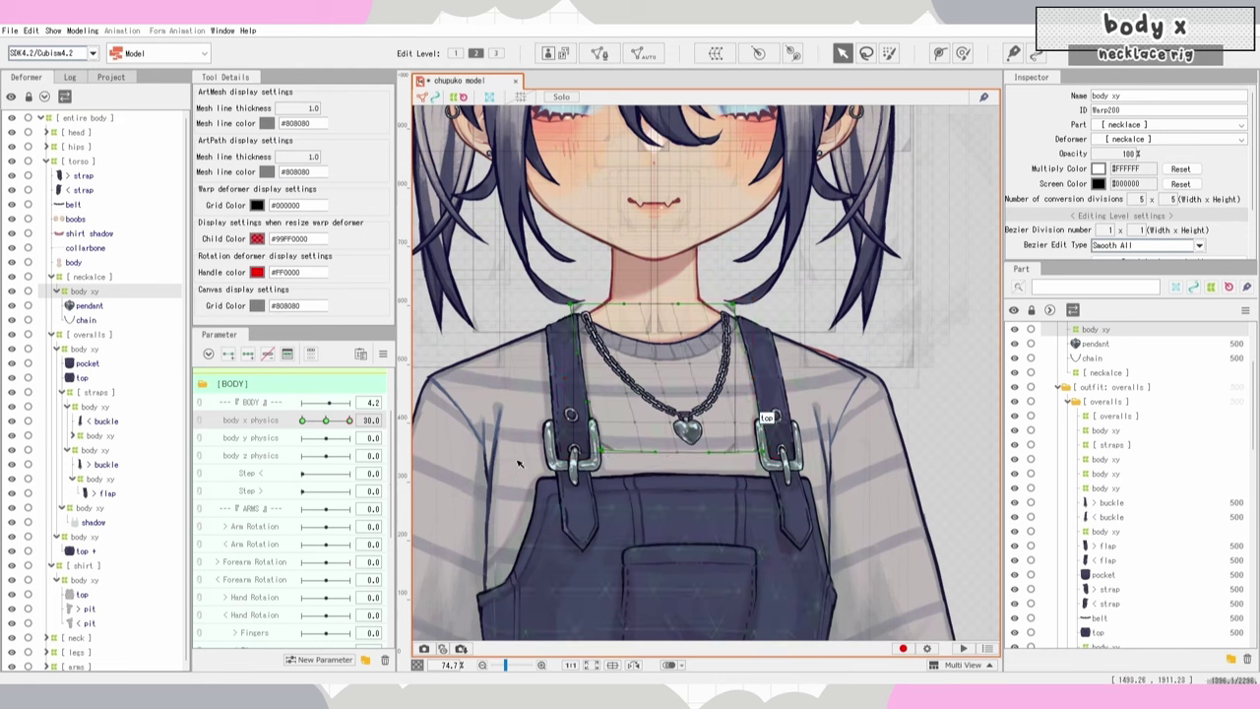
pyautogui.click(326, 421)
pyautogui.click(350, 421)
pyautogui.click(383, 353)
pyautogui.click(490, 449)
pyautogui.click(326, 420)
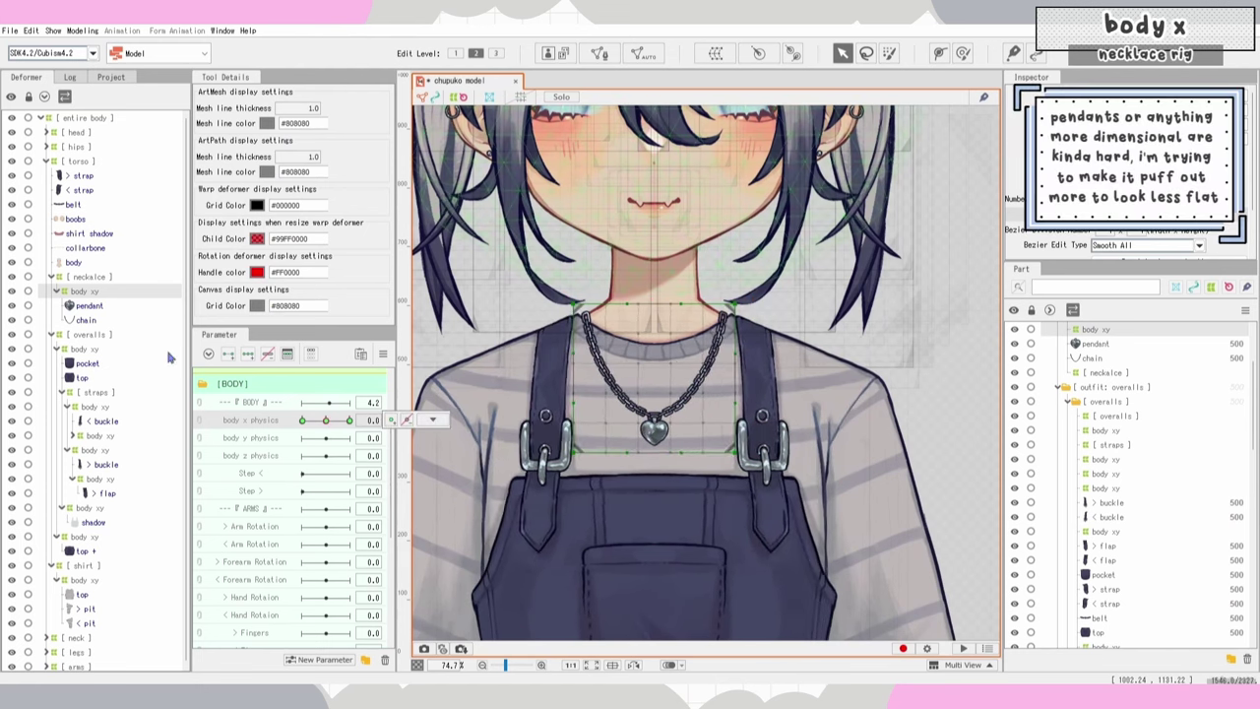
# Step: Create a body xy warp deformer around the pendant mesh alone, keyed on body x physics and posed at 30
pyautogui.click(89, 306)
pyautogui.click(716, 54)
pyautogui.click(616, 476)
pyautogui.scroll(8, 645, 413)
pyautogui.click(349, 420)
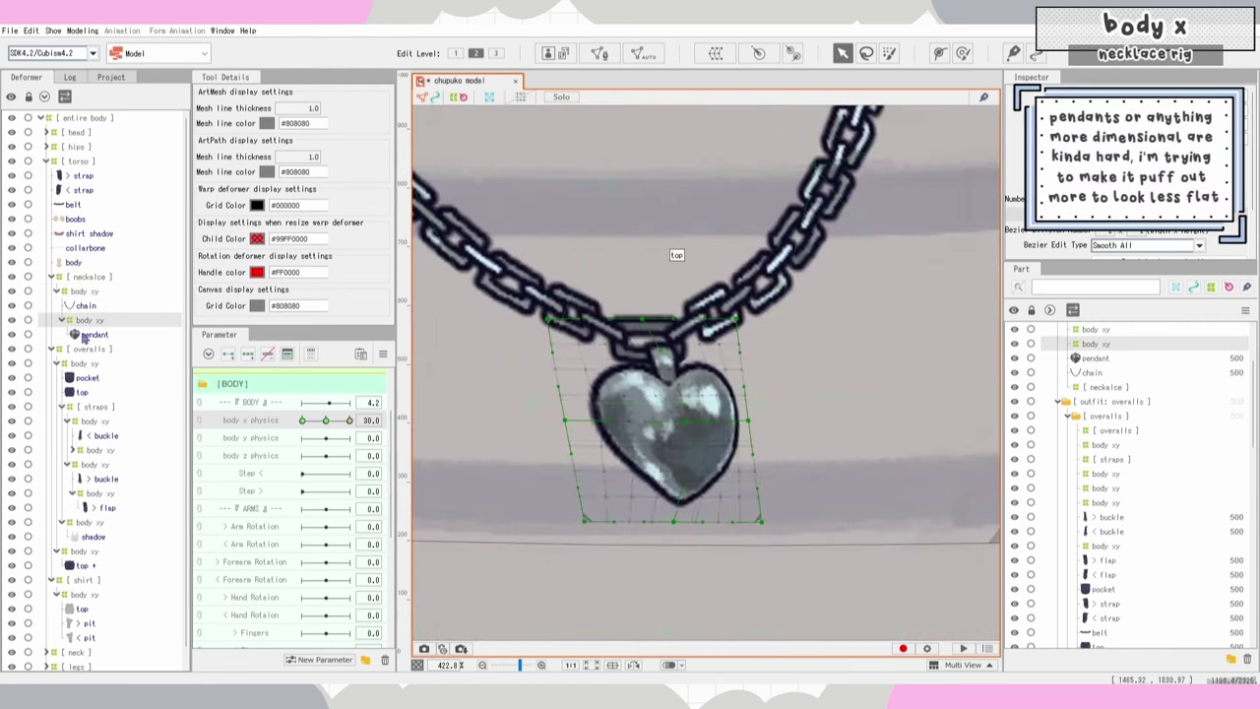
# Step: Add inner vertices to the pendant mesh with mirror editing, auto connect them, and check the pendant across body x physics
pyautogui.click(90, 336)
pyautogui.click(326, 420)
pyautogui.click(560, 99)
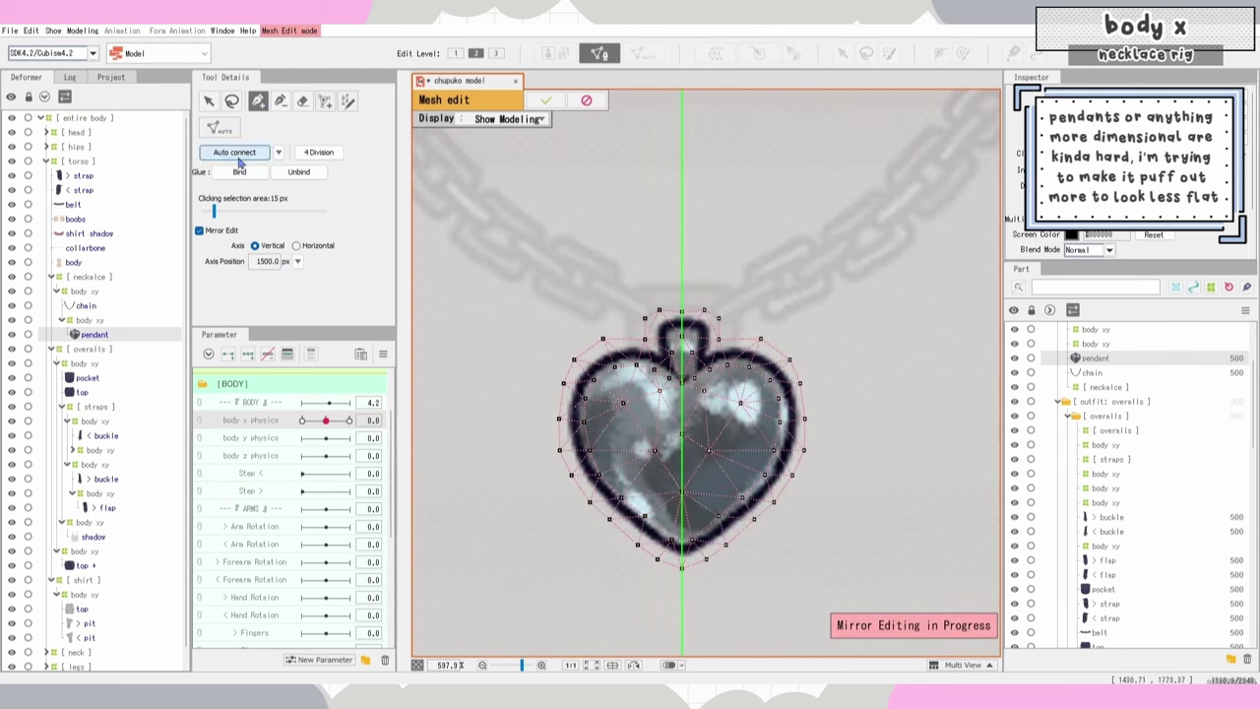
pyautogui.click(103, 322)
pyautogui.click(350, 421)
pyautogui.moveTo(350, 420); pyautogui.dragTo(302, 421)
pyautogui.click(571, 423)
# Step: Erase the pendant mesh's inner vertices and place new ones inside the heart
pyautogui.hotkey('ctrl', 'e')
pyautogui.click(302, 101)
pyautogui.moveTo(492, 398); pyautogui.dragTo(723, 416)
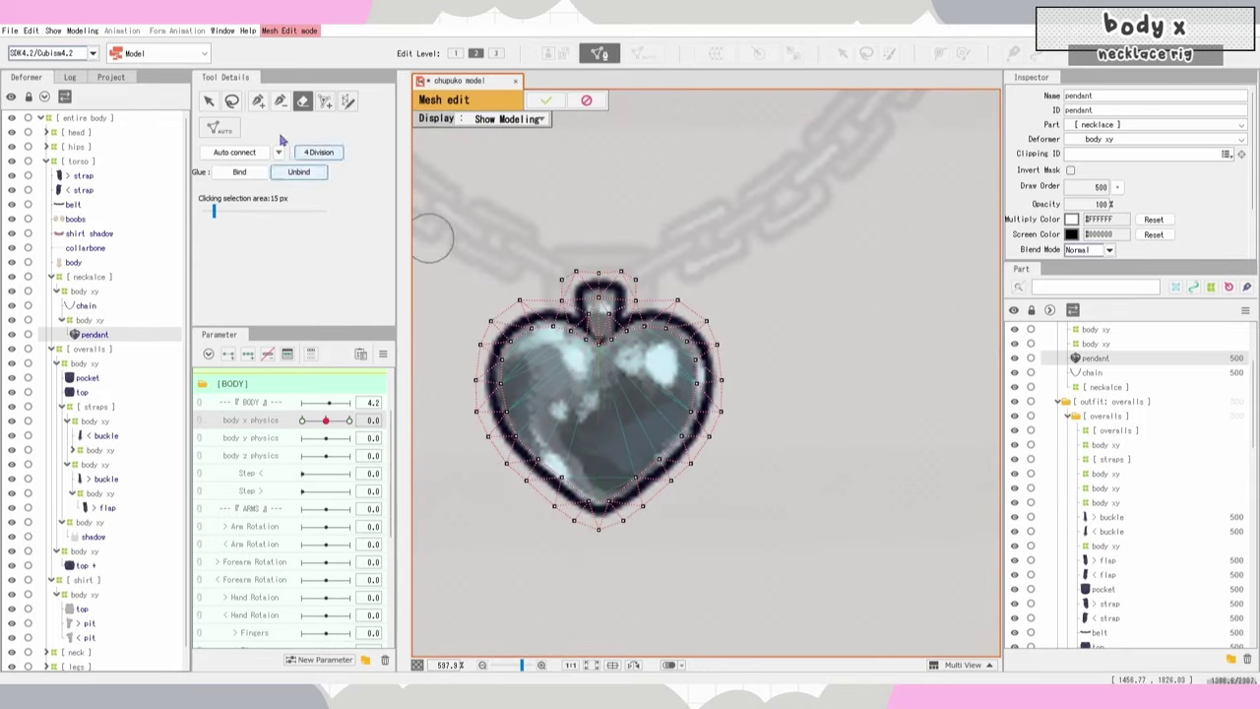
pyautogui.click(258, 100)
pyautogui.click(520, 336)
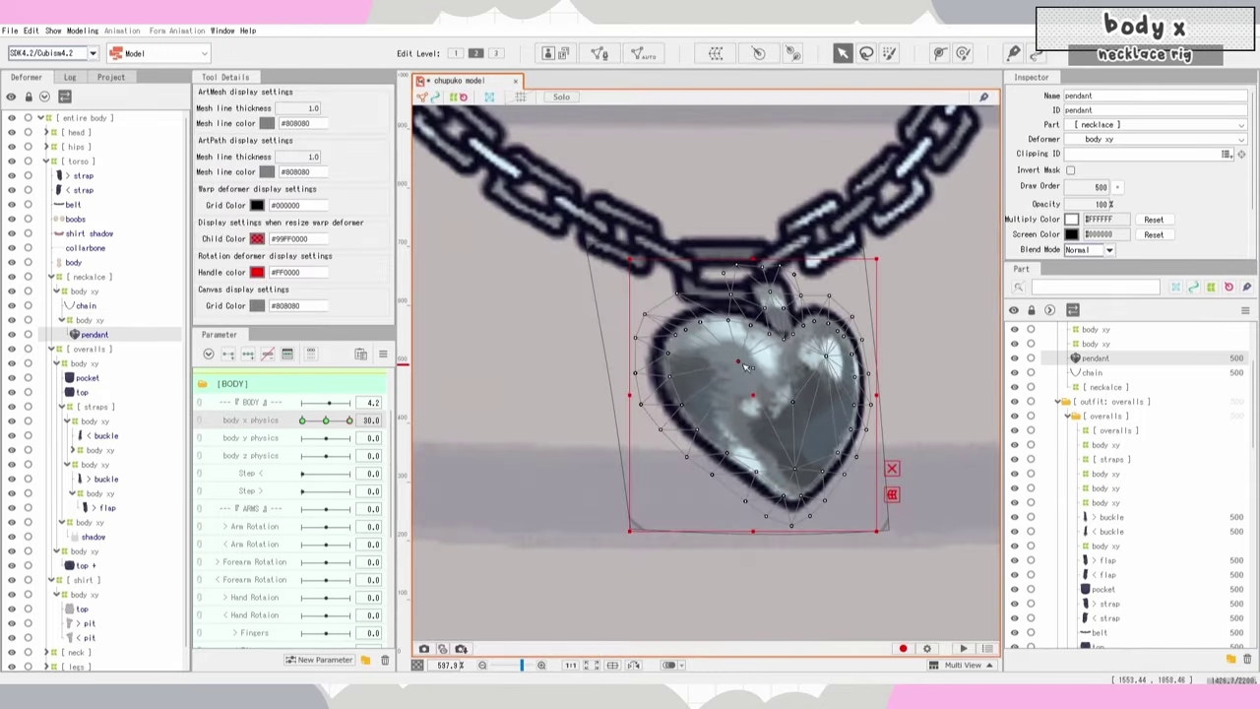
# Step: Place deform path points around the pendant's bail and check the whole necklace across body x physics with the selection hidden
pyautogui.click(823, 337)
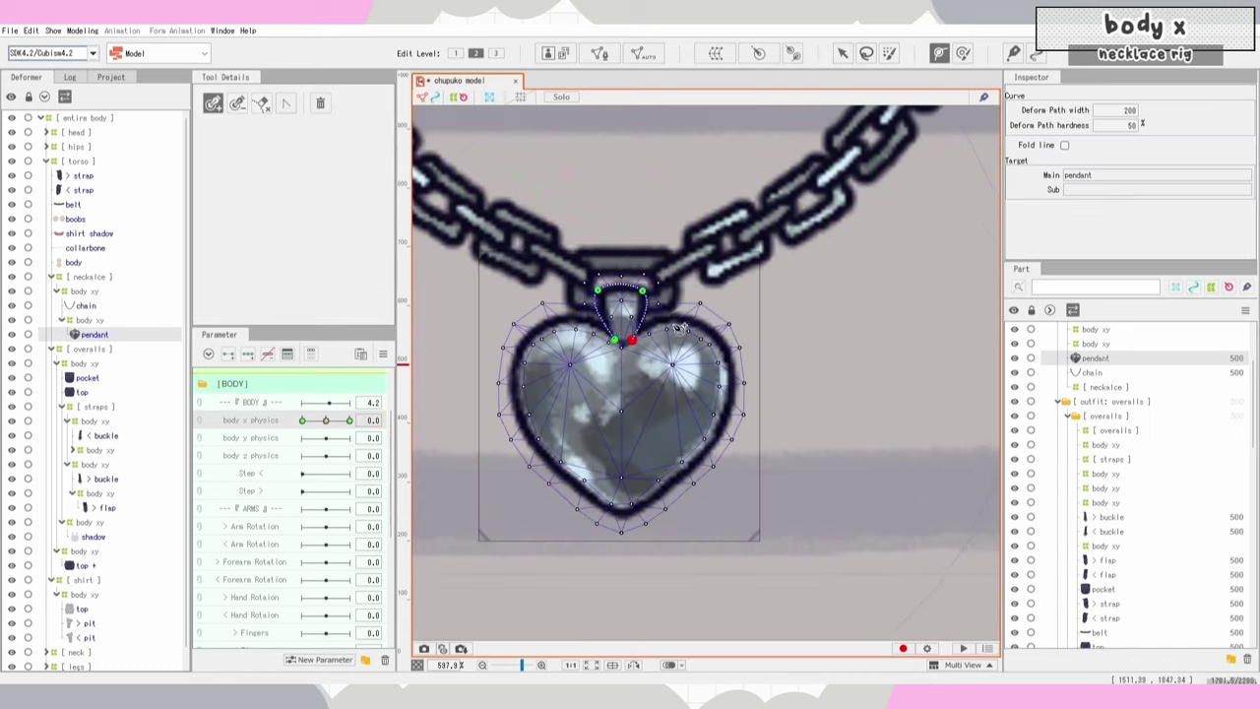
pyautogui.press('v')
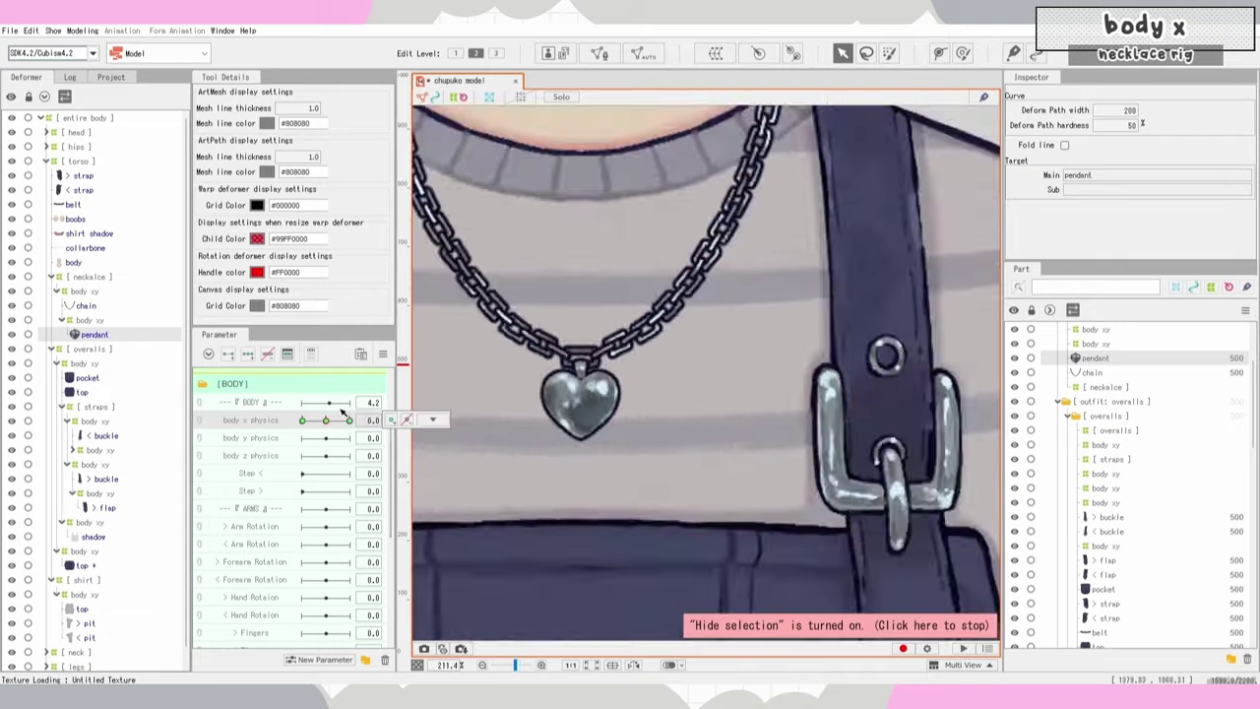
pyautogui.click(344, 420)
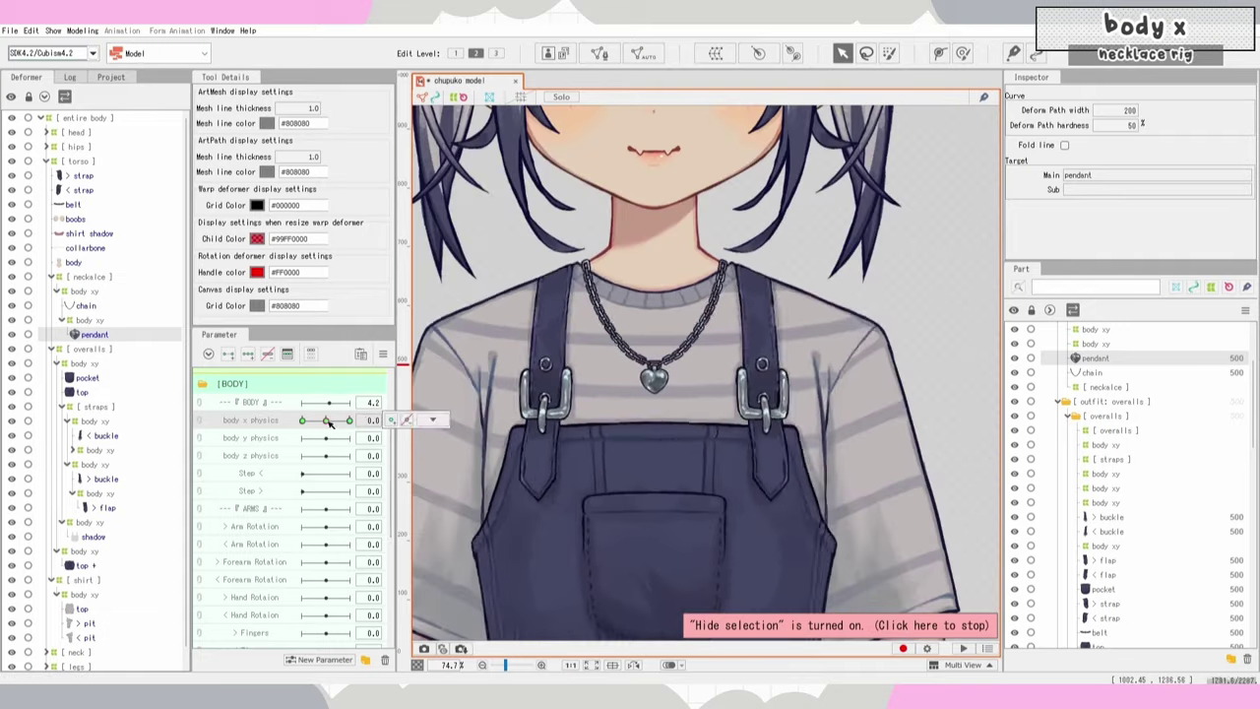
pyautogui.press('b')
pyautogui.moveTo(303, 421); pyautogui.dragTo(326, 422)
pyautogui.click(843, 54)
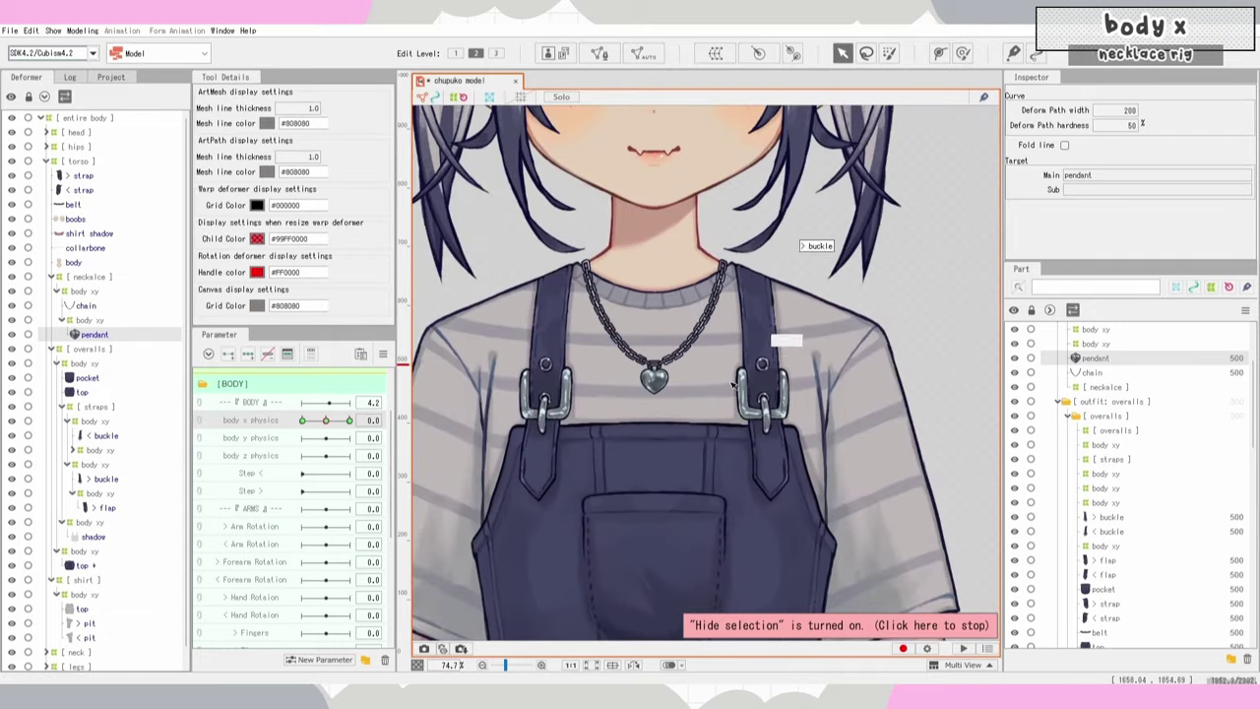
pyautogui.scroll(5, 681, 362)
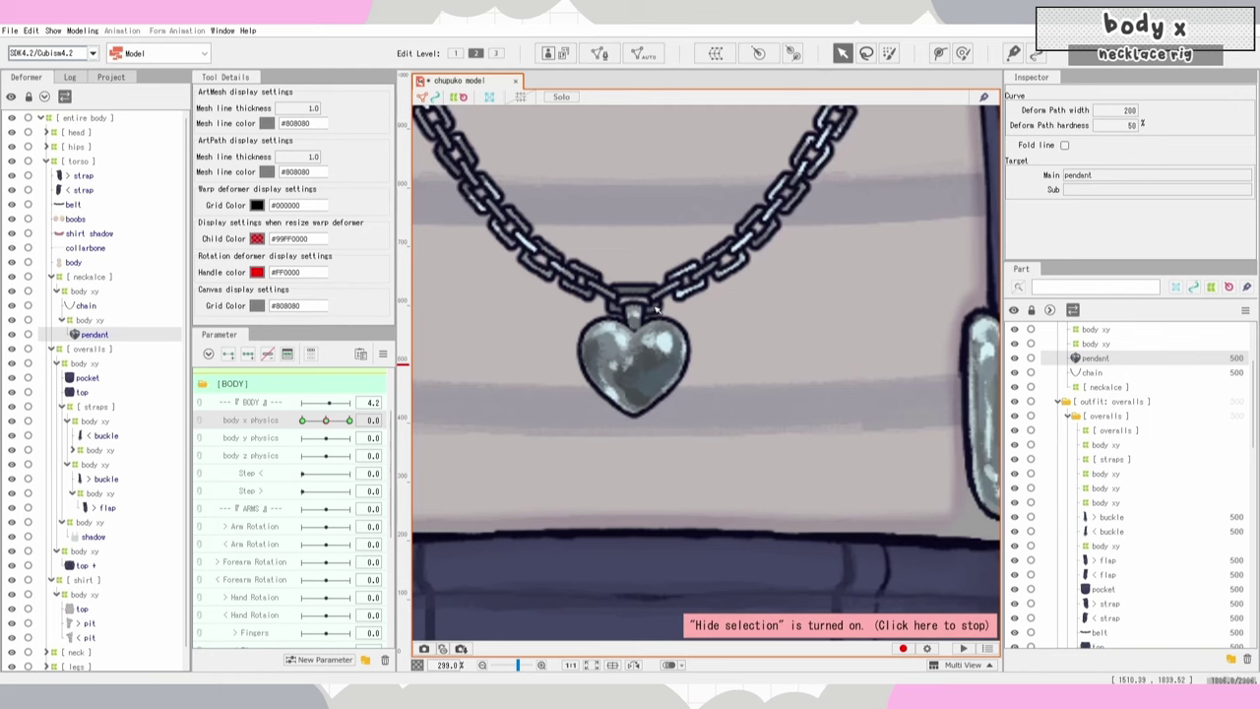
pyautogui.scroll(-8, 786, 285)
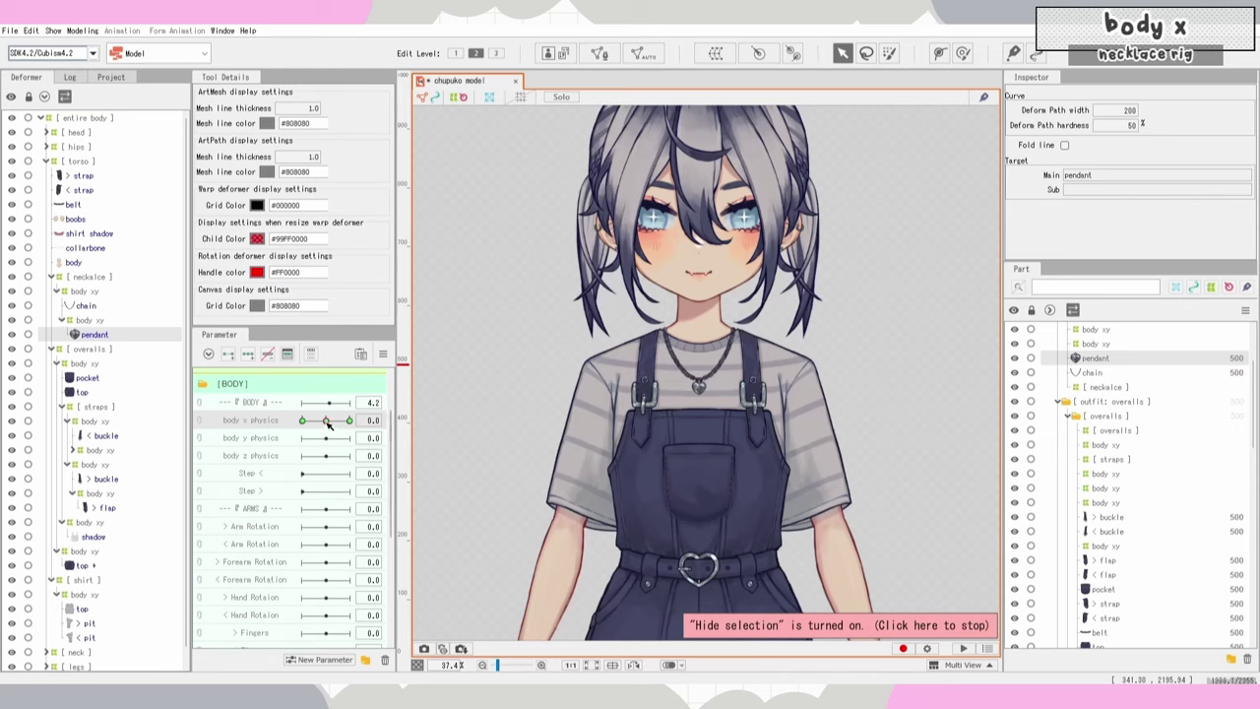
pyautogui.moveTo(327, 422); pyautogui.dragTo(366, 412)
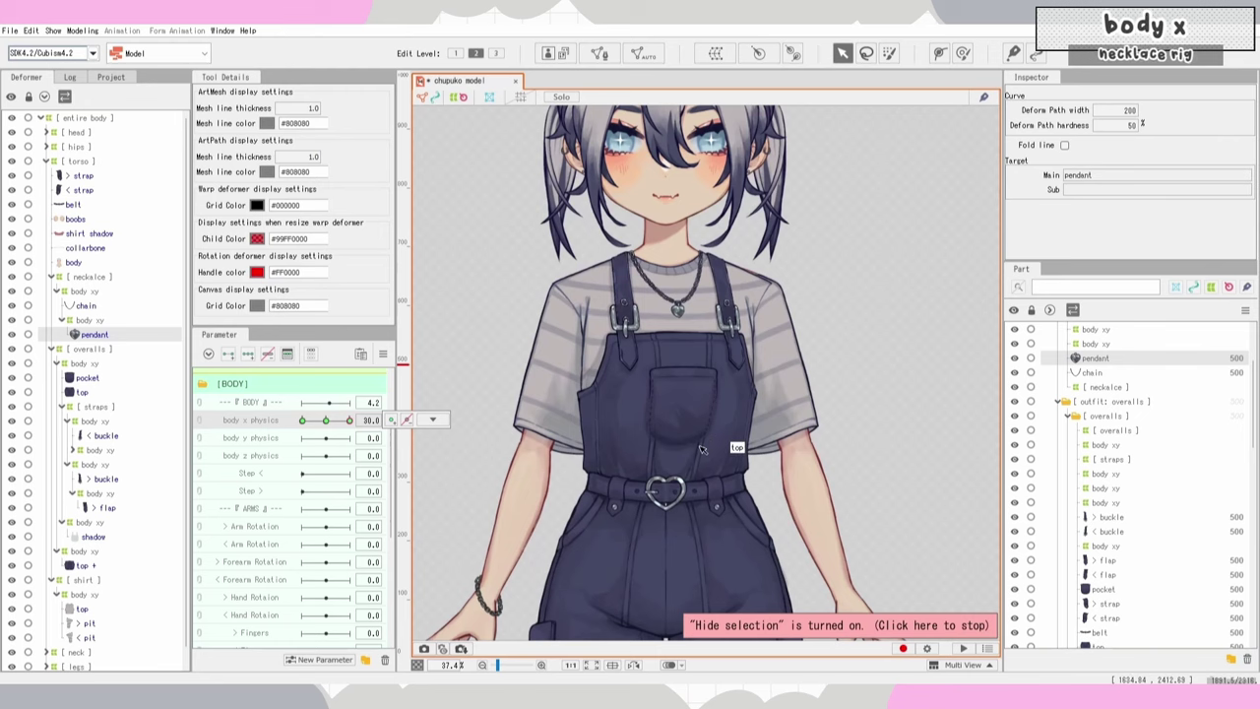
# Step: Auto-generate the belt's mesh and create a [ belt ] warp deformer with a nested body xy warp keyed on body x physics around it
pyautogui.scroll(2, 705, 479)
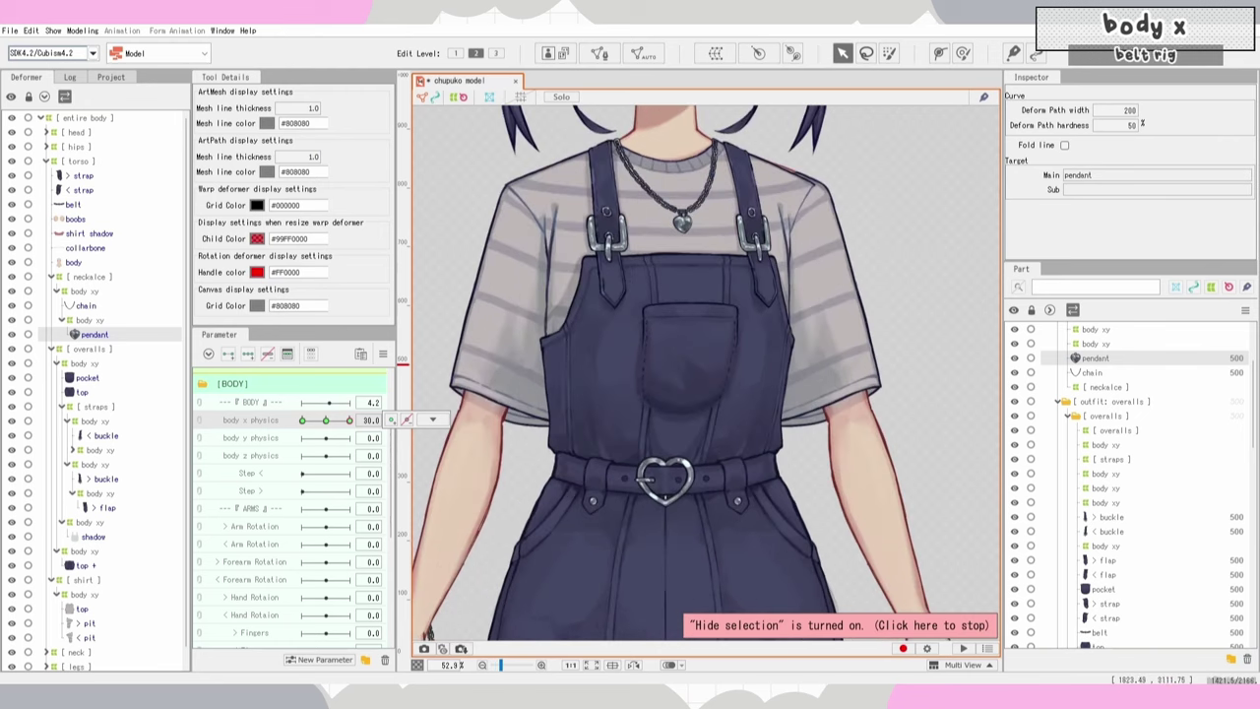
pyautogui.scroll(4, 678, 477)
pyautogui.click(679, 478)
pyautogui.hotkey('ctrl', 't')
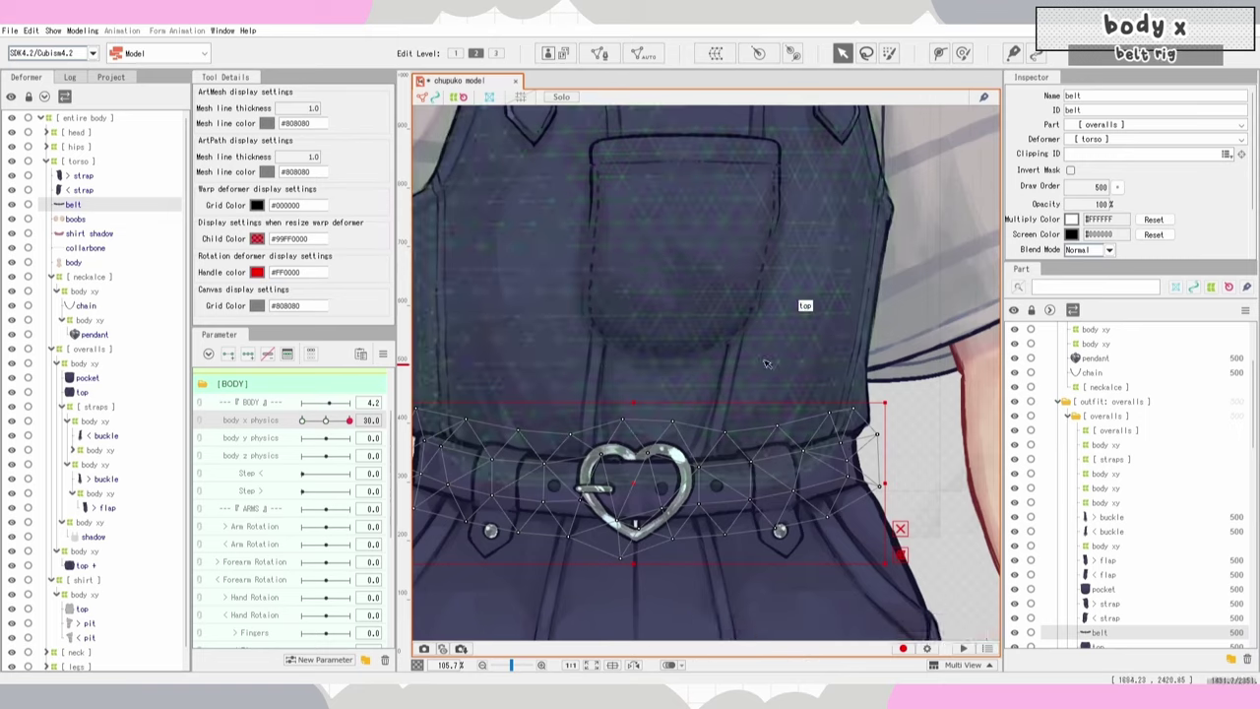
pyautogui.scroll(-2, 640, 394)
pyautogui.click(644, 53)
pyautogui.click(1056, 260)
pyautogui.click(716, 53)
pyautogui.write('[ belt ]')
pyautogui.click(615, 476)
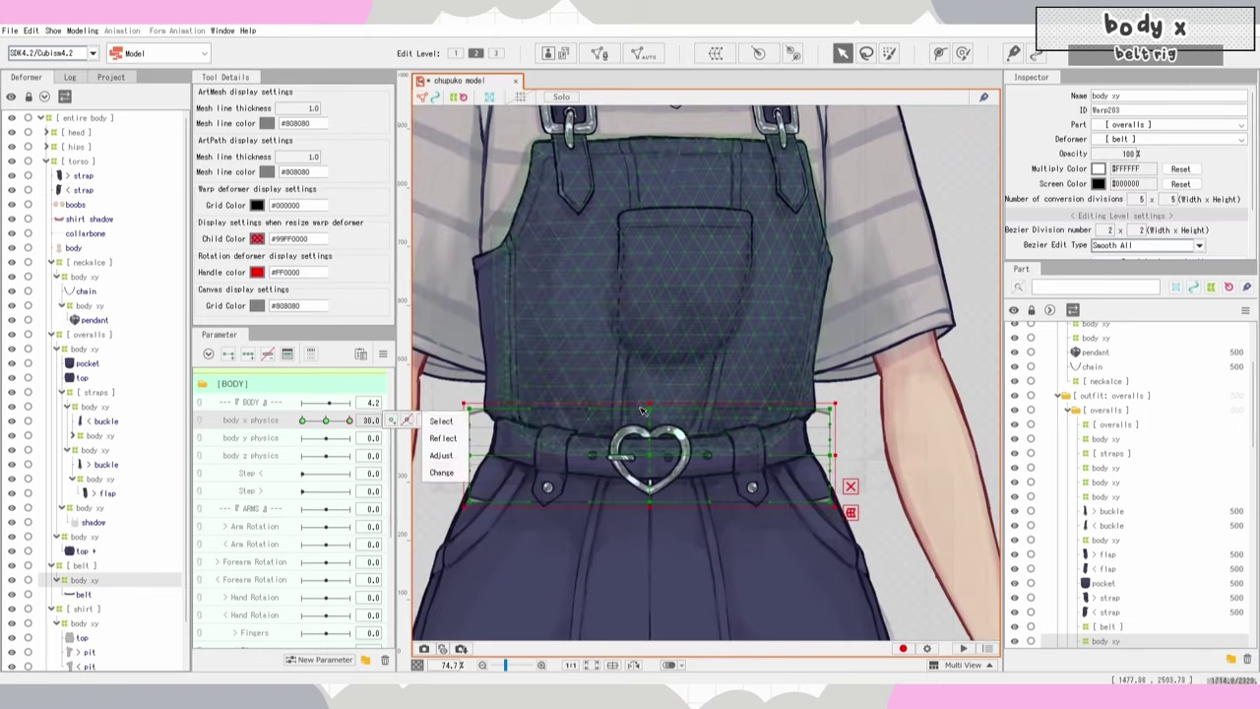
# Step: Compare the belt's pose across body x physics from -30 to 30 with the selection hidden
pyautogui.click(302, 420)
pyautogui.scroll(-4, 654, 458)
pyautogui.hotkey('ctrl', 't')
pyautogui.moveTo(303, 420); pyautogui.dragTo(357, 421)
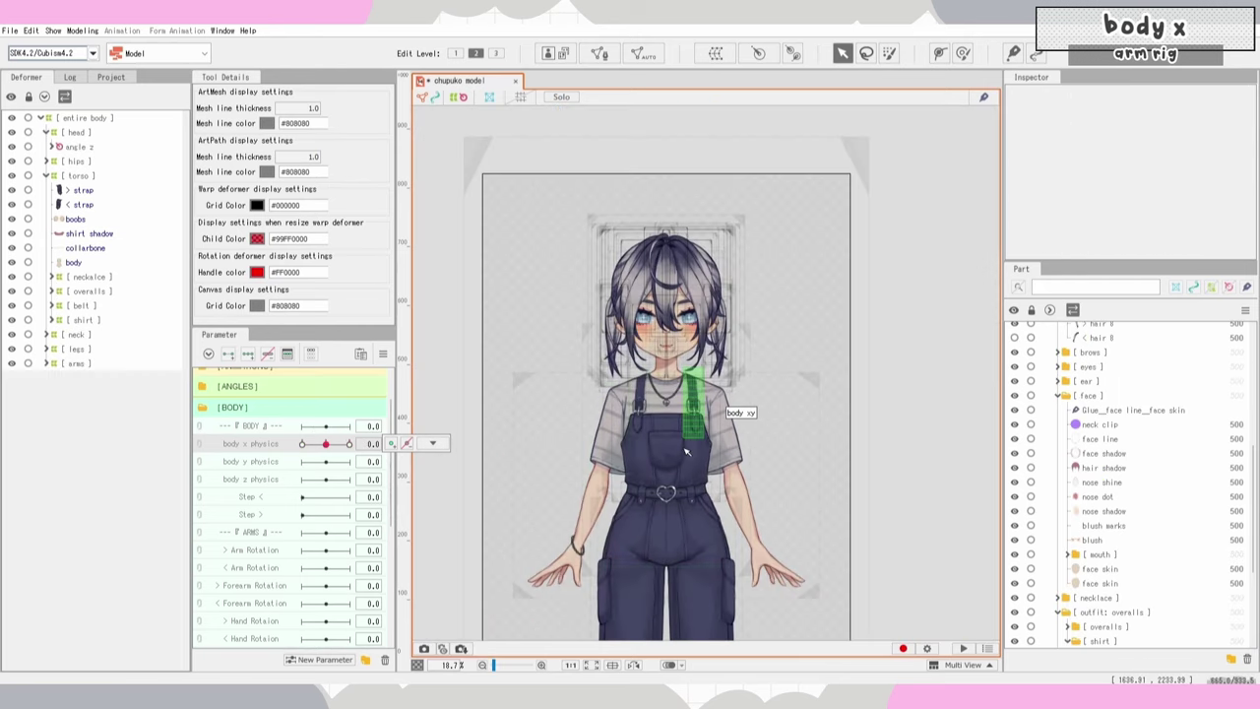
# Step: Create a body xy warp deformer as parent of all [ >arm ] meshes, from sleeve to back sleeve
pyautogui.scroll(2, 688, 451)
pyautogui.moveTo(325, 447); pyautogui.dragTo(328, 446)
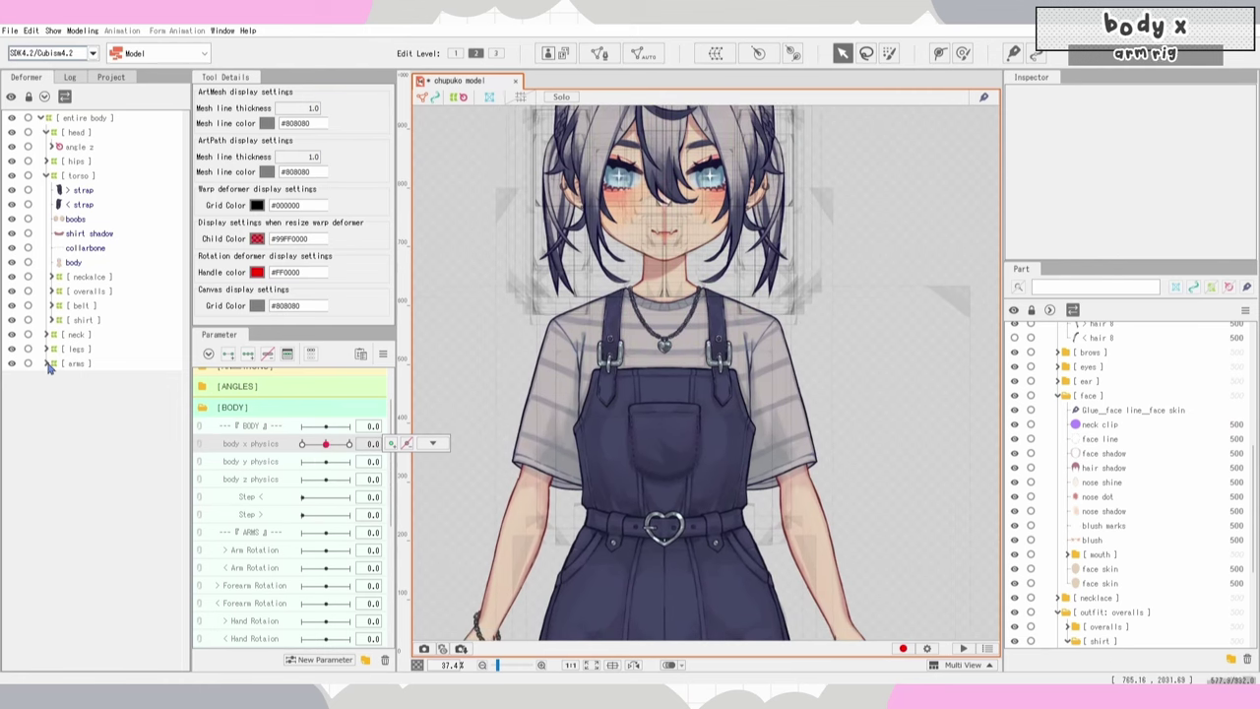
pyautogui.click(46, 364)
pyautogui.scroll(-1, 91, 380)
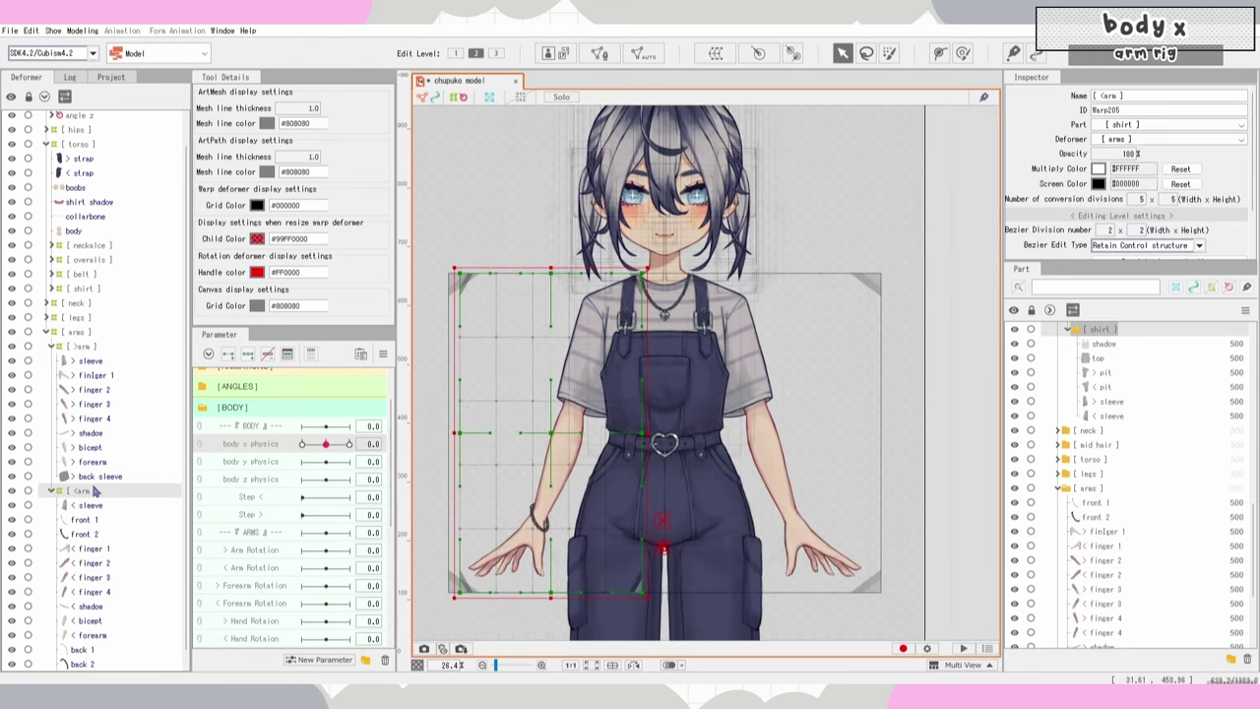
pyautogui.click(90, 362)
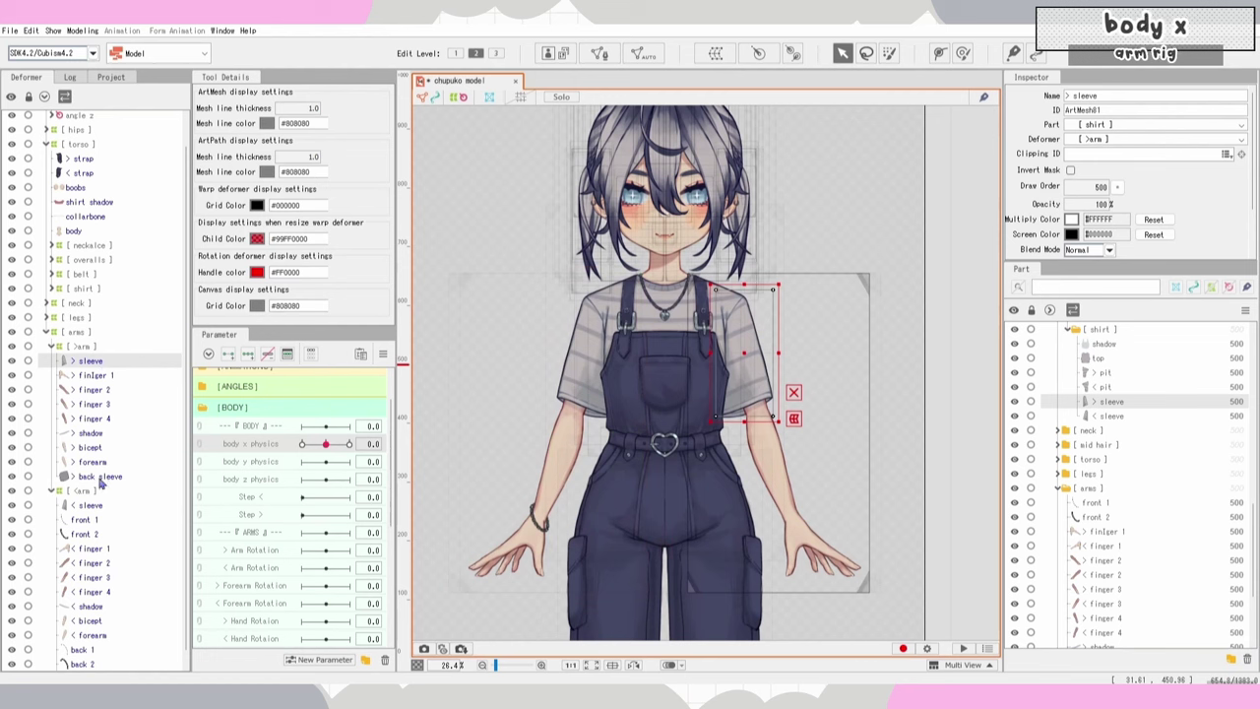
pyautogui.keyDown('shift'); pyautogui.click(101, 477); pyautogui.keyUp('shift')
pyautogui.click(716, 53)
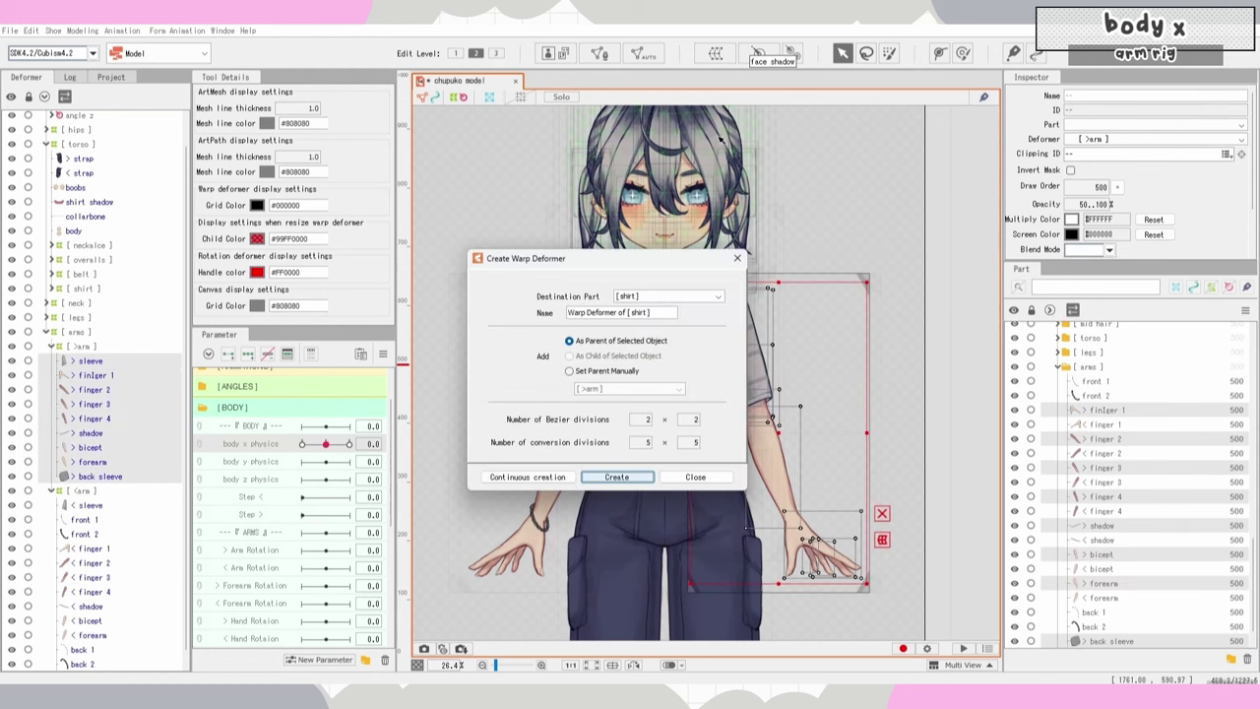
pyautogui.tripleClick(620, 313)
pyautogui.write('bo')
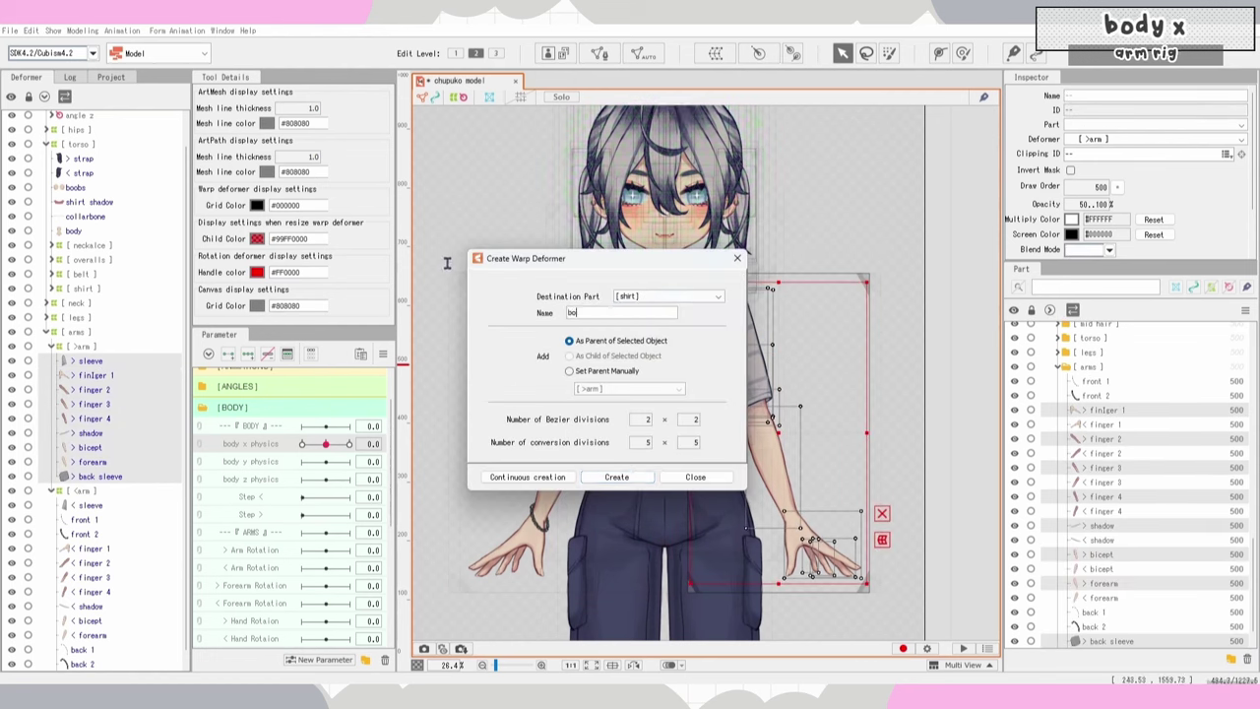
pyautogui.write('dy xy')
pyautogui.press('Return')
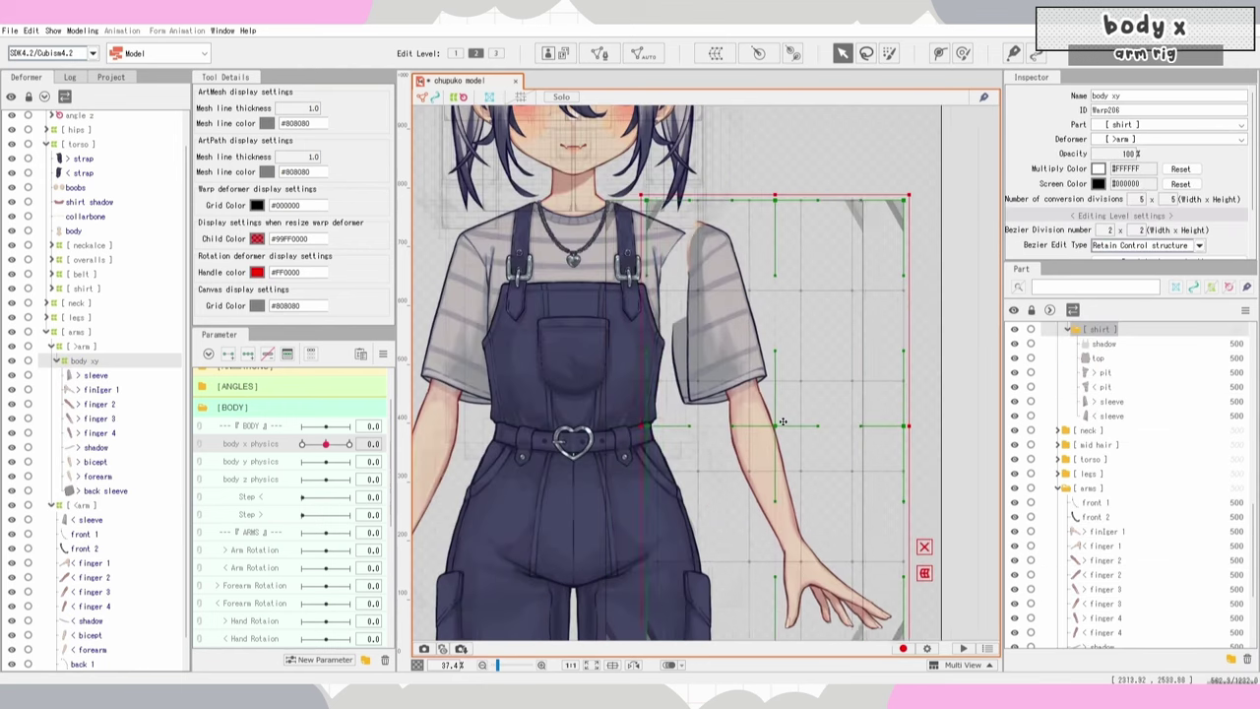
# Step: Add three body x physics keyforms to the arm's body xy warp and nudge it toward the torso at 30, checking the shoulder seam
pyautogui.moveTo(663, 414); pyautogui.dragTo(822, 417)
pyautogui.hotkey('ctrl', 'z')
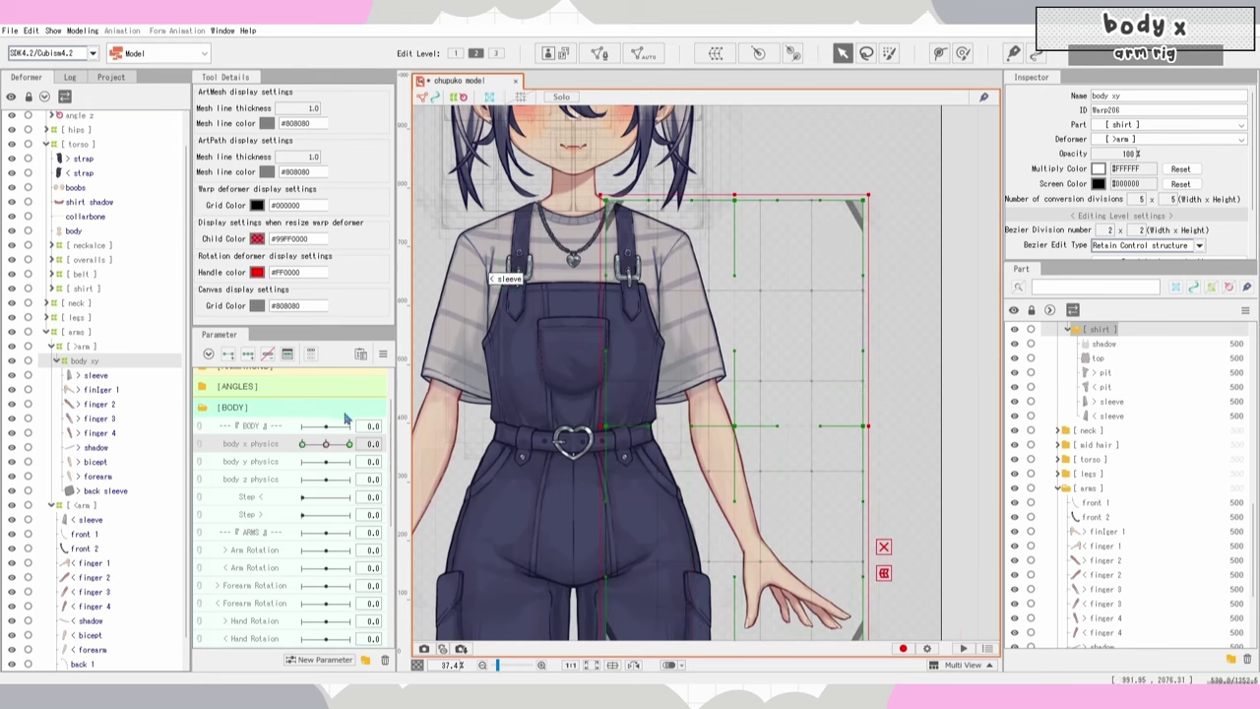
pyautogui.moveTo(326, 446); pyautogui.dragTo(359, 448)
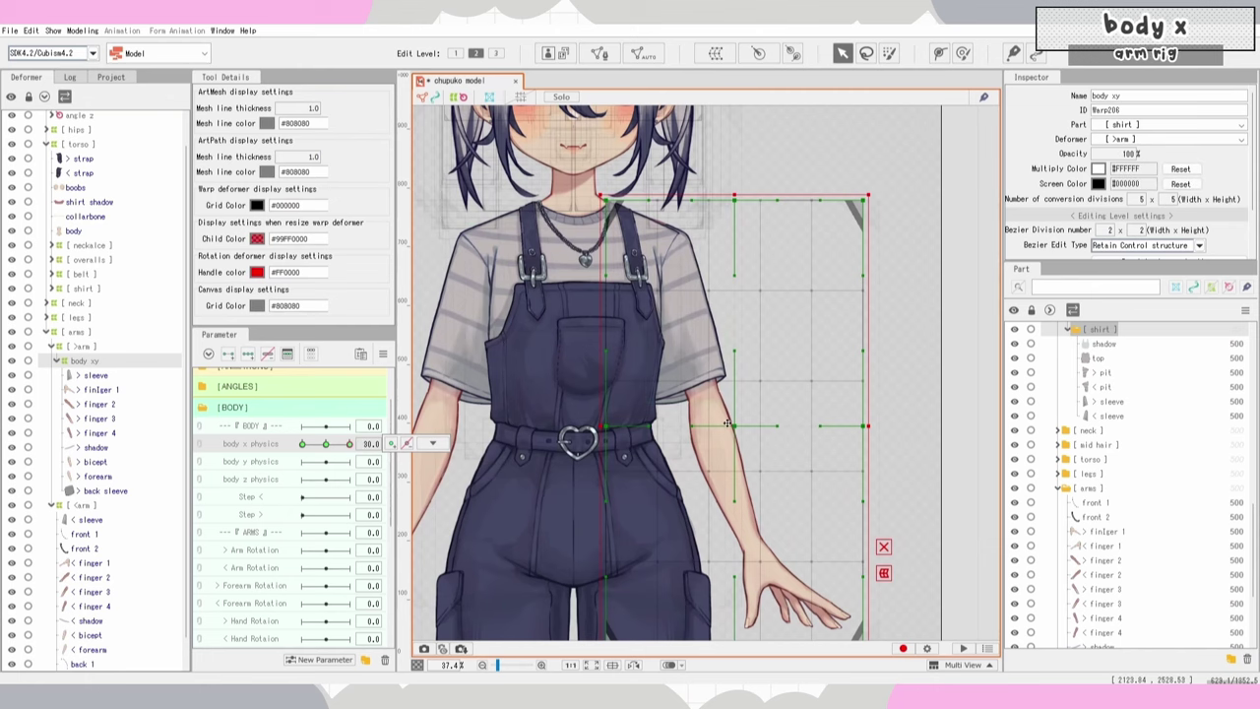
pyautogui.moveTo(730, 426); pyautogui.dragTo(723, 425)
pyautogui.scroll(5, 686, 202)
pyautogui.scroll(2, 649, 245)
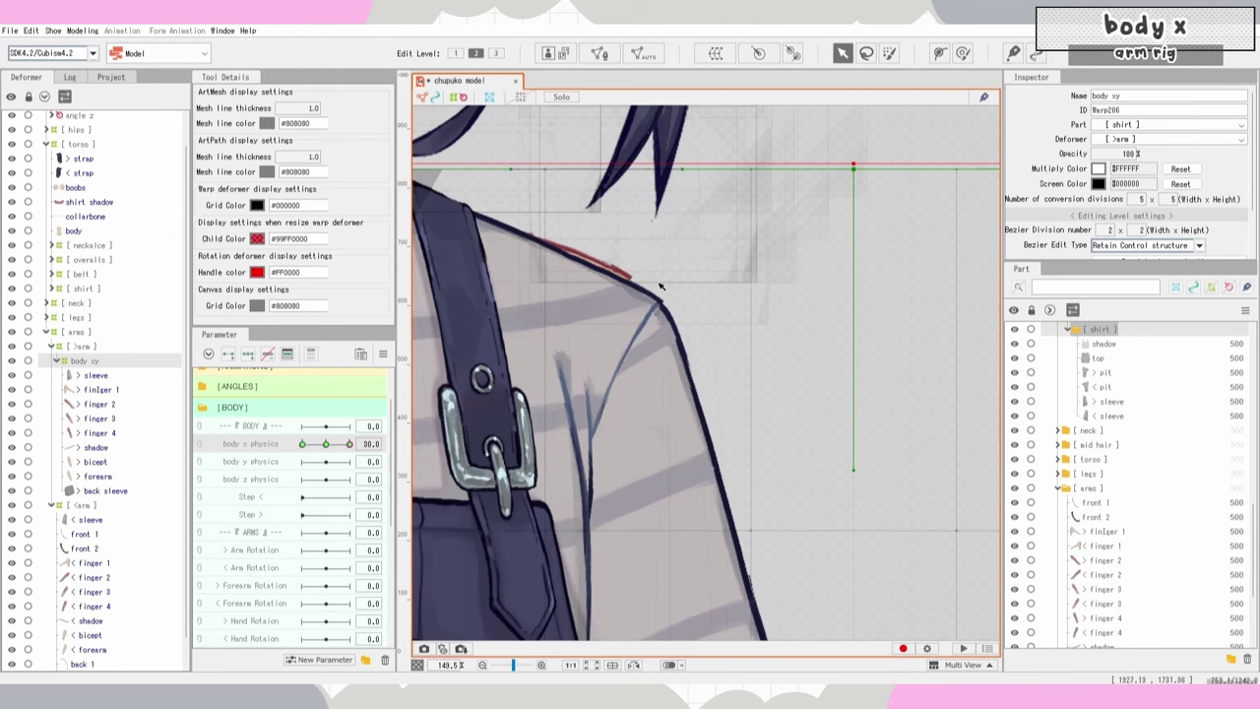
pyautogui.scroll(-7, 658, 303)
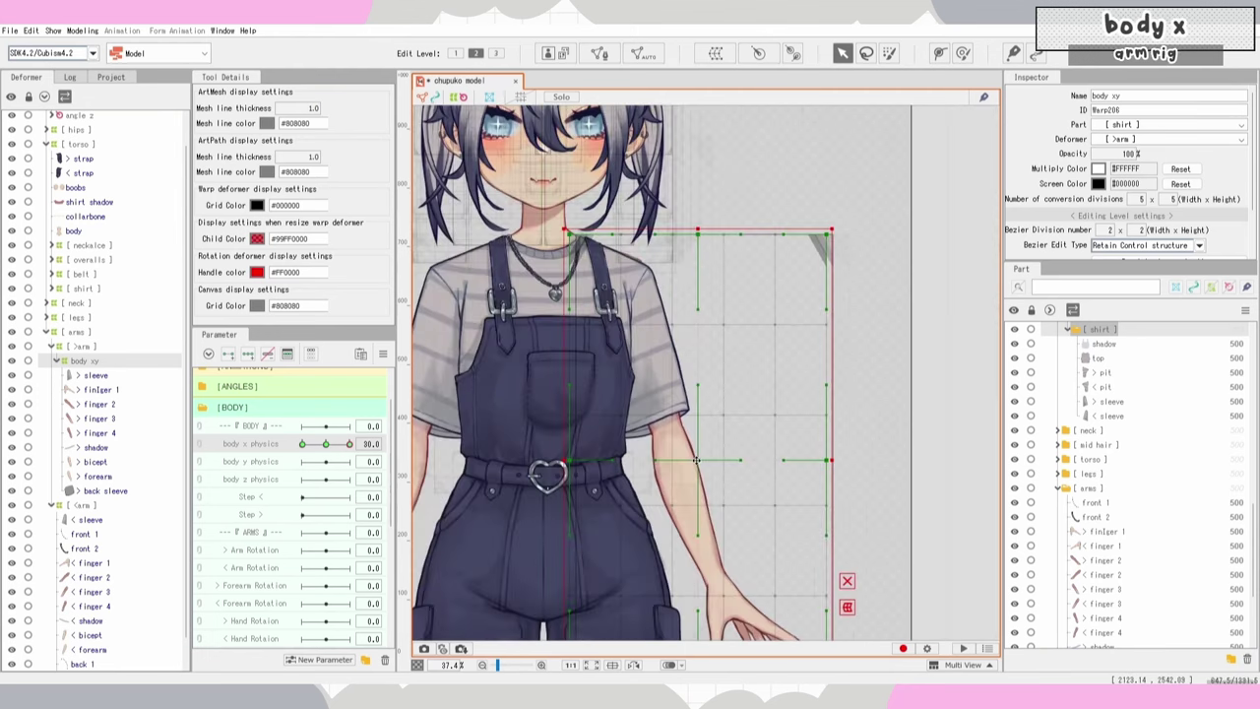
pyautogui.scroll(2, 686, 420)
pyautogui.scroll(-1, 687, 421)
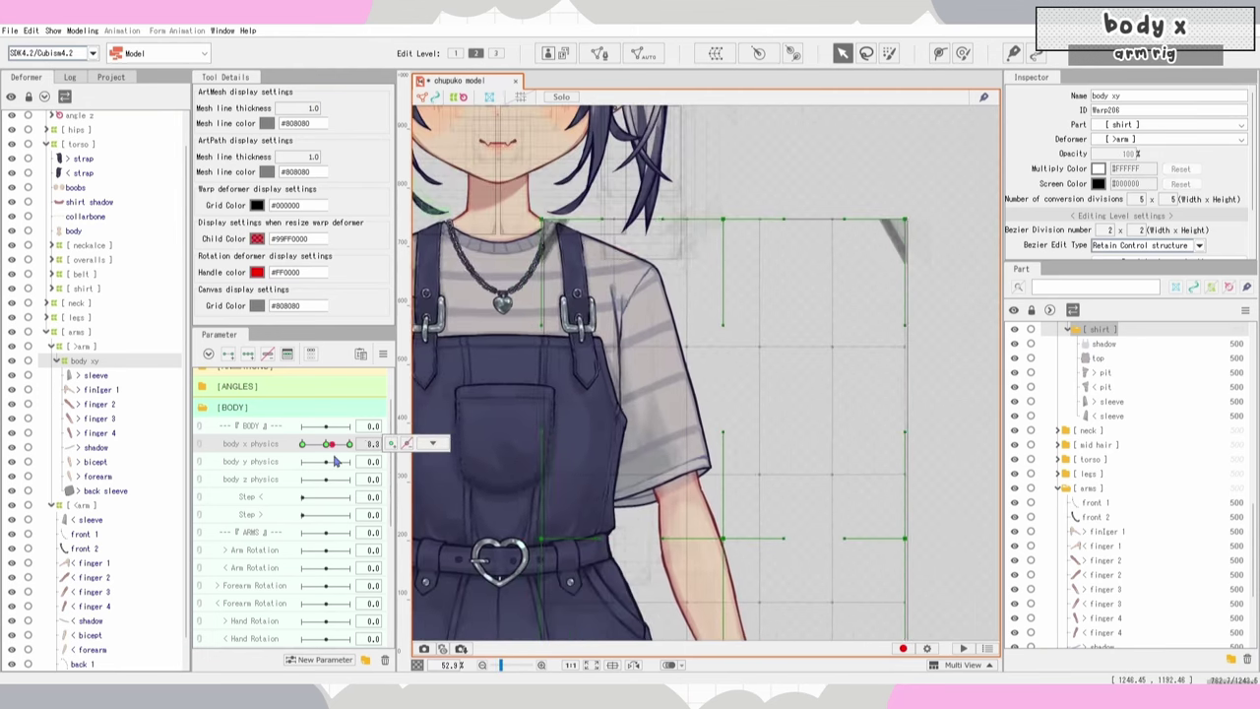
pyautogui.scroll(-3, 583, 431)
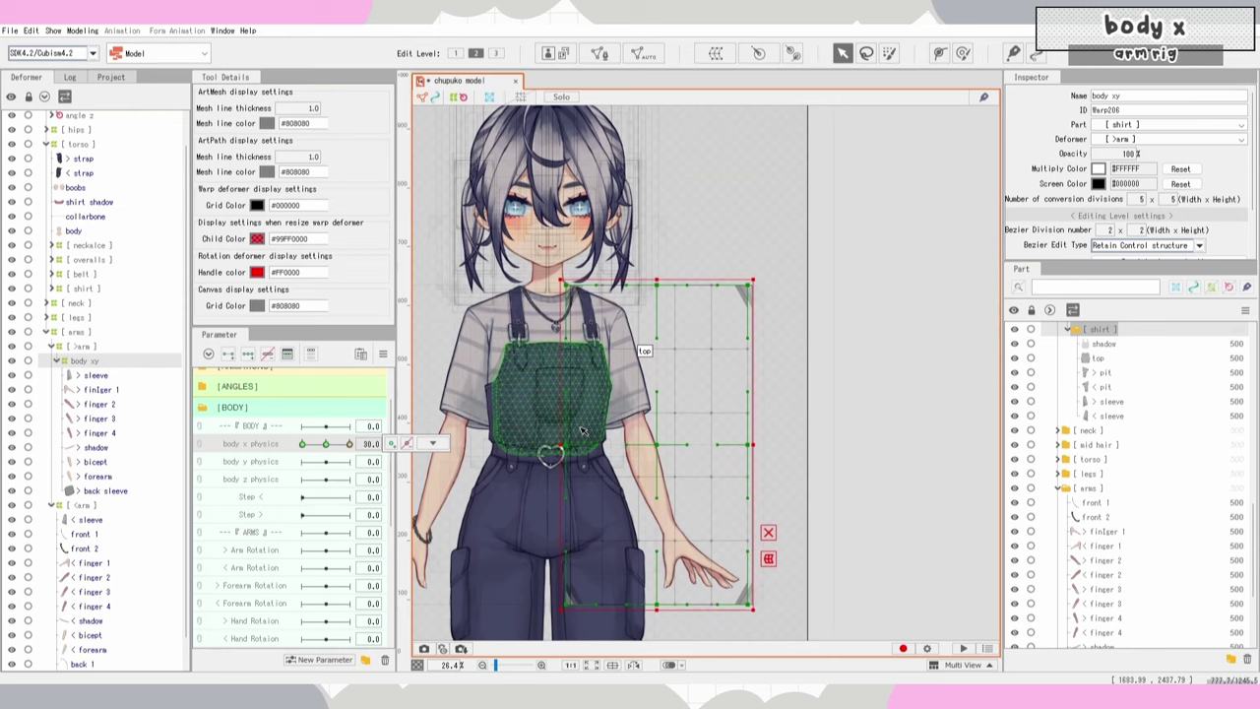
# Step: Shift the arm's body xy warp slightly away from the torso at body x physics -30 and toward the torso at 30
pyautogui.moveTo(659, 440); pyautogui.dragTo(647, 439)
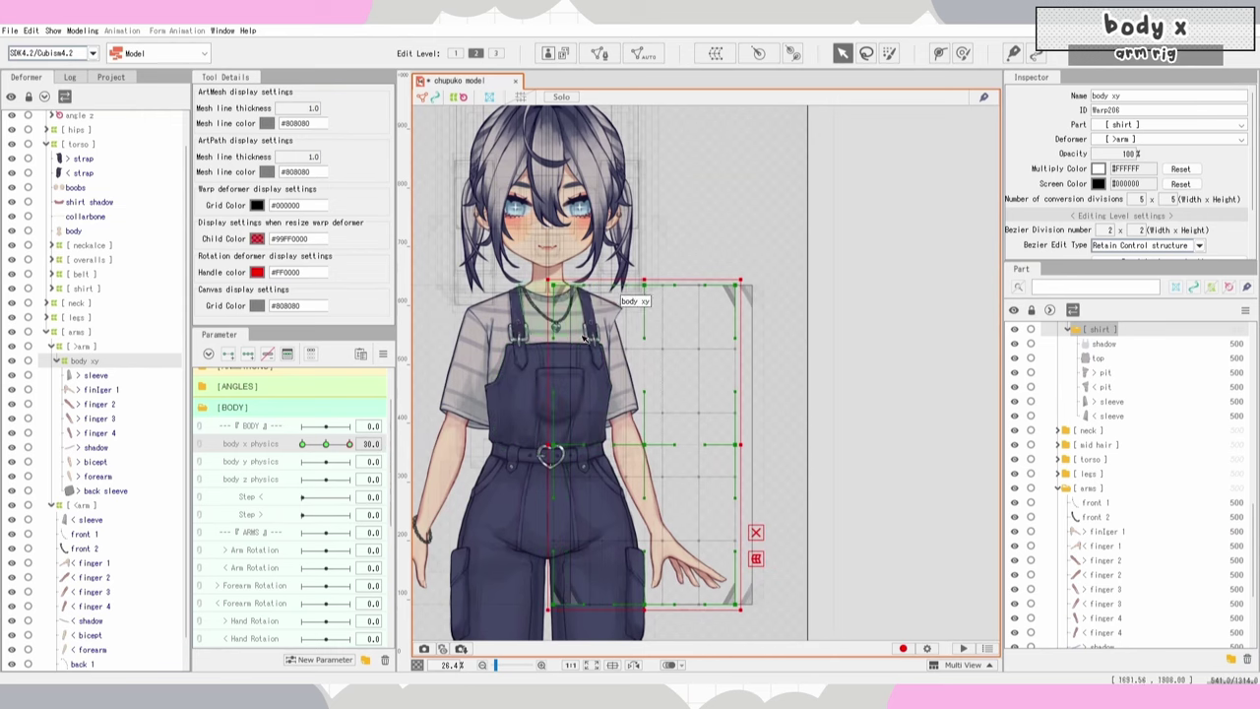
pyautogui.hotkey('ctrl', 'z')
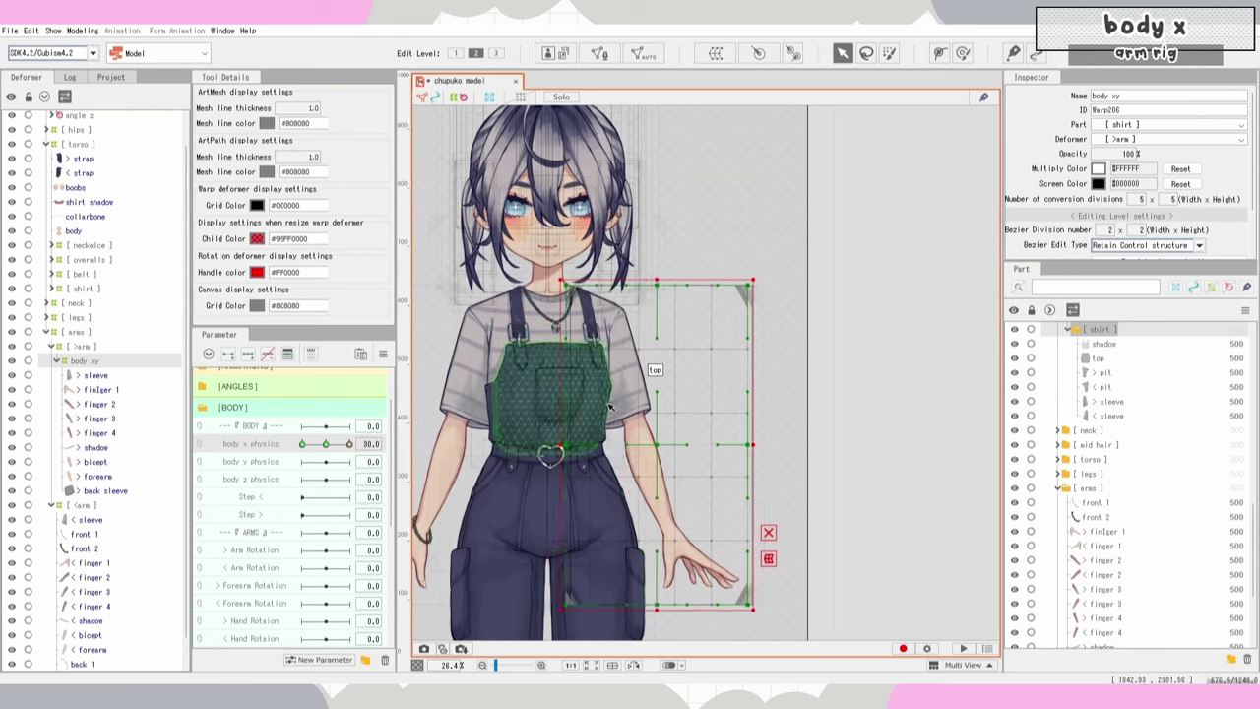
pyautogui.scroll(2, 612, 404)
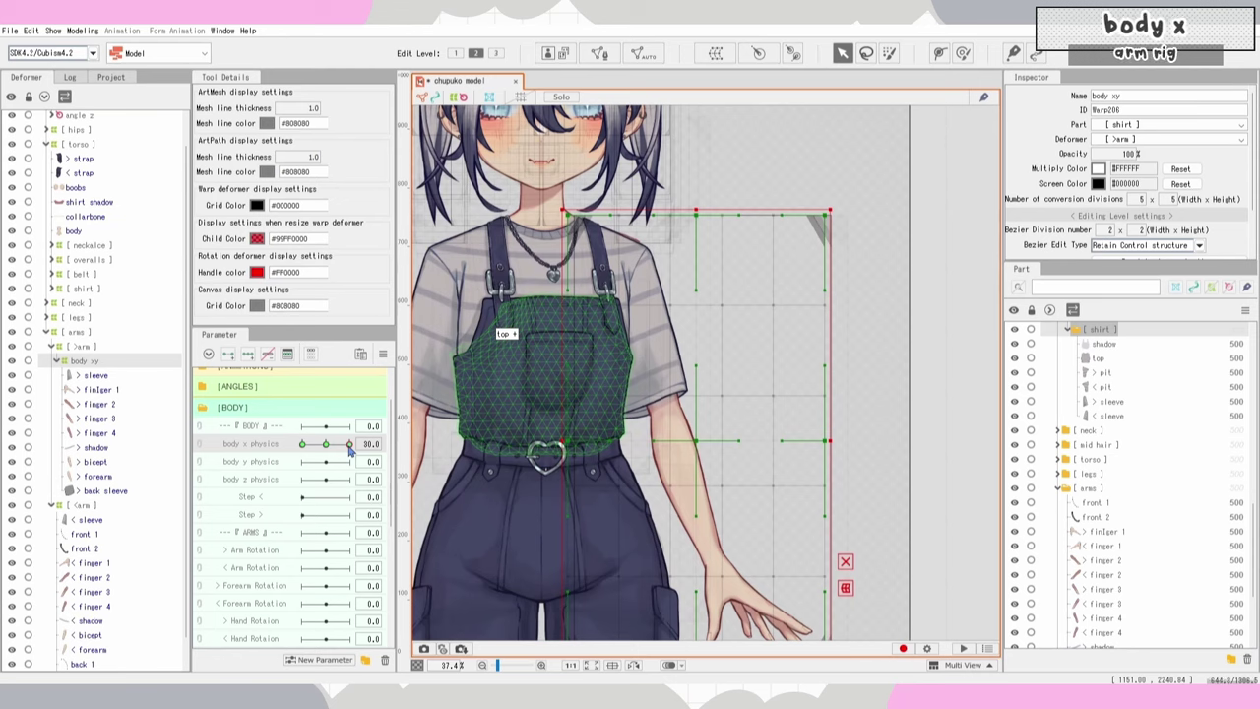
pyautogui.moveTo(349, 448); pyautogui.dragTo(301, 449)
pyautogui.click(716, 469)
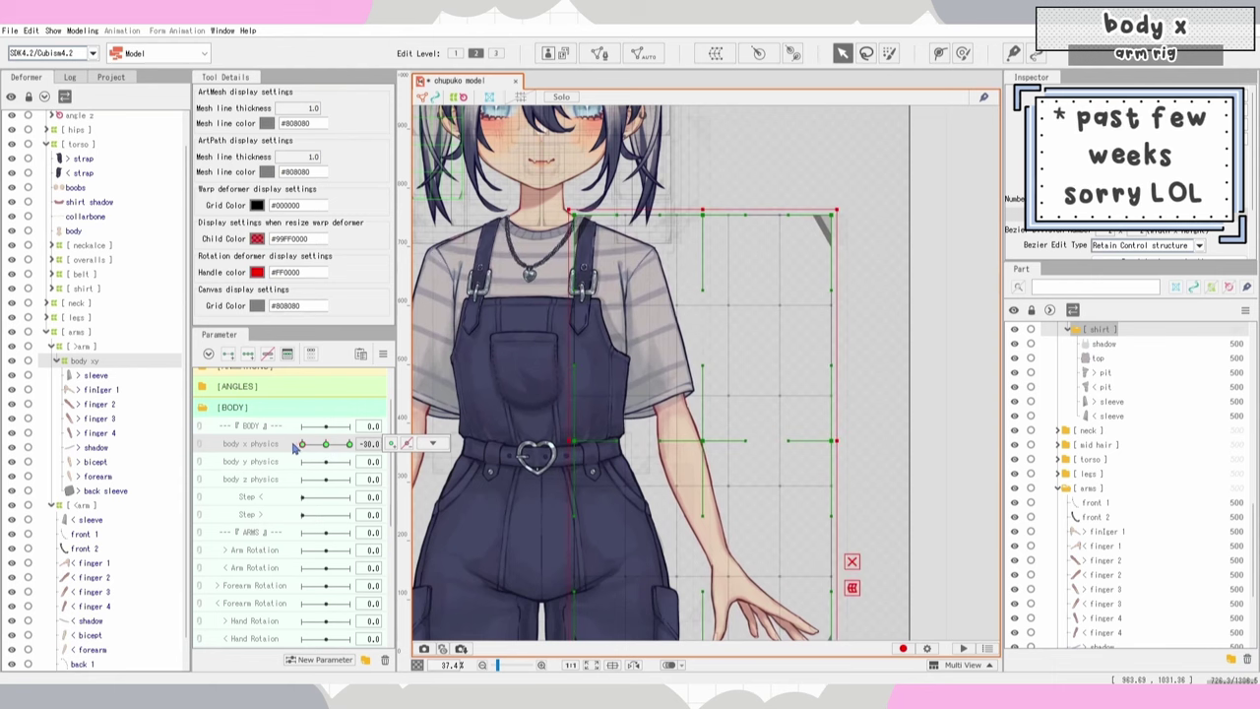
pyautogui.moveTo(701, 448); pyautogui.dragTo(710, 440)
pyautogui.moveTo(315, 449); pyautogui.dragTo(352, 447)
pyautogui.moveTo(703, 439); pyautogui.dragTo(697, 439)
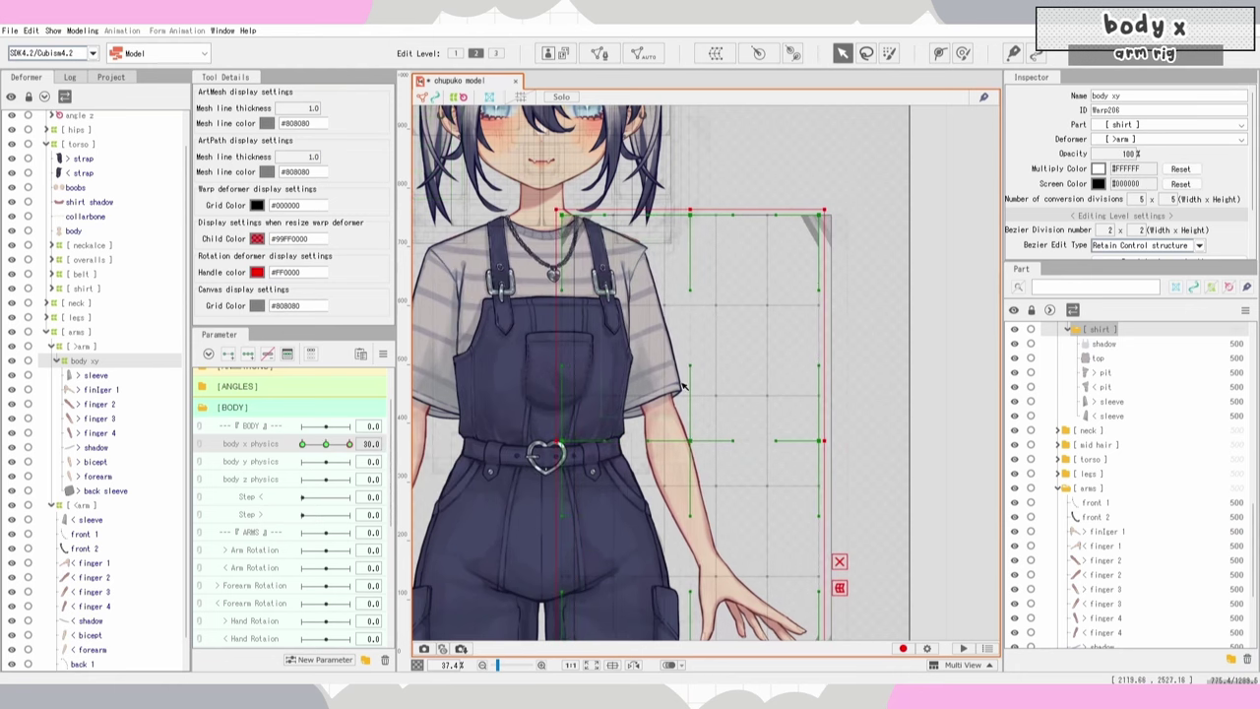
# Step: Move the arm warp's inner upper corner toward the shoulder at 30 and compare the arm across body x physics
pyautogui.moveTo(562, 214); pyautogui.dragTo(595, 218)
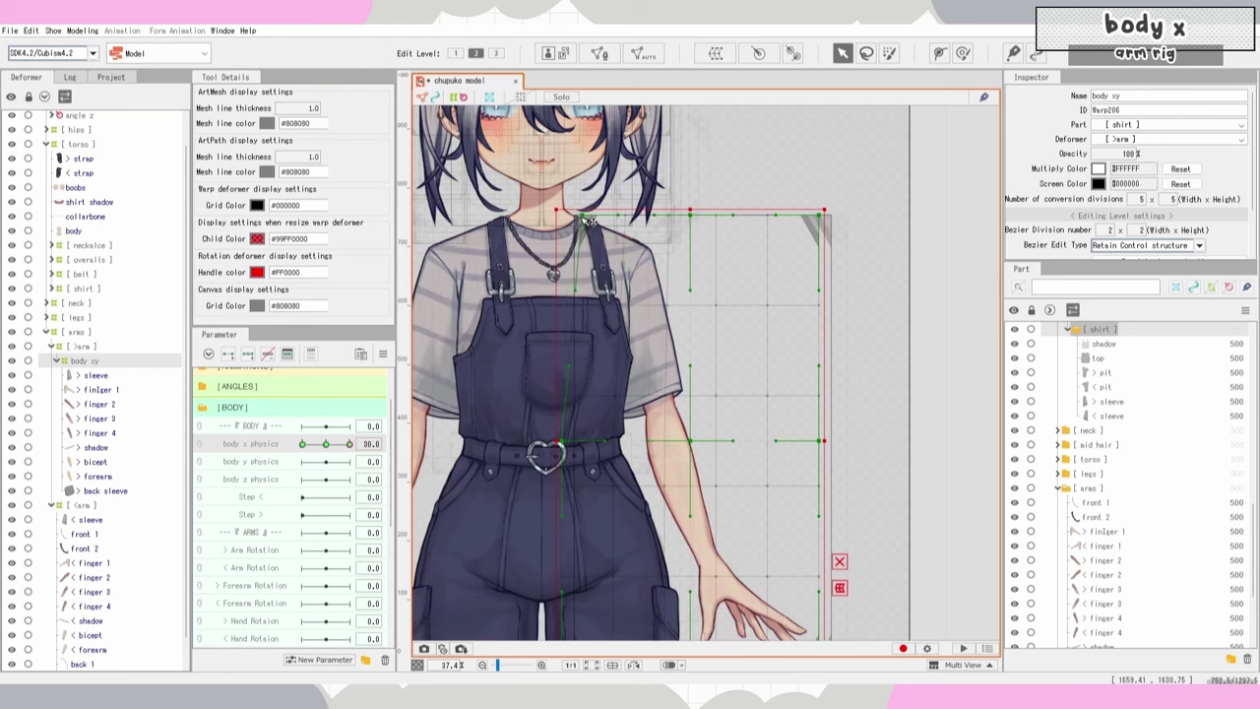
pyautogui.scroll(-3, 585, 222)
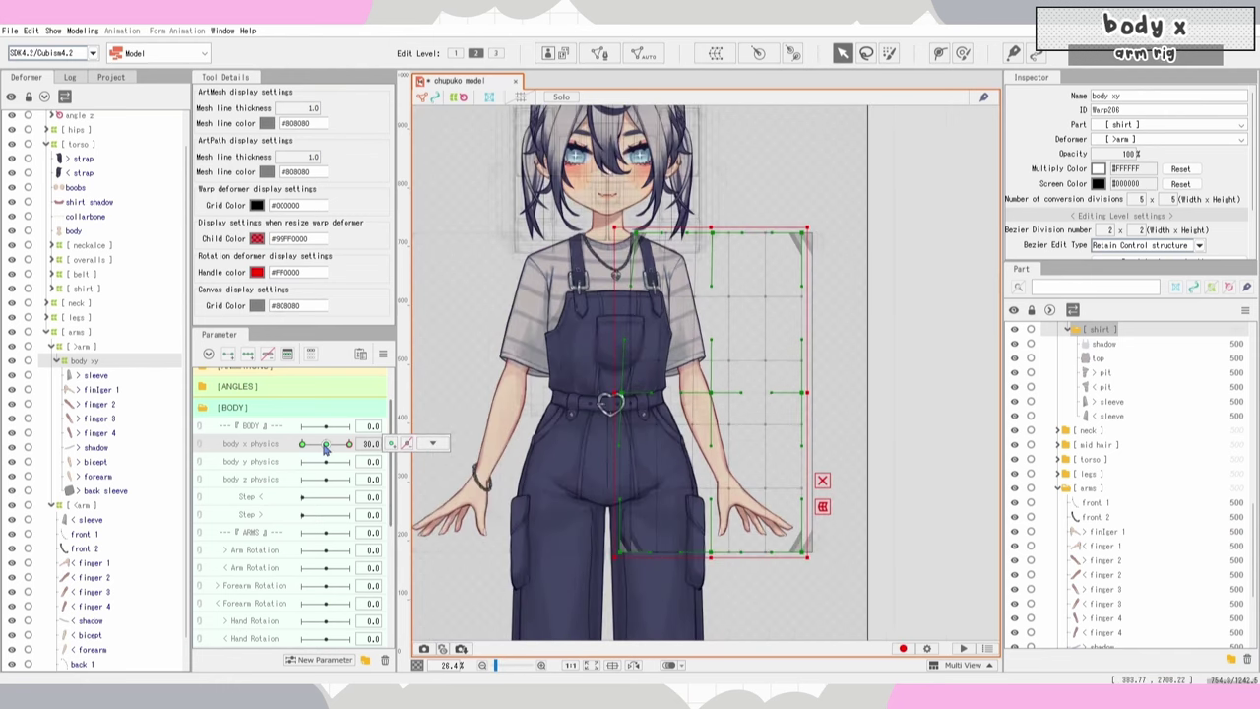
pyautogui.moveTo(349, 444); pyautogui.dragTo(780, 344)
# Step: Create a body xy warp deformer around the body mesh, key it on body x physics, and shape its upper shoulder-side corner at 30
pyautogui.scroll(5, 646, 198)
pyautogui.rightClick(705, 338)
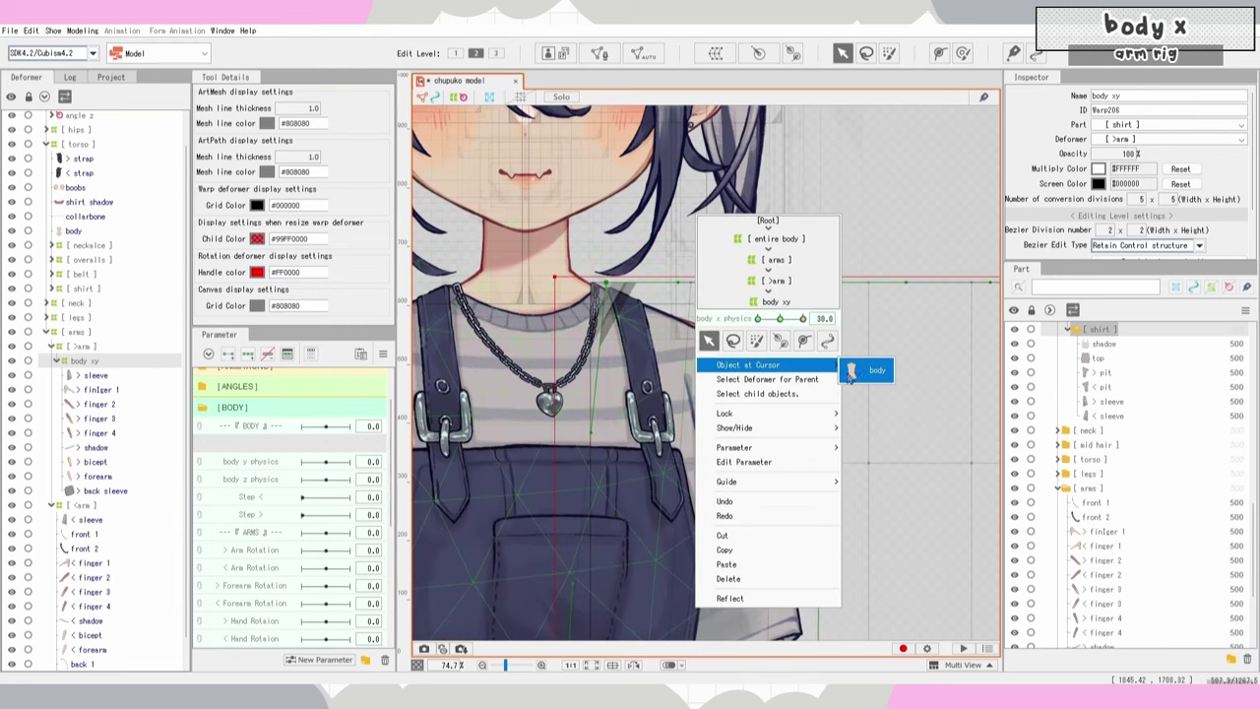
pyautogui.click(876, 367)
pyautogui.click(716, 53)
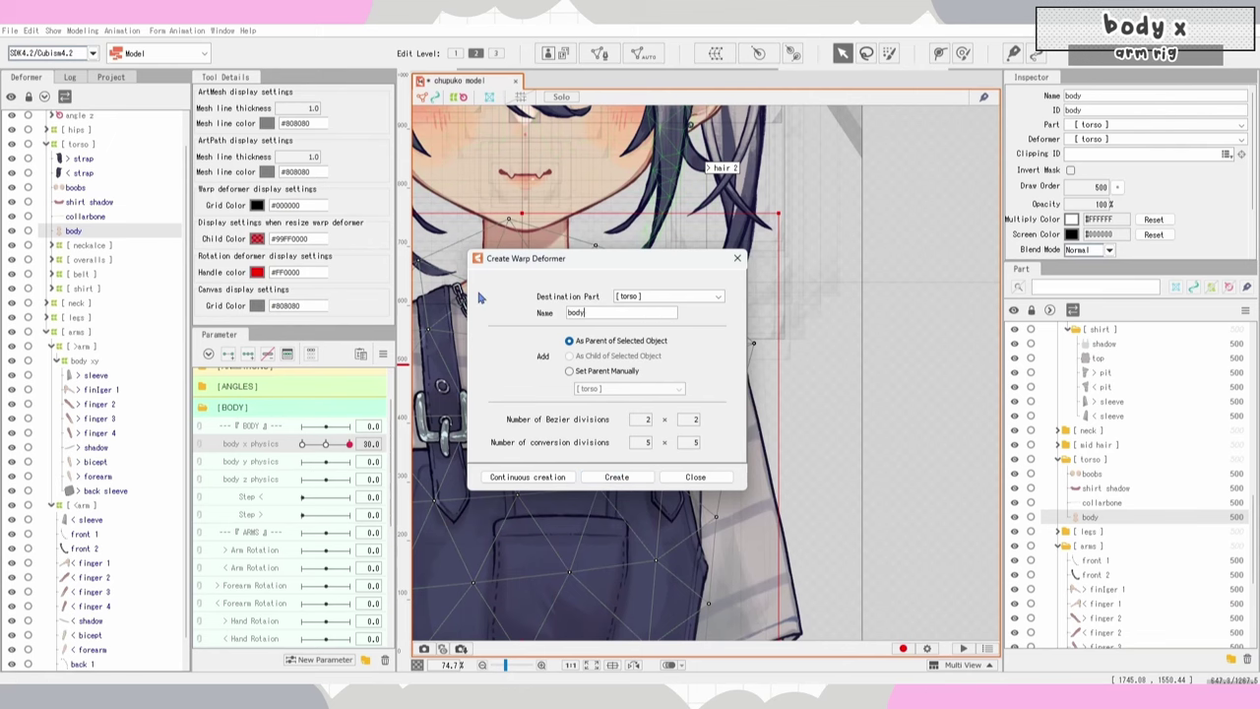
pyautogui.click(606, 476)
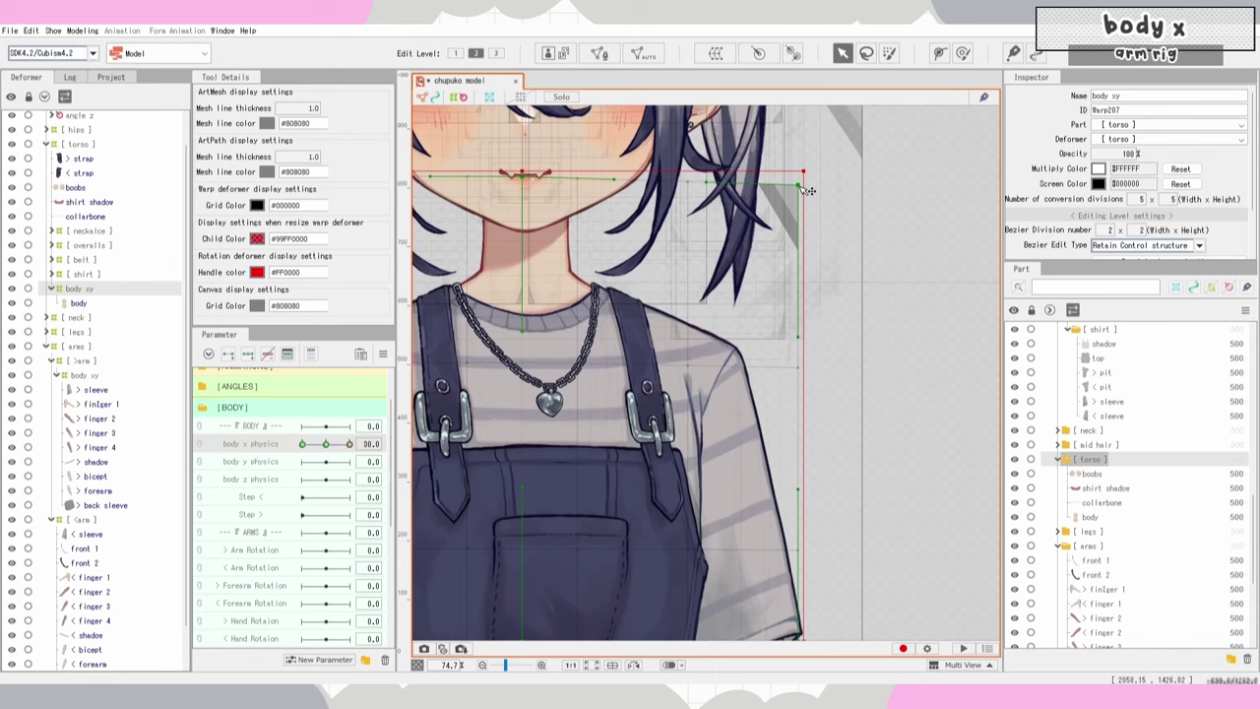
pyautogui.scroll(-5, 436, 358)
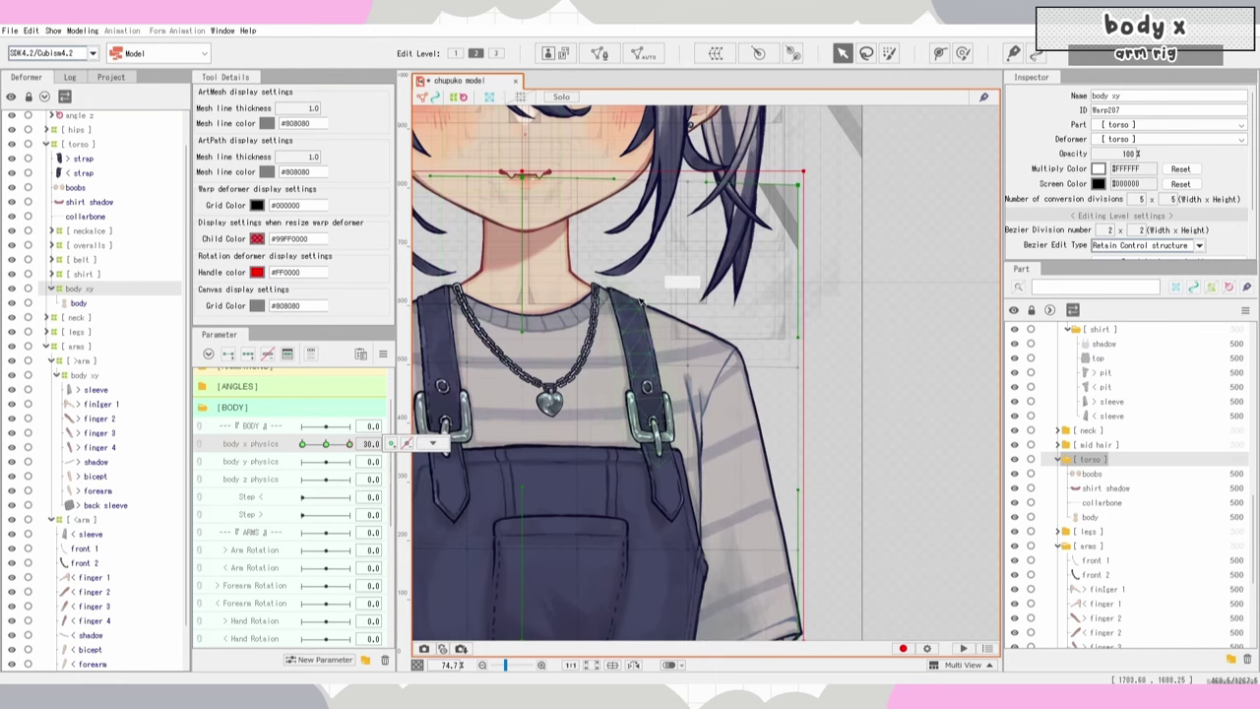
# Step: Duplicate the > arm warp with all its child objects at body x physics 0 and reflect it horizontally onto the other arm
pyautogui.click(56, 290)
pyautogui.scroll(-1, 109, 357)
pyautogui.click(85, 320)
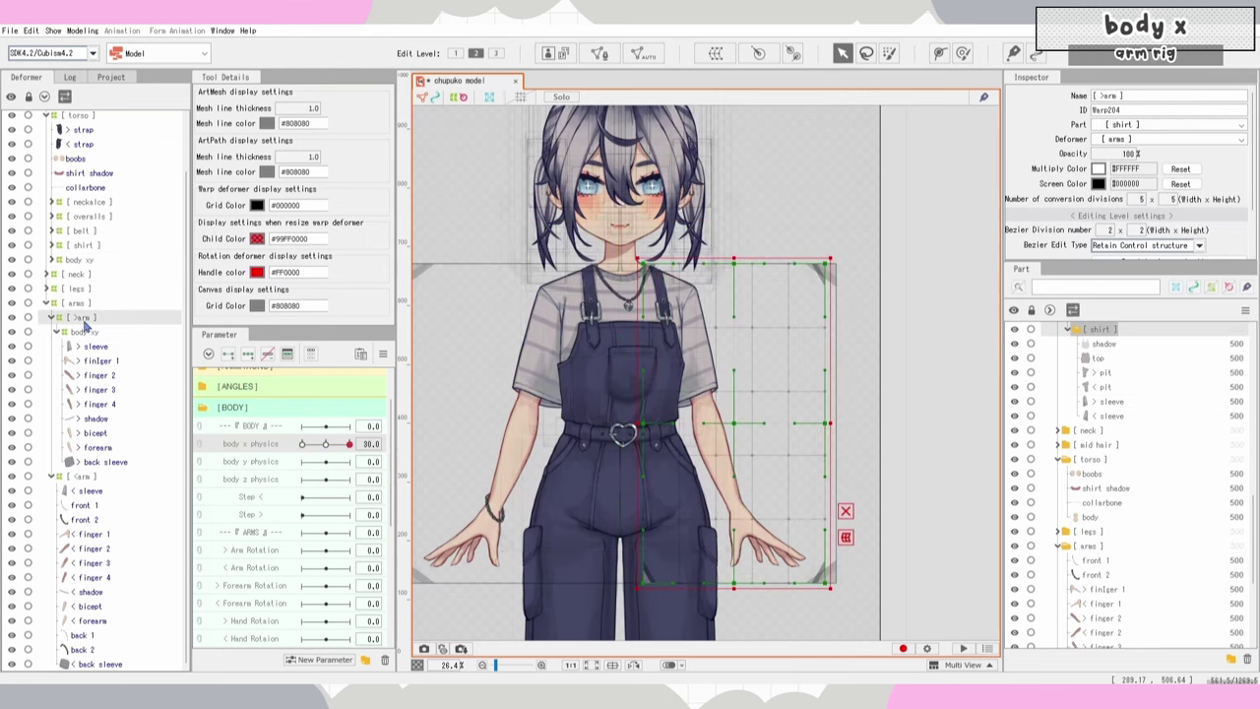
pyautogui.click(85, 479)
pyautogui.click(83, 319)
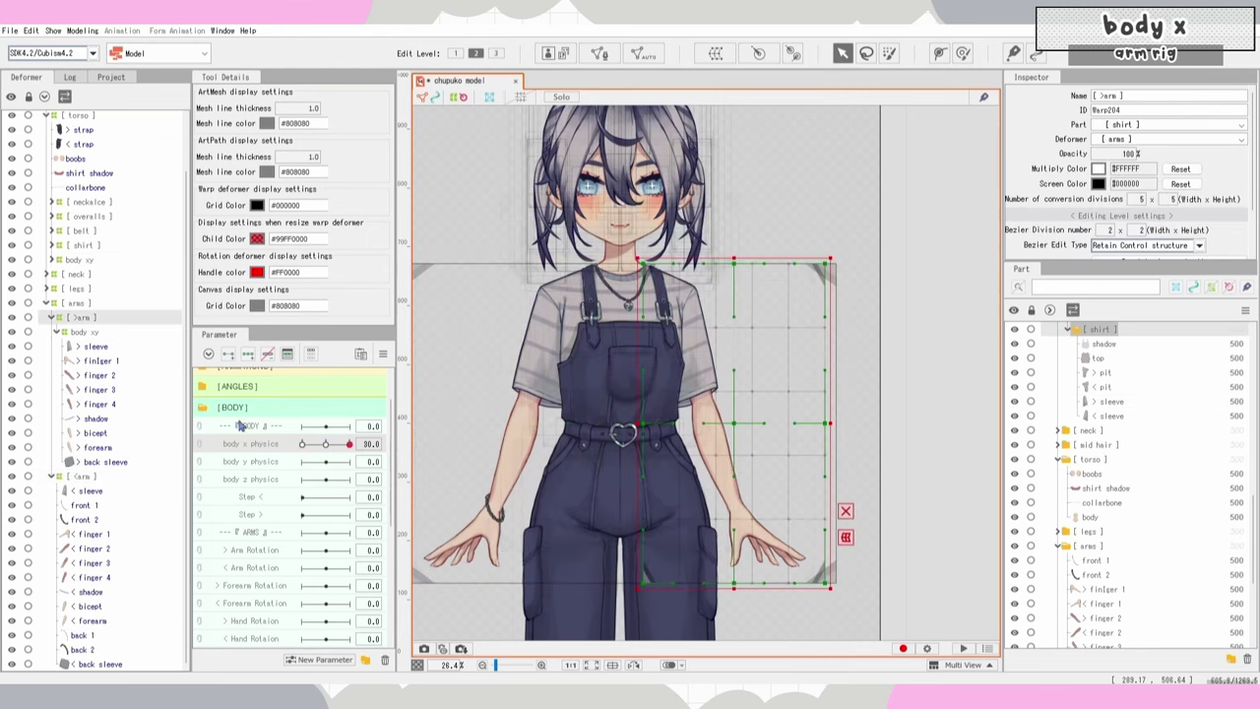
pyautogui.moveTo(335, 445); pyautogui.dragTo(325, 444)
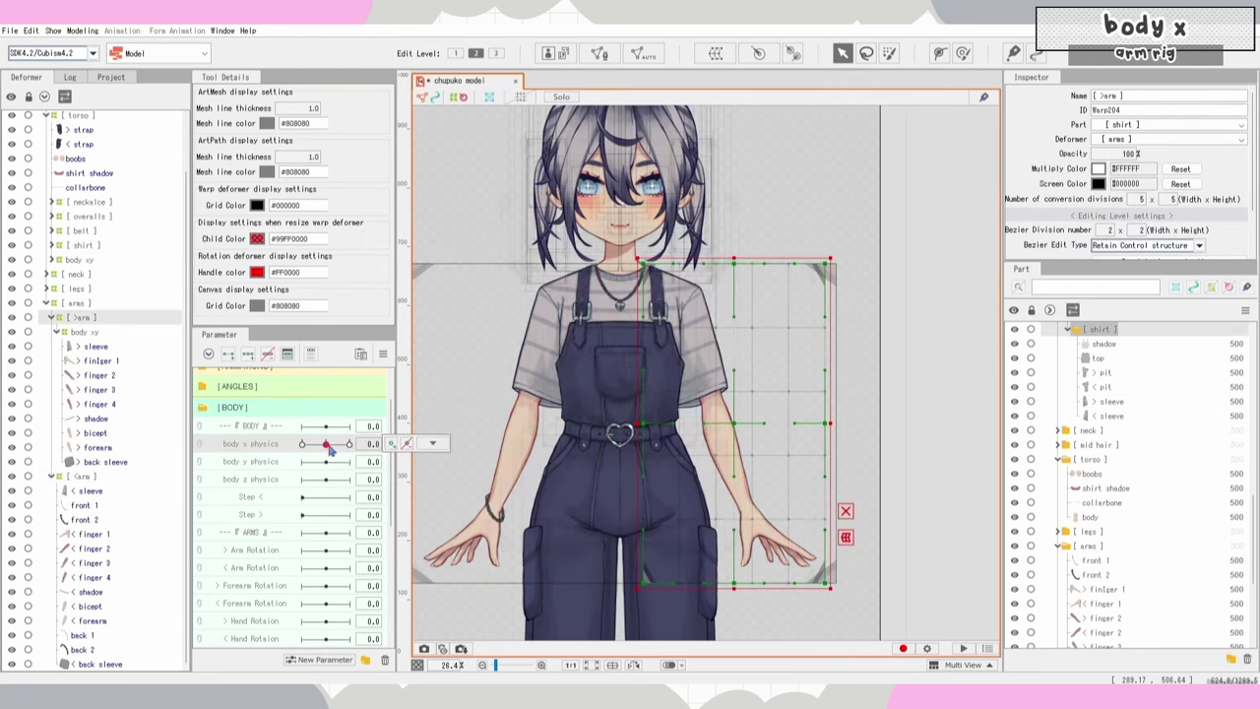
pyautogui.rightClick(96, 319)
pyautogui.click(102, 323)
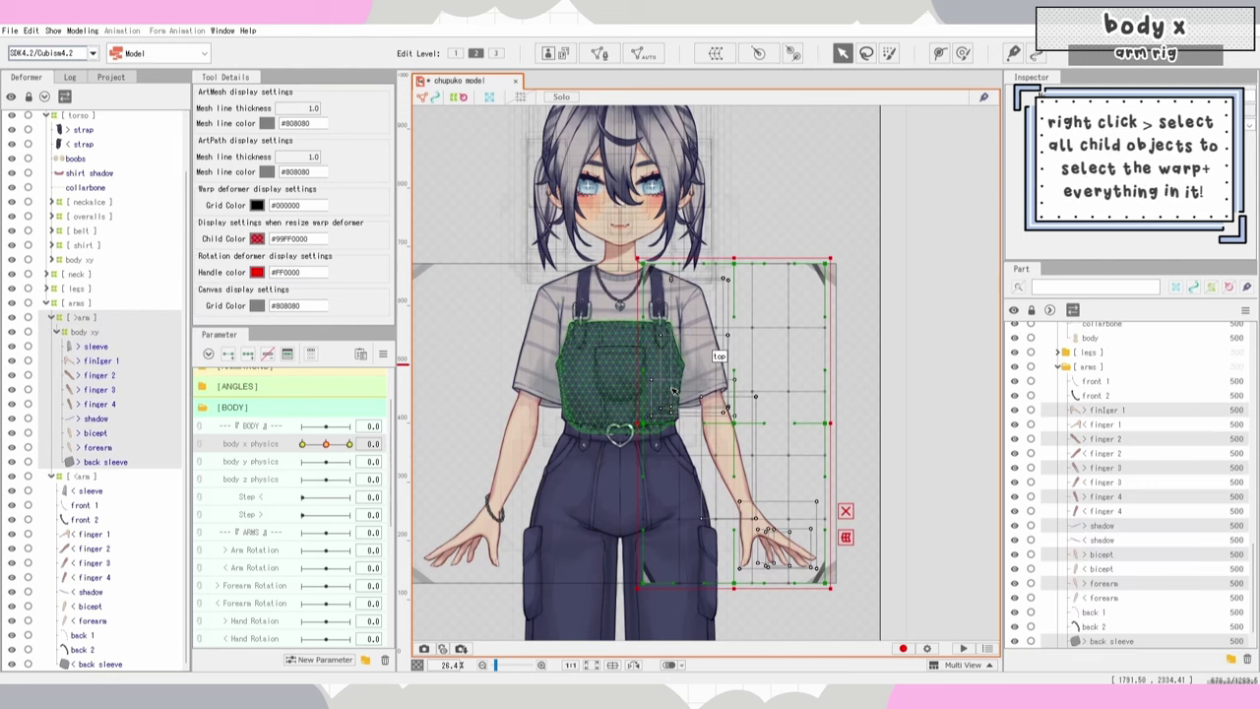
pyautogui.rightClick(720, 235)
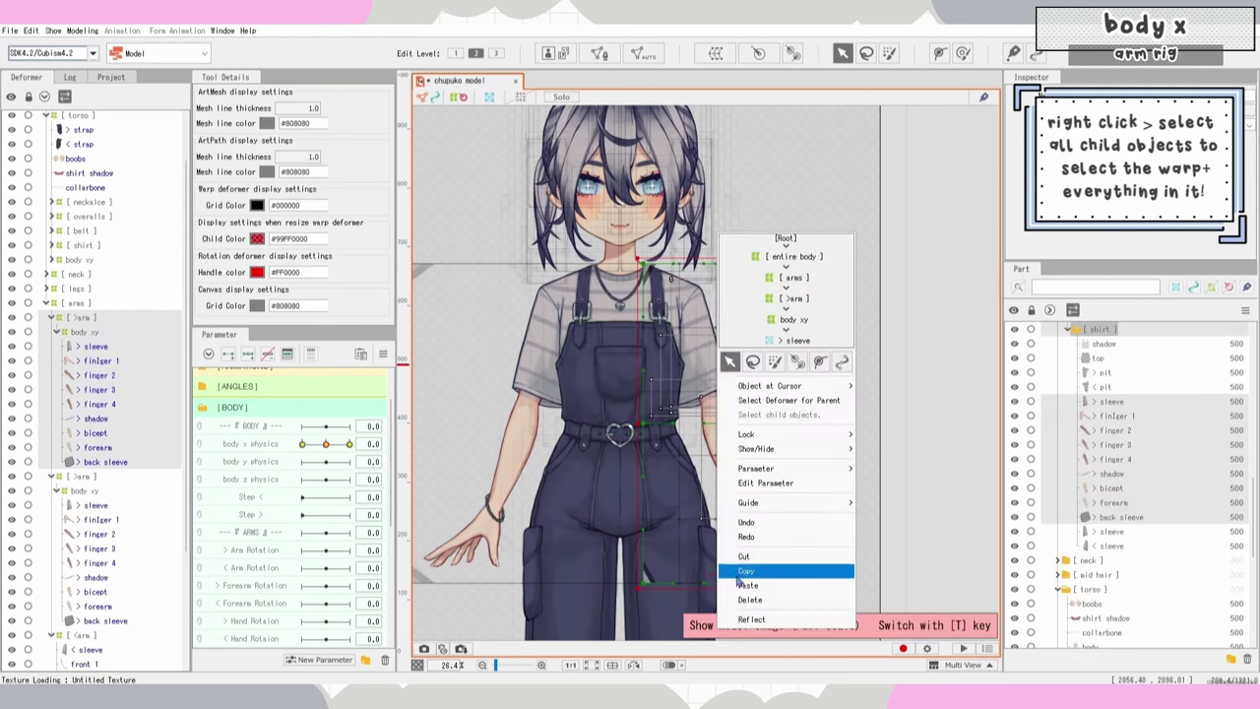
pyautogui.click(747, 621)
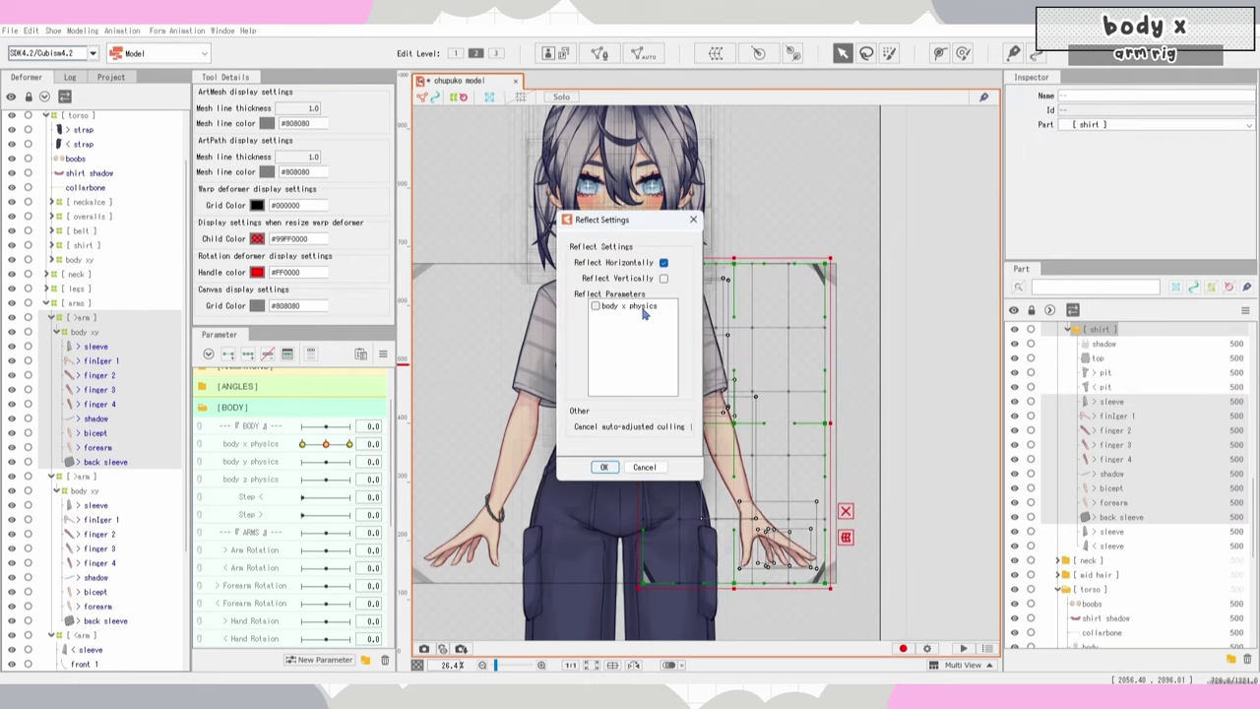
pyautogui.click(604, 468)
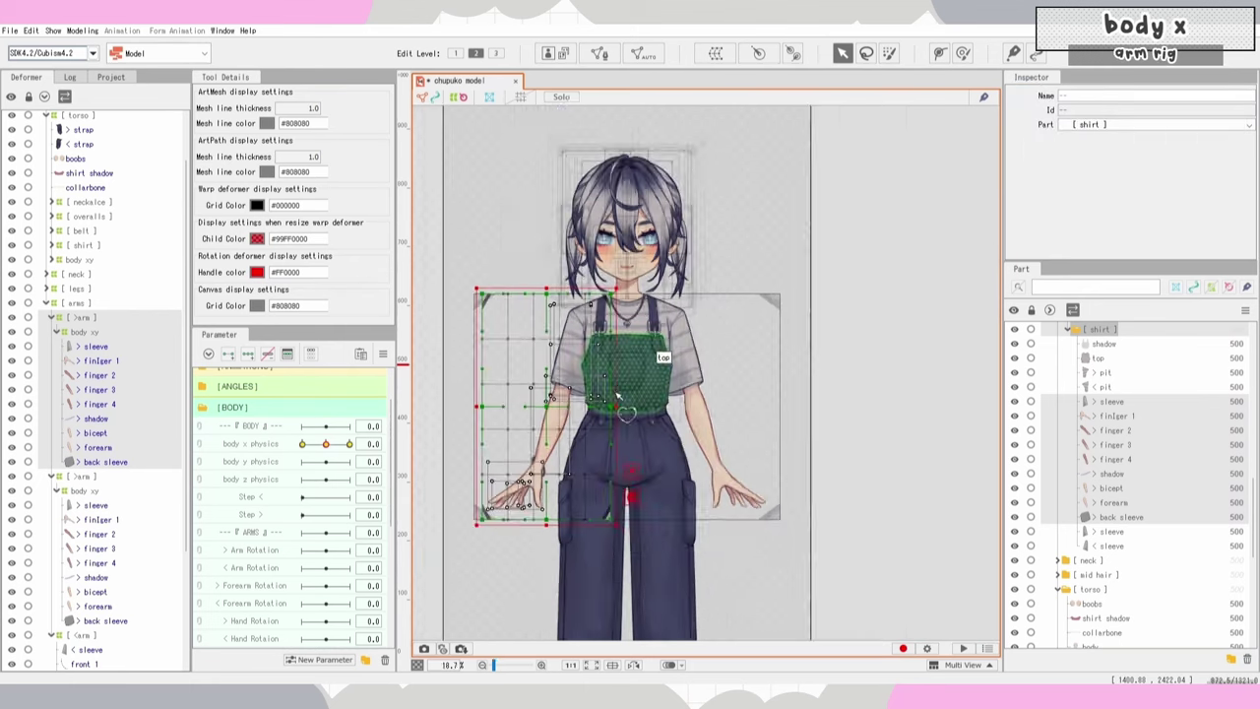
pyautogui.scroll(2, 499, 520)
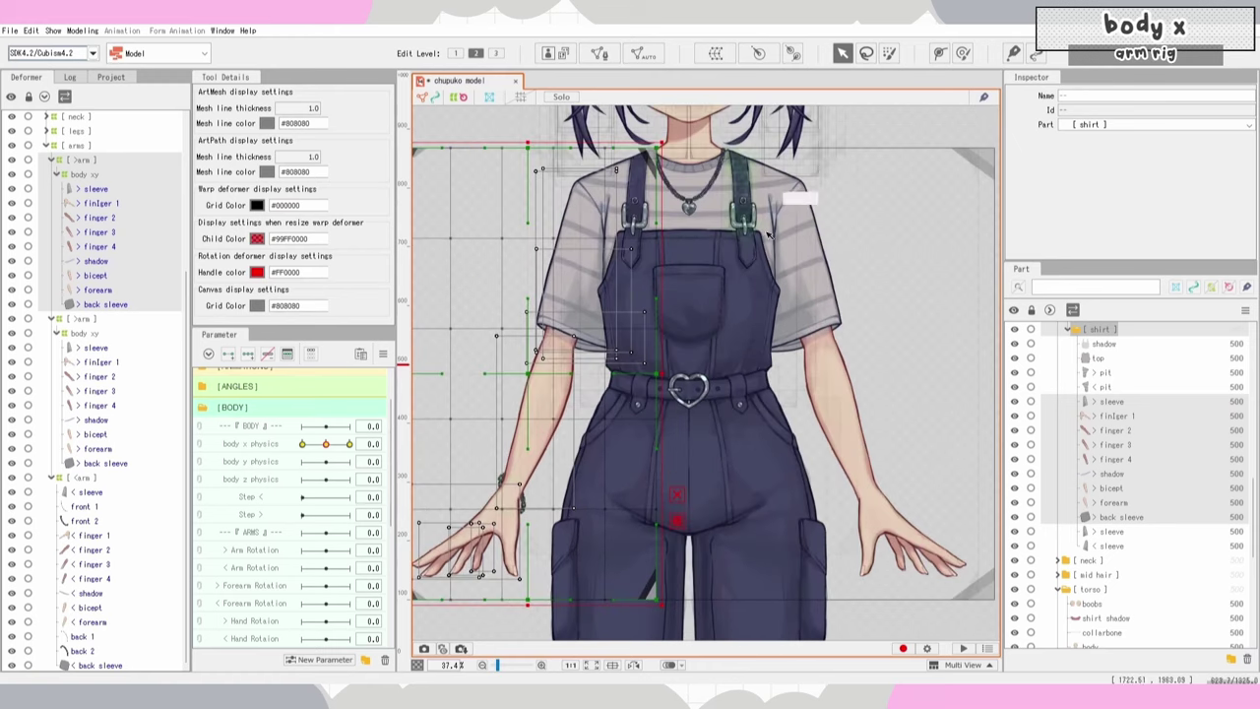
# Step: Move the bracelet meshes front 1, front 2, back 1 and back 2 from the old < arm warp into the mirrored arm's body xy warp
pyautogui.click(126, 652)
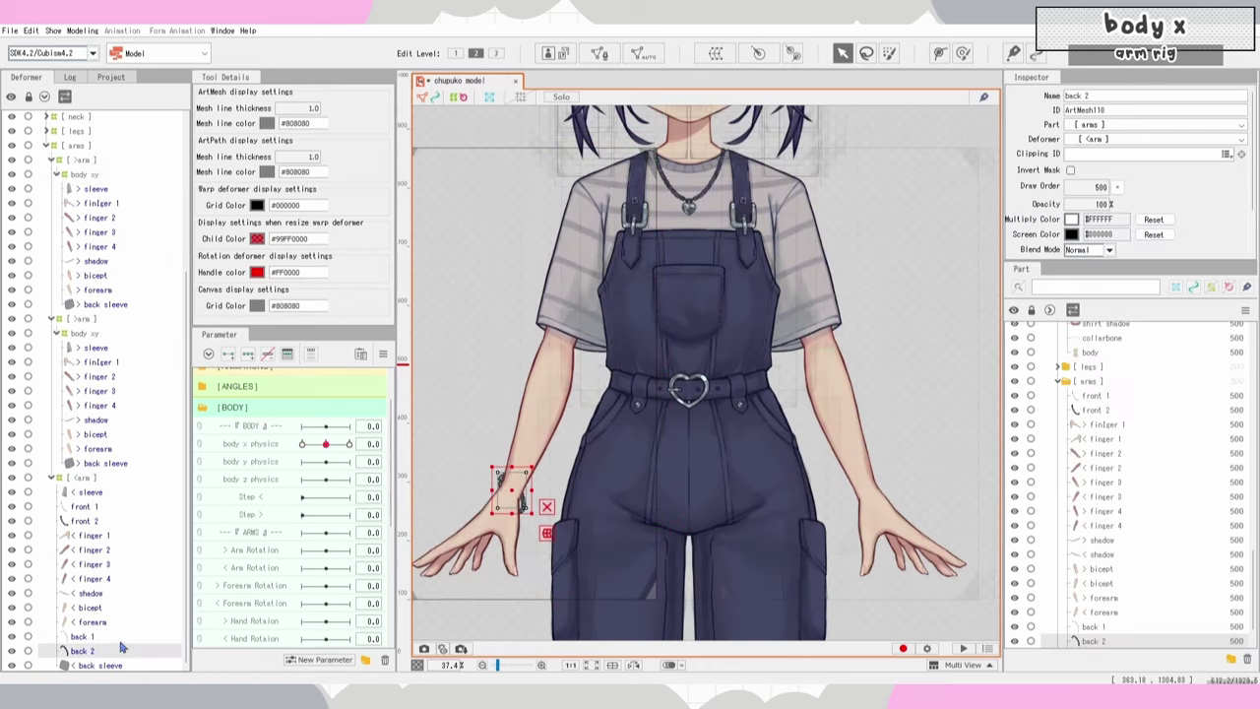
pyautogui.keyDown('ctrl'); pyautogui.click(83, 636); pyautogui.keyUp('ctrl')
pyautogui.keyDown('ctrl'); pyautogui.click(84, 520); pyautogui.keyUp('ctrl')
pyautogui.keyDown('ctrl'); pyautogui.click(85, 507); pyautogui.keyUp('ctrl')
pyautogui.moveTo(84, 520); pyautogui.dragTo(93, 310)
# Step: Delete the old < arm warp together with all its child objects
pyautogui.rightClick(100, 534)
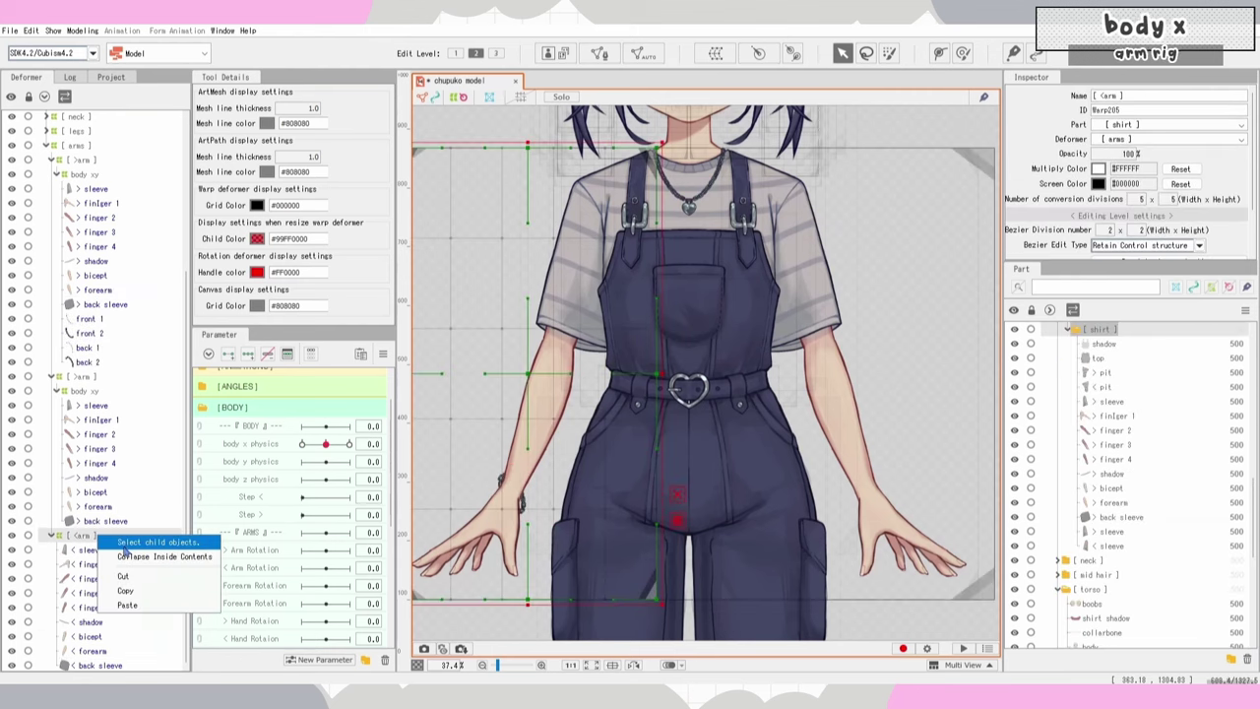
pyautogui.click(124, 546)
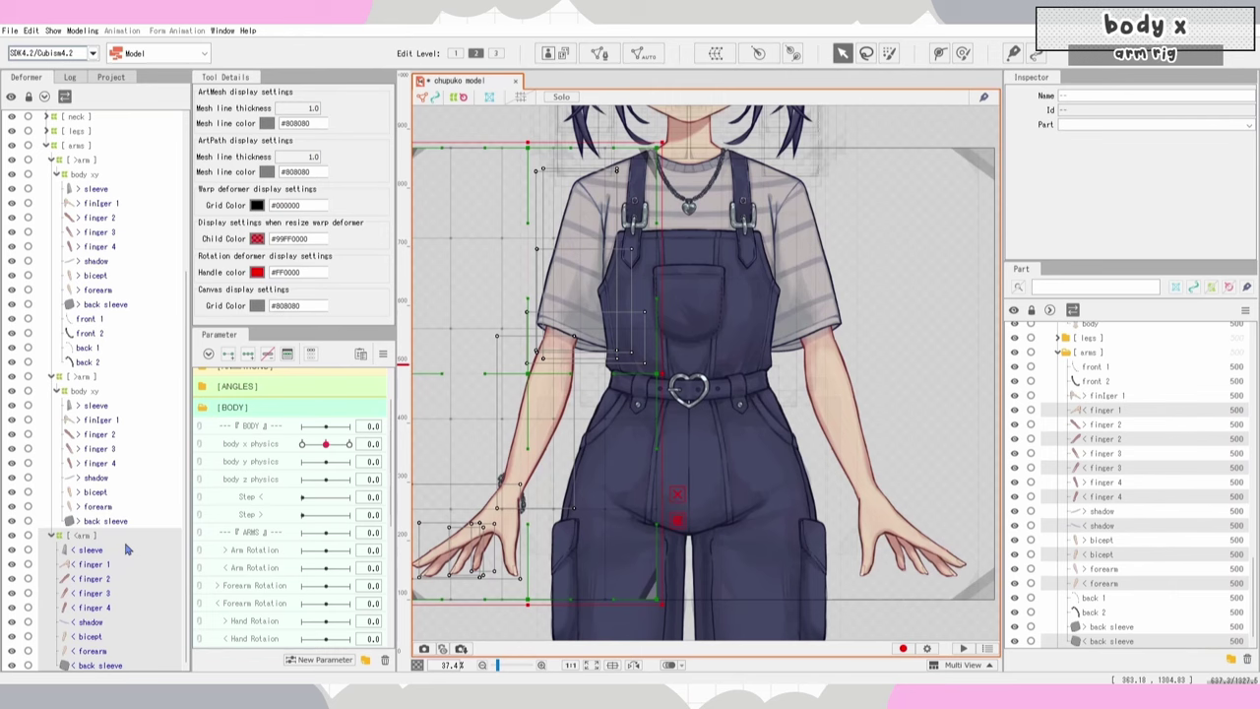
pyautogui.click(88, 477)
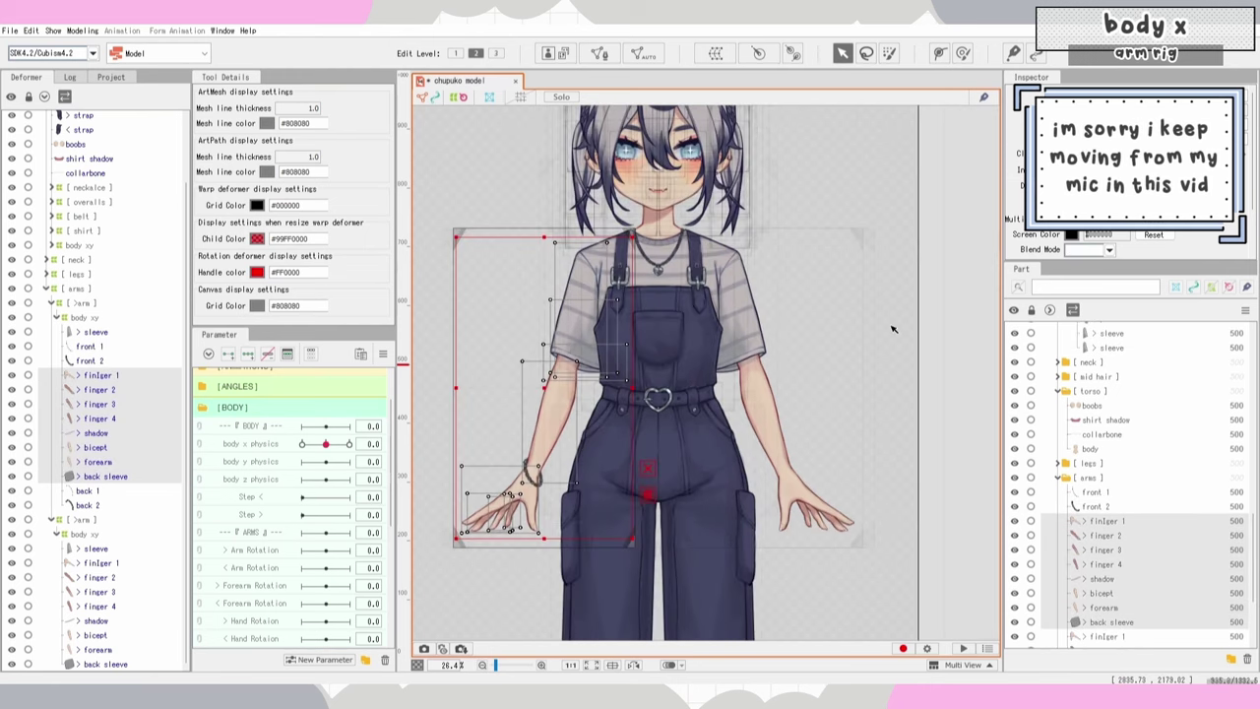
# Step: Compare the torso and both arms at body x physics 0 and 30, ending at 0
pyautogui.moveTo(340, 445)
pyautogui.mouseDown()
pyautogui.moveTo(281, 448)
pyautogui.moveTo(345, 445)
pyautogui.moveTo(325, 451)
pyautogui.mouseUp()
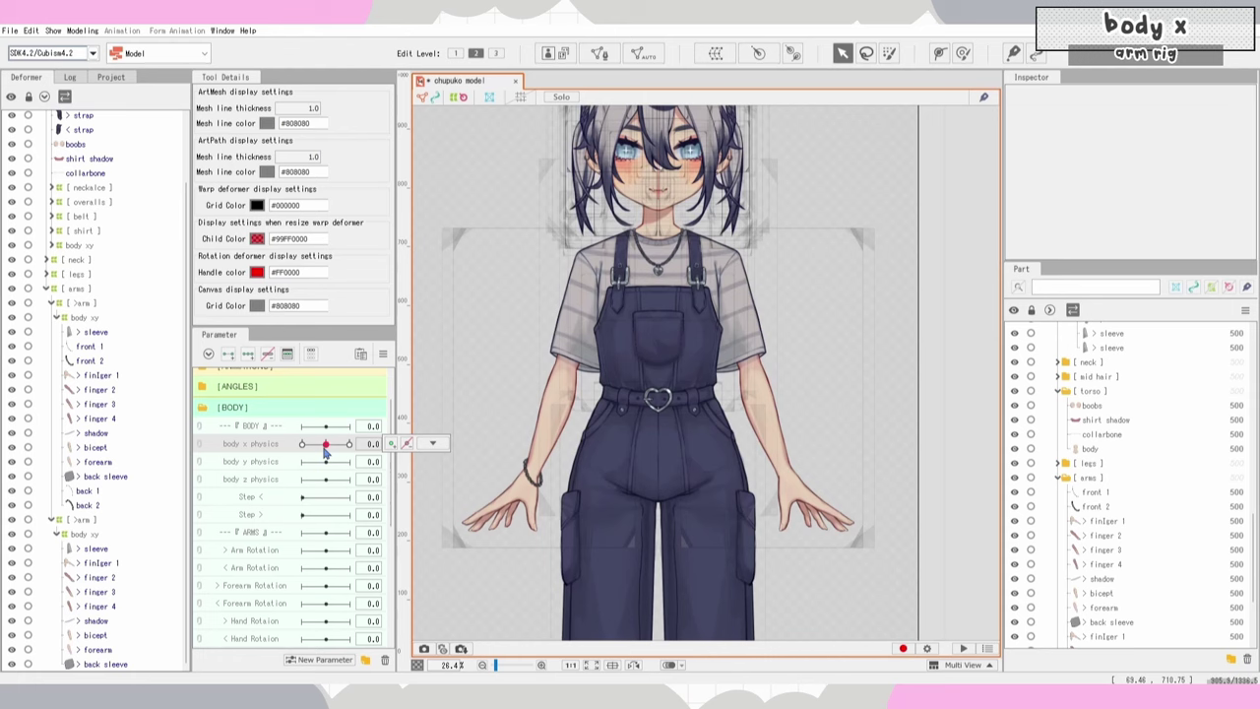
pyautogui.scroll(2, 606, 143)
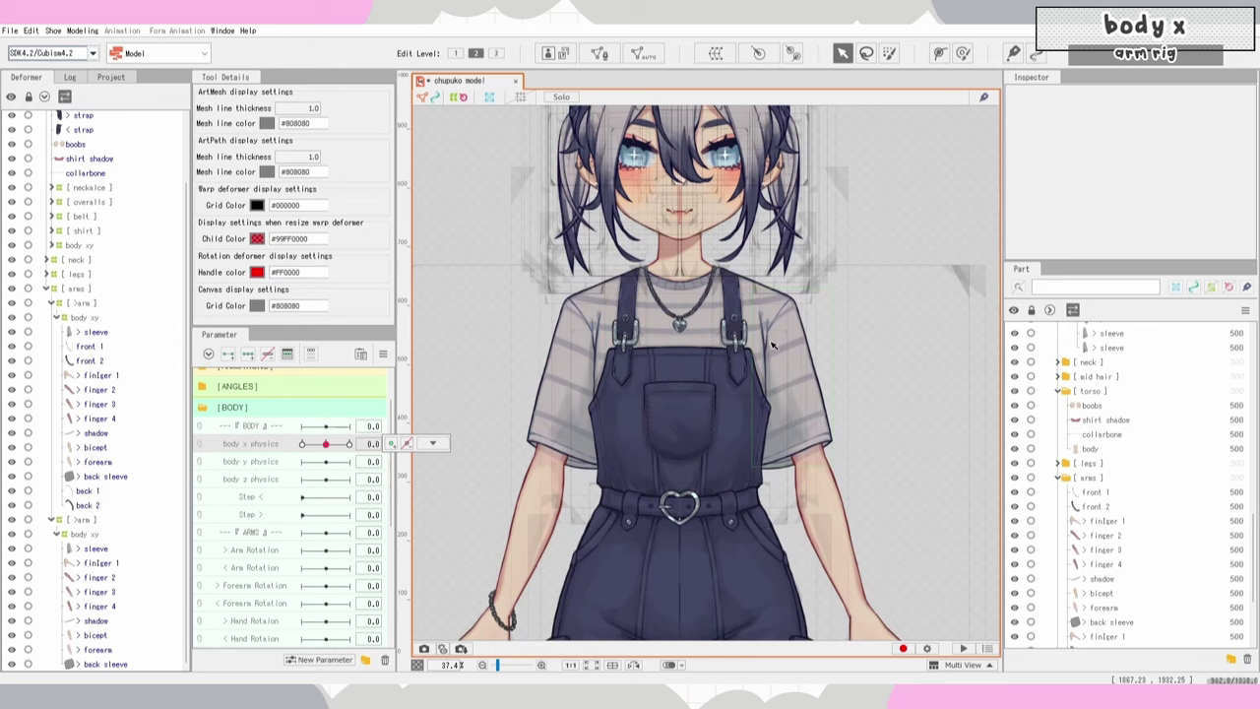
pyautogui.moveTo(326, 445); pyautogui.dragTo(408, 453)
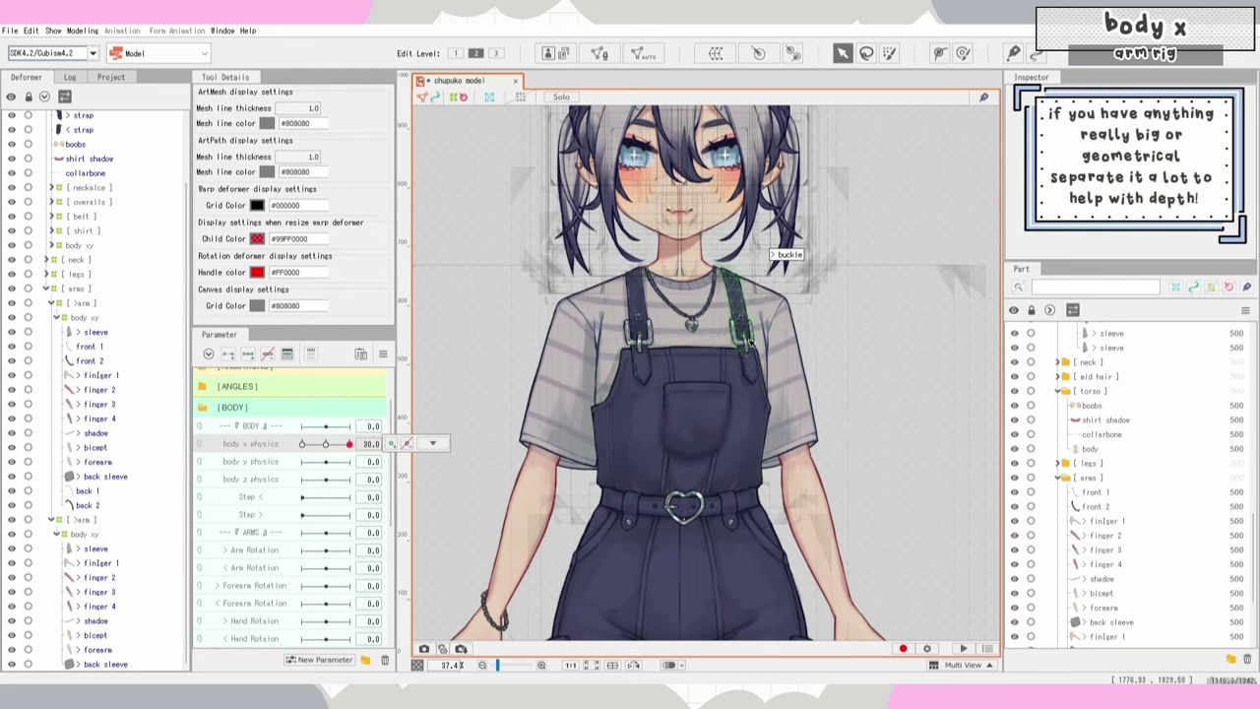
pyautogui.moveTo(350, 444)
pyautogui.mouseDown()
pyautogui.moveTo(306, 446)
pyautogui.moveTo(348, 445)
pyautogui.mouseUp()
pyautogui.click(326, 444)
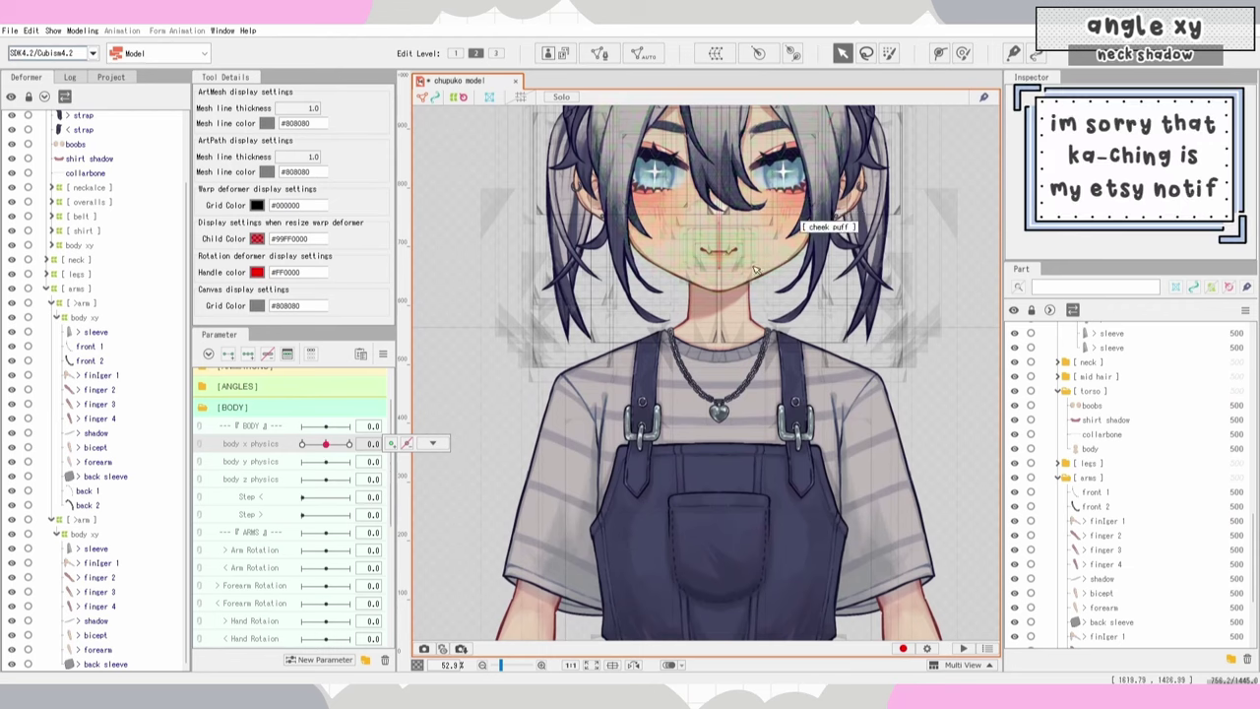
# Step: Create a parent warp deformer named angle xy with 2 x 3 Bezier divisions around the neck's shadow mesh
pyautogui.scroll(3, 749, 246)
pyautogui.scroll(3, 663, 345)
pyautogui.click(662, 345)
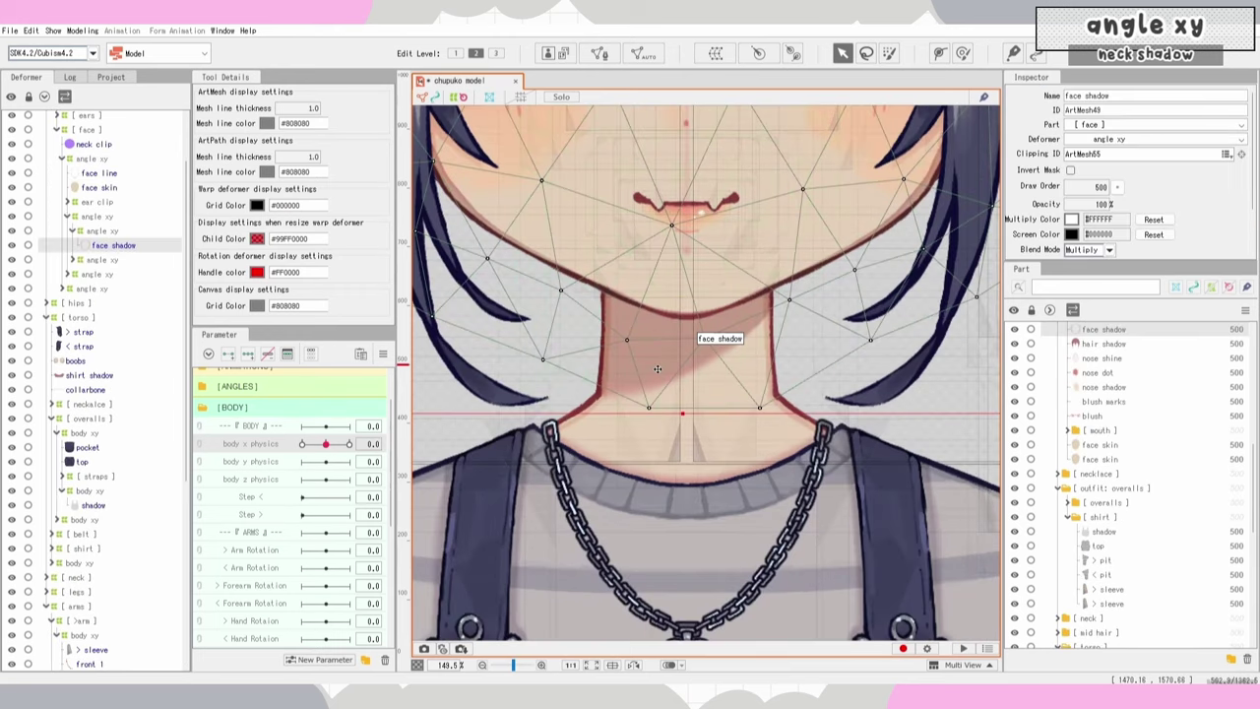
pyautogui.rightClick(660, 374)
pyautogui.moveTo(711, 409)
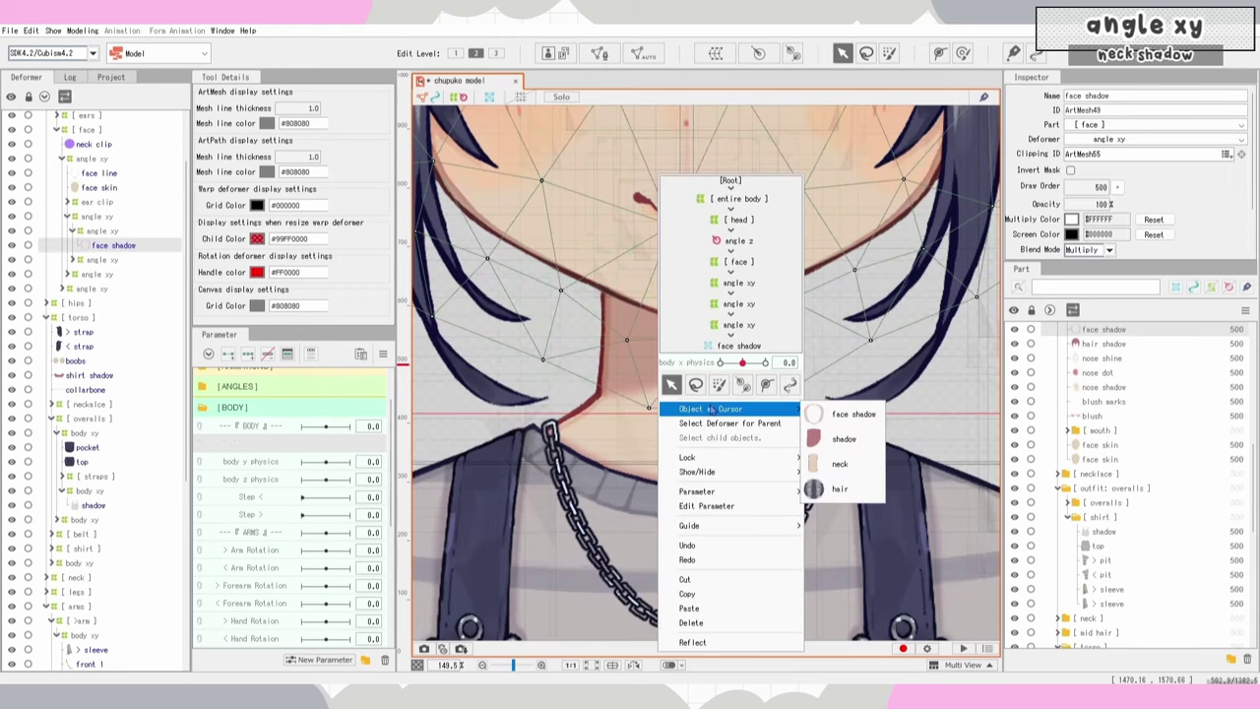
pyautogui.click(844, 440)
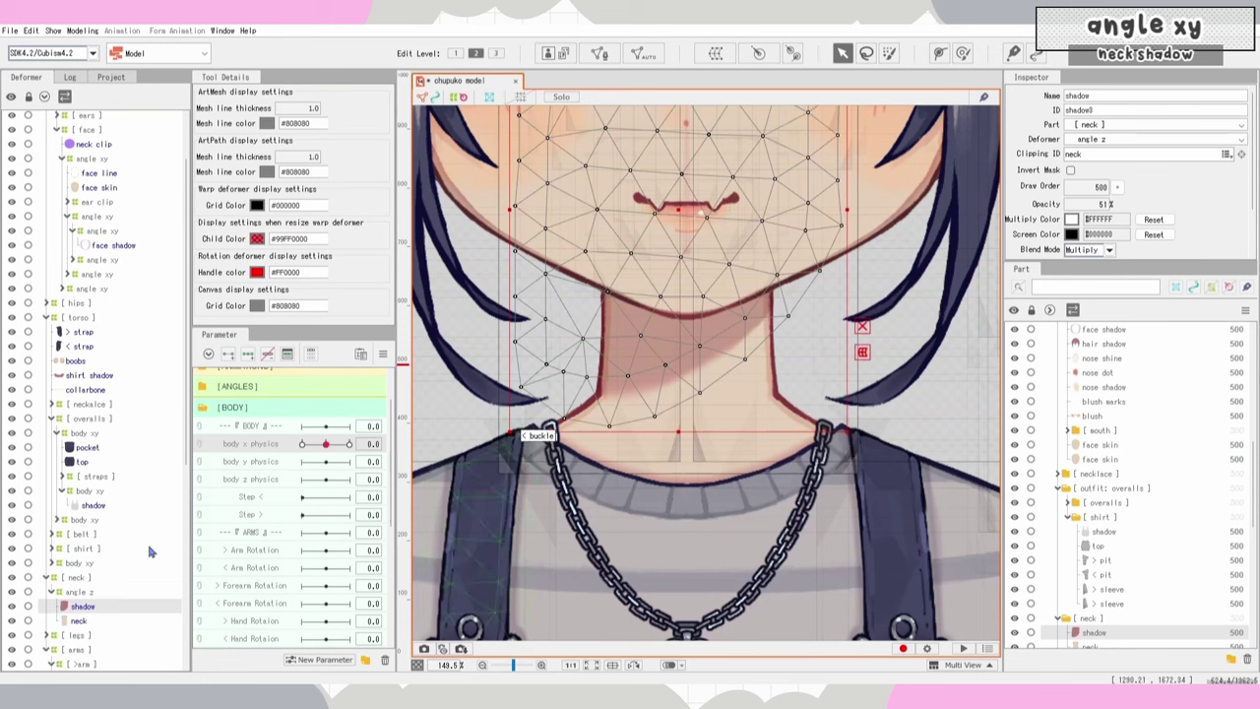
pyautogui.click(728, 54)
pyautogui.moveTo(648, 312); pyautogui.dragTo(465, 261)
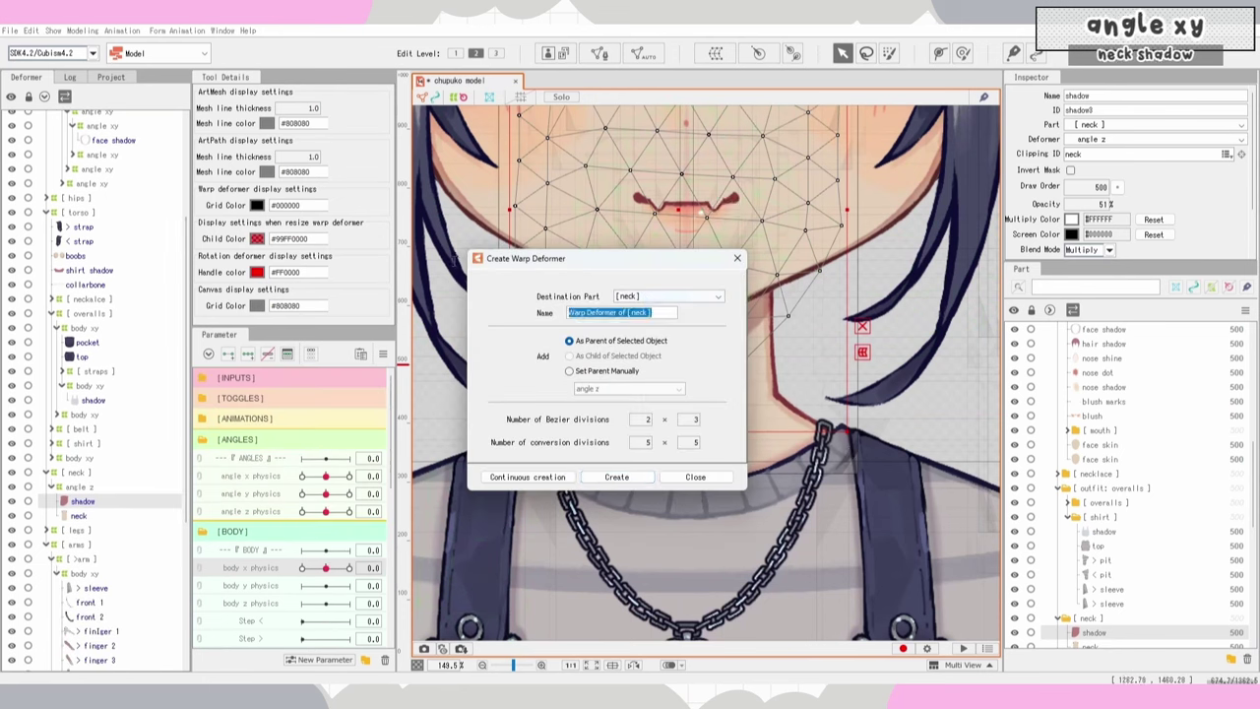
pyautogui.write('angle xy')
pyautogui.press('Return')
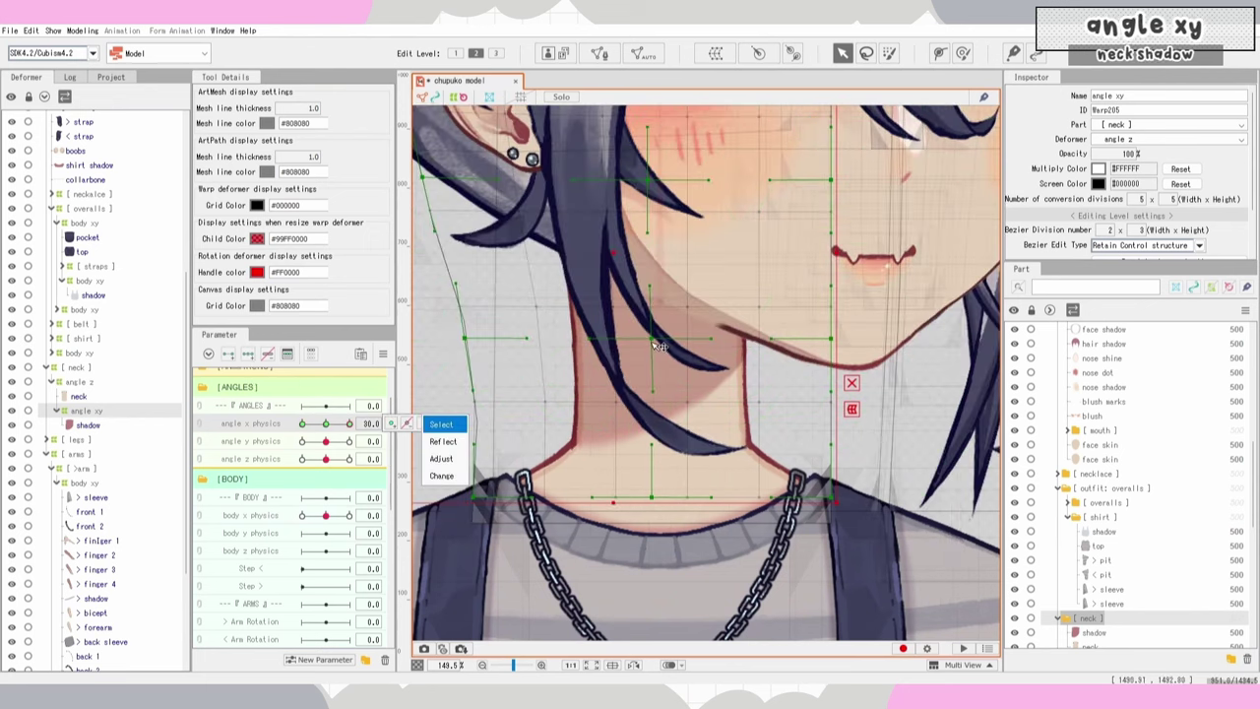
# Step: Shift the central and lower points of the neck shadow's angle xy warp toward the facing side at angle x physics 30 and -30
pyautogui.moveTo(653, 341); pyautogui.dragTo(722, 341)
pyautogui.moveTo(661, 500); pyautogui.dragTo(771, 489)
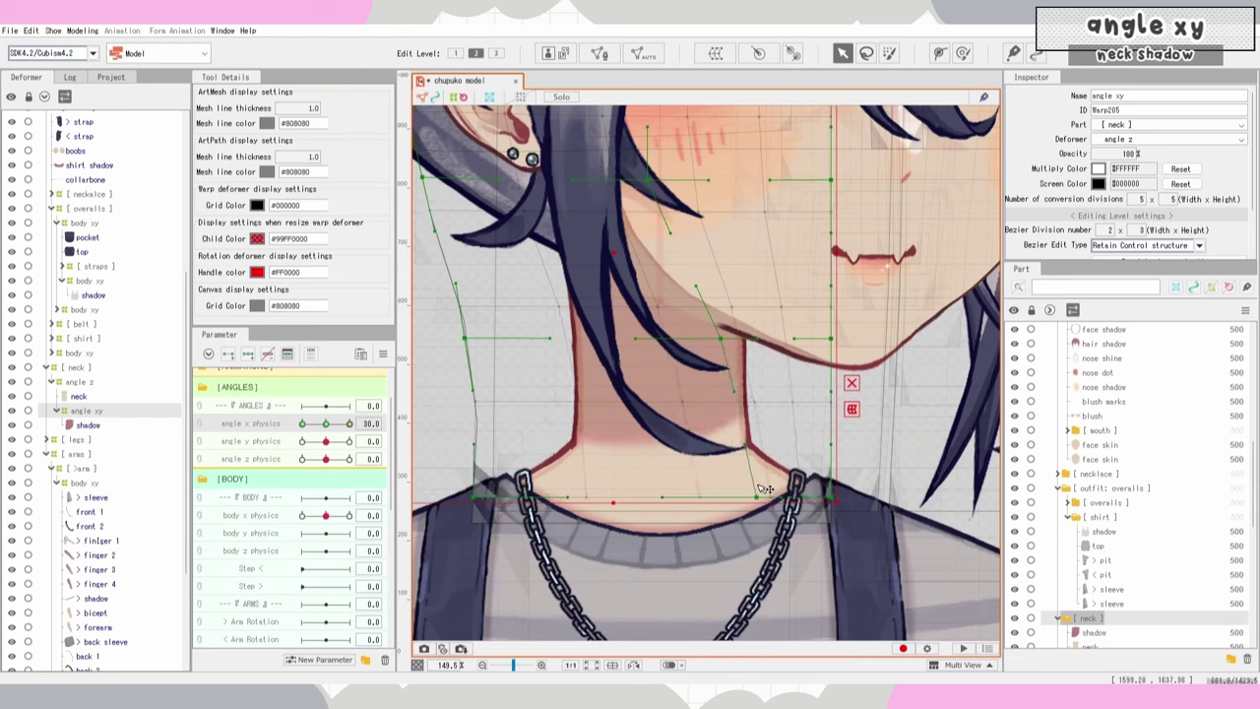
pyautogui.click(302, 424)
pyautogui.moveTo(658, 342); pyautogui.dragTo(613, 339)
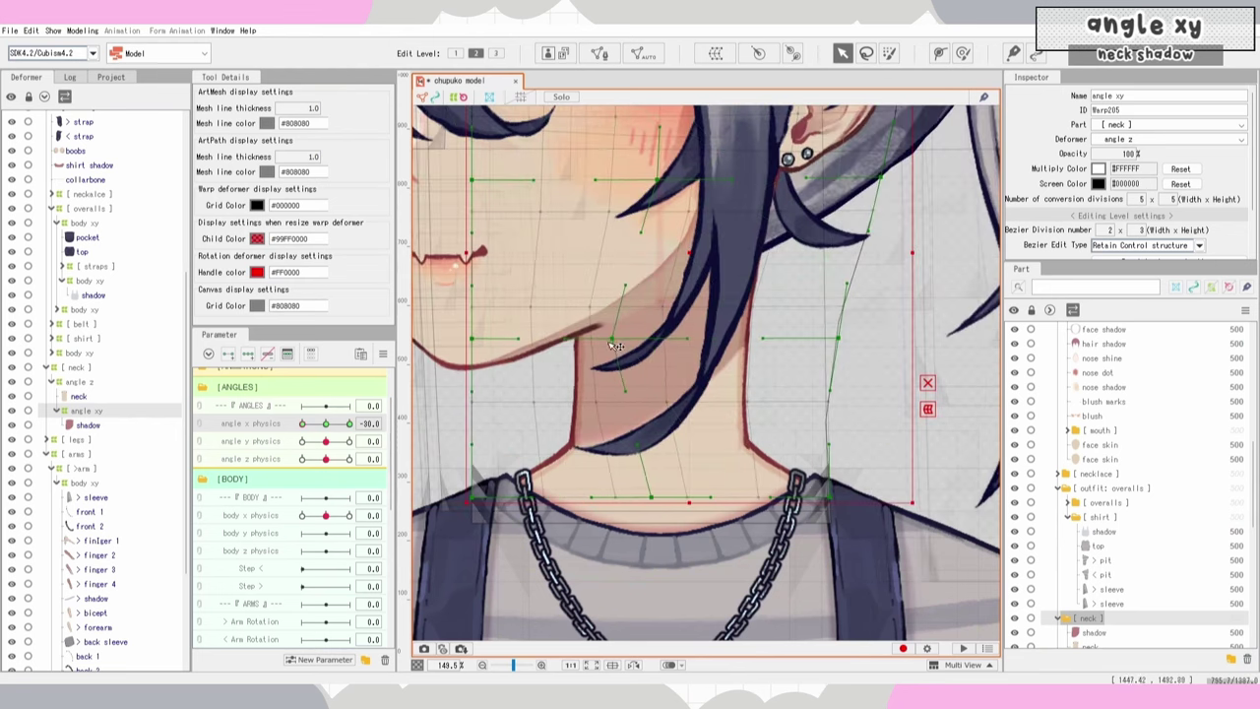
pyautogui.moveTo(653, 499); pyautogui.dragTo(587, 489)
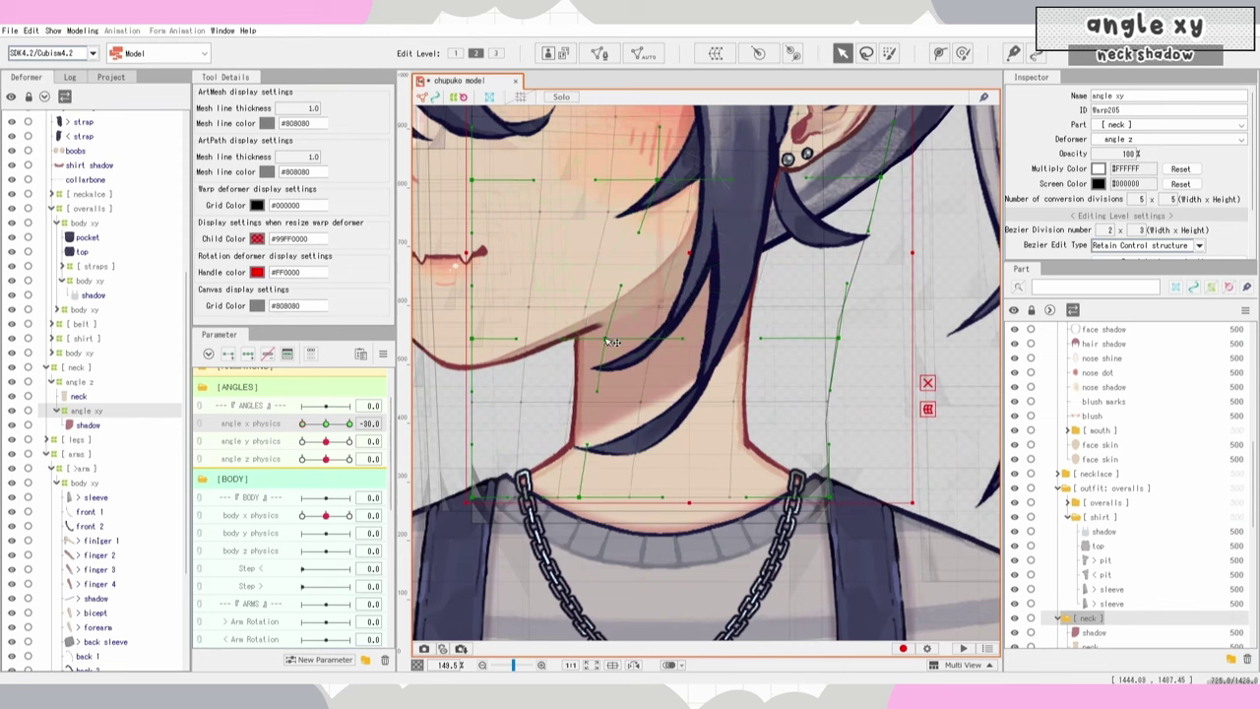
pyautogui.click(326, 423)
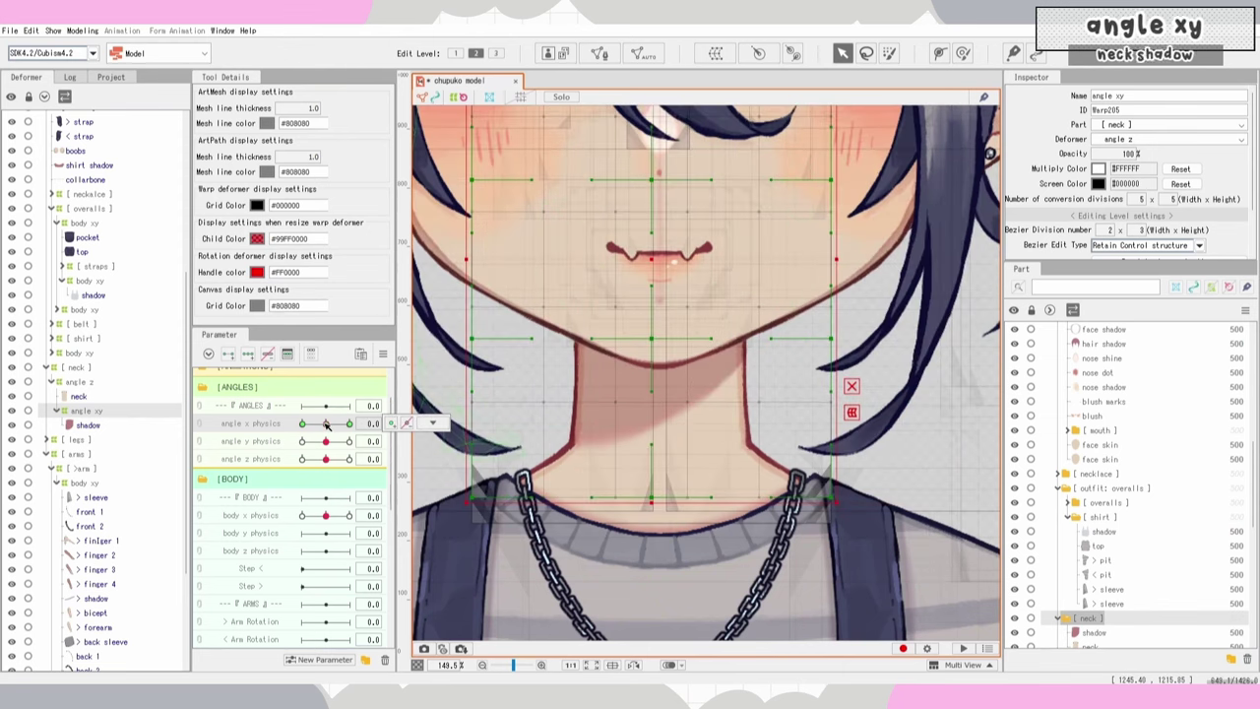
pyautogui.moveTo(326, 424)
pyautogui.mouseDown()
pyautogui.moveTo(349, 423)
pyautogui.moveTo(305, 424)
pyautogui.mouseUp()
pyautogui.click(326, 423)
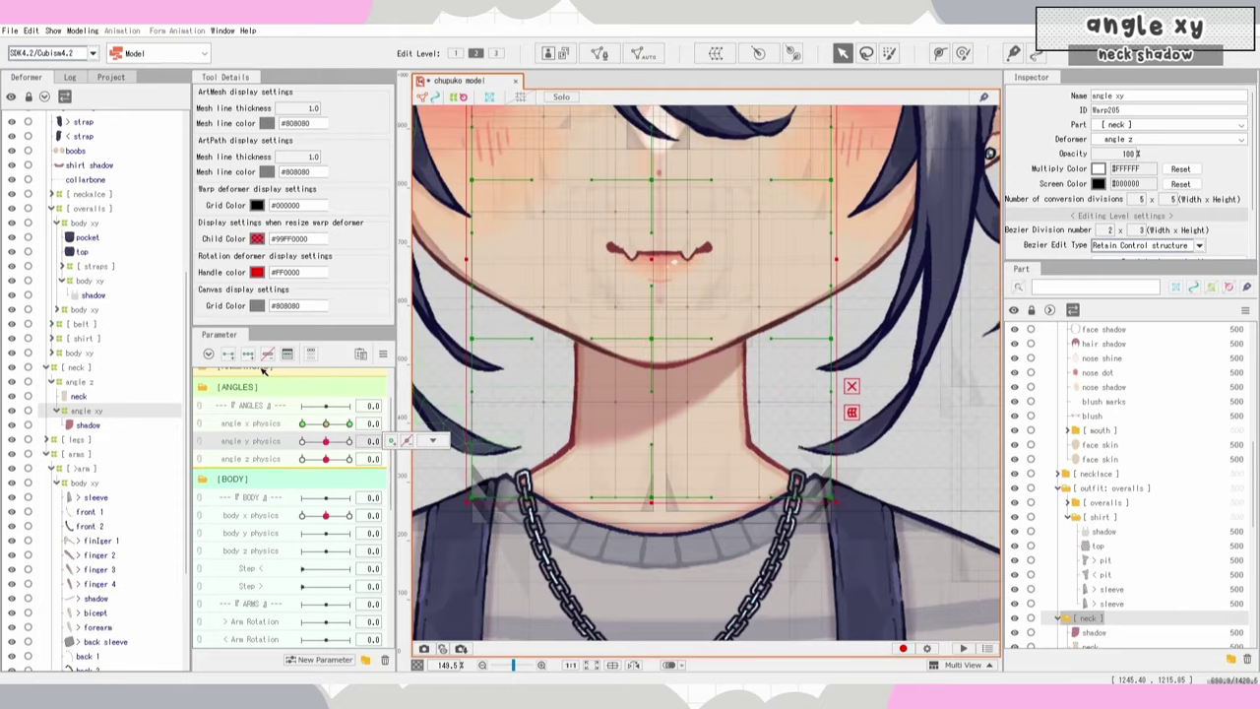
# Step: Key the neck shadow's angle xy warp on angle y physics and adjust it vertically at 30 and -30
pyautogui.click(350, 441)
pyautogui.moveTo(659, 459); pyautogui.dragTo(658, 475)
pyautogui.click(302, 441)
pyautogui.moveTo(661, 348); pyautogui.dragTo(659, 372)
pyautogui.click(326, 441)
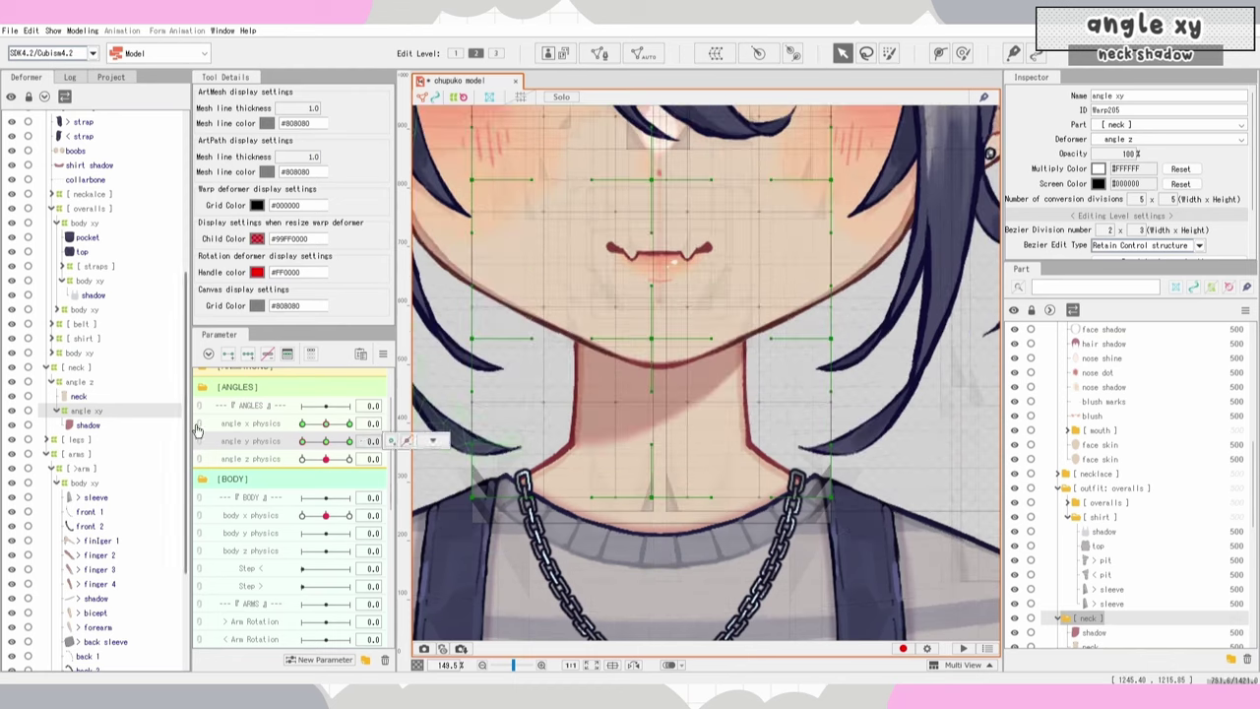
# Step: Link angle x physics with angle y physics and synthesize the corner keyforms for the neck shadow's warp
pyautogui.click(197, 431)
pyautogui.click(383, 355)
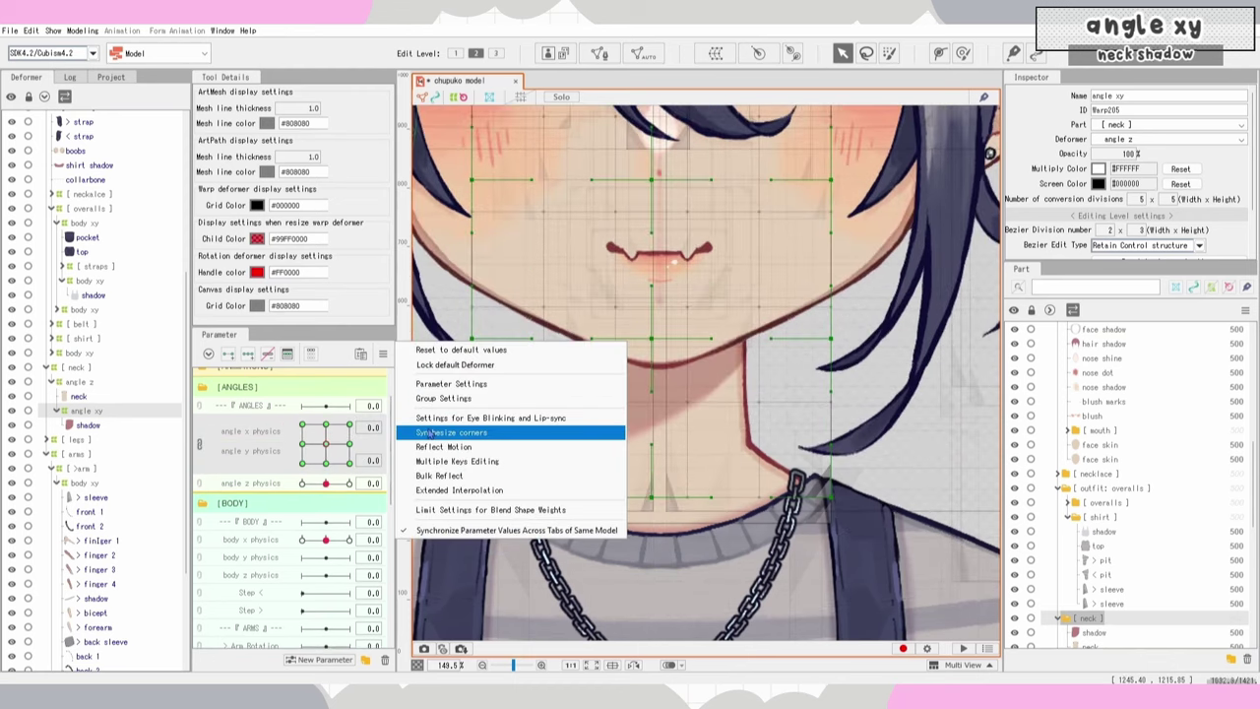
pyautogui.click(563, 434)
pyautogui.click(597, 475)
# Step: Adjust the lower edge of the neck shadow's warp at the two corners where angle y physics is -30 and angle x physics 30 or -30
pyautogui.moveTo(325, 444); pyautogui.dragTo(350, 464)
pyautogui.moveTo(832, 475); pyautogui.dragTo(832, 426)
pyautogui.moveTo(350, 464); pyautogui.dragTo(303, 464)
pyautogui.moveTo(568, 505); pyautogui.dragTo(599, 478)
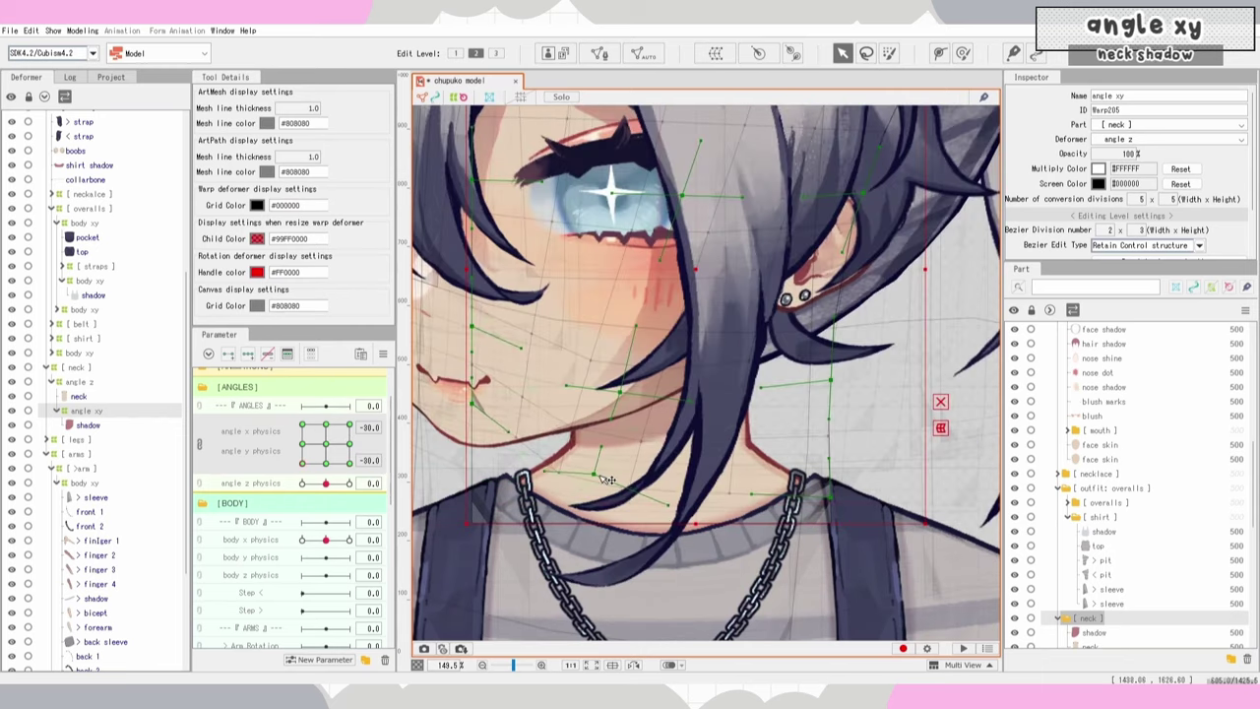
pyautogui.moveTo(302, 464); pyautogui.dragTo(326, 444)
# Step: Apply Ellipse Interpolation to the neck shadow warp's angle keyforms and unlink angle x physics from angle y physics
pyautogui.click(384, 354)
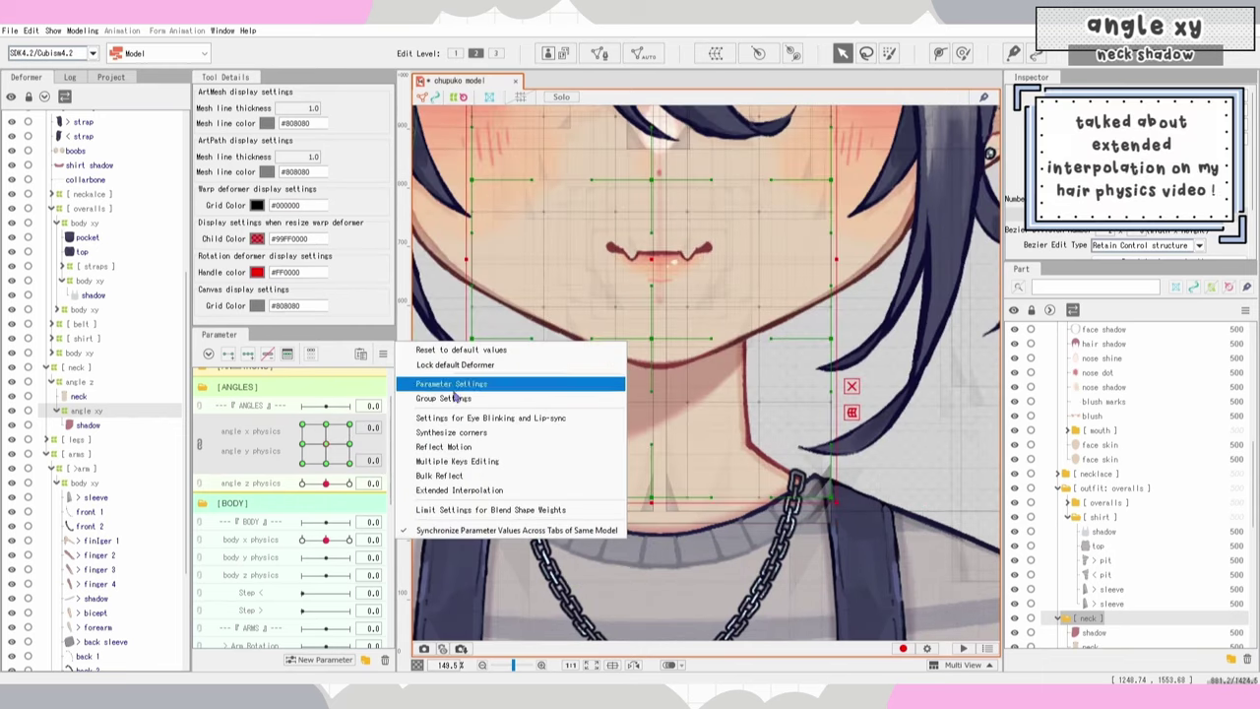
pyautogui.click(512, 486)
pyautogui.click(598, 378)
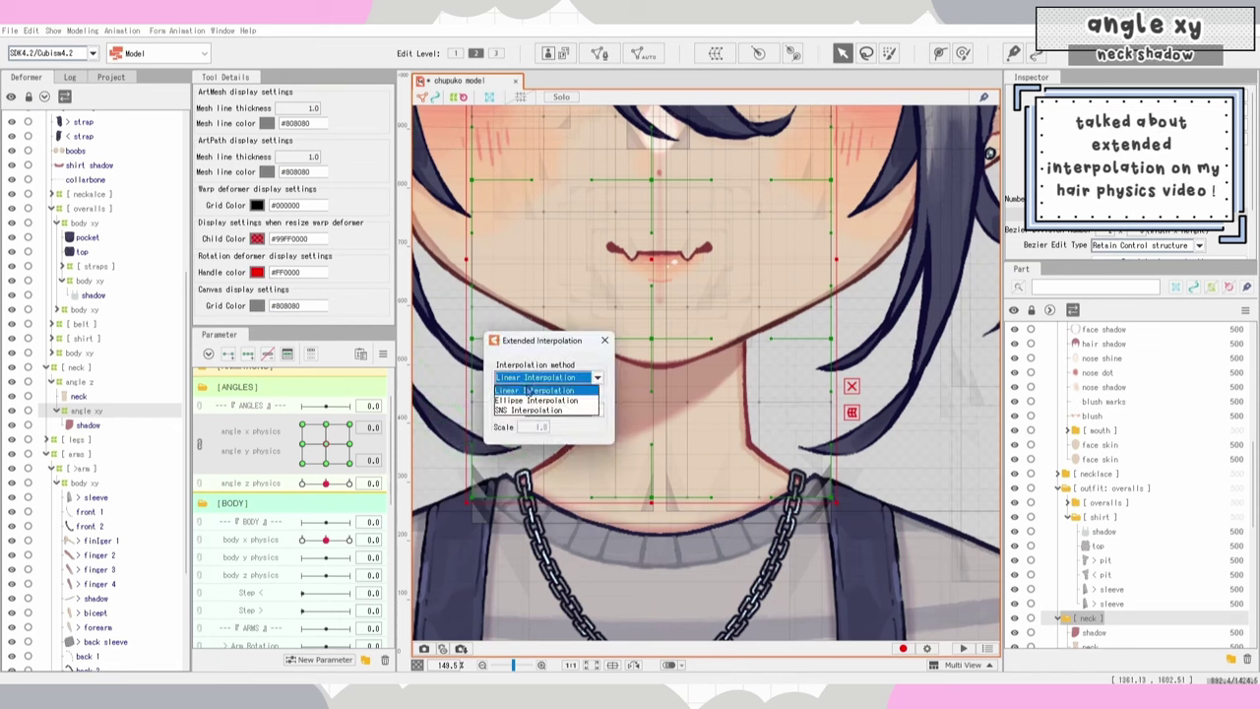
pyautogui.click(544, 401)
pyautogui.click(605, 341)
pyautogui.click(199, 445)
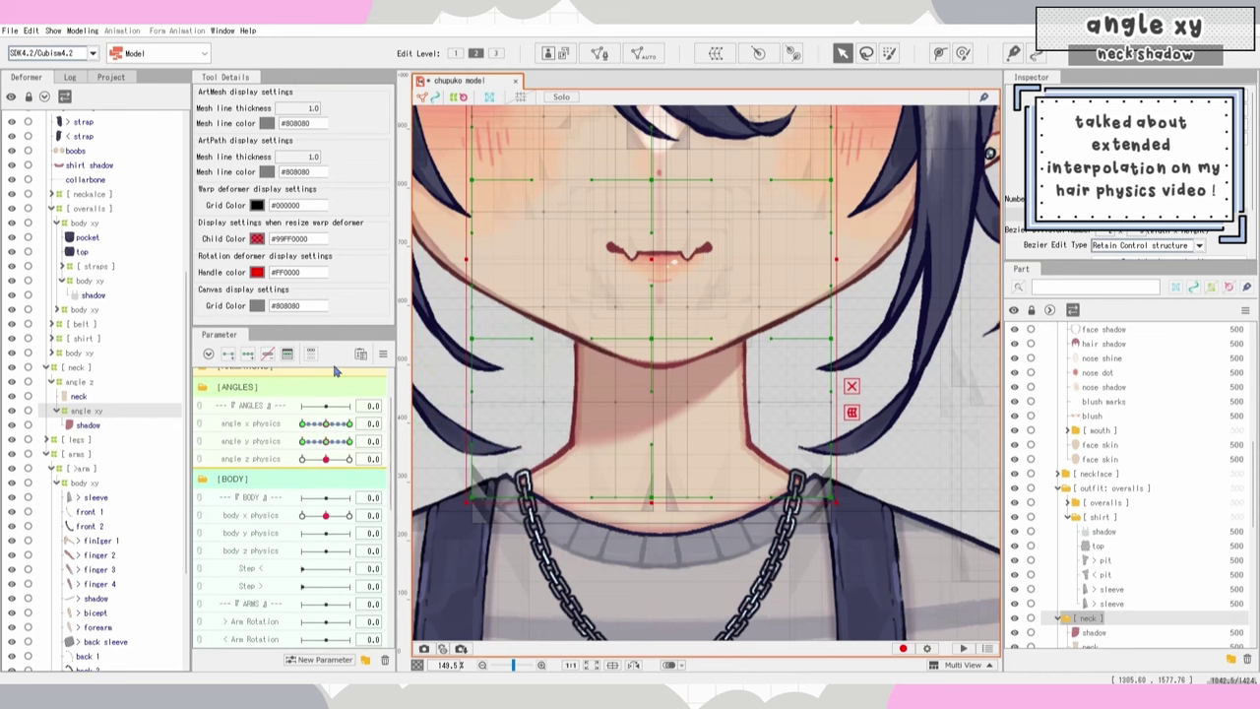
pyautogui.scroll(-3, 647, 281)
pyautogui.scroll(-2, 647, 282)
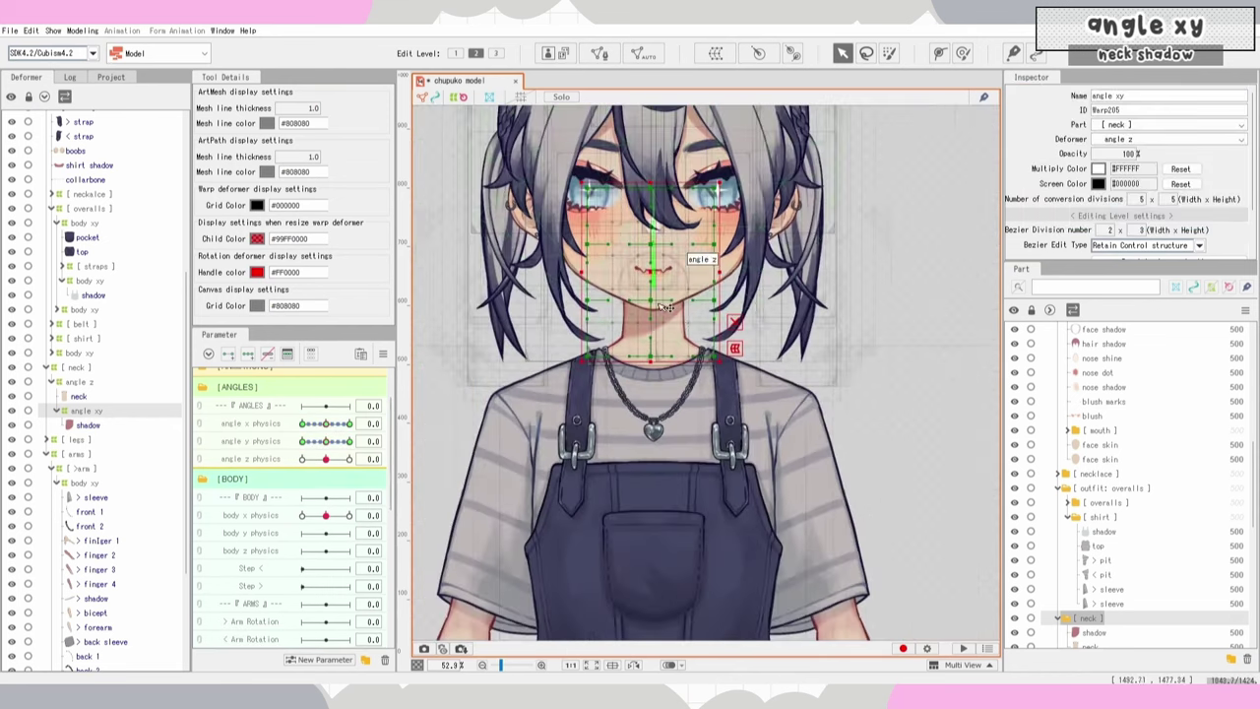
pyautogui.scroll(-2, 690, 344)
pyautogui.scroll(2, 701, 371)
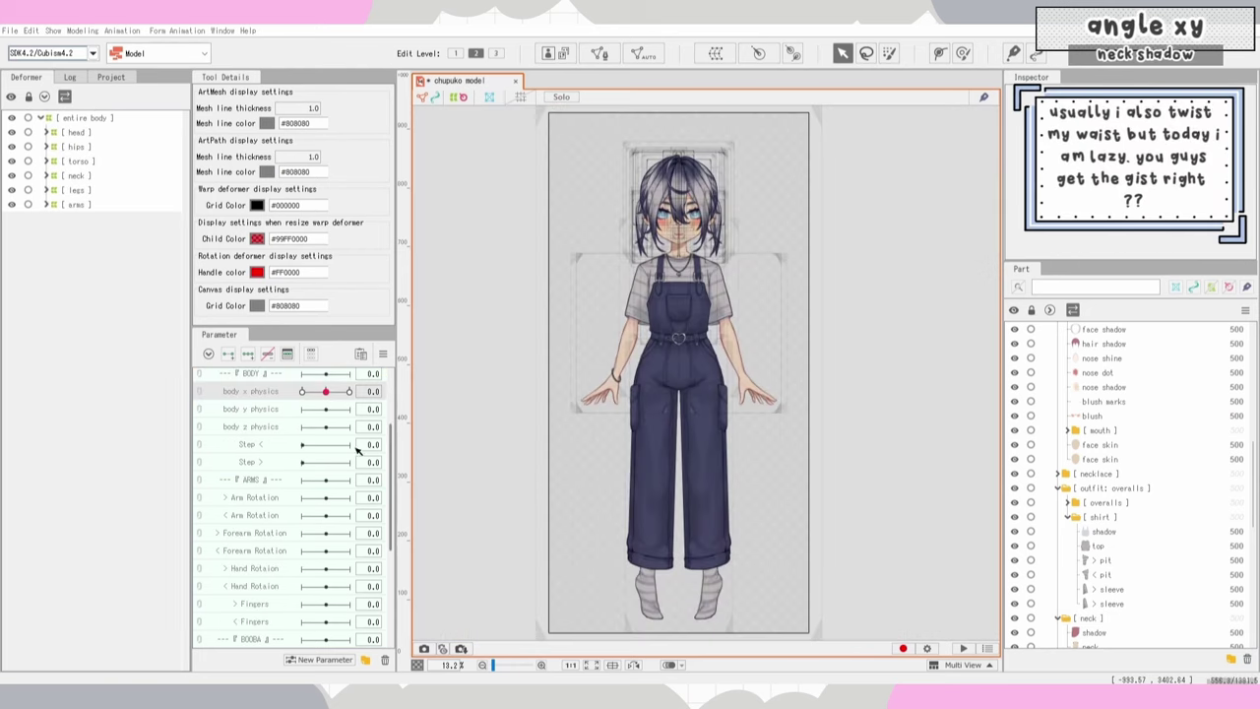
pyautogui.scroll(3, 357, 448)
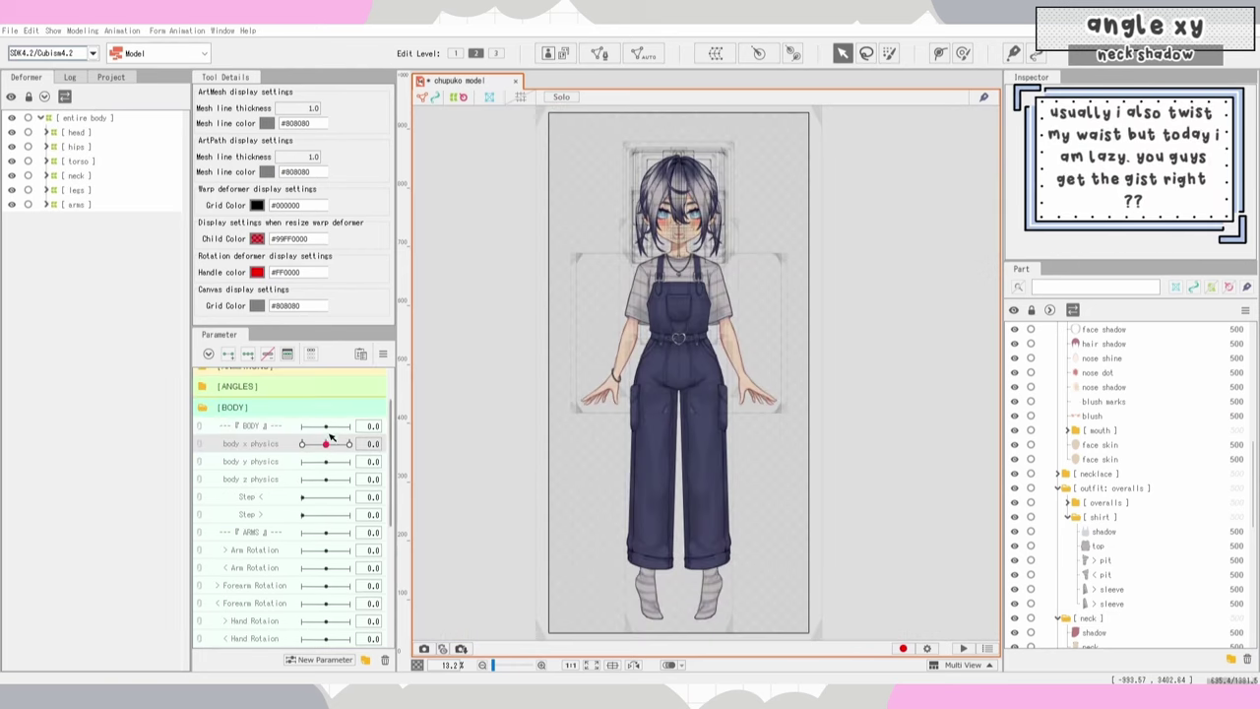
# Step: Preview the character's body turn across the body x physics range and return the parameter to 0
pyautogui.moveTo(326, 444); pyautogui.dragTo(277, 426)
pyautogui.click(326, 445)
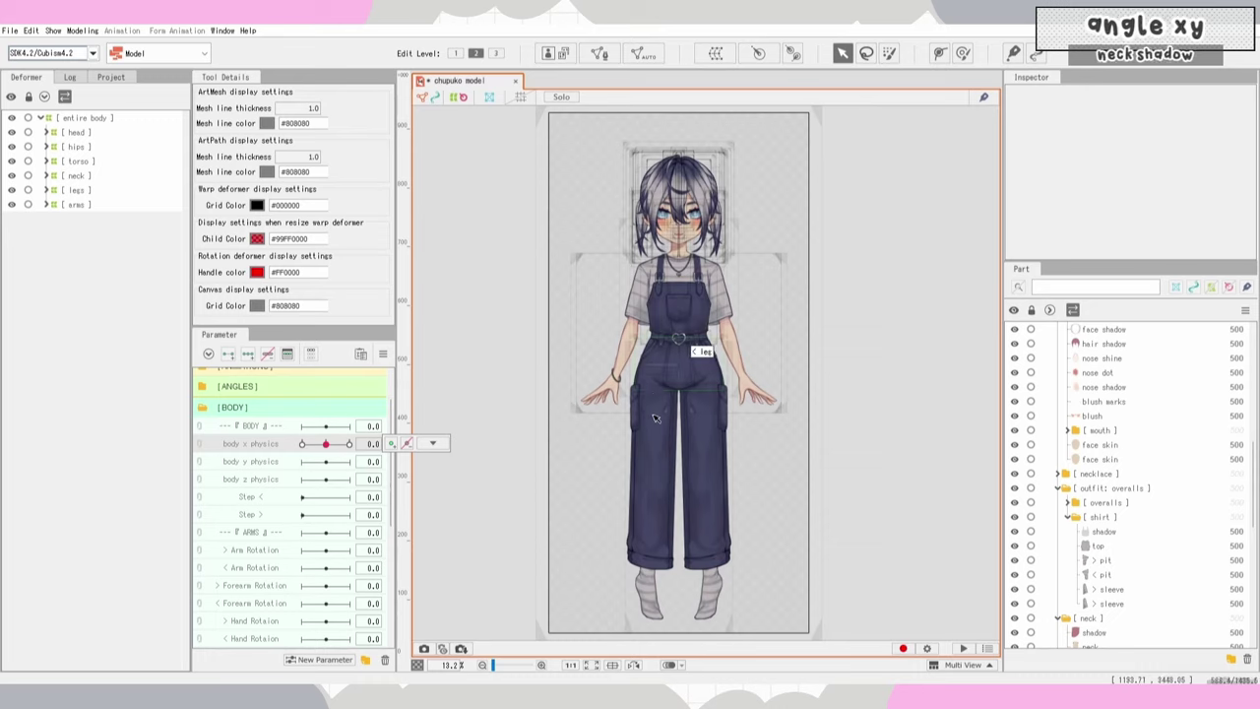
pyautogui.moveTo(325, 444); pyautogui.dragTo(295, 444)
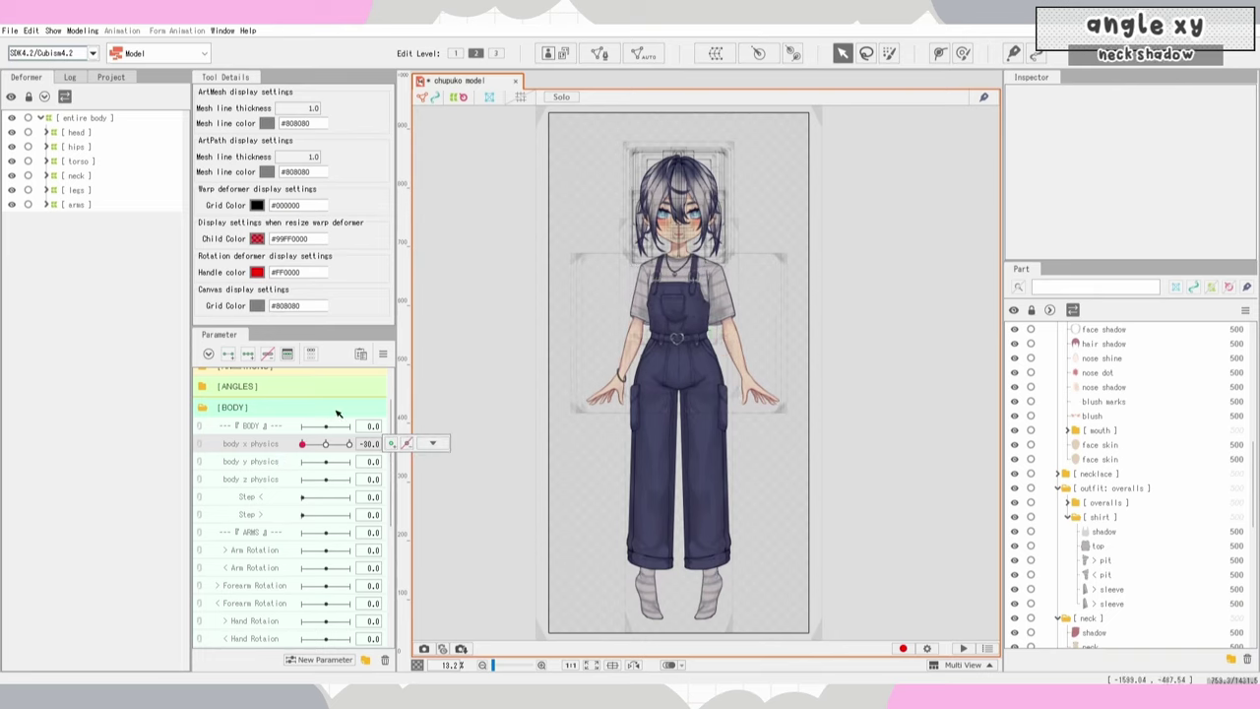
pyautogui.click(326, 444)
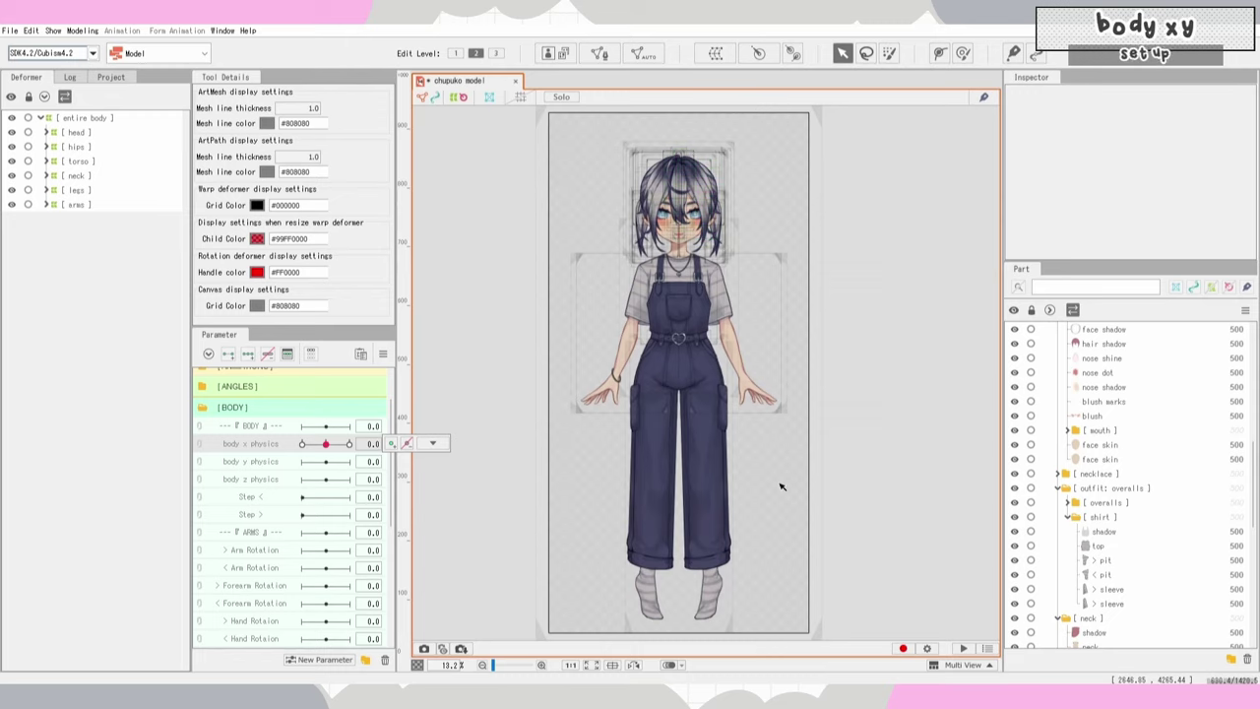
# Step: Create a parent warp deformer named body xy around the head, hips, torso, neck and arms deformers
pyautogui.click(94, 133)
pyautogui.keyDown('ctrl'); pyautogui.click(93, 148); pyautogui.keyUp('ctrl')
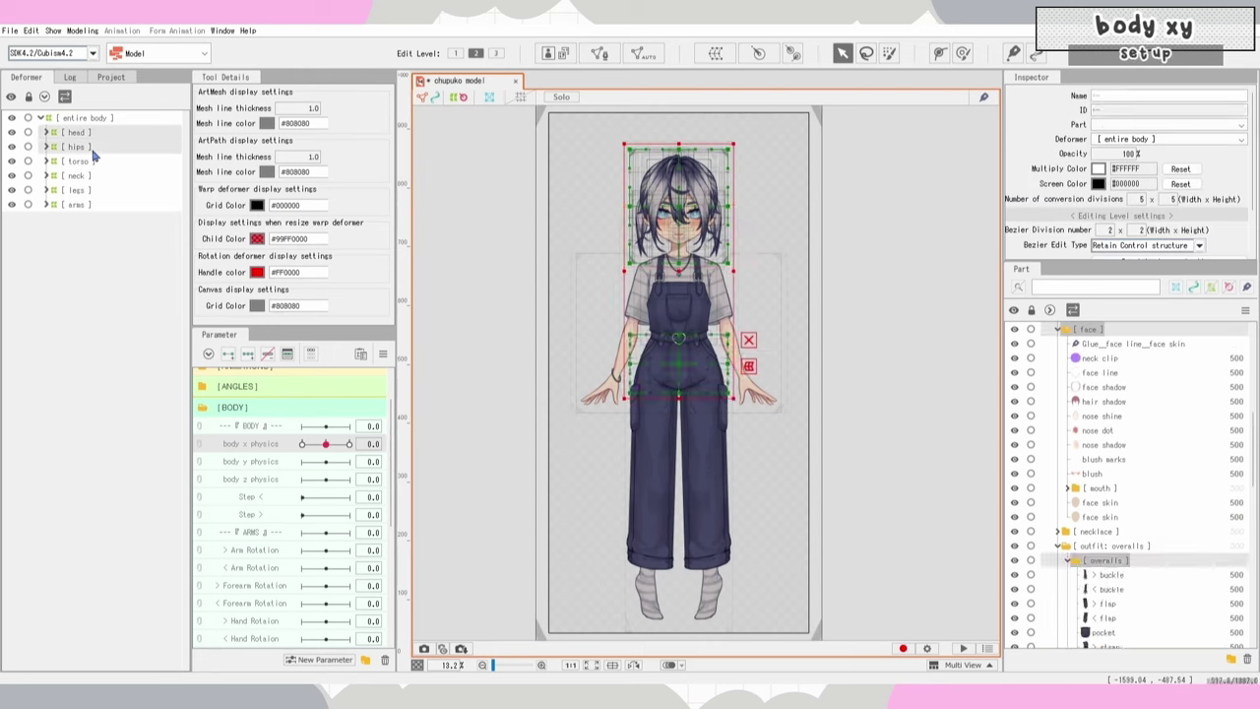
pyautogui.keyDown('ctrl'); pyautogui.click(96, 163); pyautogui.keyUp('ctrl')
pyautogui.keyDown('ctrl'); pyautogui.click(98, 177); pyautogui.keyUp('ctrl')
pyautogui.keyDown('ctrl'); pyautogui.click(95, 204); pyautogui.keyUp('ctrl')
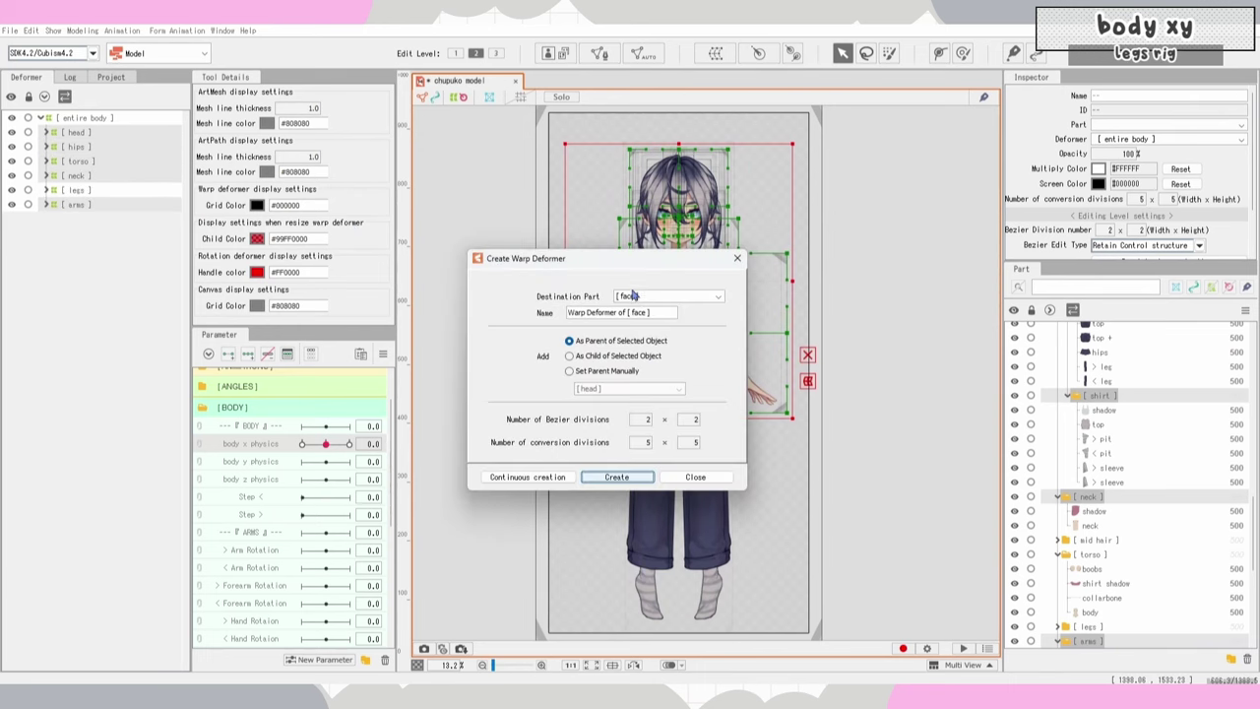
pyautogui.moveTo(651, 312); pyautogui.dragTo(532, 291)
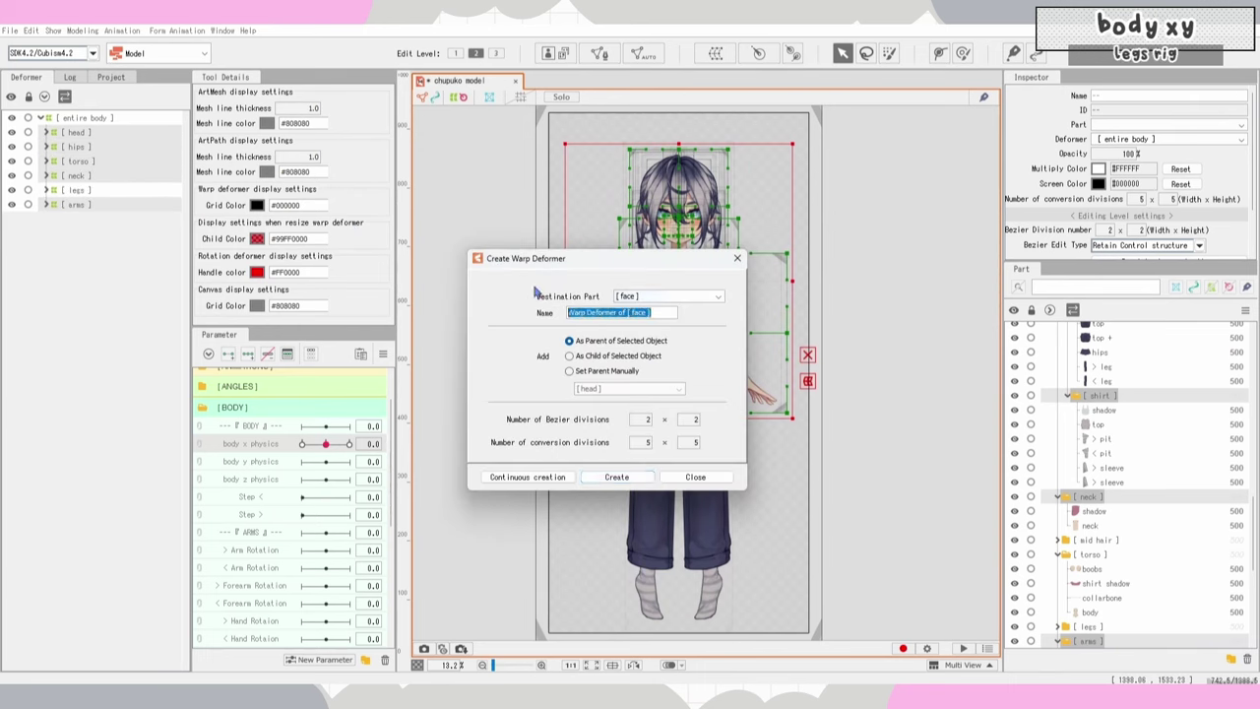
pyautogui.write('body xy')
pyautogui.press('Return')
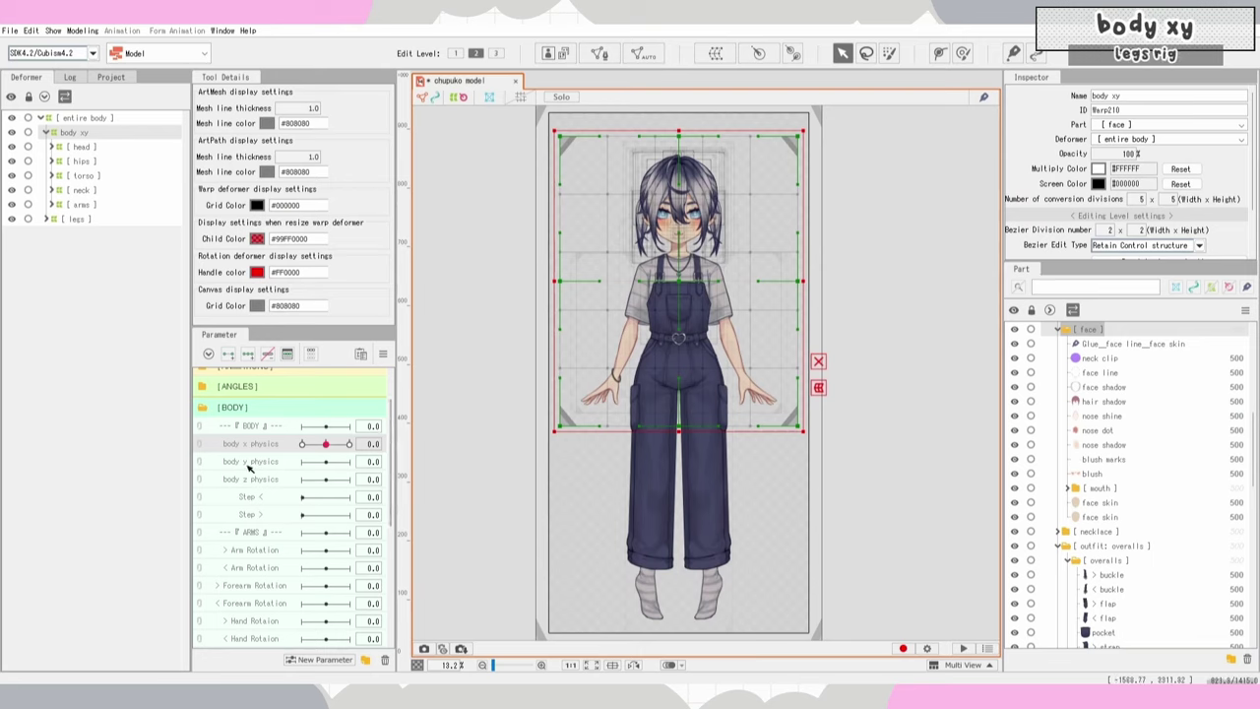
# Step: Key the body xy warp with three points on body y physics, moving it up at 30 and down at -30
pyautogui.click(248, 465)
pyautogui.click(248, 356)
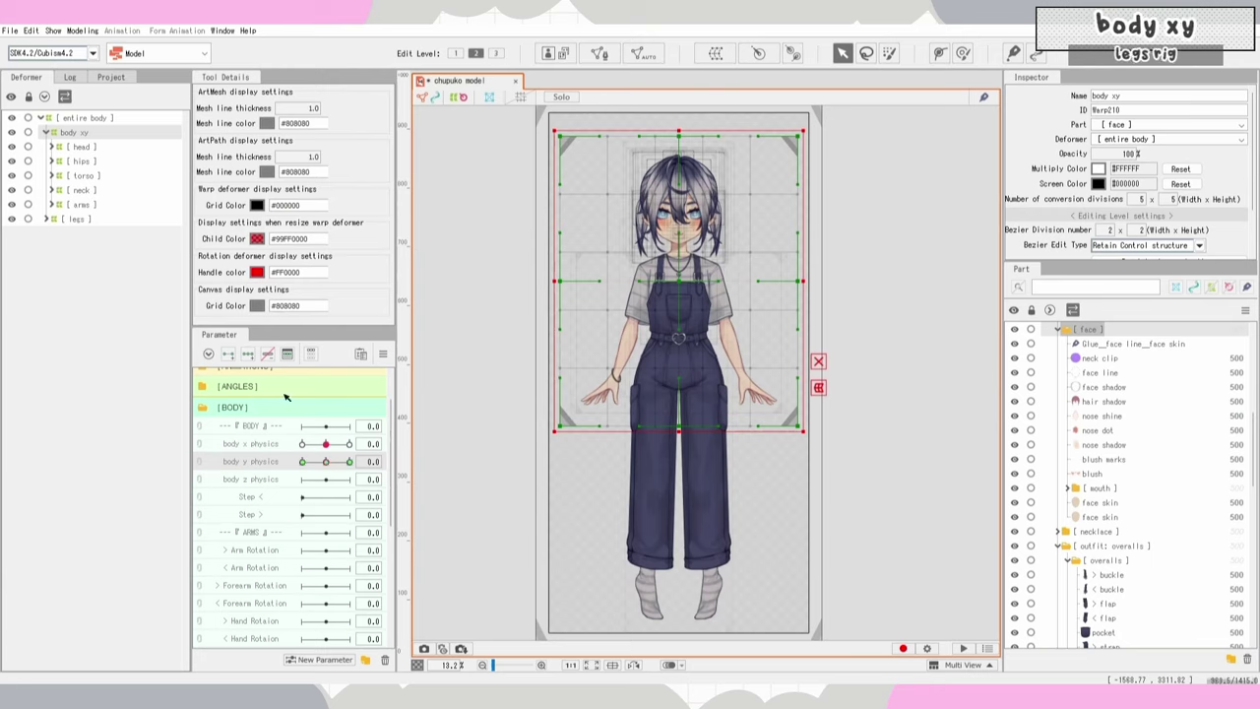
pyautogui.click(349, 461)
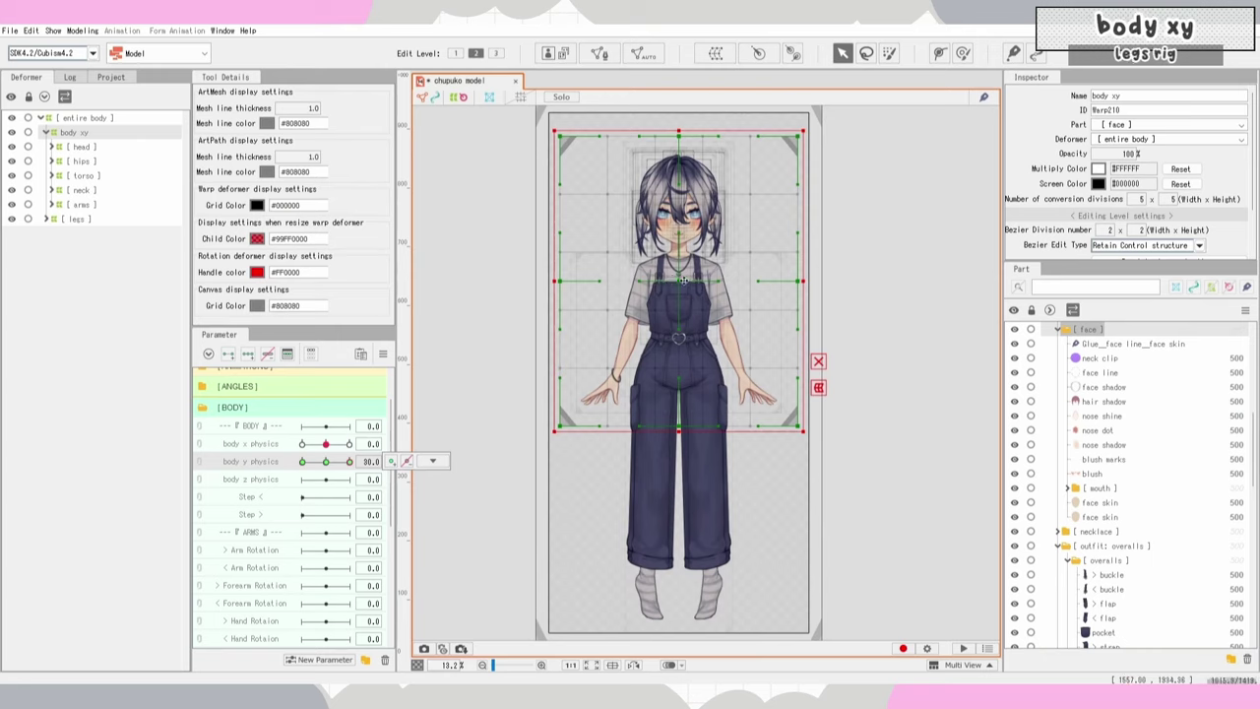
pyautogui.moveTo(680, 282); pyautogui.dragTo(680, 282)
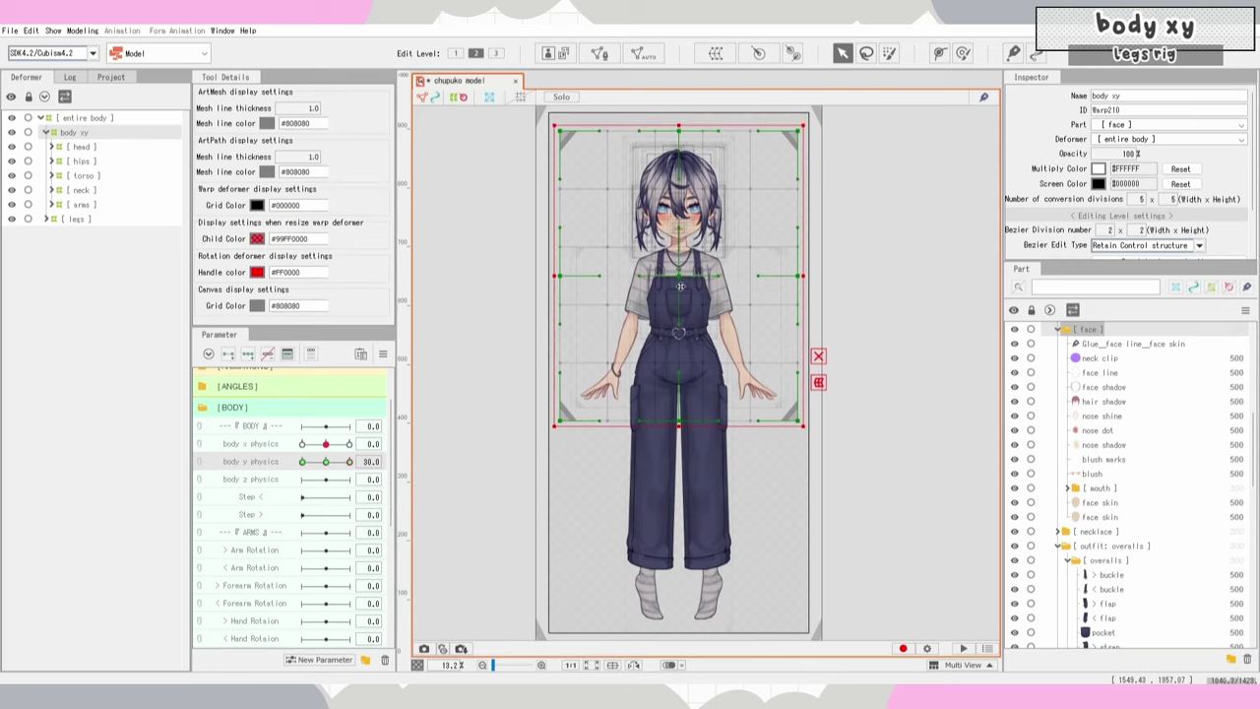
pyautogui.moveTo(350, 462); pyautogui.dragTo(272, 465)
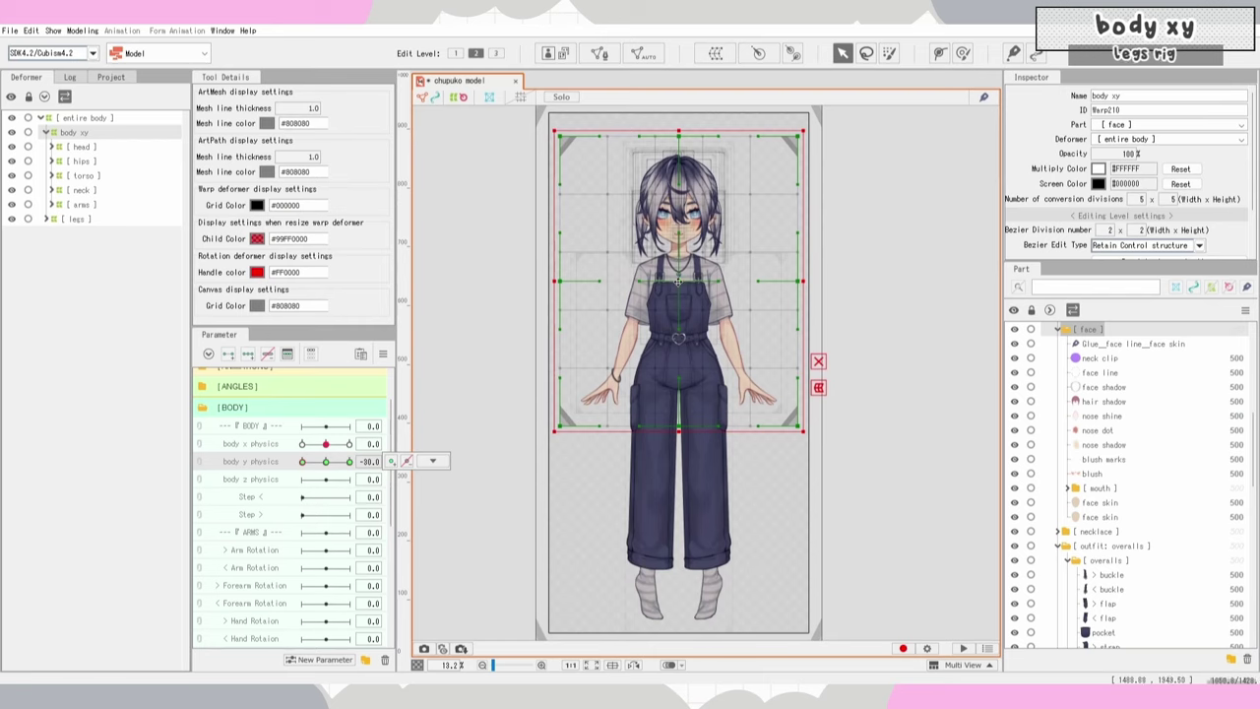
pyautogui.moveTo(680, 284); pyautogui.dragTo(681, 304)
# Step: Preview body y physics together with angle y physics at -30, and reset all parameters to their defaults
pyautogui.moveTo(303, 462)
pyautogui.mouseDown()
pyautogui.moveTo(351, 462)
pyautogui.moveTo(302, 475)
pyautogui.moveTo(369, 461)
pyautogui.moveTo(285, 467)
pyautogui.moveTo(330, 466)
pyautogui.moveTo(296, 478)
pyautogui.moveTo(352, 464)
pyautogui.moveTo(320, 463)
pyautogui.moveTo(326, 441)
pyautogui.moveTo(350, 441)
pyautogui.moveTo(295, 448)
pyautogui.mouseUp()
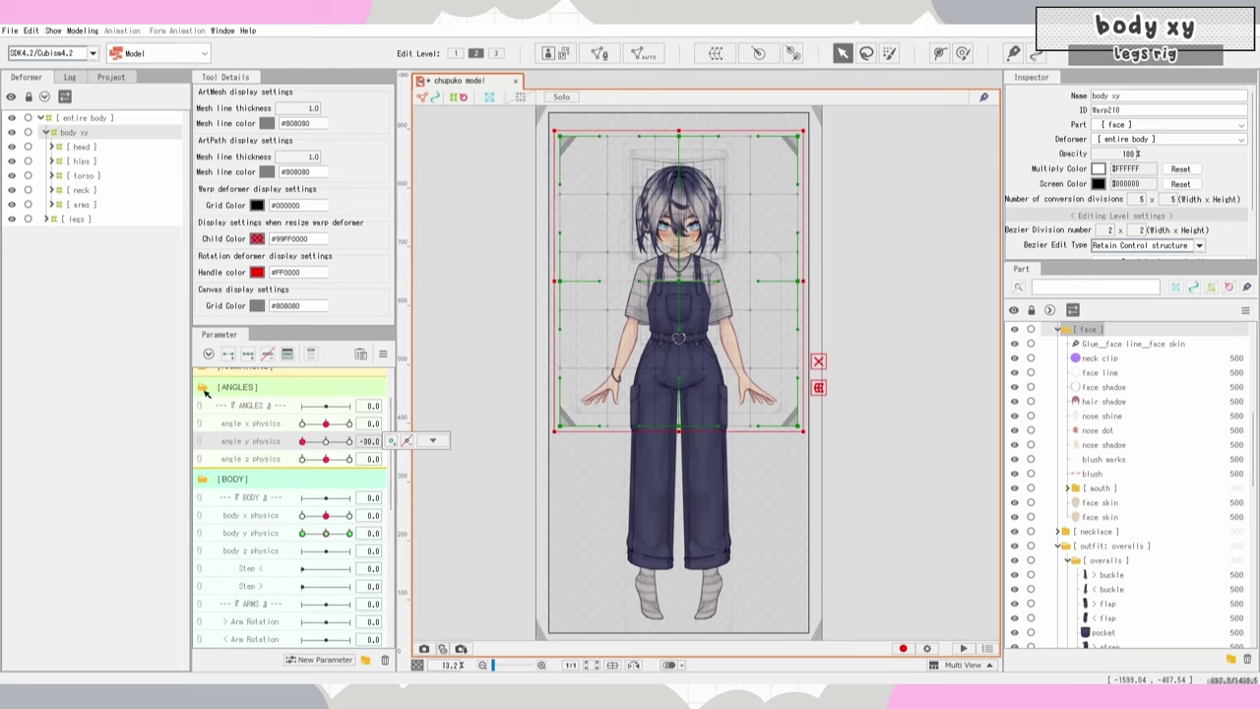
pyautogui.click(202, 387)
pyautogui.click(332, 466)
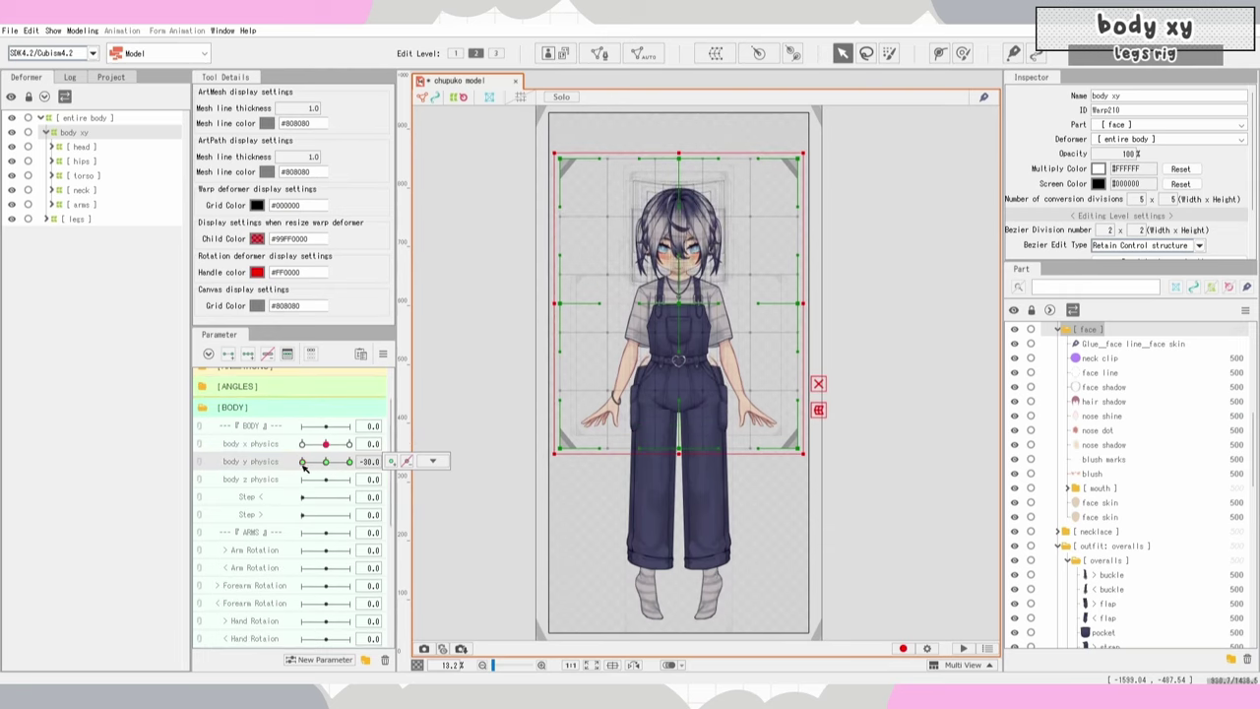
pyautogui.click(383, 355)
pyautogui.click(458, 350)
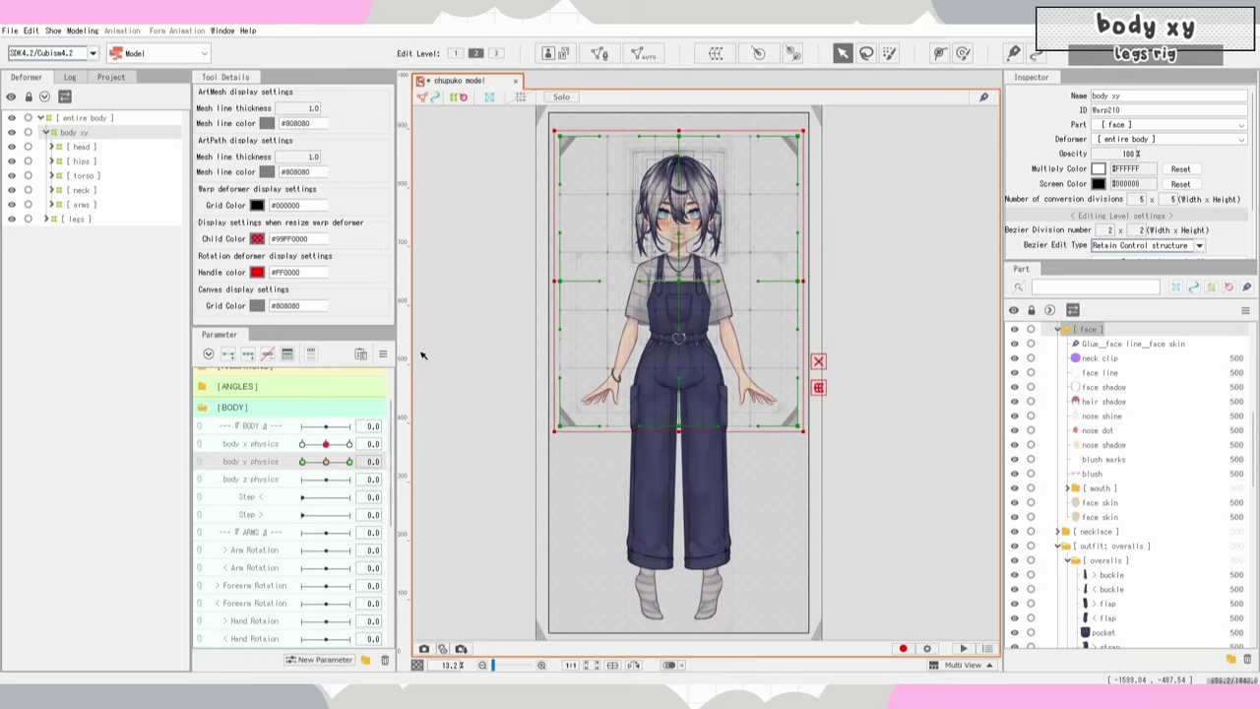
# Step: Sort the legs' art meshes into two parent warp deformers, [ >leg ] and [ <leg ], one for each side
pyautogui.click(46, 219)
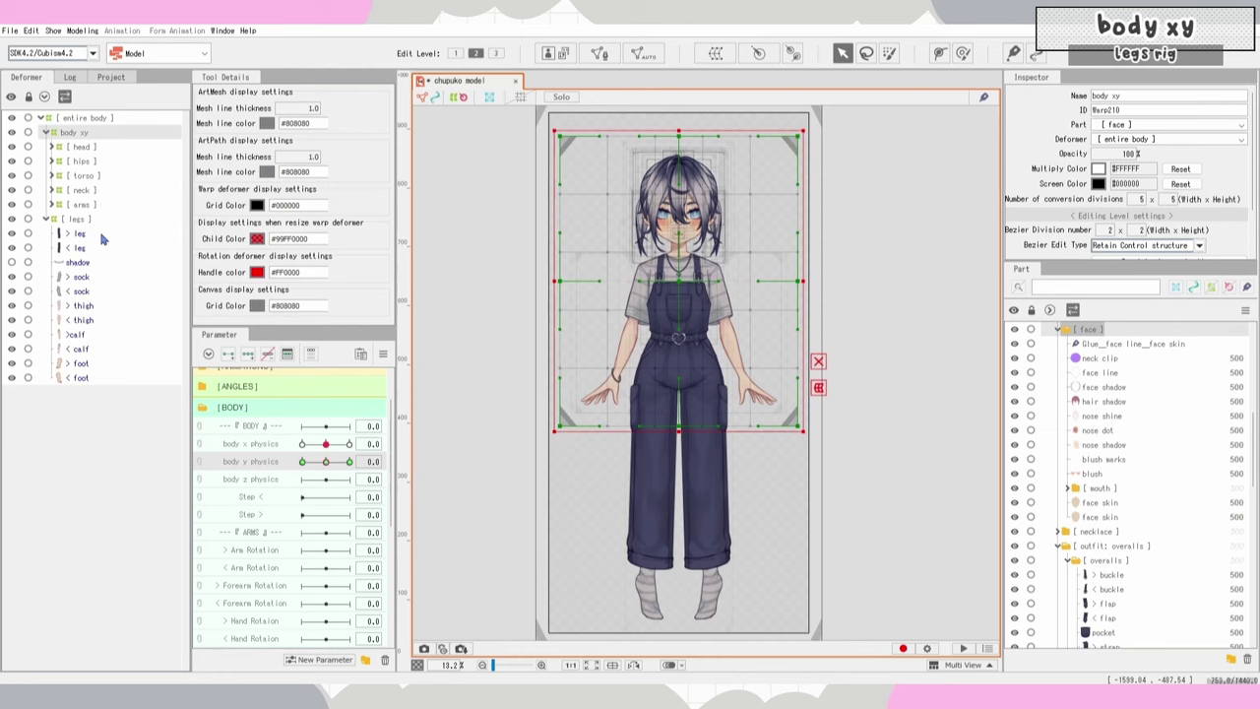
pyautogui.click(80, 233)
pyautogui.keyDown('ctrl'); pyautogui.click(82, 364); pyautogui.keyUp('ctrl')
pyautogui.click(716, 53)
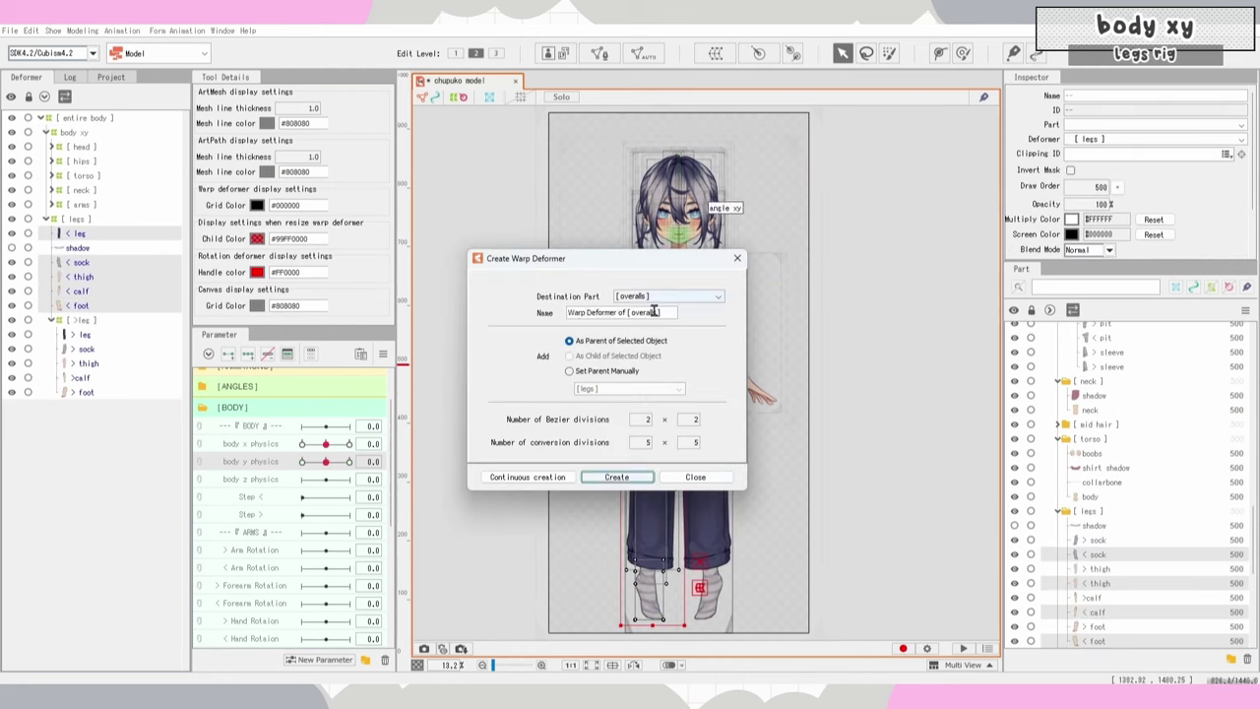
pyautogui.write('[ <leg ]')
pyautogui.click(617, 476)
pyautogui.click(77, 233)
pyautogui.click(84, 349)
# Step: Generate automatic meshes with the Standard preset for all the pieces inside the [ >leg ] deformer
pyautogui.click(86, 321)
pyautogui.keyDown('shift'); pyautogui.click(85, 262); pyautogui.keyUp('shift')
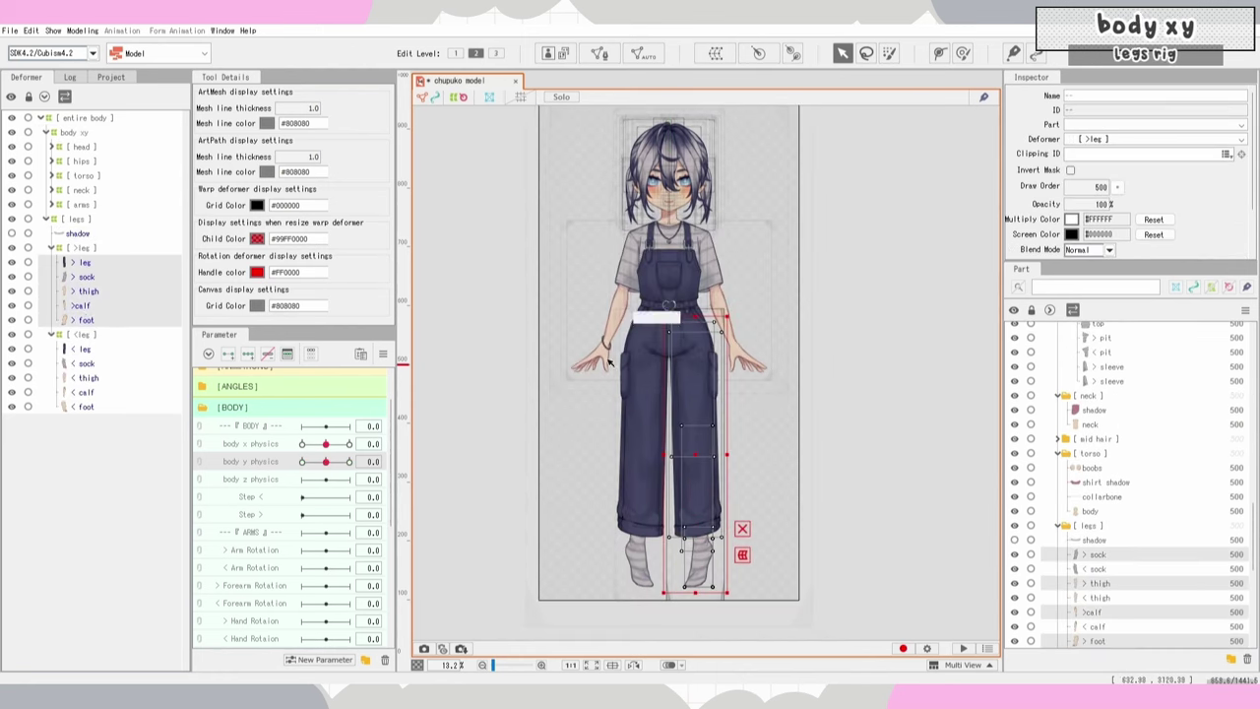
pyautogui.scroll(3, 720, 271)
pyautogui.scroll(3, 720, 271)
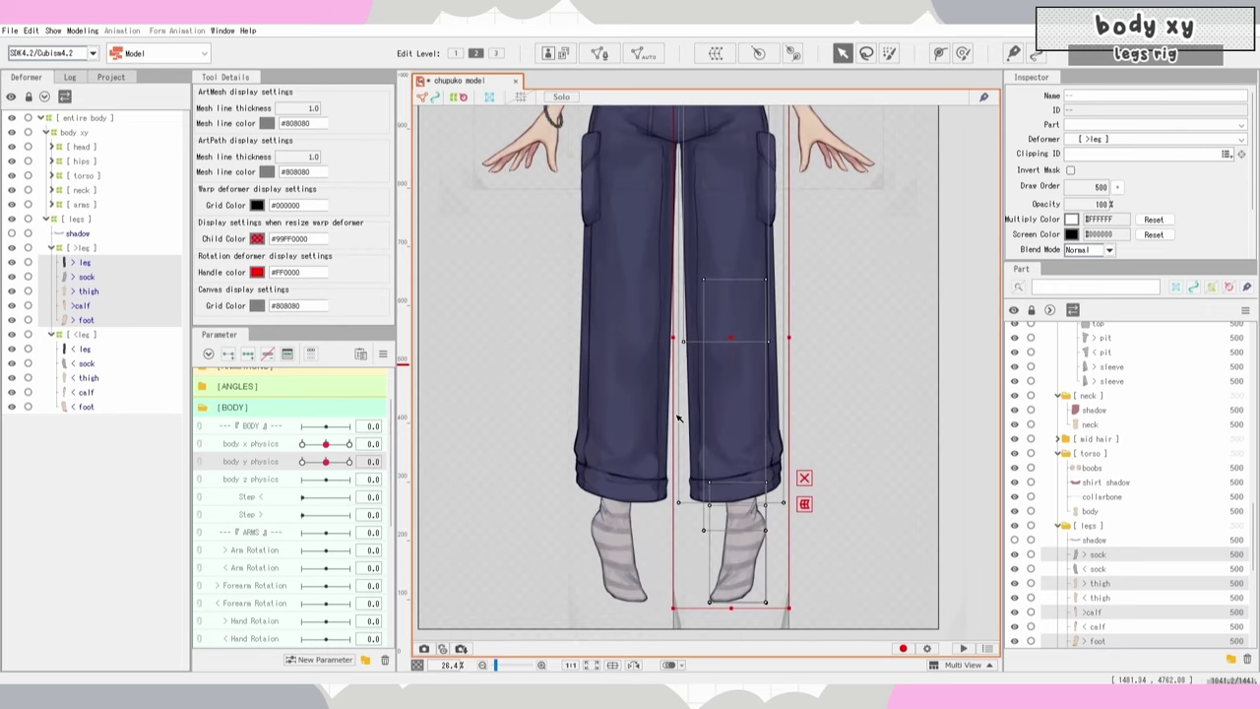
pyautogui.scroll(-2, 680, 419)
pyautogui.scroll(1, 748, 325)
pyautogui.click(642, 52)
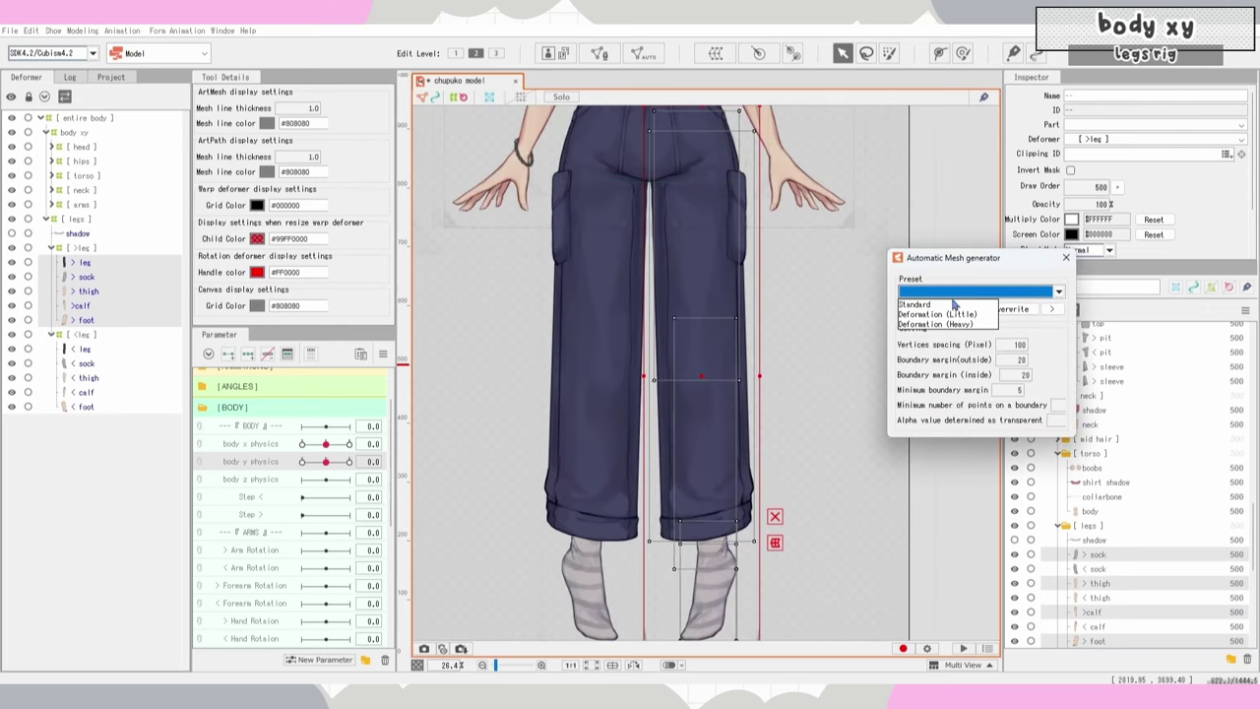
pyautogui.click(973, 308)
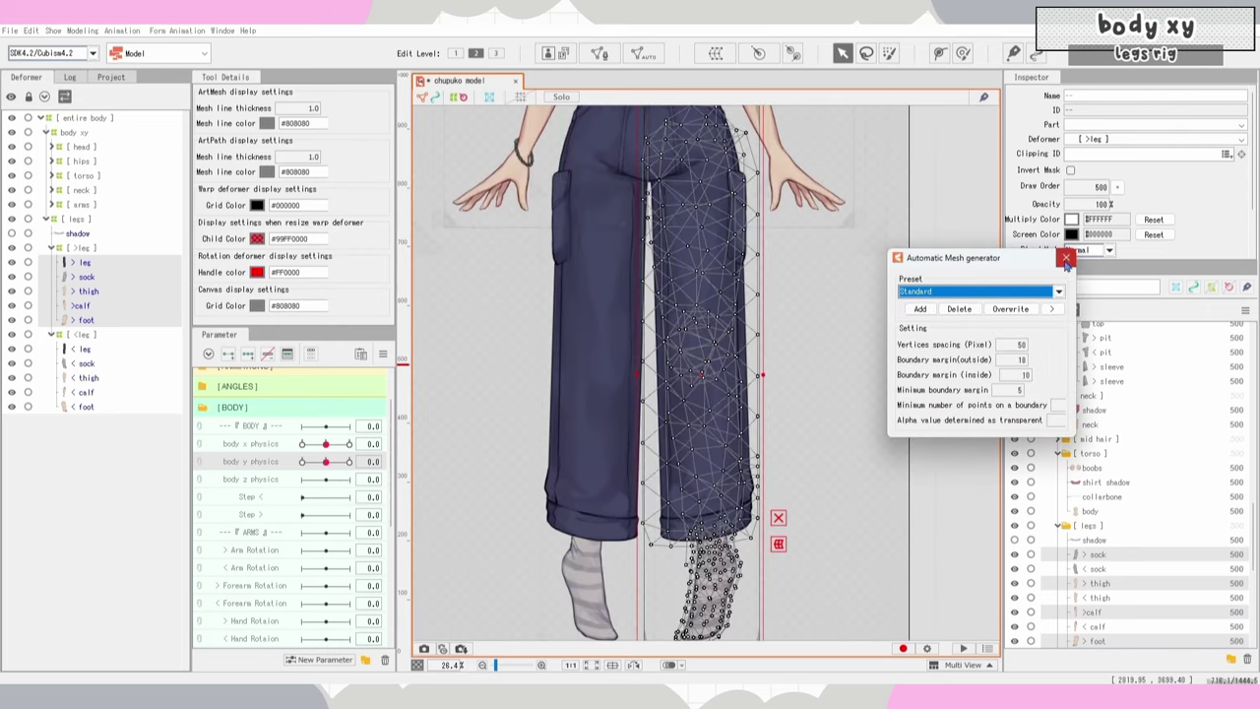
pyautogui.click(1065, 257)
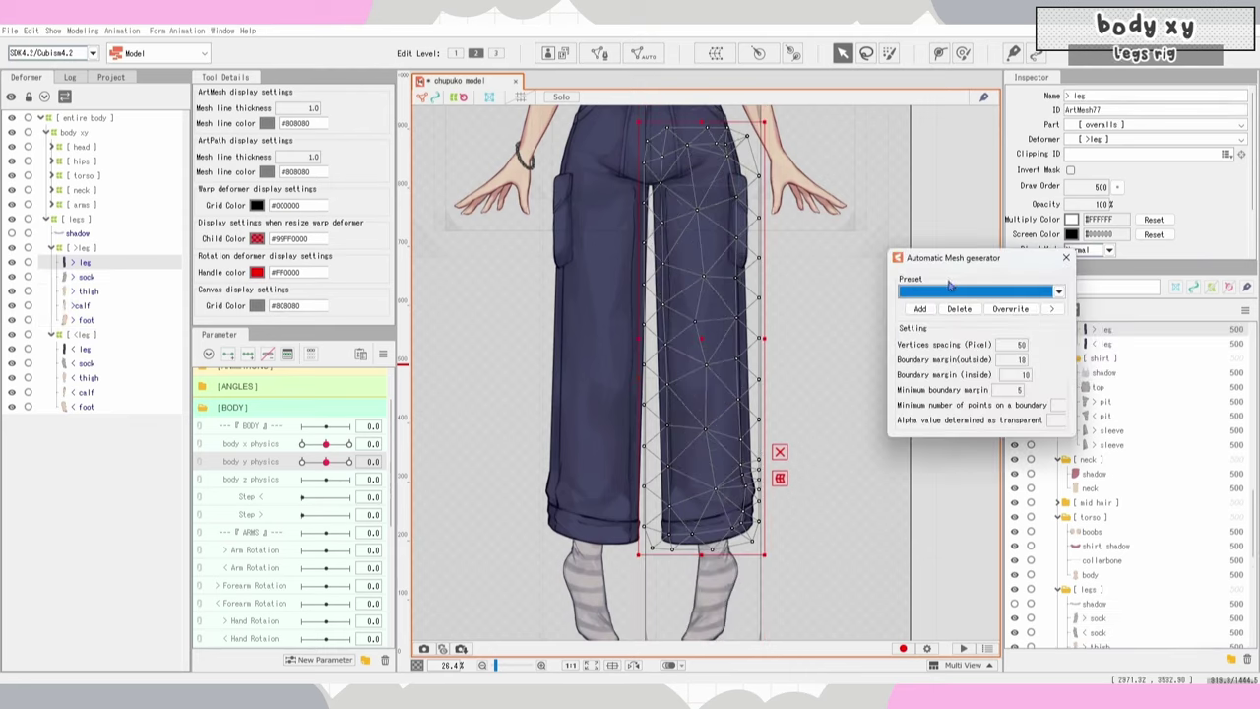
# Step: Regenerate the > leg trouser mesh with the Deformation (Heavy) automatic mesh preset
pyautogui.click(955, 292)
pyautogui.click(957, 324)
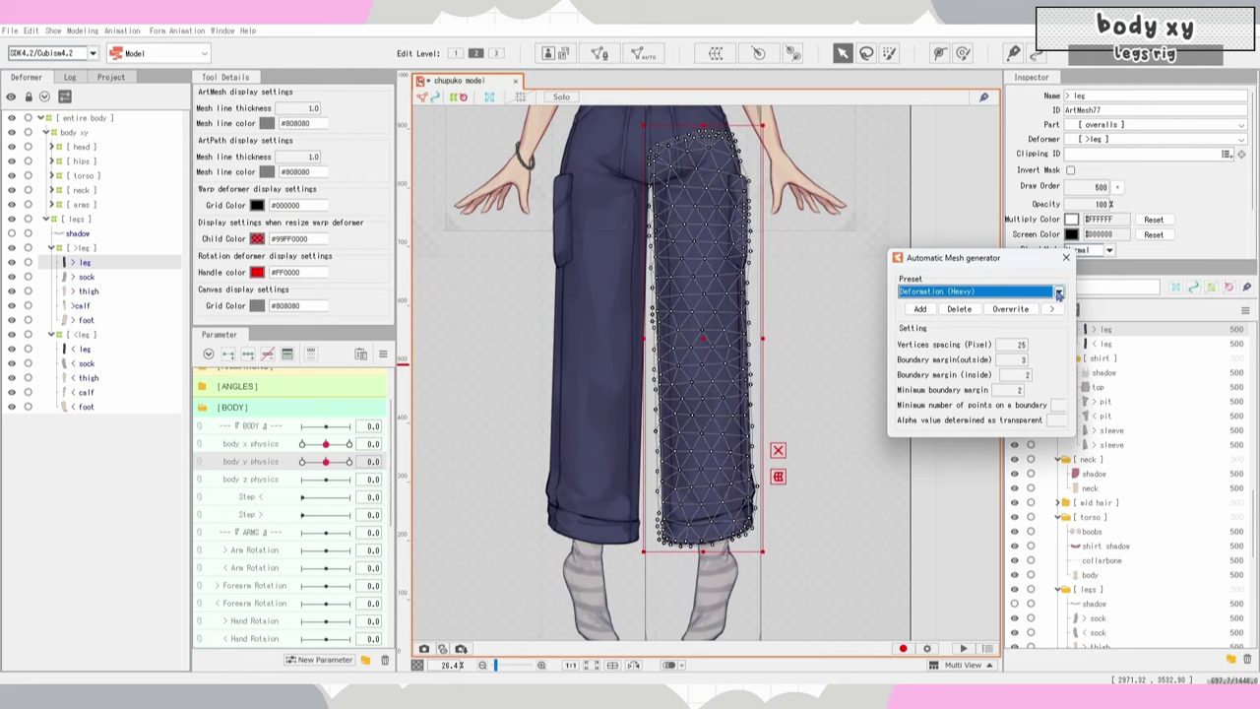
pyautogui.click(1067, 258)
pyautogui.hotkey('ctrl', 't')
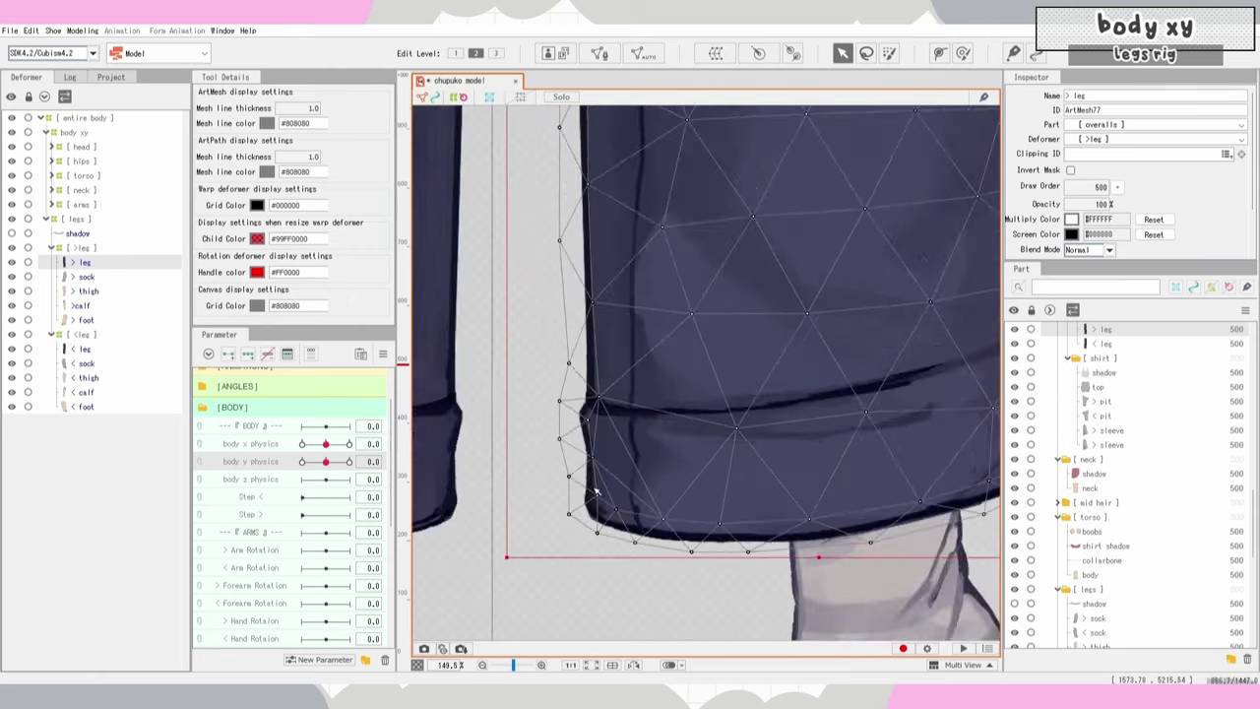
# Step: Examine the > leg trouser mesh along its hem and outline for how well it covers the artwork
pyautogui.scroll(2, 596, 493)
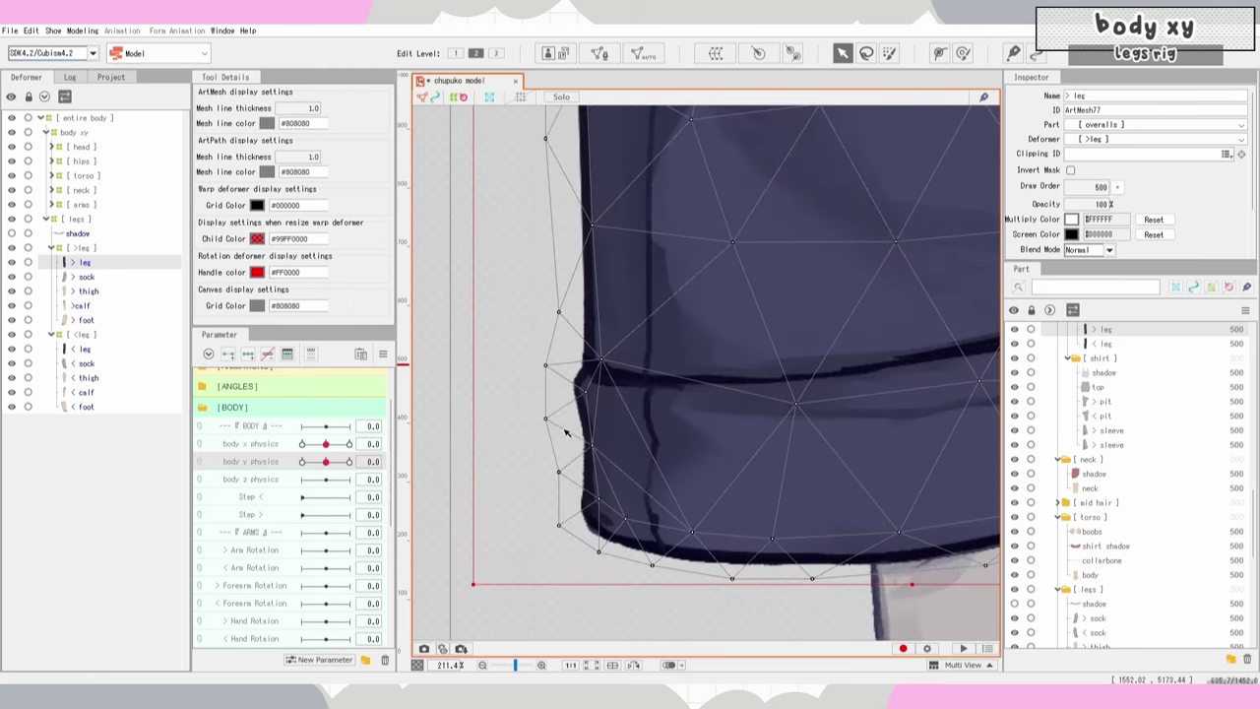
pyautogui.scroll(-3, 559, 476)
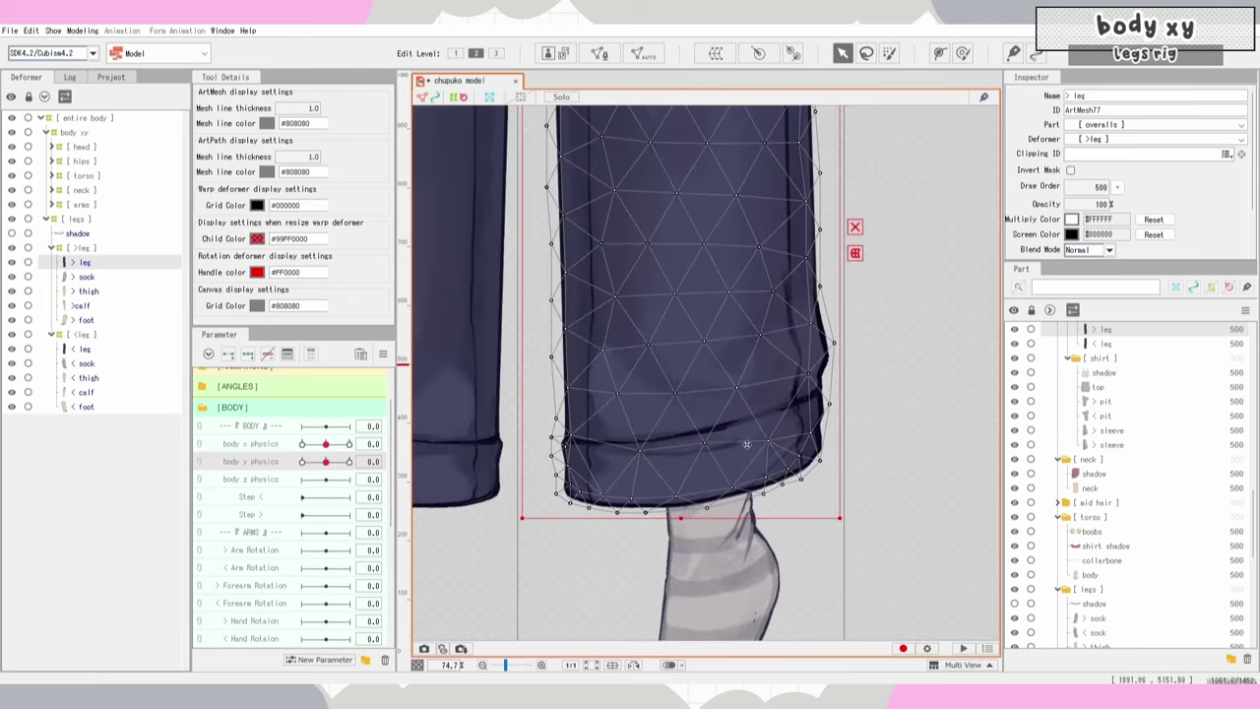
pyautogui.scroll(5, 833, 474)
pyautogui.scroll(-10, 785, 415)
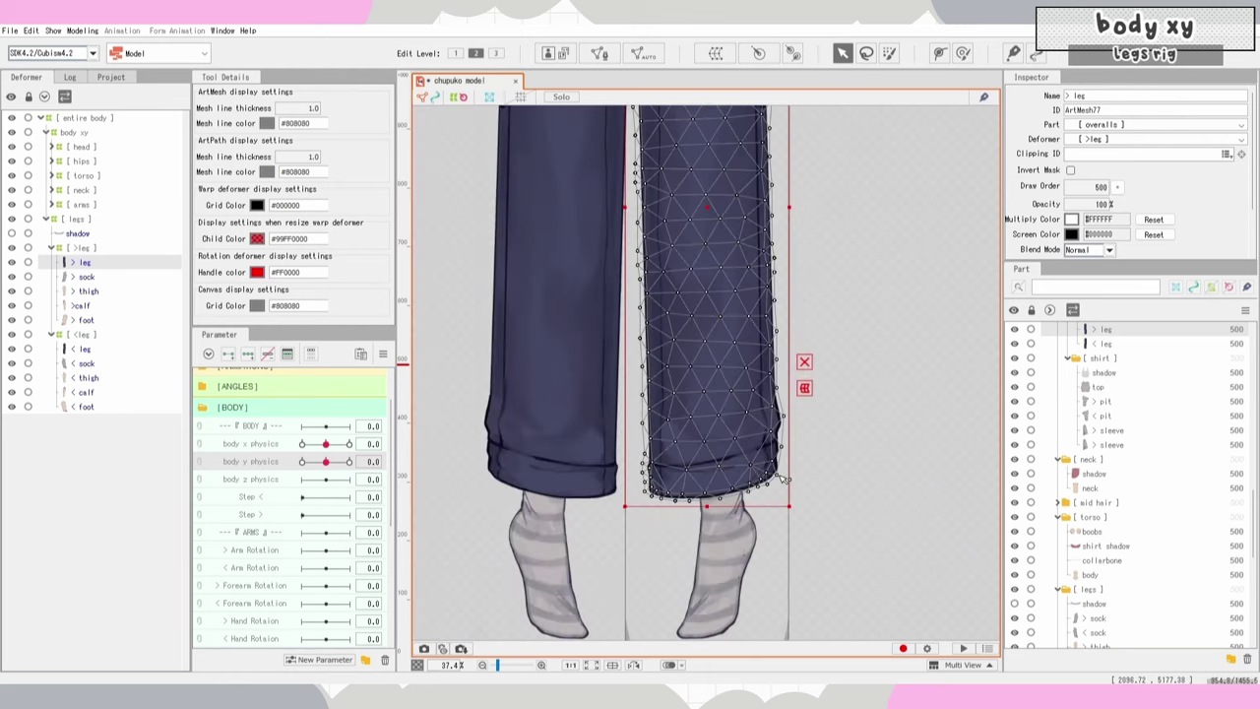
pyautogui.scroll(-5, 783, 480)
pyautogui.scroll(3, 793, 437)
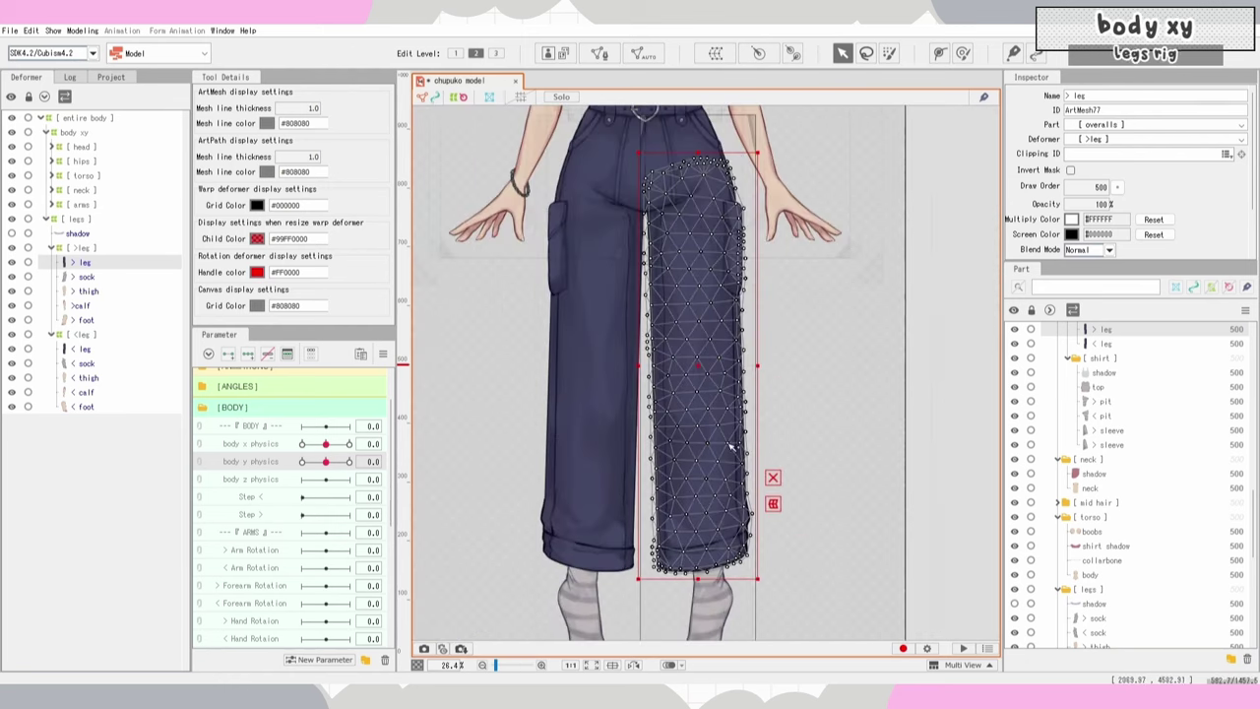
pyautogui.scroll(-1, 774, 504)
pyautogui.scroll(2, 707, 350)
pyautogui.scroll(-2, 591, 295)
# Step: Create a parent warp deformer named body xy around all the pieces inside the [ >leg ] deformer
pyautogui.keyDown('shift'); pyautogui.click(87, 320); pyautogui.keyUp('shift')
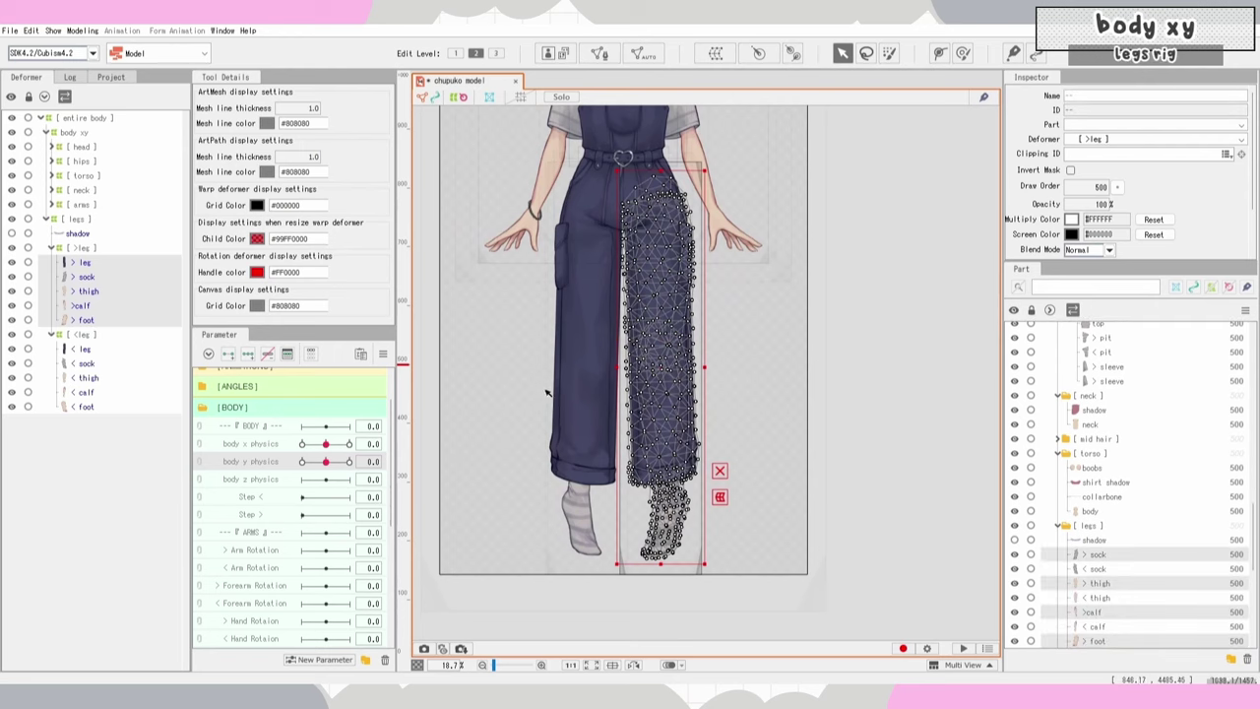
pyautogui.click(715, 54)
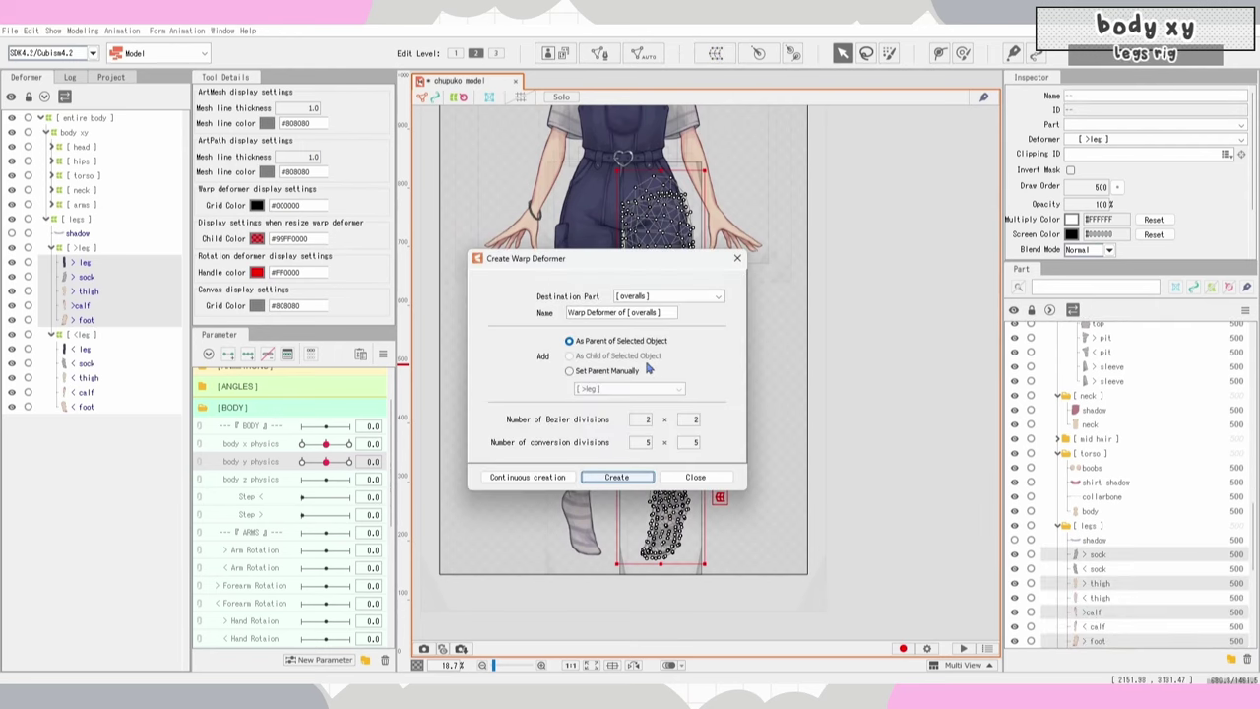
pyautogui.write('body xy')
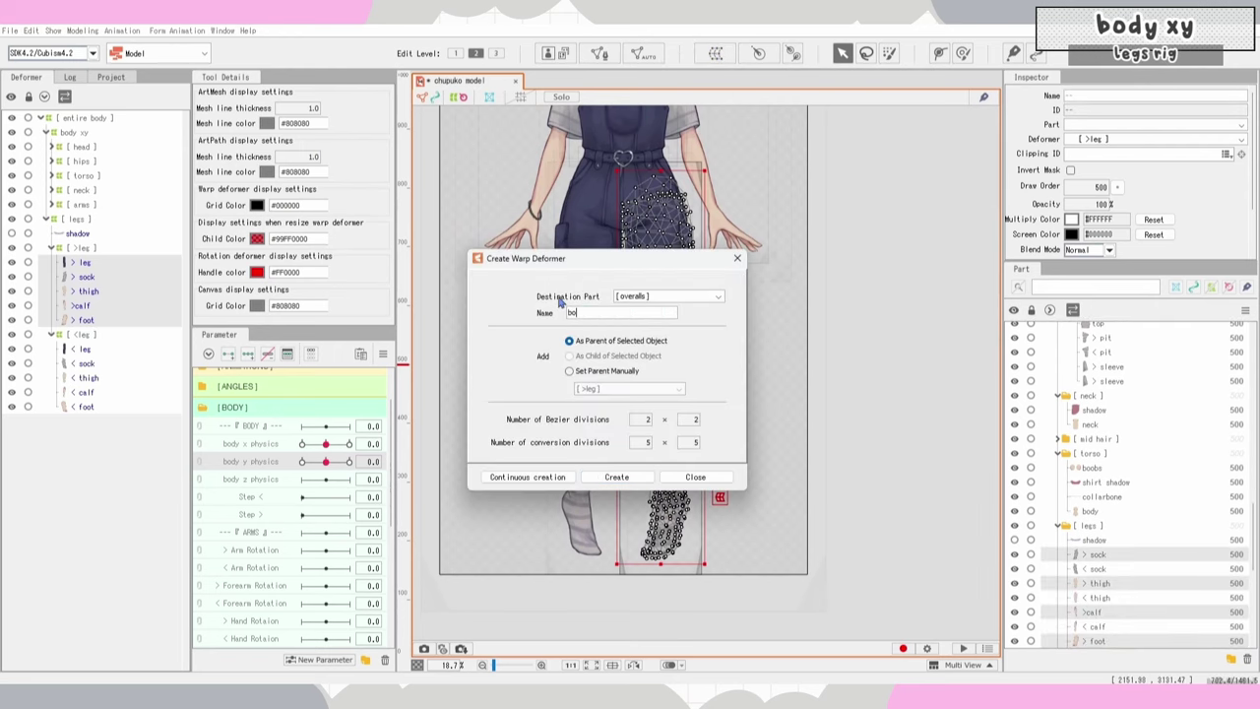
pyautogui.press('Return')
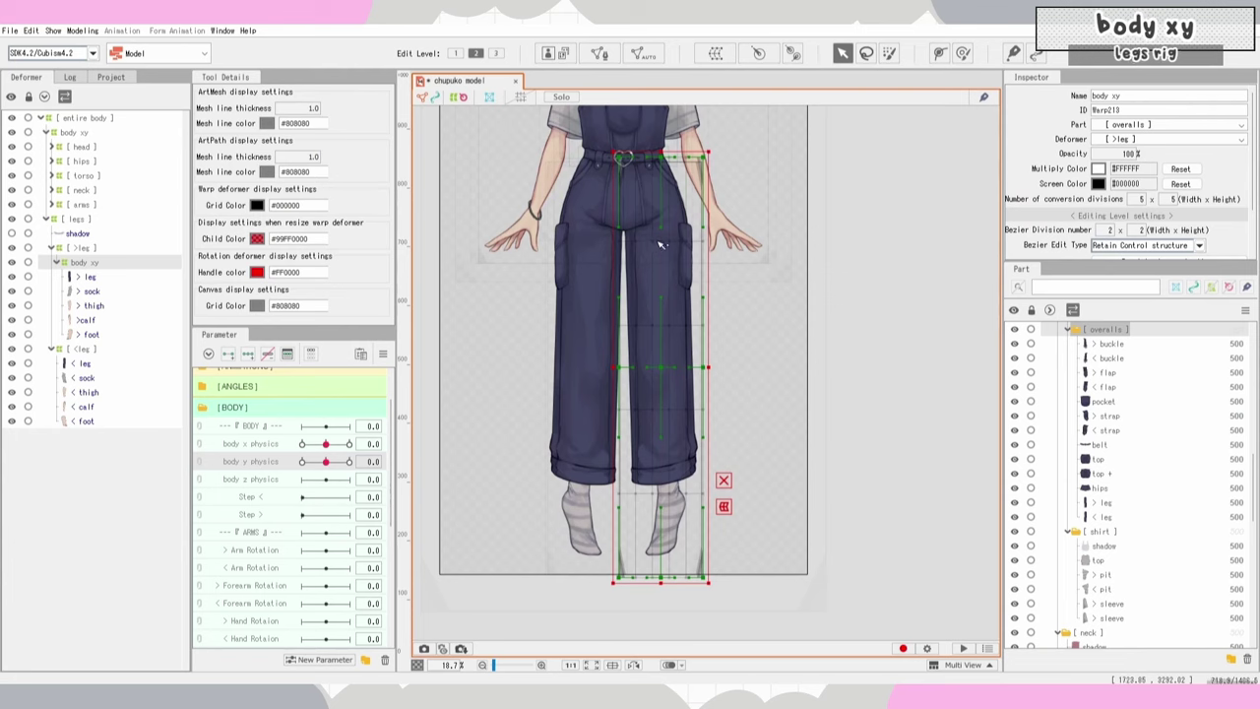
# Step: Set the conversion divisions of the > leg's body xy warp to 10 x 25
pyautogui.click(1136, 201)
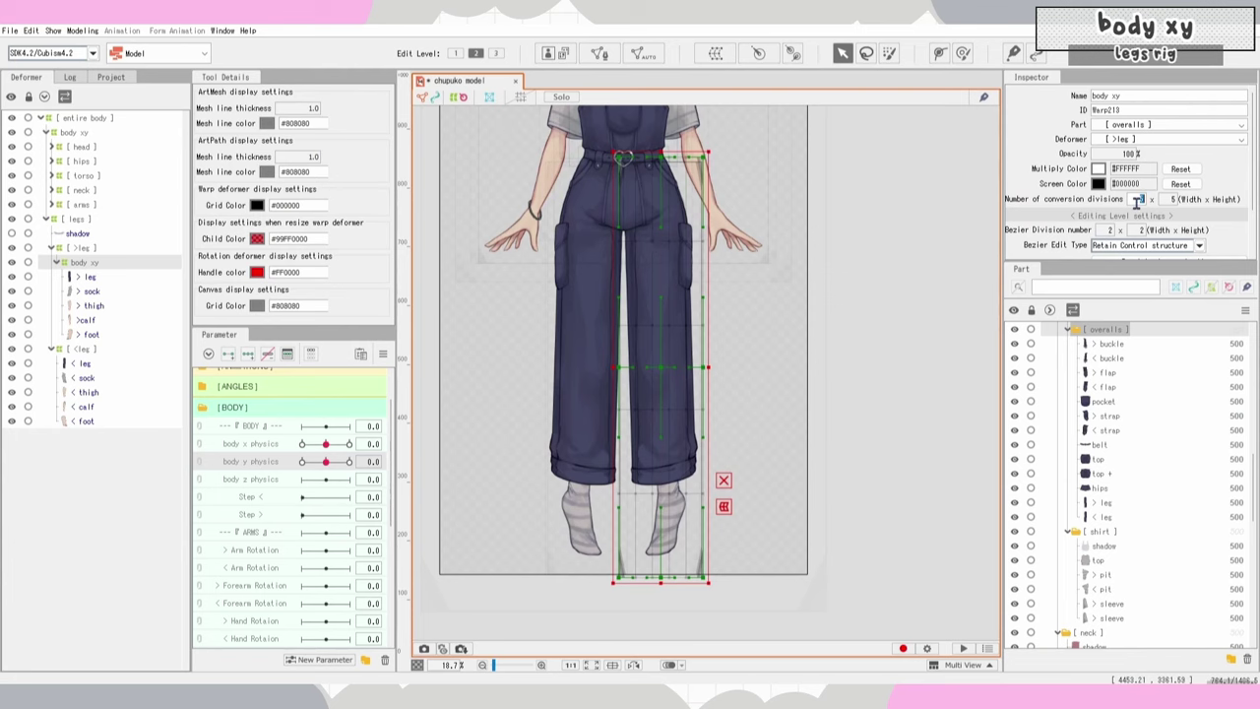
pyautogui.write('10')
pyautogui.press('Tab')
pyautogui.write('25')
pyautogui.press('Return')
pyautogui.scroll(2, 627, 207)
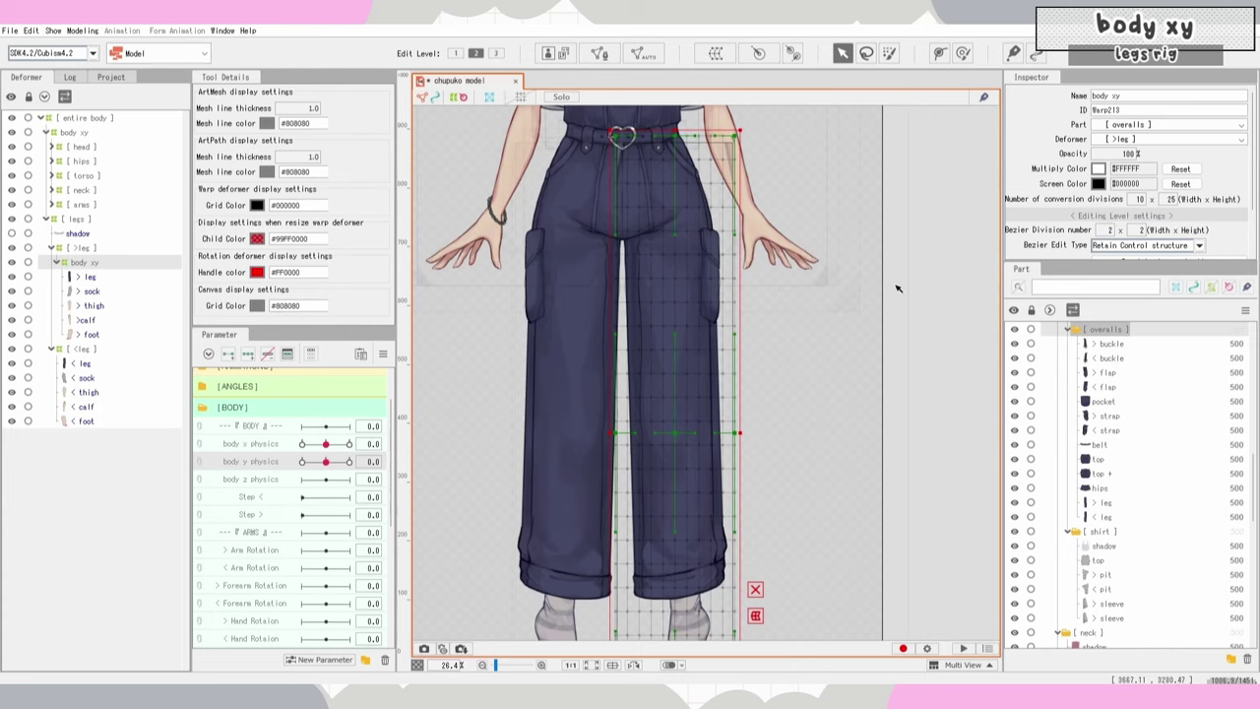
pyautogui.moveTo(886, 284); pyautogui.dragTo(931, 268)
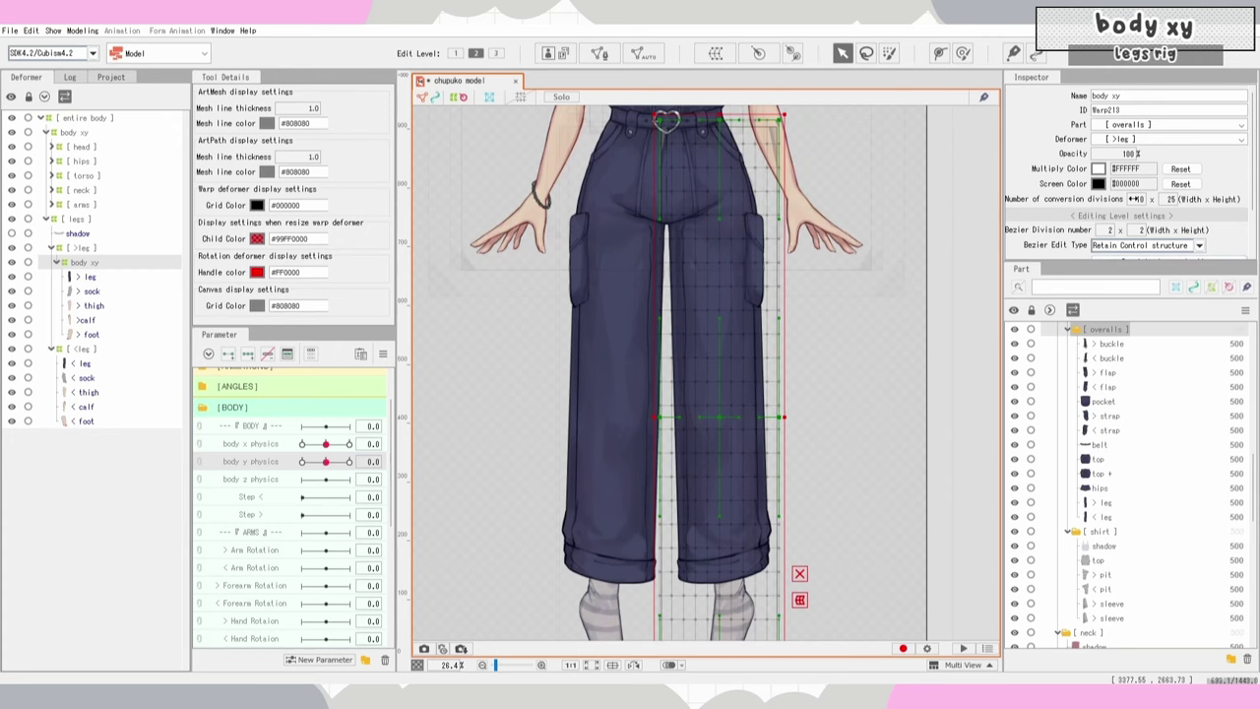
pyautogui.scroll(-3, 709, 363)
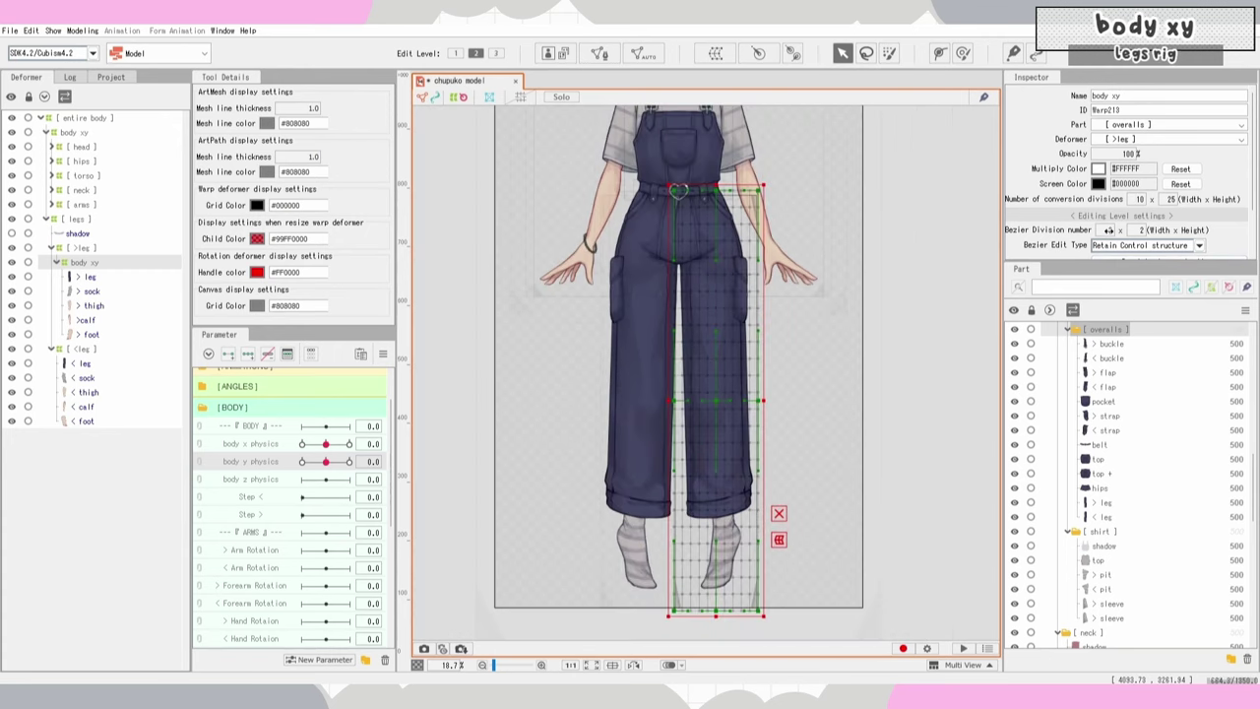
# Step: Set the > leg's body xy warp to 2 x 5 Bezier divisions with the Smooth All edit type
pyautogui.moveTo(1139, 229); pyautogui.dragTo(1154, 229)
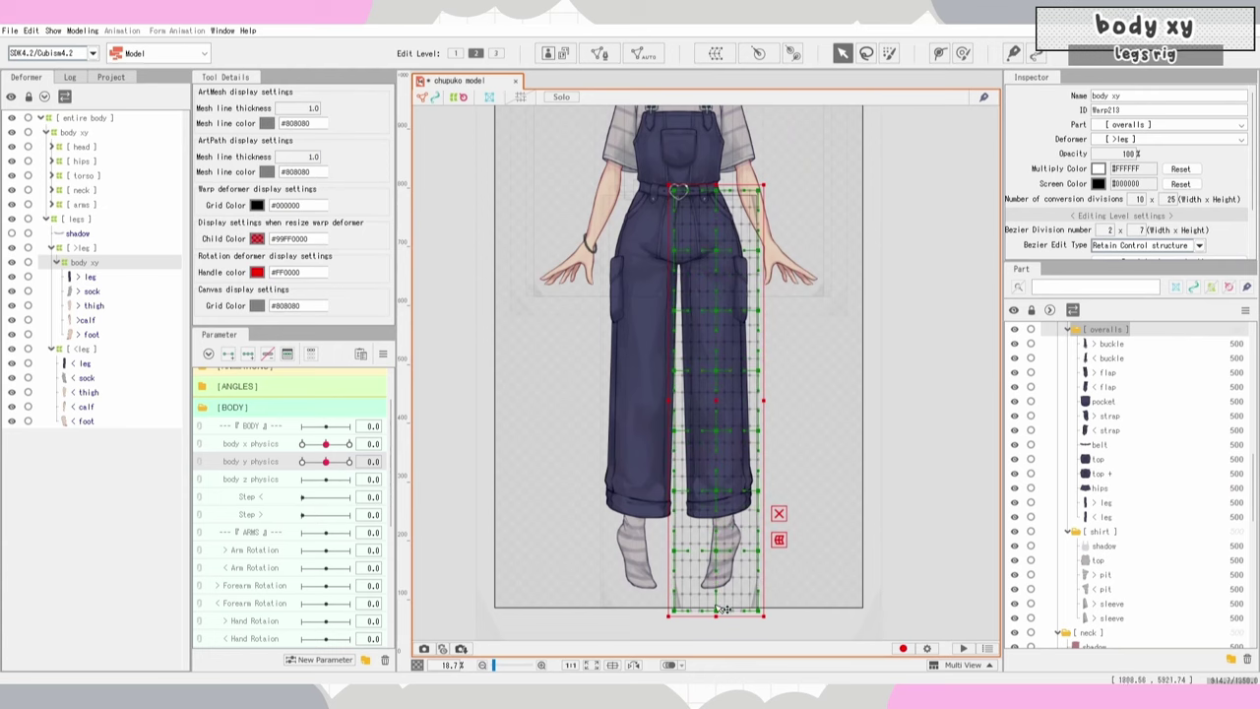
pyautogui.moveTo(1143, 229); pyautogui.dragTo(1127, 237)
pyautogui.click(1142, 245)
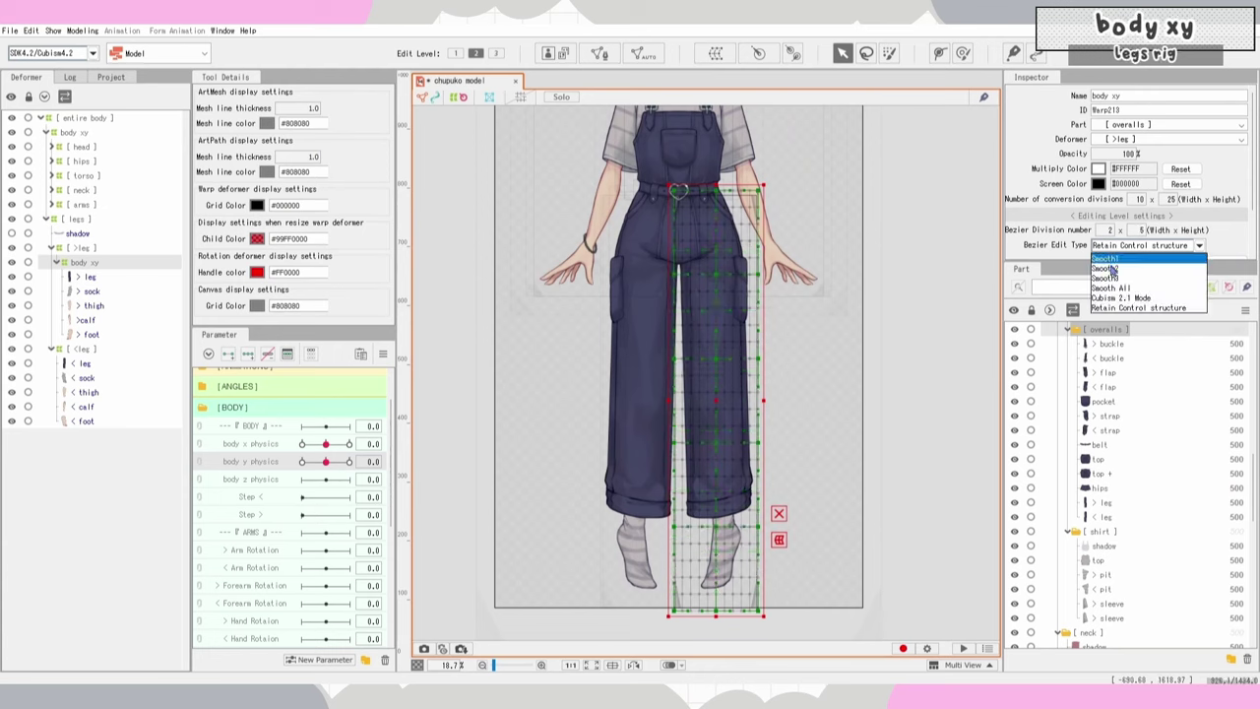
pyautogui.click(1092, 259)
pyautogui.click(1095, 247)
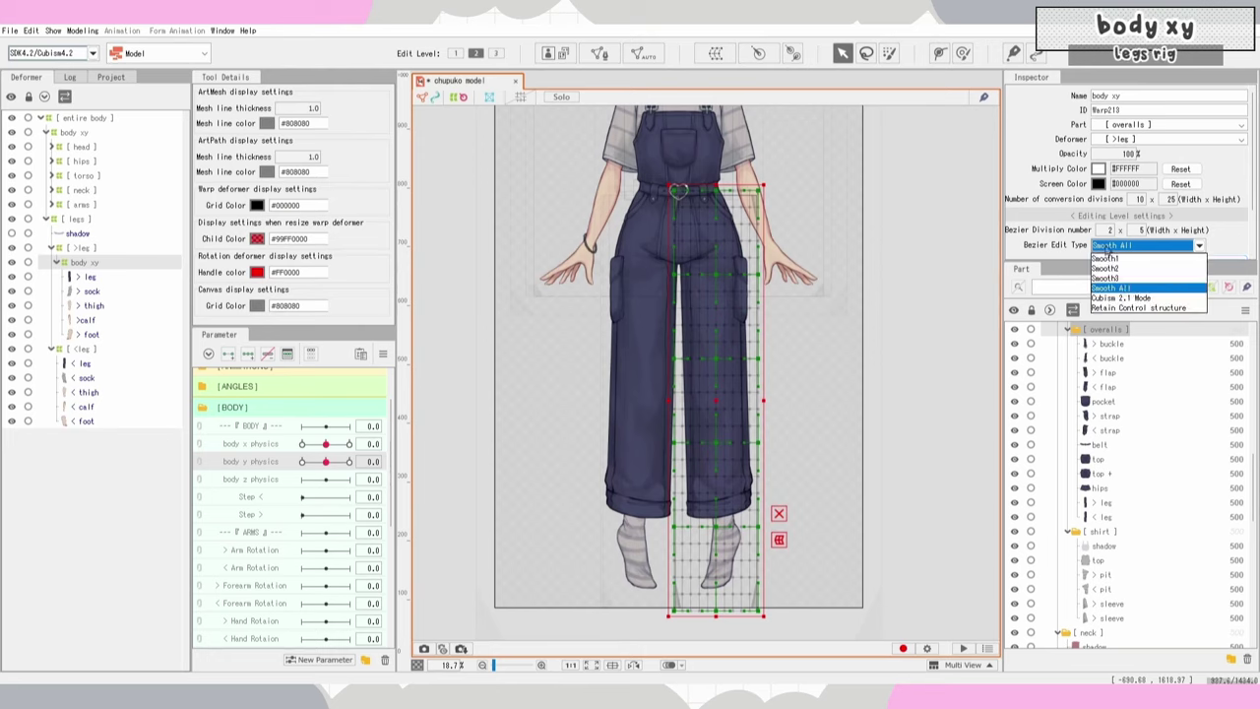
pyautogui.click(1080, 253)
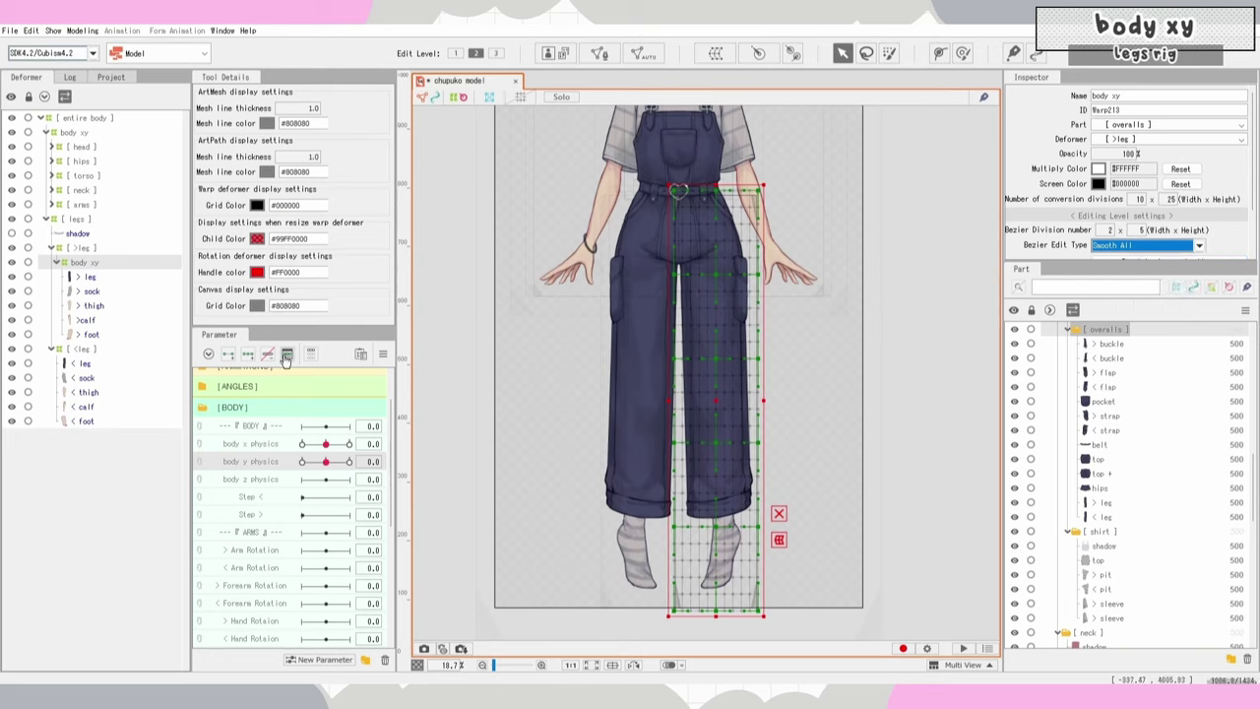
# Step: At body y physics 30, lay a temporary deform path down the centre of the > leg warp, from the waist to below the foot
pyautogui.moveTo(326, 462); pyautogui.dragTo(355, 463)
pyautogui.click(513, 473)
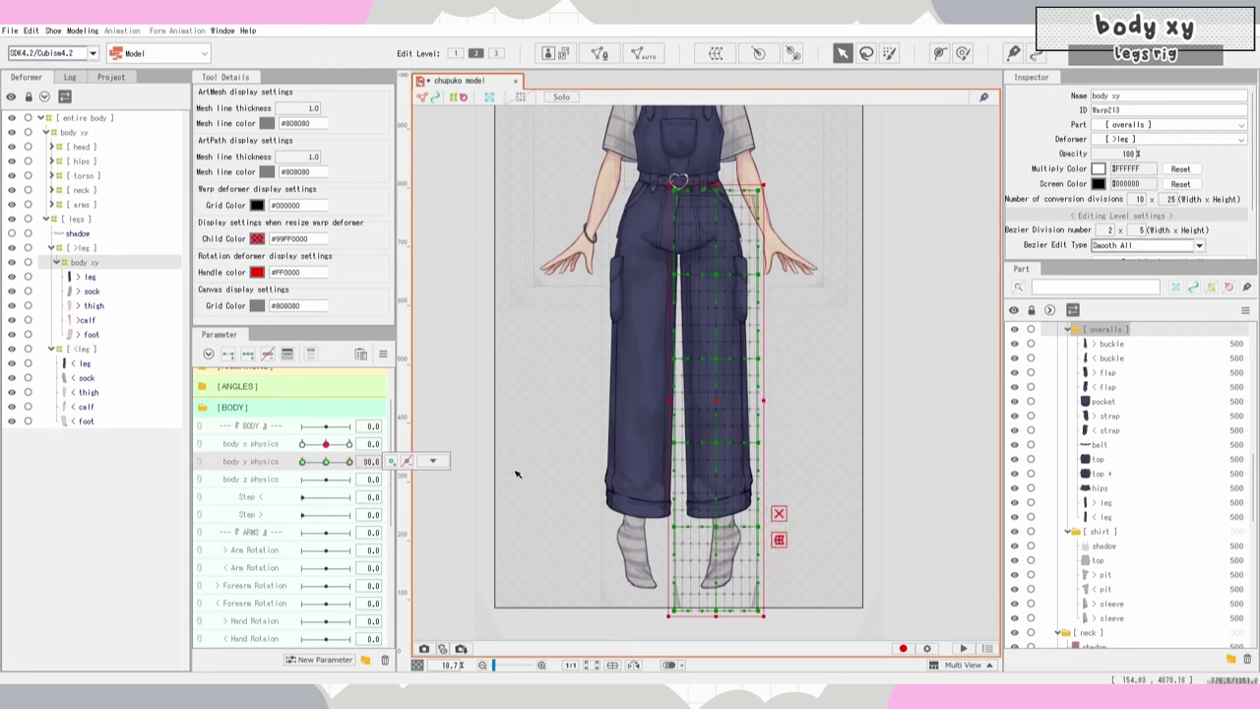
pyautogui.hotkey('ctrl', 't')
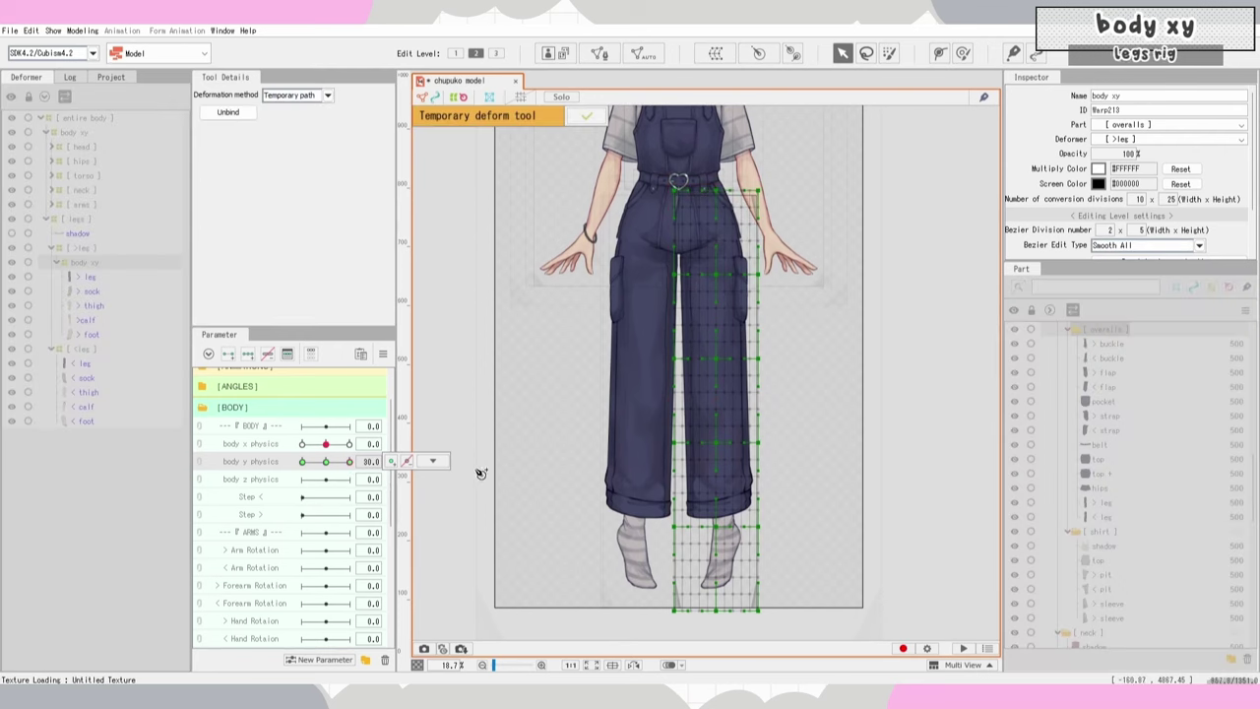
pyautogui.click(717, 186)
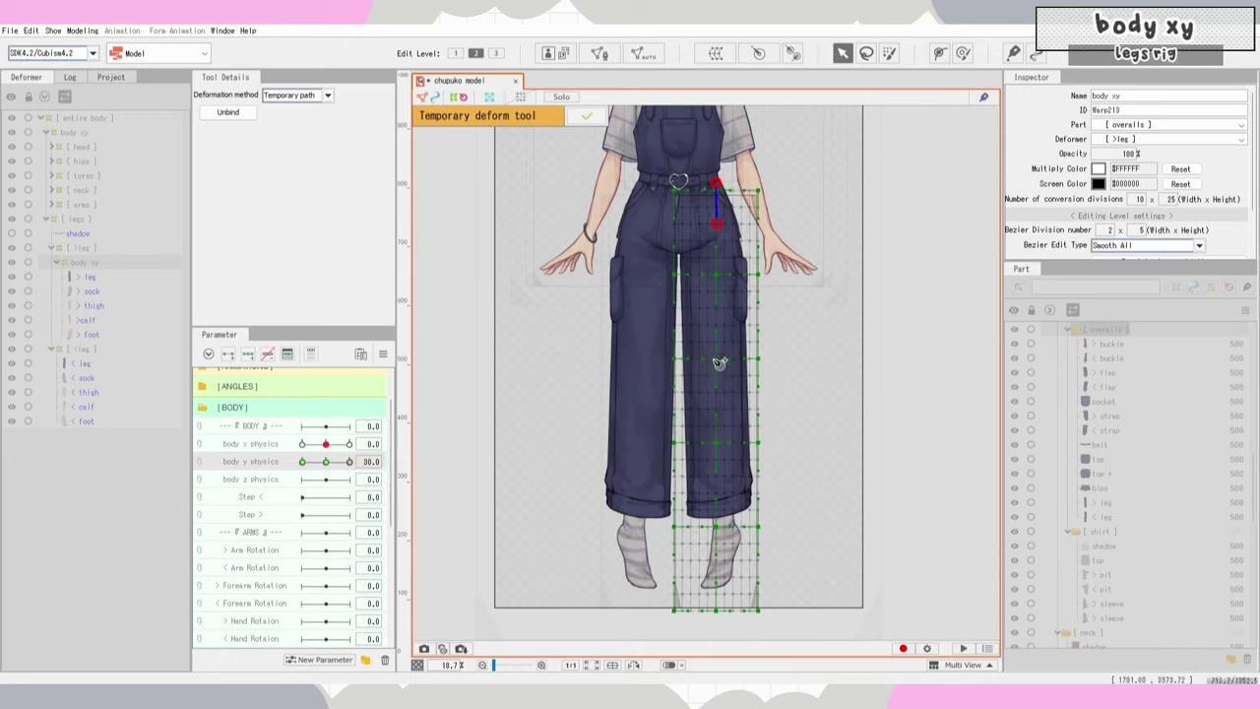
pyautogui.click(716, 622)
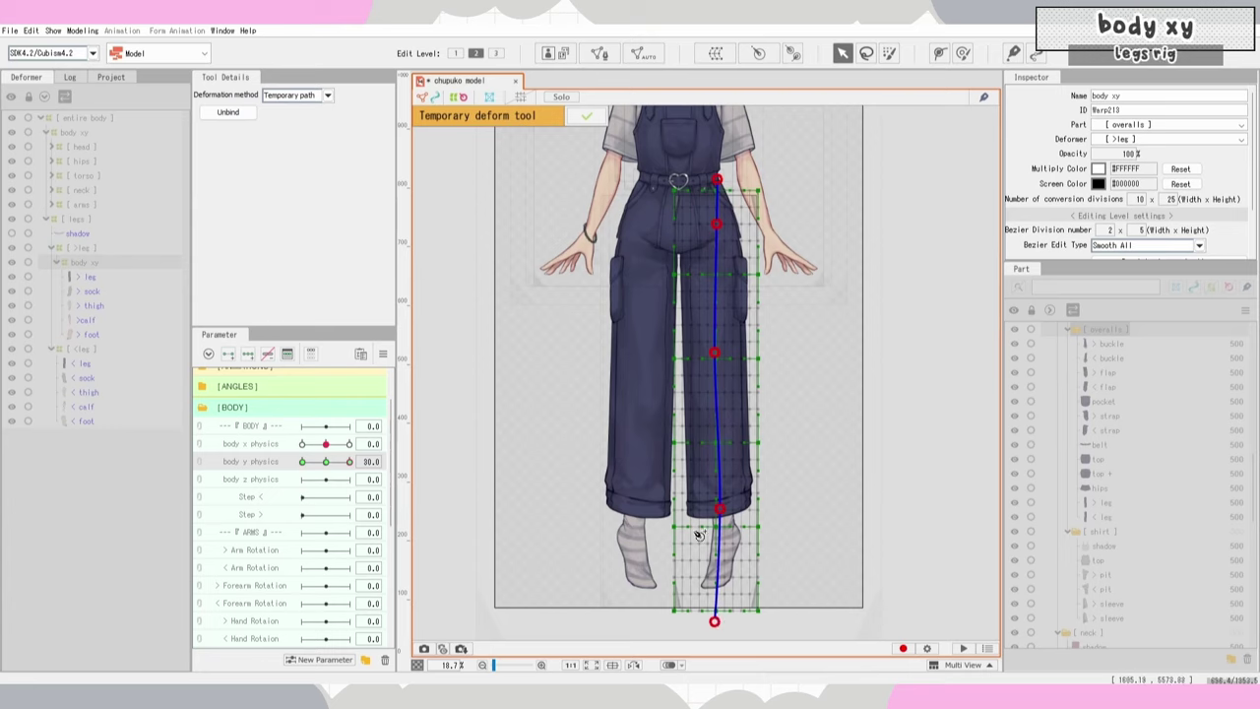
# Step: Bend the deform path at the knee, hem and foot points so the > leg curves slightly at body y physics 30
pyautogui.moveTo(717, 355)
pyautogui.mouseDown()
pyautogui.moveTo(731, 353)
pyautogui.moveTo(719, 353)
pyautogui.mouseUp()
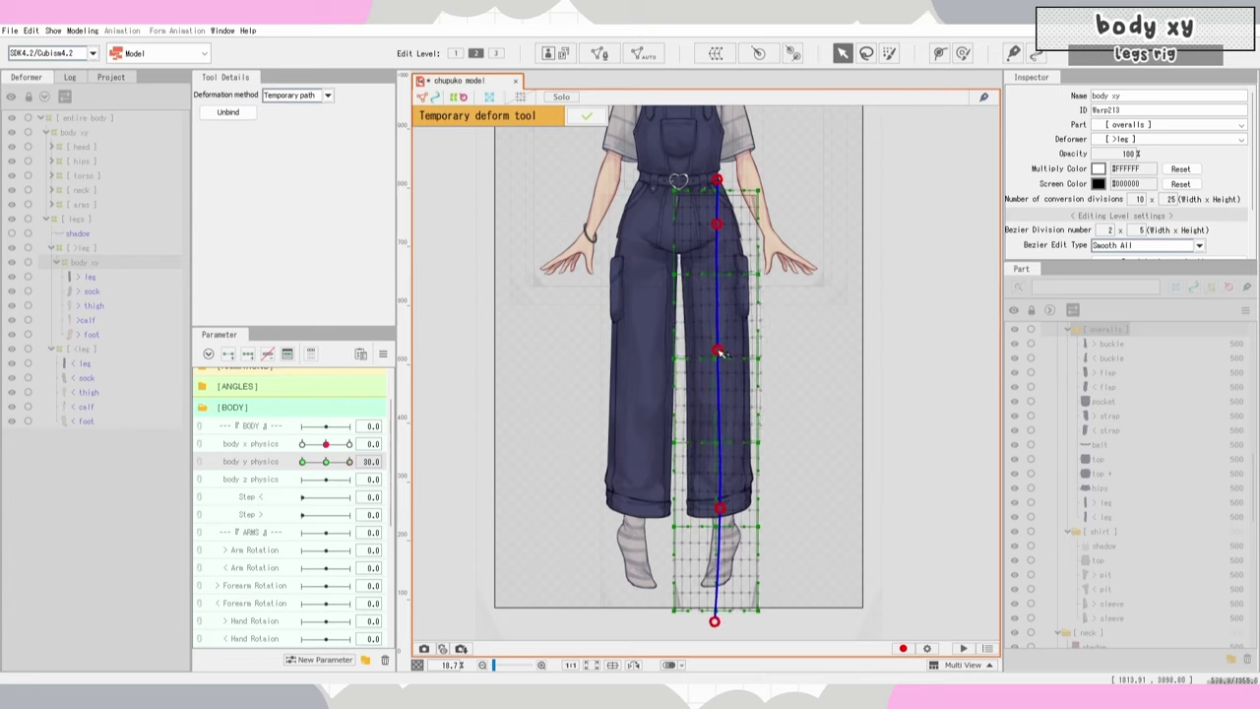
pyautogui.moveTo(725, 512); pyautogui.dragTo(714, 505)
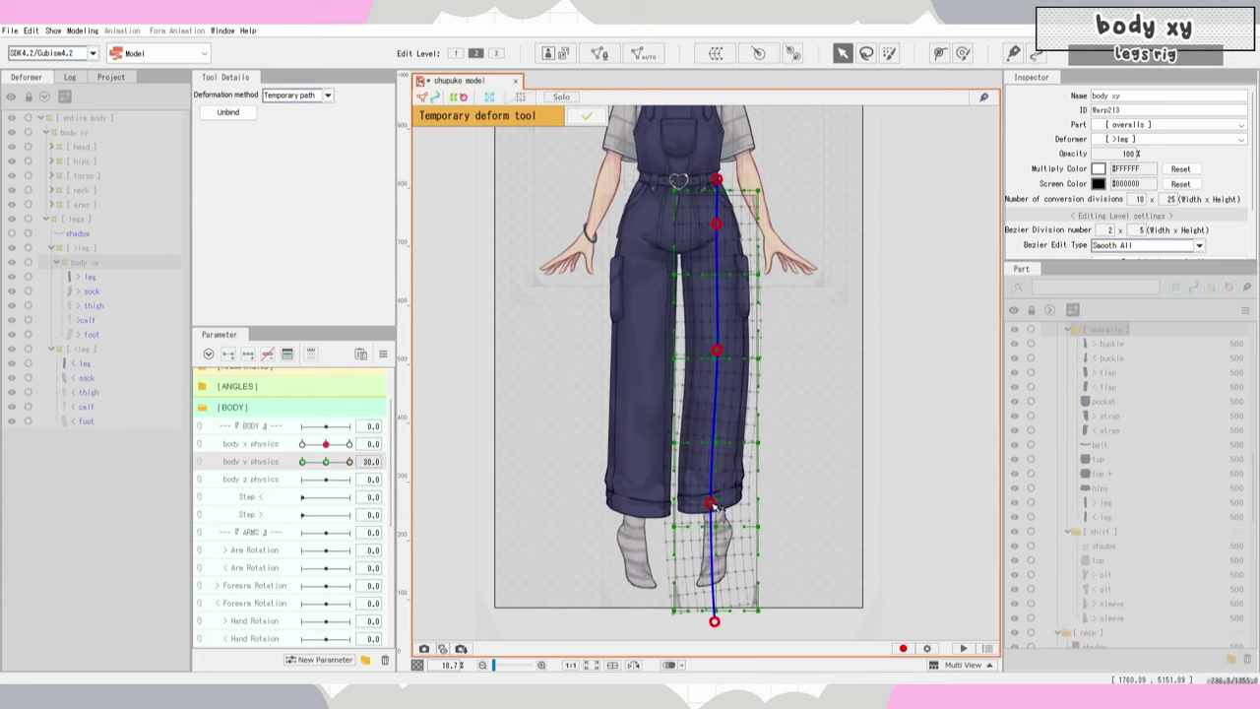
pyautogui.moveTo(717, 622); pyautogui.dragTo(726, 629)
pyautogui.moveTo(712, 504); pyautogui.dragTo(720, 502)
pyautogui.moveTo(718, 351); pyautogui.dragTo(712, 350)
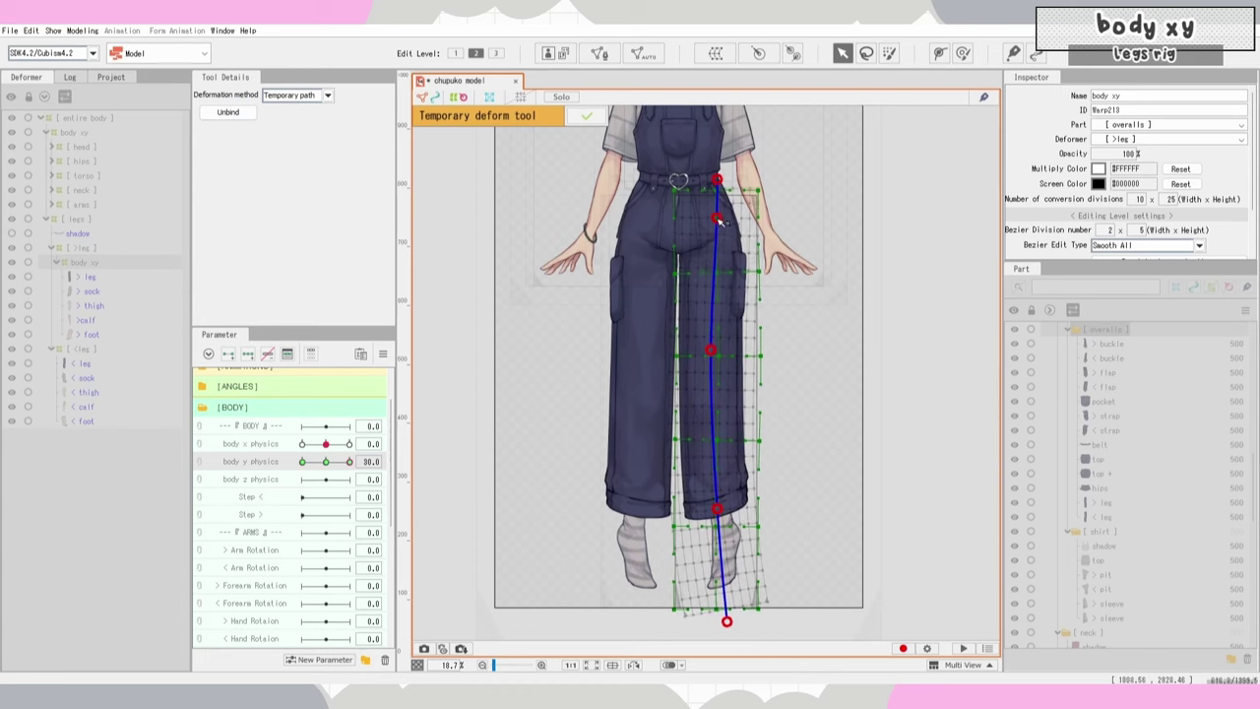
pyautogui.moveTo(718, 223); pyautogui.dragTo(718, 216)
# Step: Shift the path's waist and hip points slightly to fit the overalls, and check the pose with the selection hidden
pyautogui.scroll(4, 720, 192)
pyautogui.moveTo(707, 145); pyautogui.dragTo(701, 145)
pyautogui.moveTo(712, 285); pyautogui.dragTo(708, 286)
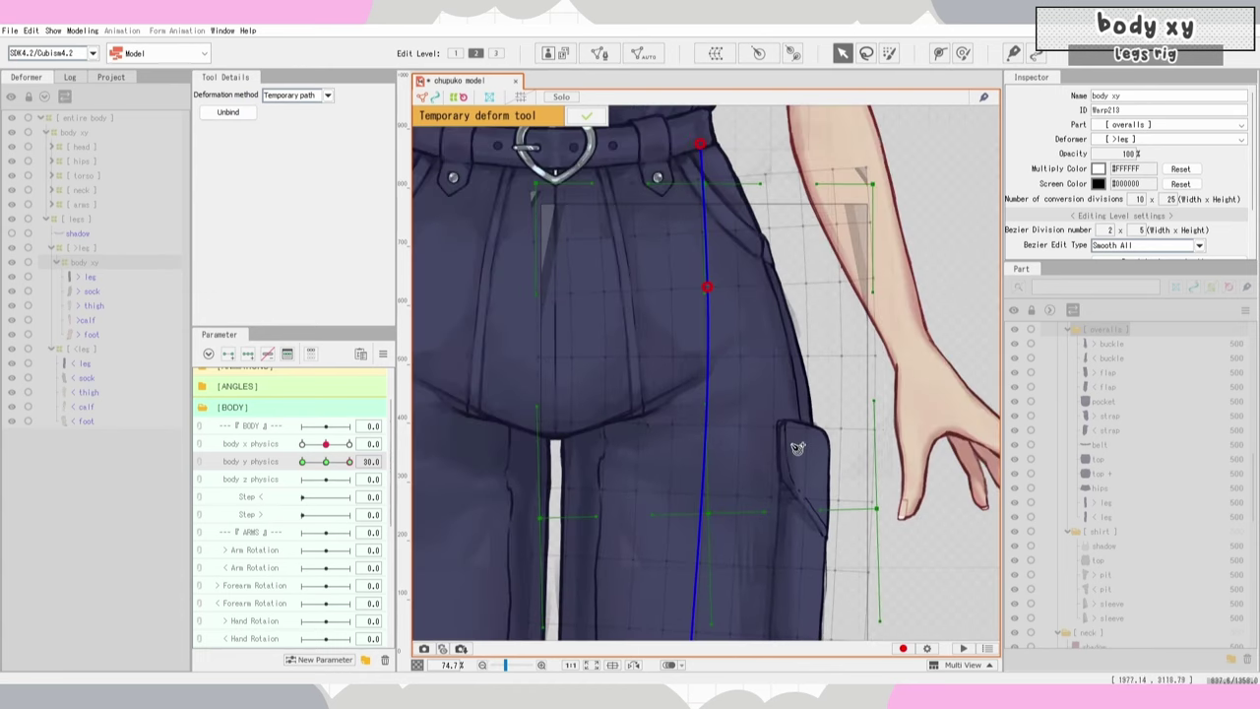
pyautogui.scroll(-4, 790, 294)
pyautogui.moveTo(730, 435); pyautogui.dragTo(721, 384)
pyautogui.hotkey('ctrl', 't')
pyautogui.moveTo(349, 462)
pyautogui.mouseDown()
pyautogui.moveTo(326, 463)
pyautogui.moveTo(362, 464)
pyautogui.mouseUp()
pyautogui.click(432, 461)
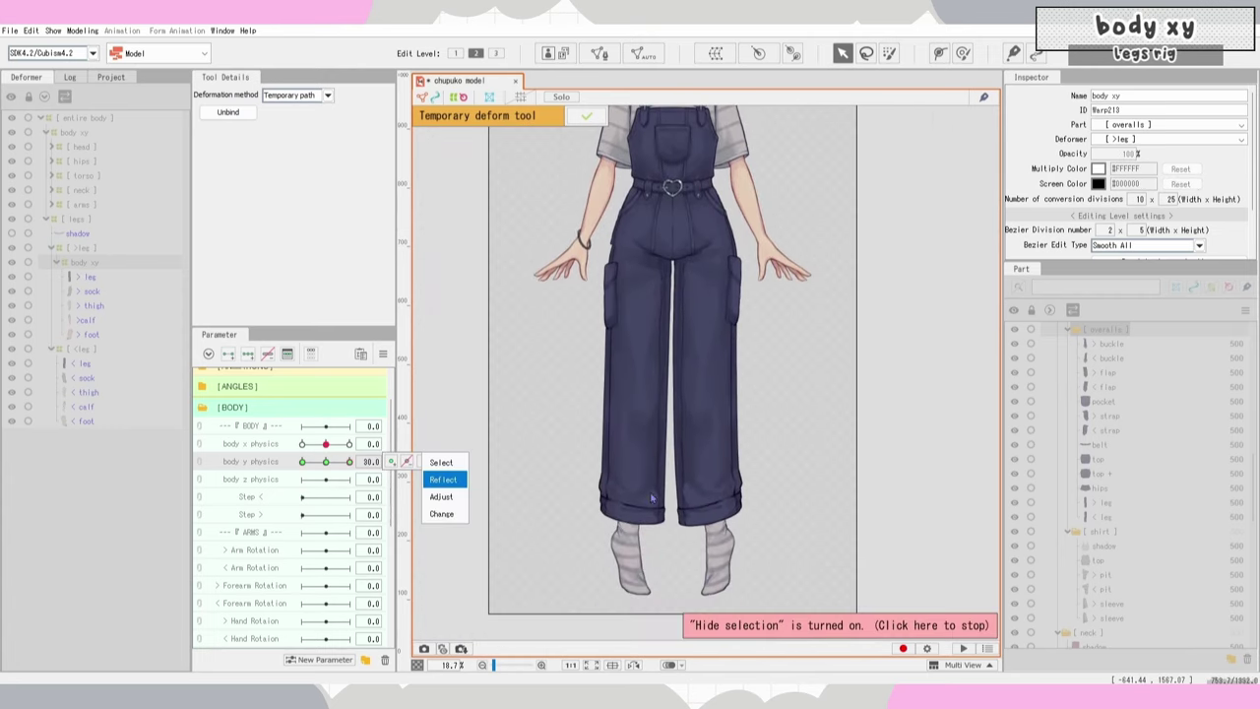
pyautogui.scroll(-3, 723, 505)
pyautogui.scroll(3, 725, 552)
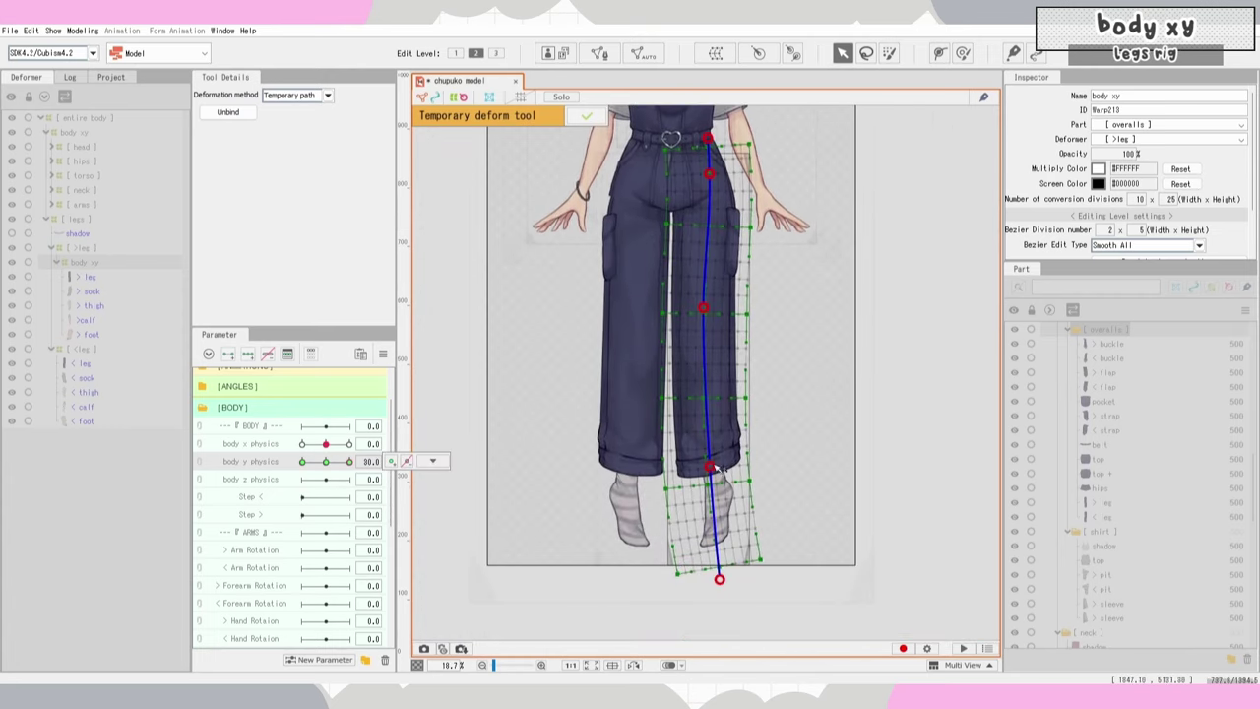
# Step: Fine-tune the path points around the hem, ankle and foot at body y physics 30, and apply the temporary deformation
pyautogui.moveTo(711, 466); pyautogui.dragTo(709, 467)
pyautogui.moveTo(713, 510); pyautogui.dragTo(709, 509)
pyautogui.moveTo(349, 462); pyautogui.dragTo(326, 461)
pyautogui.moveTo(326, 462); pyautogui.dragTo(352, 461)
pyautogui.moveTo(725, 580); pyautogui.dragTo(717, 585)
pyautogui.moveTo(708, 467); pyautogui.dragTo(707, 459)
pyautogui.moveTo(709, 509); pyautogui.dragTo(709, 506)
pyautogui.hotkey('ctrl', 'h')
pyautogui.moveTo(349, 462); pyautogui.dragTo(374, 460)
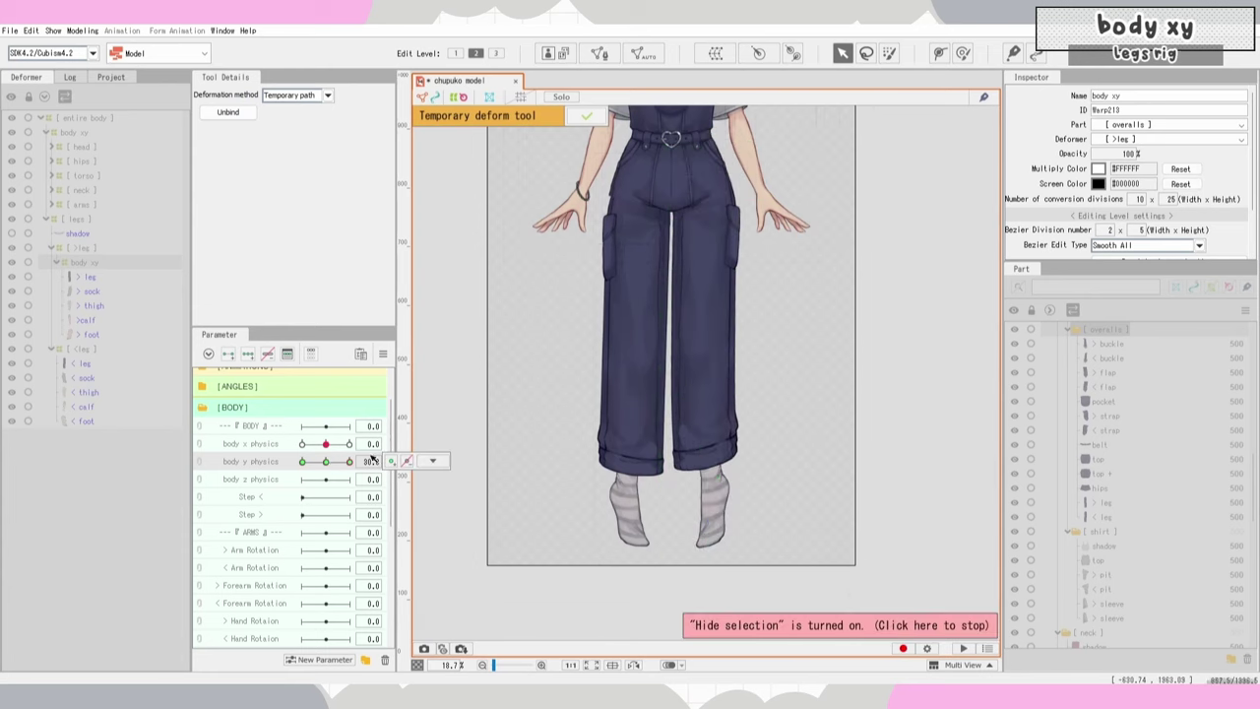
pyautogui.press('b')
pyautogui.moveTo(739, 500); pyautogui.dragTo(730, 500)
pyautogui.click(587, 116)
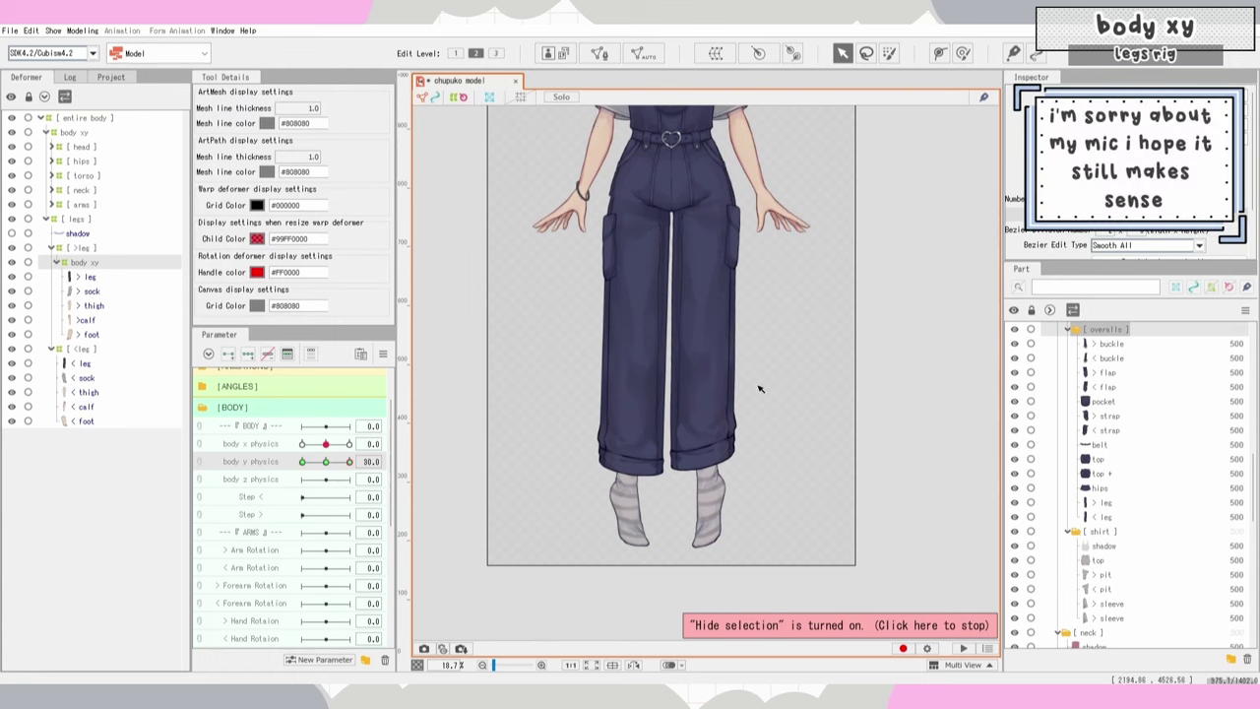
# Step: Reshape the lower end of the > leg's body xy warp around the trouser hem and foot at body y physics 30
pyautogui.scroll(3, 695, 567)
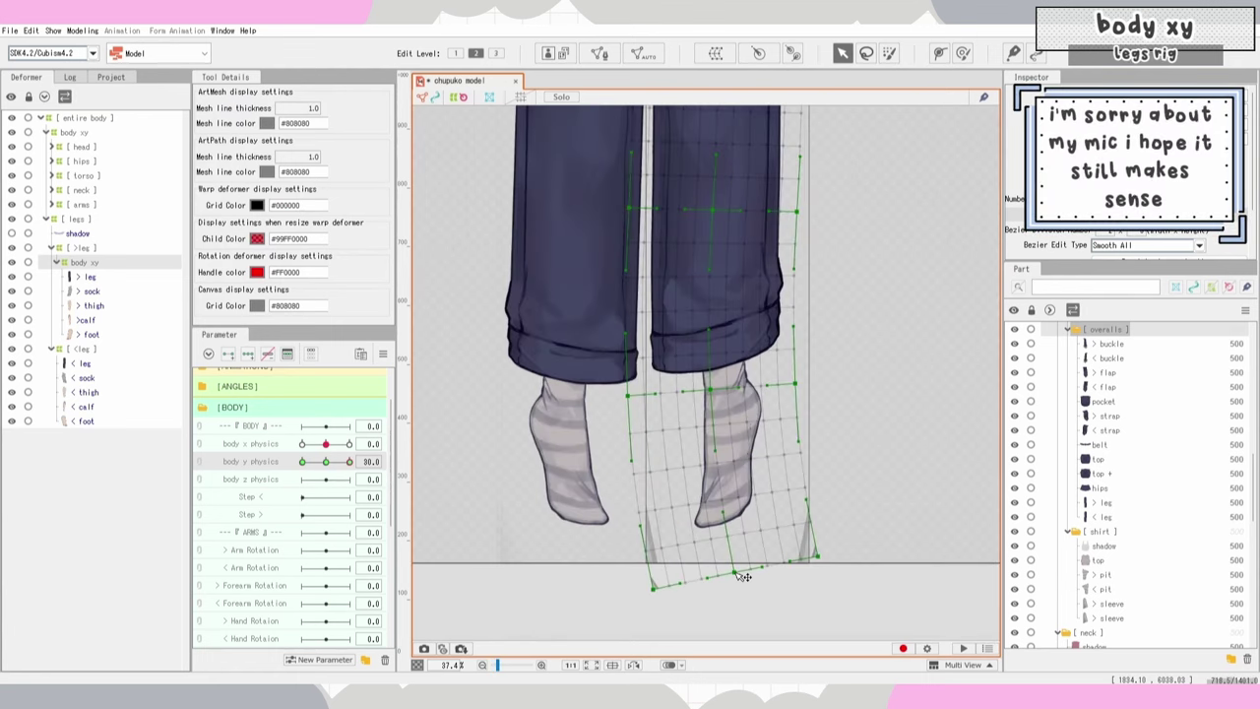
pyautogui.moveTo(710, 389); pyautogui.dragTo(707, 390)
pyautogui.moveTo(653, 589); pyautogui.dragTo(642, 568)
pyautogui.moveTo(708, 390); pyautogui.dragTo(716, 388)
pyautogui.scroll(-4, 709, 390)
pyautogui.hotkey('ctrl', 't')
pyautogui.moveTo(349, 462); pyautogui.dragTo(350, 463)
pyautogui.hotkey('ctrl', 't')
pyautogui.scroll(4, 656, 454)
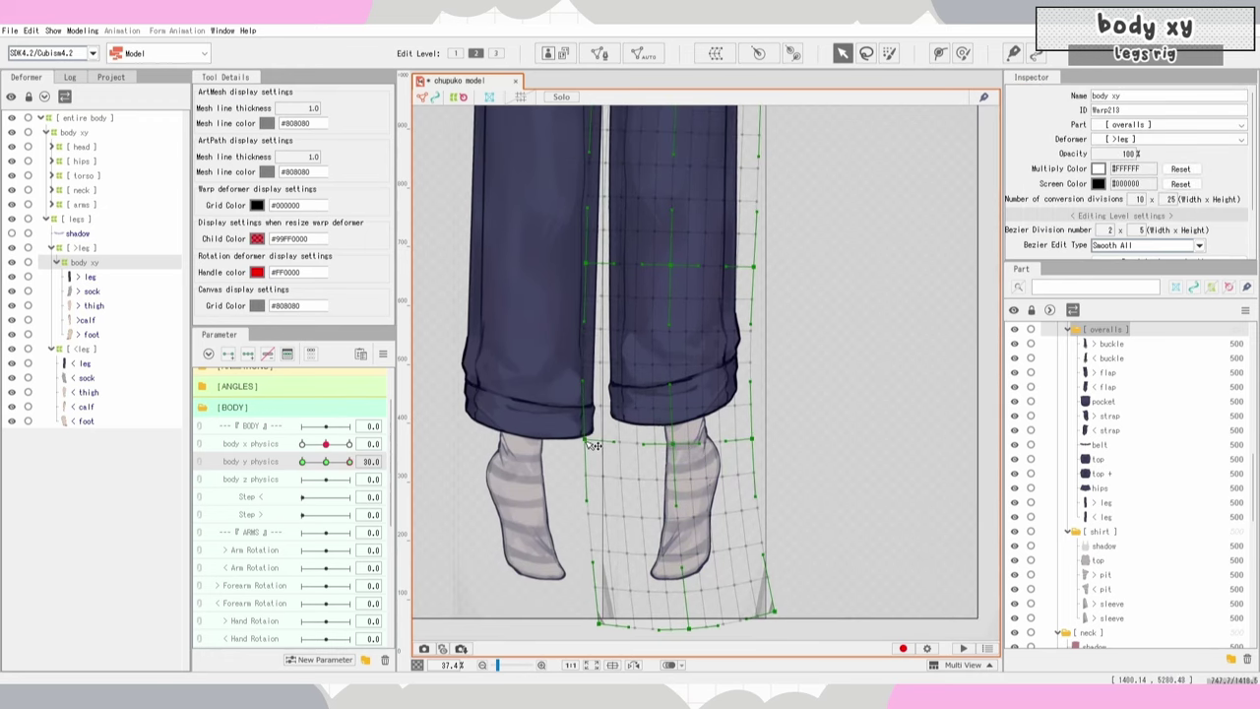
pyautogui.moveTo(593, 442); pyautogui.dragTo(591, 433)
# Step: At body y physics -30, lay a temporary deform path through the > leg from above the waist down past the foot
pyautogui.scroll(-3, 742, 516)
pyautogui.moveTo(348, 462); pyautogui.dragTo(302, 462)
pyautogui.click(963, 53)
pyautogui.moveTo(847, 207); pyautogui.dragTo(804, 236)
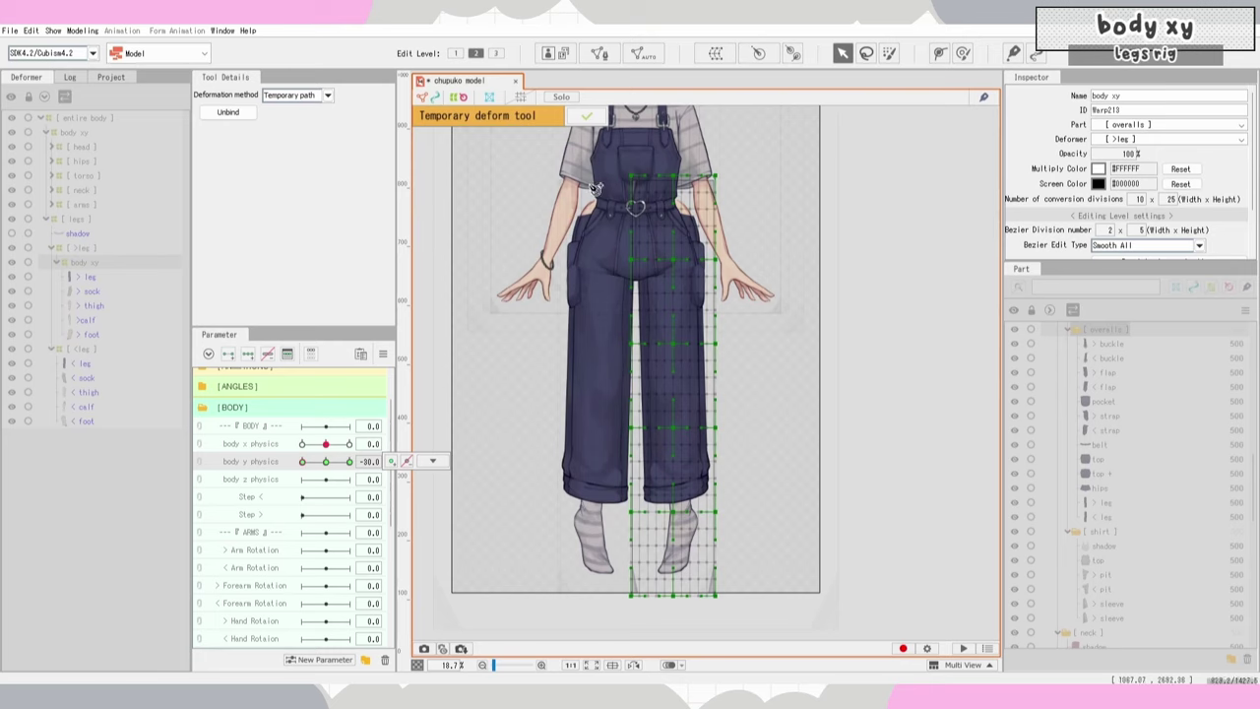
pyautogui.click(673, 165)
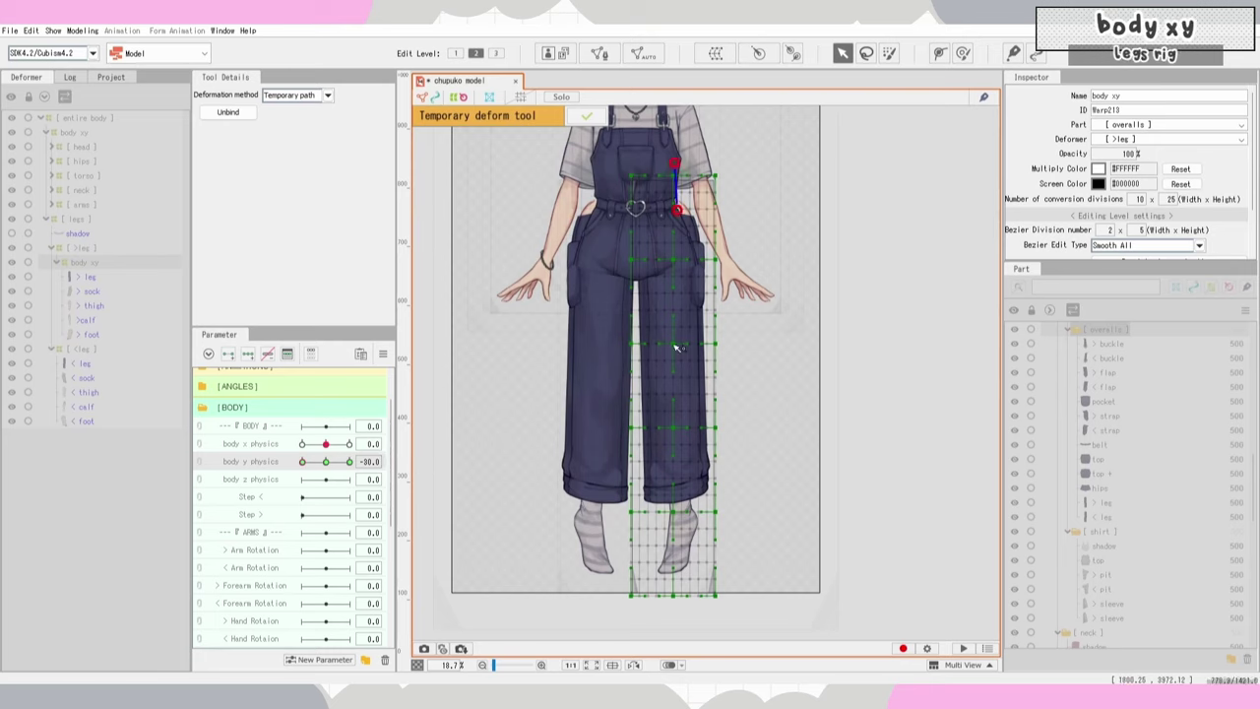
pyautogui.click(675, 345)
pyautogui.click(674, 495)
pyautogui.click(669, 608)
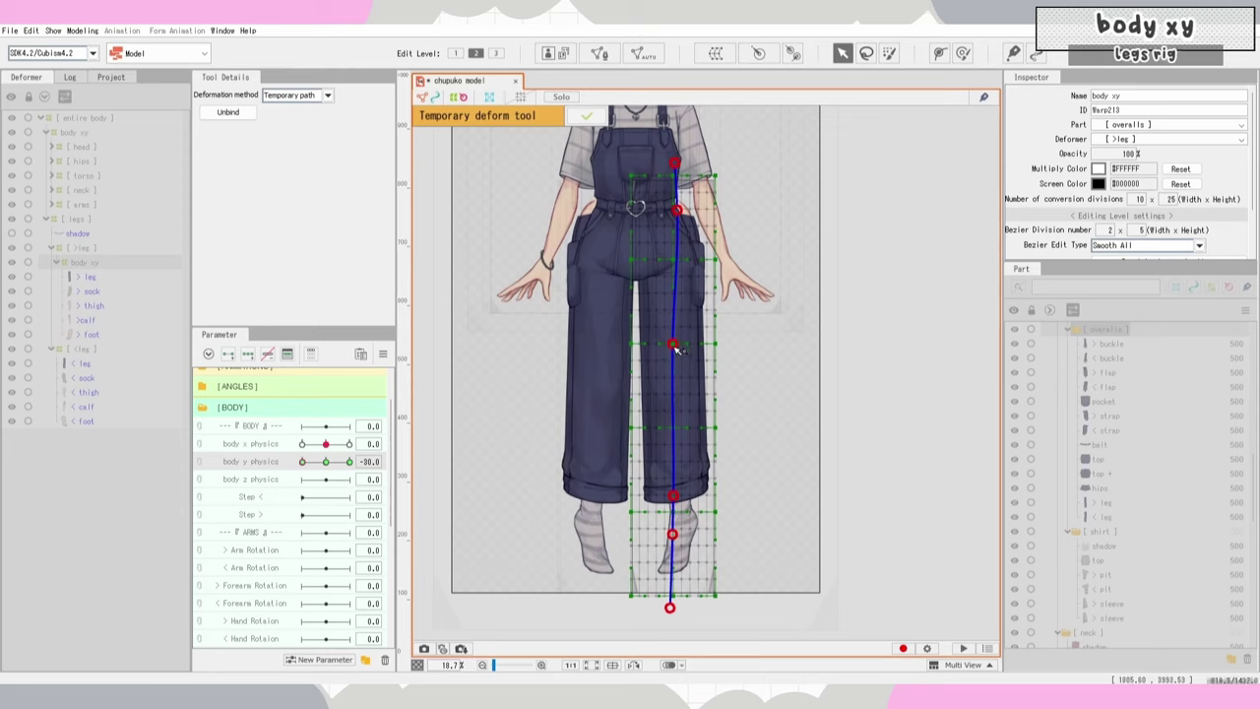
# Step: Bend the path's knee point inward and lower its waist and hip points to follow the overalls at body y physics -30
pyautogui.moveTo(675, 345); pyautogui.dragTo(658, 365)
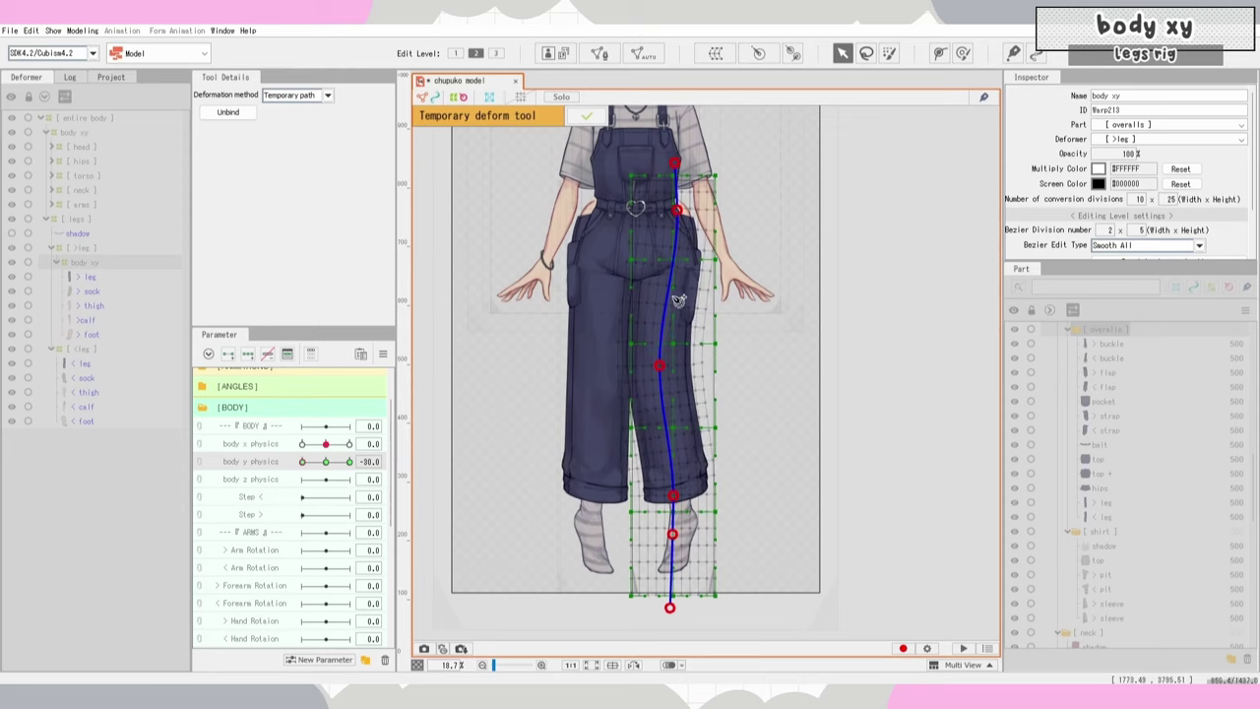
pyautogui.moveTo(677, 212); pyautogui.dragTo(682, 261)
pyautogui.scroll(3, 680, 148)
pyautogui.moveTo(670, 182); pyautogui.dragTo(664, 294)
pyautogui.moveTo(684, 375); pyautogui.dragTo(682, 356)
pyautogui.scroll(-2, 659, 320)
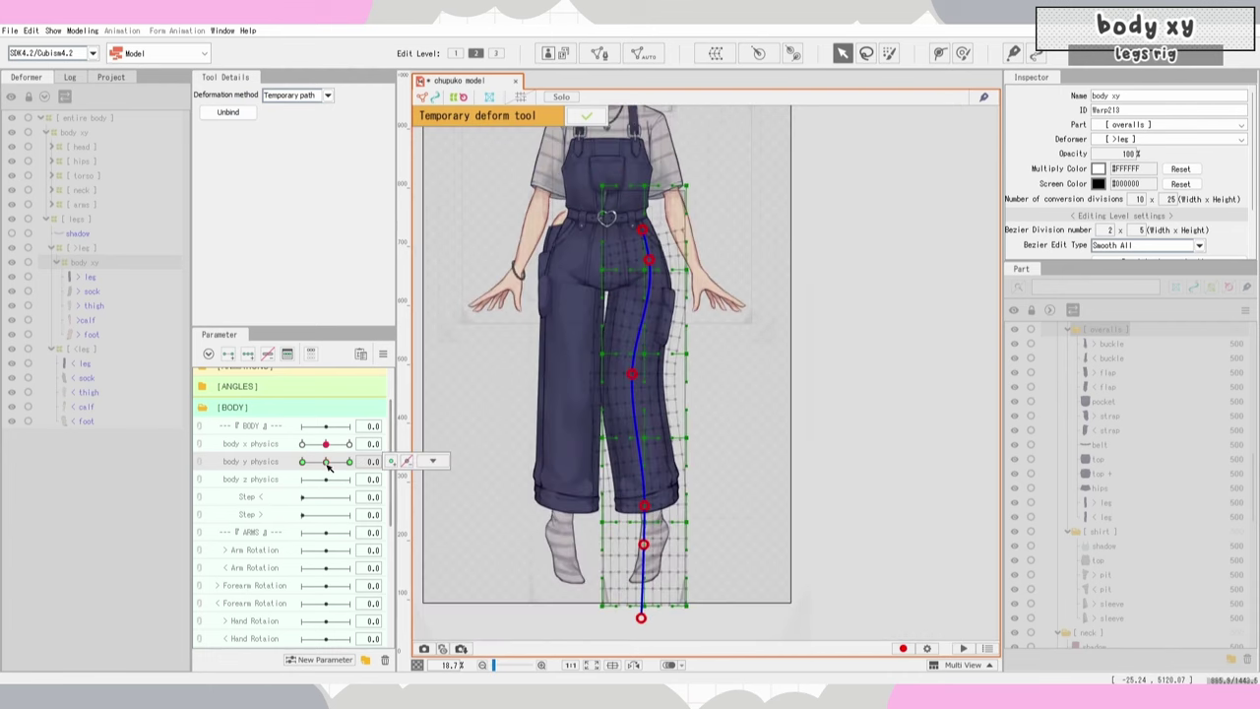
# Step: Move the path's ankle point outward and its foot point inward at body y physics -30, and apply the temporary deformation
pyautogui.moveTo(326, 462); pyautogui.dragTo(303, 463)
pyautogui.moveTo(644, 545); pyautogui.dragTo(656, 547)
pyautogui.moveTo(641, 618); pyautogui.dragTo(630, 616)
pyautogui.moveTo(300, 463)
pyautogui.mouseDown()
pyautogui.moveTo(326, 465)
pyautogui.moveTo(303, 463)
pyautogui.mouseUp()
pyautogui.press('Return')
pyautogui.press('b')
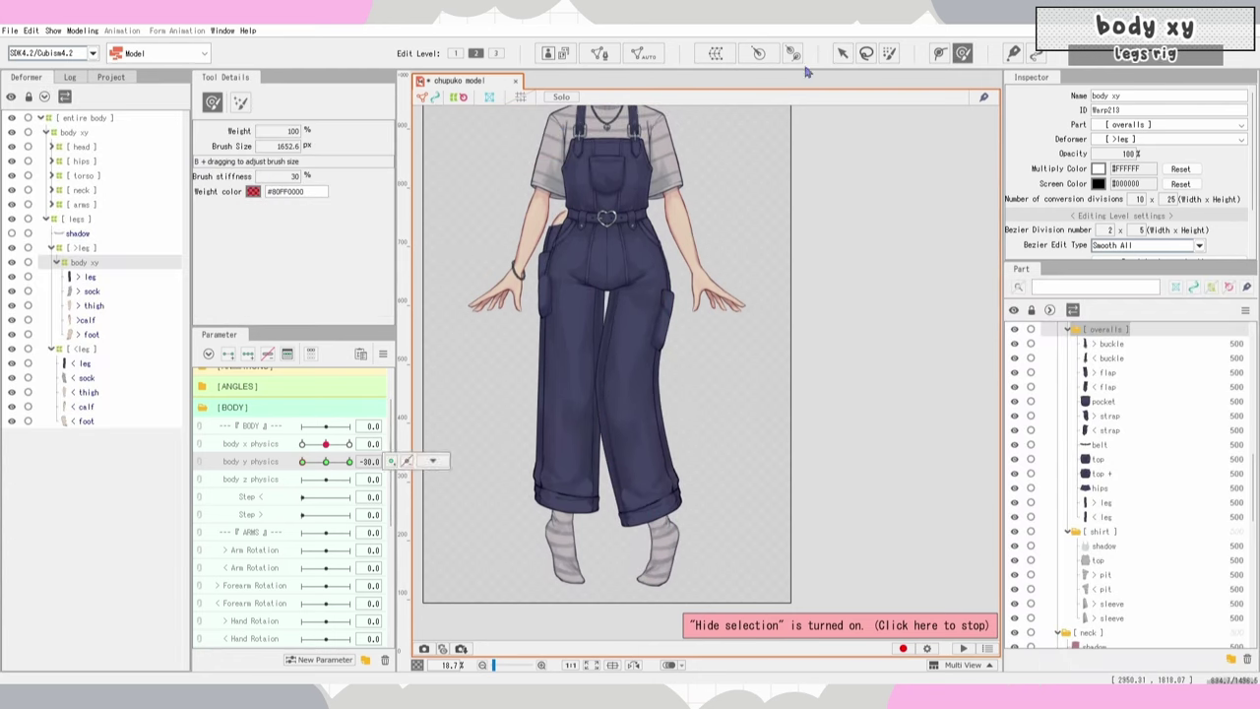
# Step: Pull the outer bottom corner of the > leg's body xy warp outward below the foot at body y physics -30
pyautogui.click(842, 53)
pyautogui.scroll(-2, 724, 335)
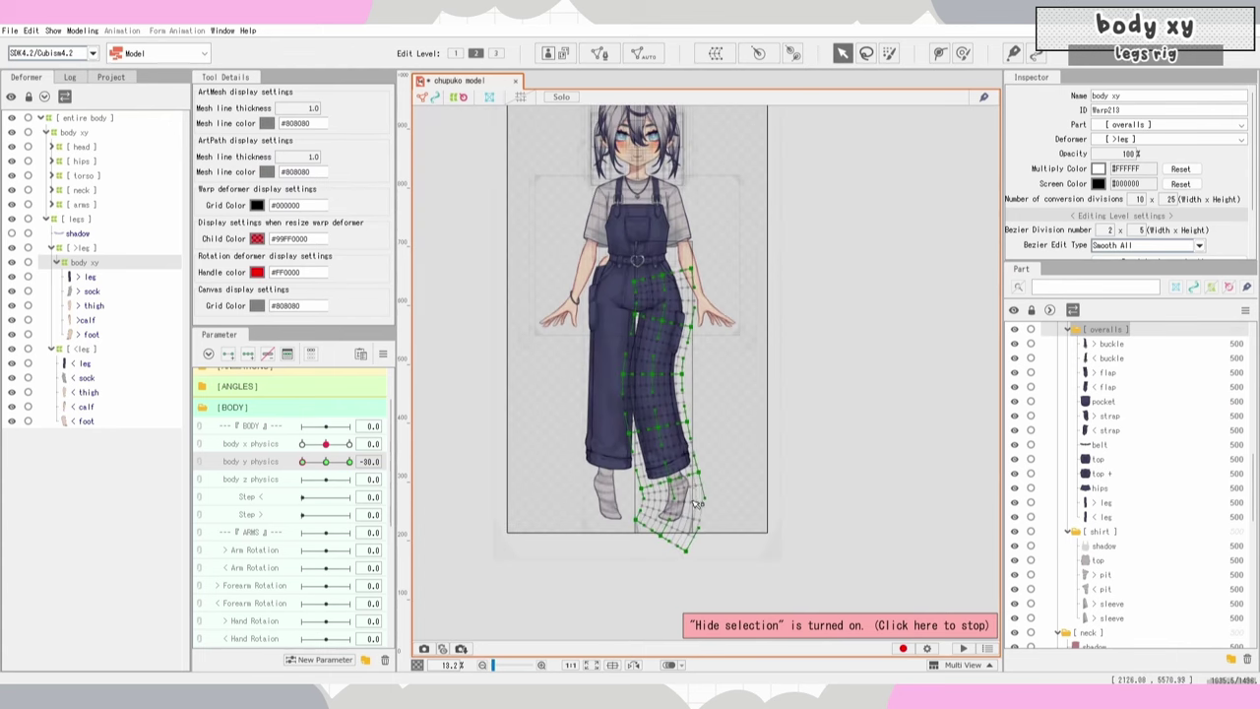
pyautogui.scroll(3, 695, 505)
pyautogui.scroll(3, 703, 551)
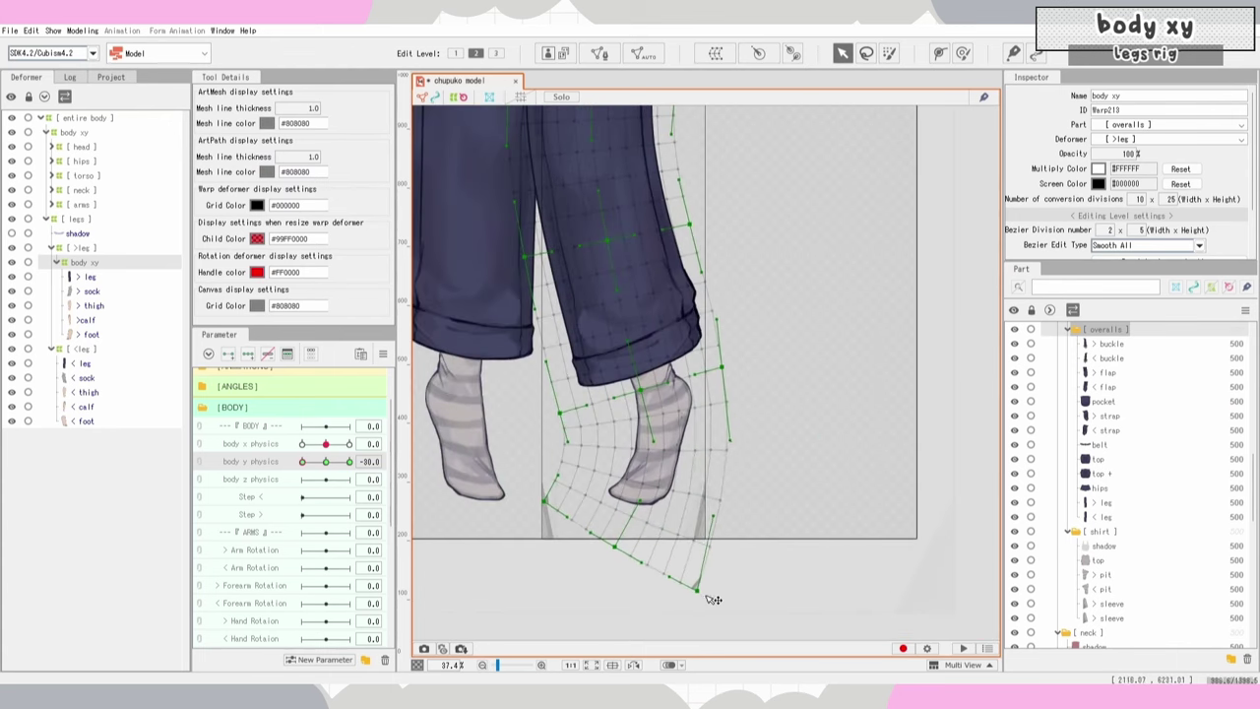
pyautogui.moveTo(698, 591); pyautogui.dragTo(745, 571)
pyautogui.moveTo(302, 462)
pyautogui.mouseDown()
pyautogui.moveTo(320, 463)
pyautogui.moveTo(302, 462)
pyautogui.mouseUp()
pyautogui.moveTo(596, 111); pyautogui.dragTo(636, 279)
# Step: Examine the > leg's pose between body y physics -30 and 0 with the warp selection hidden
pyautogui.scroll(-1, 615, 278)
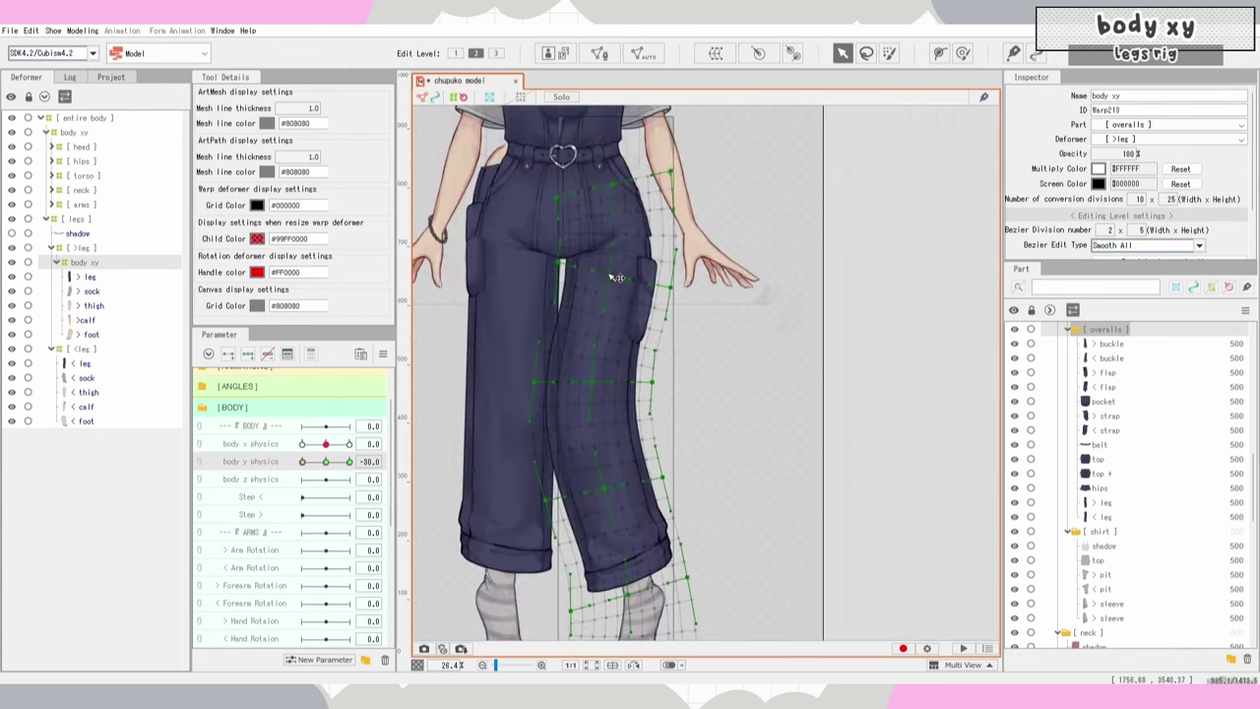
pyautogui.scroll(-1, 630, 285)
pyautogui.hotkey('ctrl', 't')
pyautogui.hotkey('ctrl', 't')
pyautogui.scroll(2, 701, 487)
pyautogui.scroll(-1, 761, 512)
pyautogui.moveTo(303, 462); pyautogui.dragTo(326, 463)
pyautogui.scroll(-1, 658, 471)
pyautogui.moveTo(492, 345); pyautogui.dragTo(504, 405)
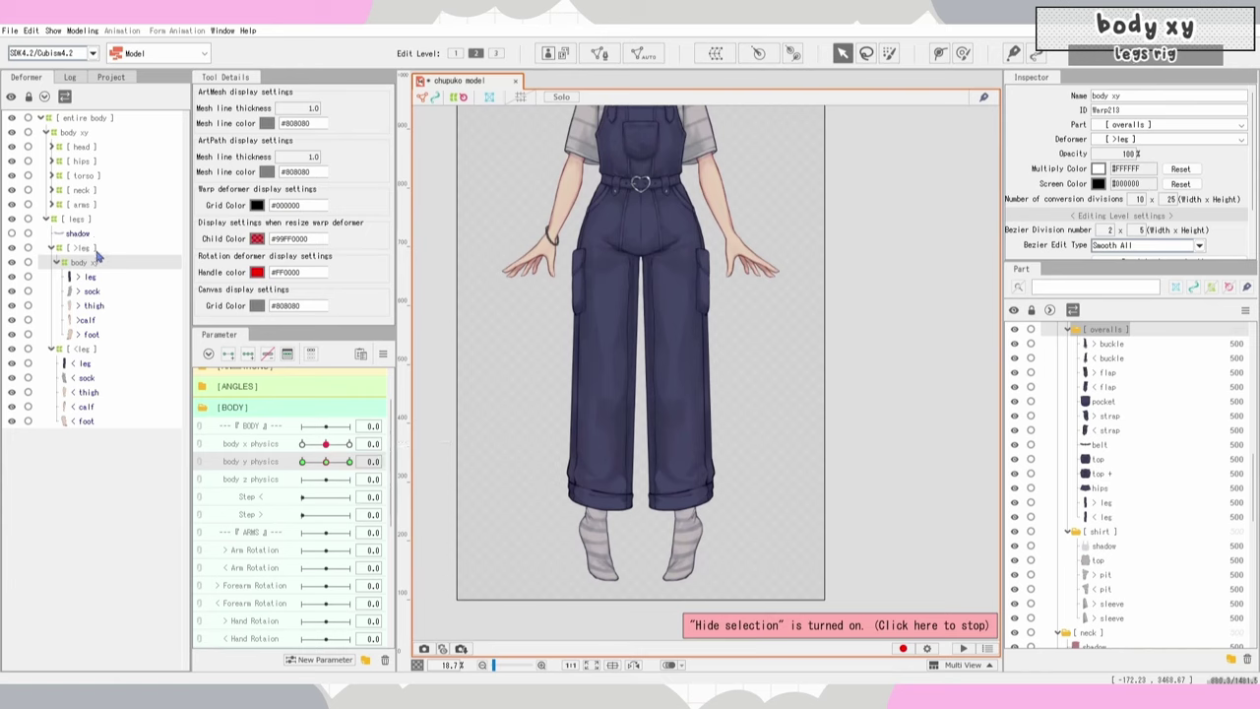
# Step: Replace the [ <leg ] deformer and its pieces with a horizontally reflected duplicate of [ >leg ], leaving body y physics unreflected
pyautogui.rightClick(96, 249)
pyautogui.click(96, 249)
pyautogui.rightClick(98, 250)
pyautogui.click(148, 257)
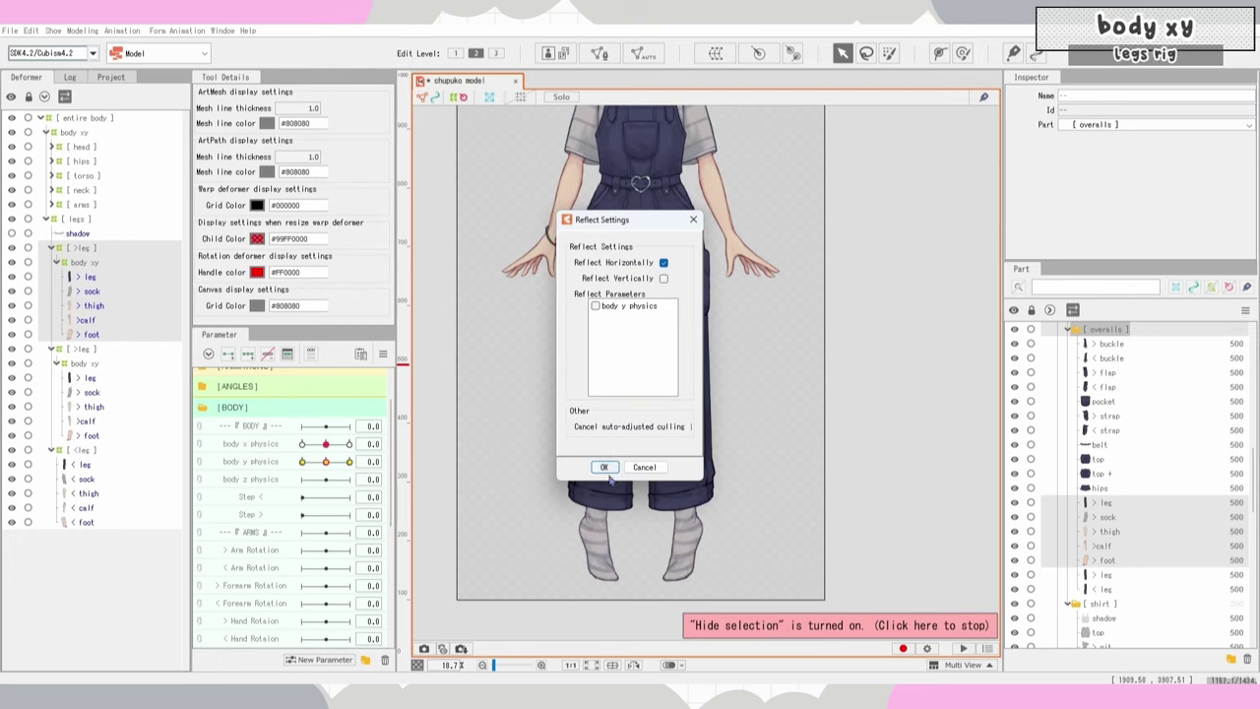
pyautogui.click(605, 468)
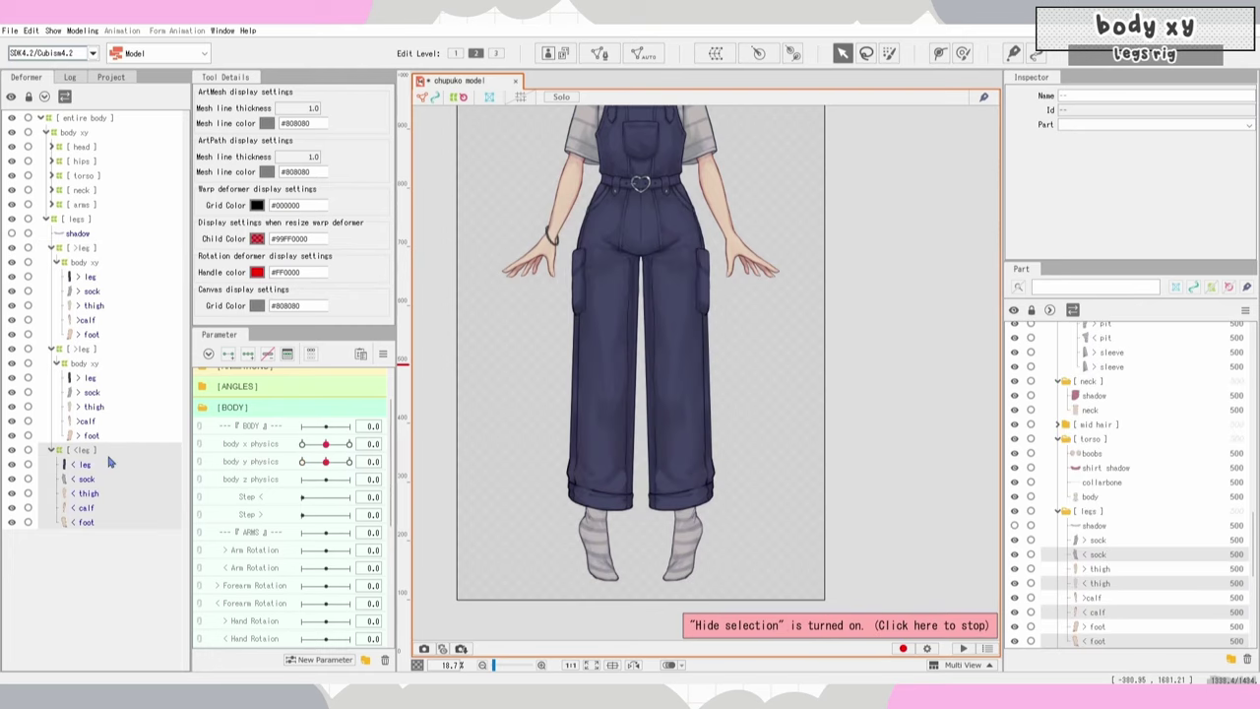
pyautogui.hotkey('ctrl', 'z')
# Step: Examine both legs at body y physics -30 and 30 for symmetry and how they meet the hips
pyautogui.moveTo(326, 461); pyautogui.dragTo(267, 493)
pyautogui.scroll(-2, 603, 449)
pyautogui.click(611, 453)
pyautogui.scroll(1, 611, 453)
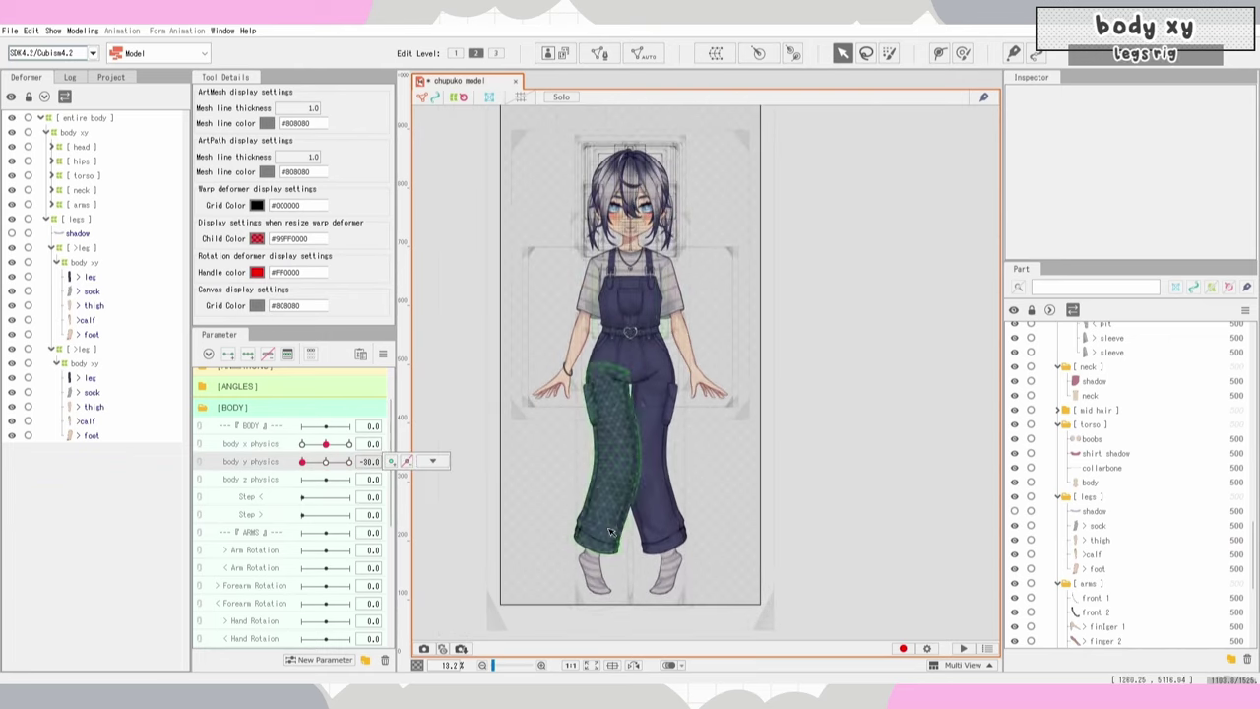
pyautogui.scroll(2, 571, 604)
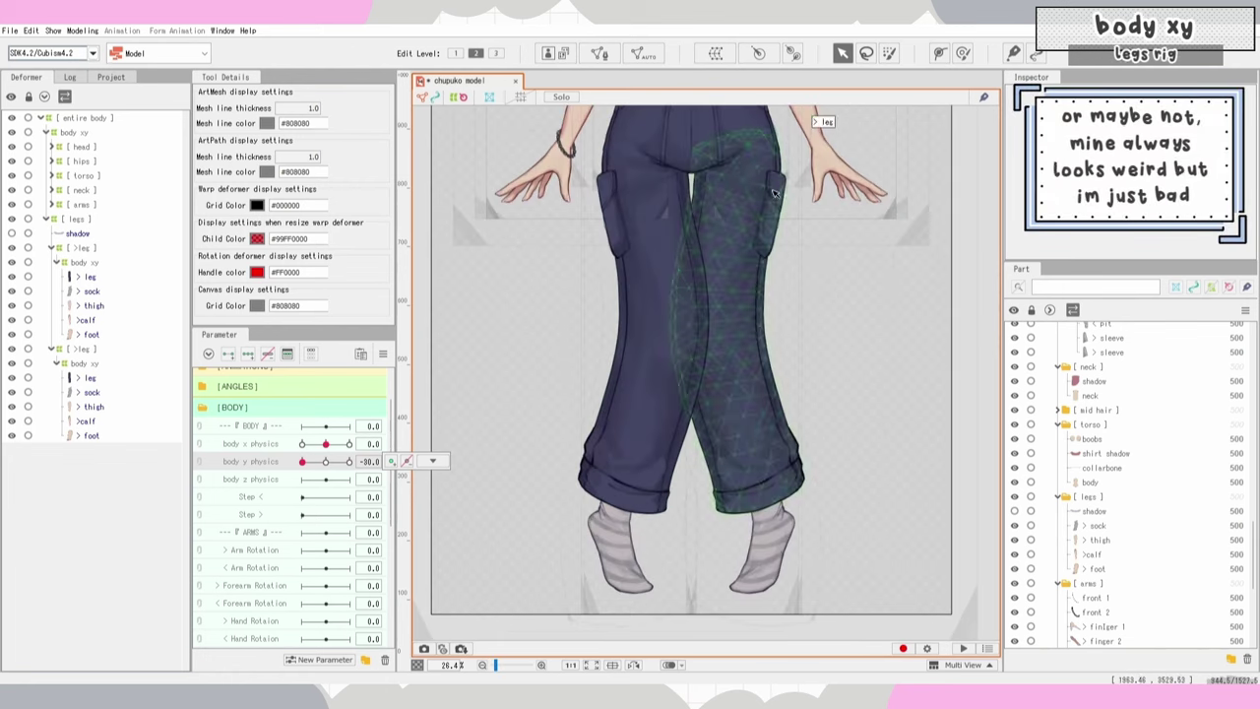
pyautogui.scroll(-2, 724, 173)
pyautogui.moveTo(724, 173); pyautogui.dragTo(668, 349)
pyautogui.scroll(1, 688, 352)
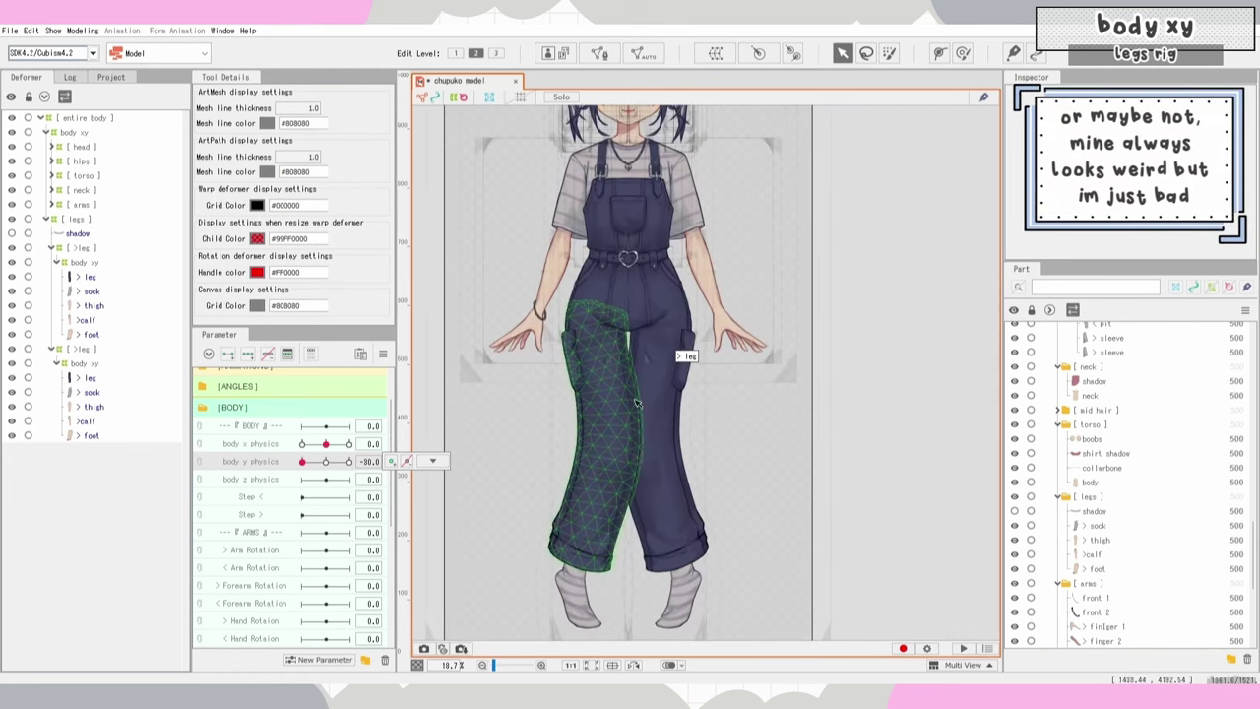
pyautogui.moveTo(304, 463); pyautogui.dragTo(371, 457)
pyautogui.click(432, 460)
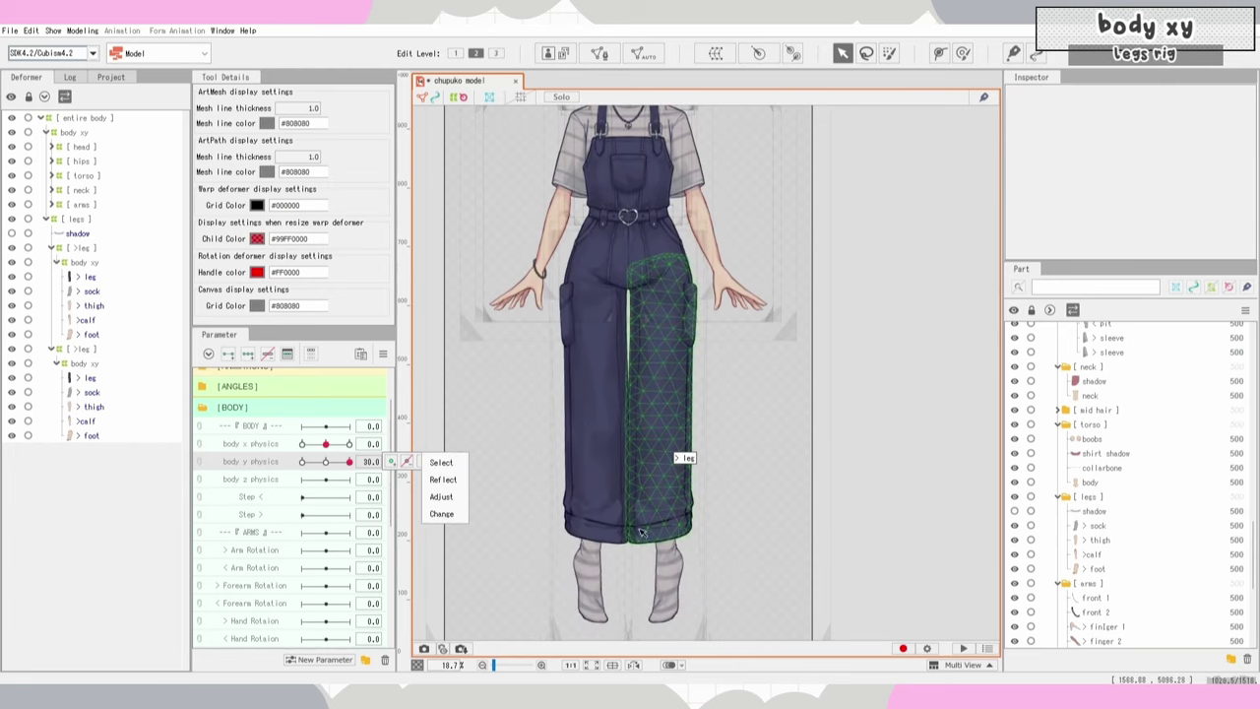
pyautogui.scroll(-2, 689, 380)
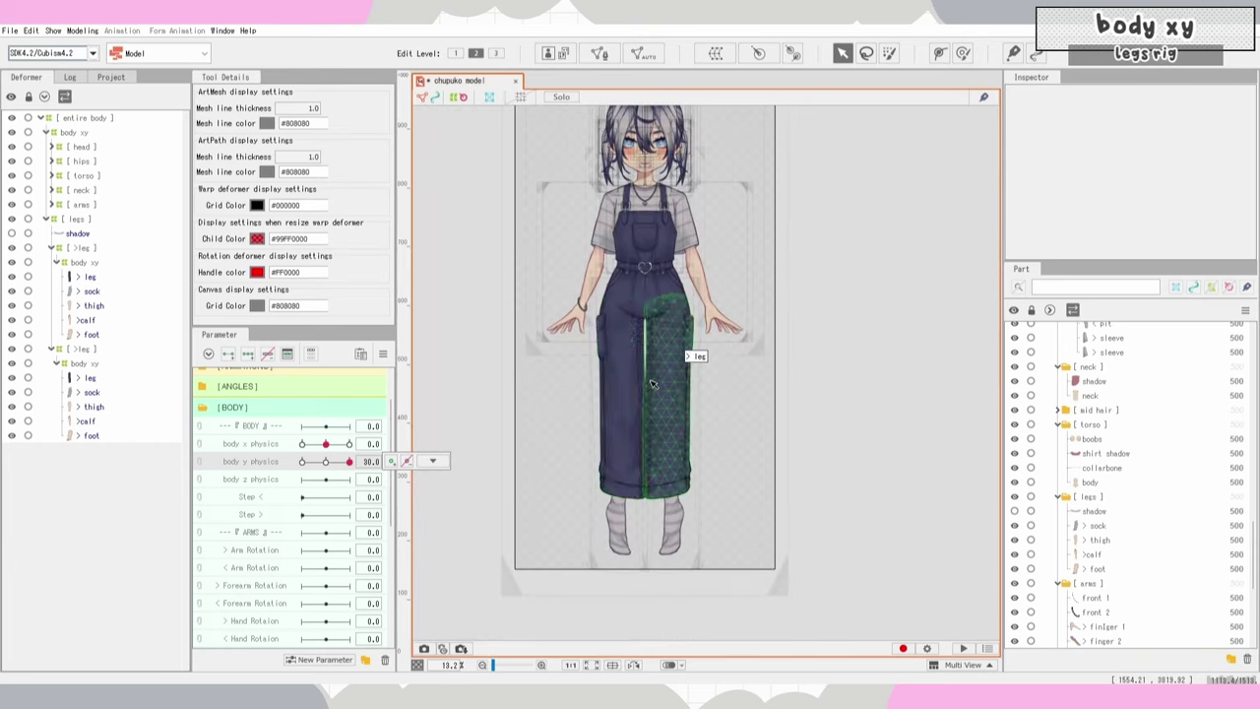
# Step: Return body y physics to 0 and examine both legs with their body xy warps and pieces selected and deselected
pyautogui.scroll(2, 650, 389)
pyautogui.click(84, 364)
pyautogui.click(964, 53)
pyautogui.moveTo(349, 462)
pyautogui.mouseDown()
pyautogui.moveTo(328, 483)
pyautogui.moveTo(358, 471)
pyautogui.moveTo(291, 491)
pyautogui.moveTo(349, 497)
pyautogui.moveTo(276, 484)
pyautogui.moveTo(353, 483)
pyautogui.moveTo(292, 483)
pyautogui.moveTo(350, 487)
pyautogui.moveTo(325, 486)
pyautogui.mouseUp()
pyautogui.click(843, 53)
pyautogui.hotkey('ctrl', 't')
pyautogui.scroll(-2, 663, 399)
pyautogui.hotkey('ctrl', 't')
pyautogui.click(83, 349)
pyautogui.keyDown('shift'); pyautogui.click(91, 435); pyautogui.keyUp('shift')
pyautogui.click(867, 394)
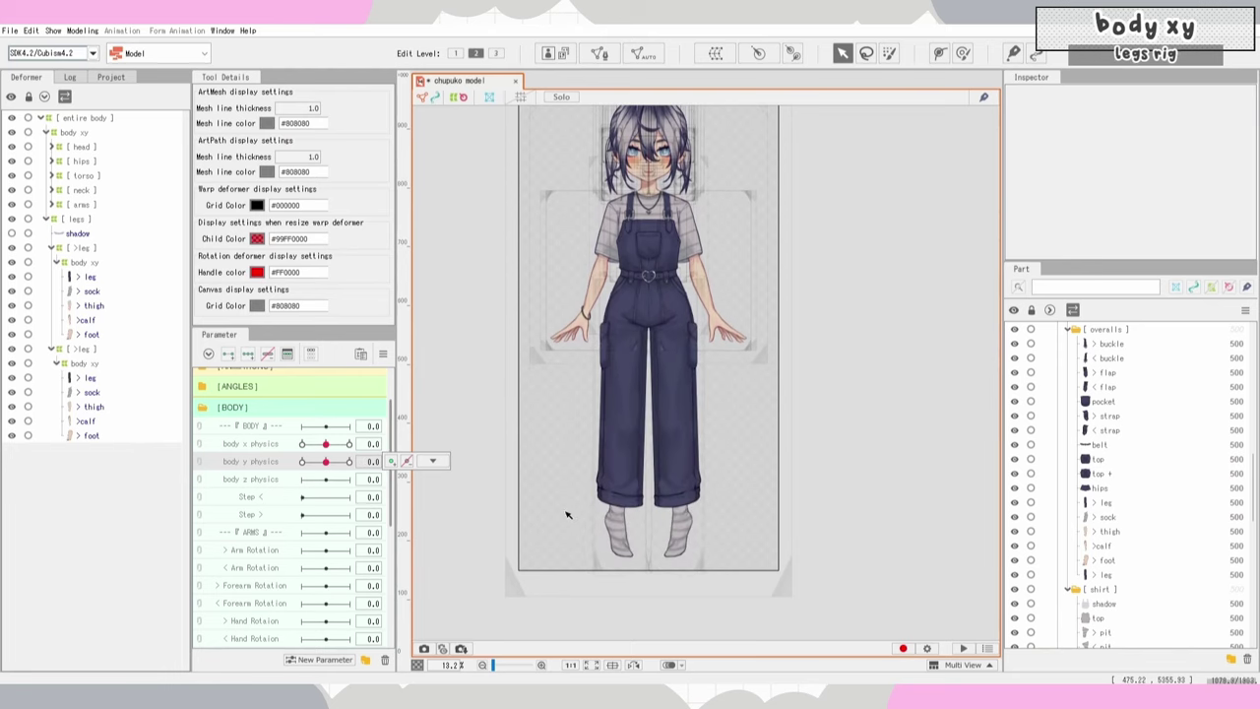
# Step: Link body x physics with body y physics to preview the body at -30 and 30, and separate the two parameters at 0
pyautogui.moveTo(566, 514); pyautogui.dragTo(616, 567)
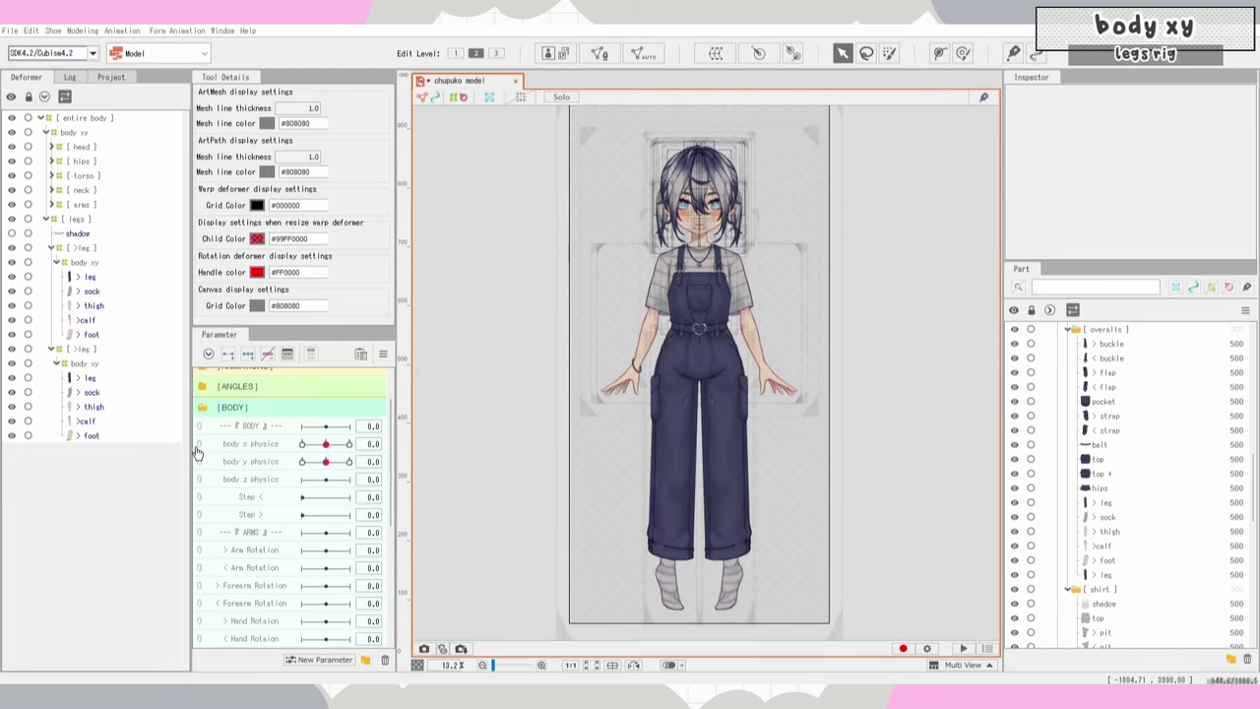
pyautogui.click(199, 452)
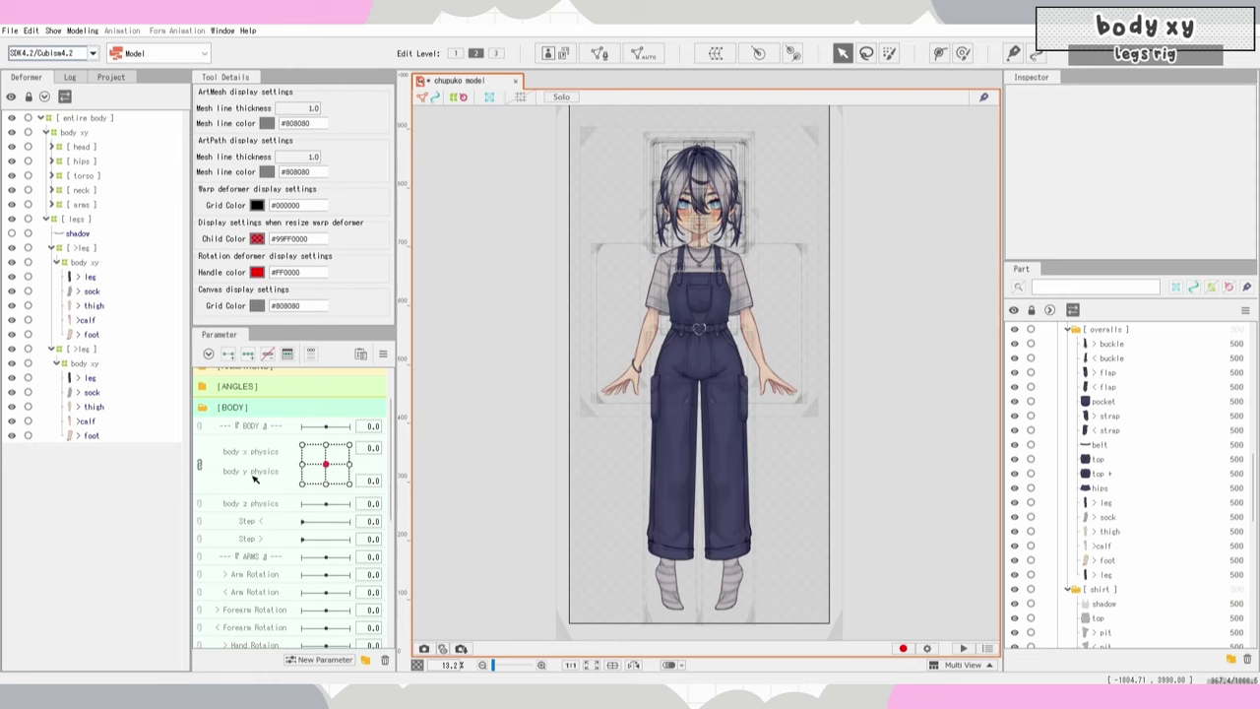
pyautogui.moveTo(325, 463); pyautogui.dragTo(305, 440)
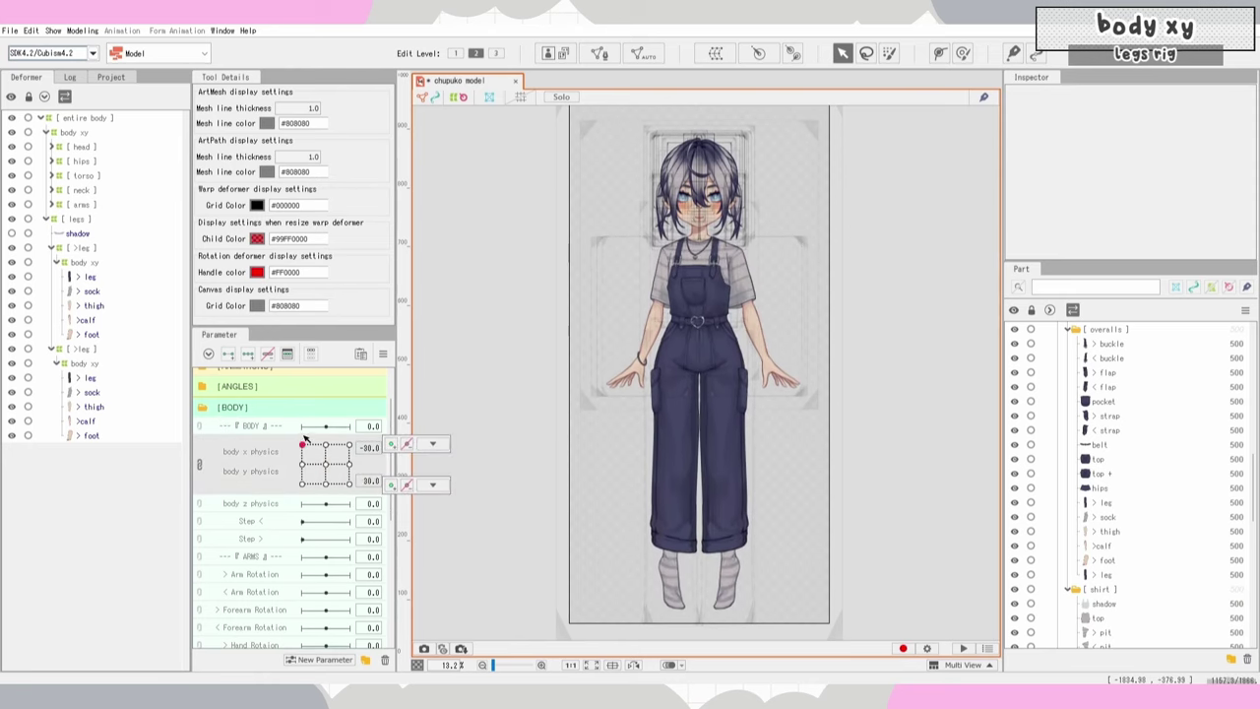
pyautogui.hotkey('ctrl', 't')
pyautogui.moveTo(327, 443)
pyautogui.mouseDown()
pyautogui.moveTo(339, 453)
pyautogui.moveTo(307, 460)
pyautogui.moveTo(336, 415)
pyautogui.moveTo(347, 463)
pyautogui.moveTo(333, 448)
pyautogui.moveTo(326, 463)
pyautogui.mouseUp()
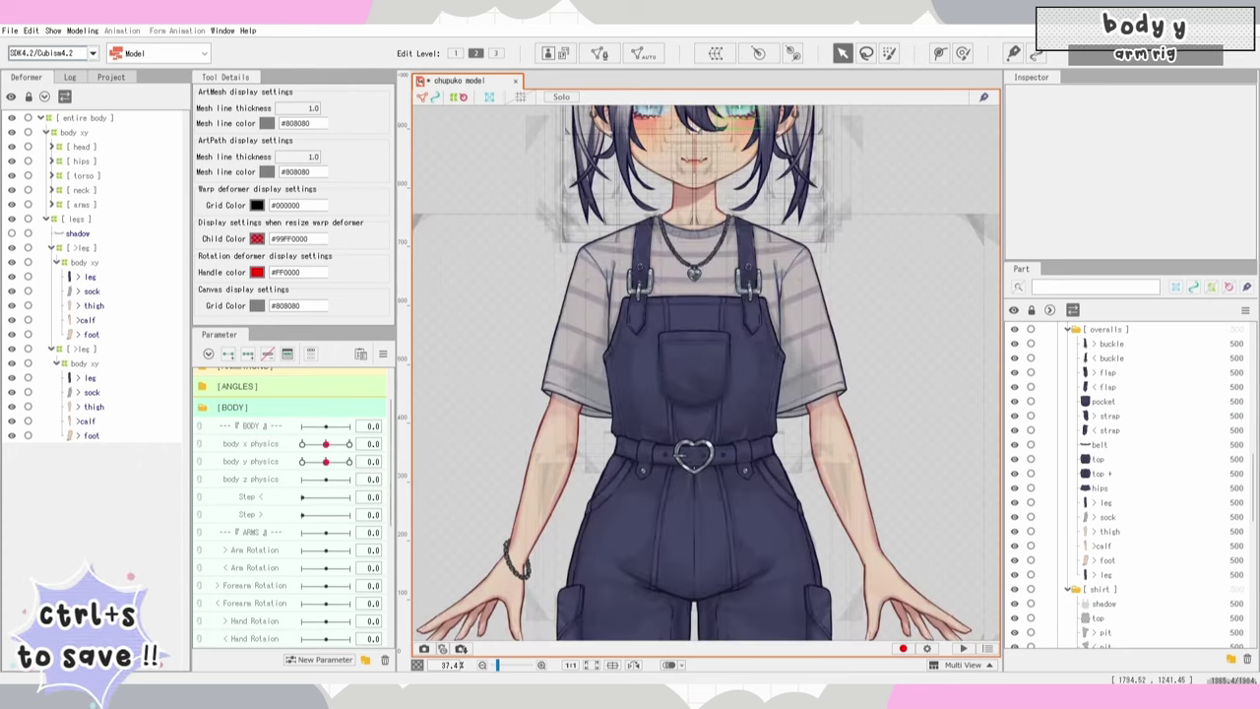
# Step: Preview the > arm with its body xy warp selected at body y physics -30, 0 and 30
pyautogui.scroll(-3, 746, 356)
pyautogui.scroll(3, 746, 356)
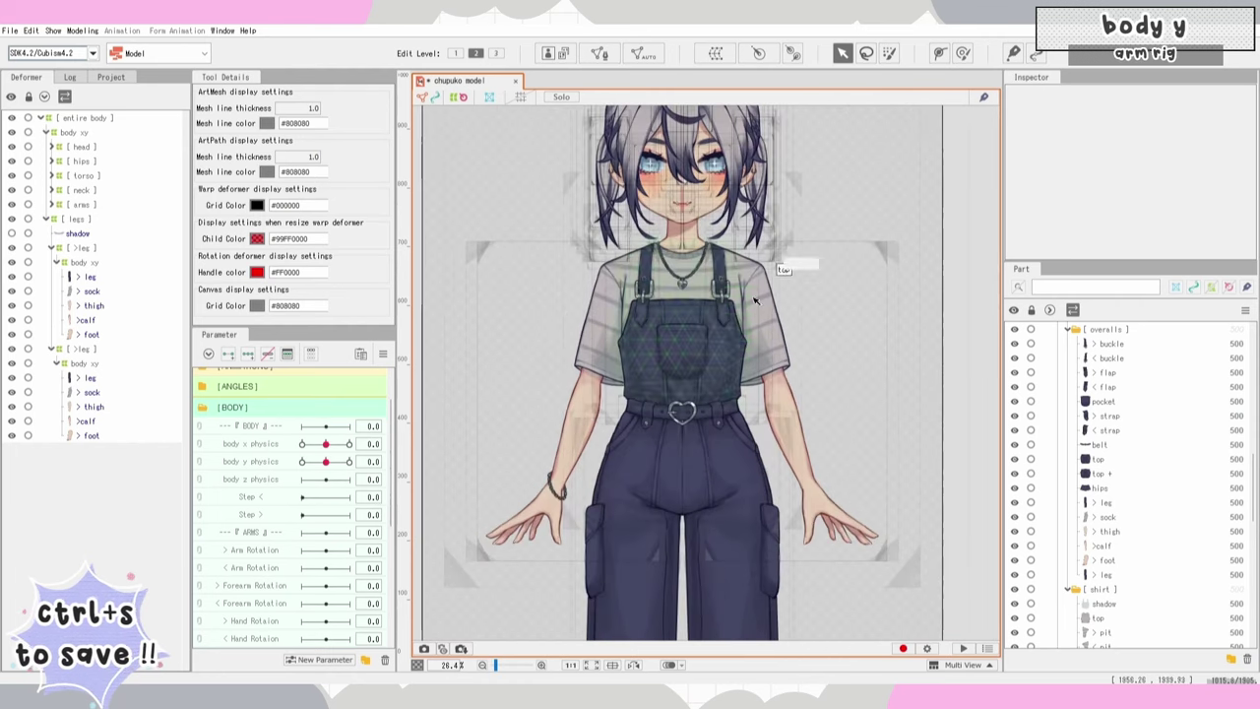
pyautogui.click(805, 458)
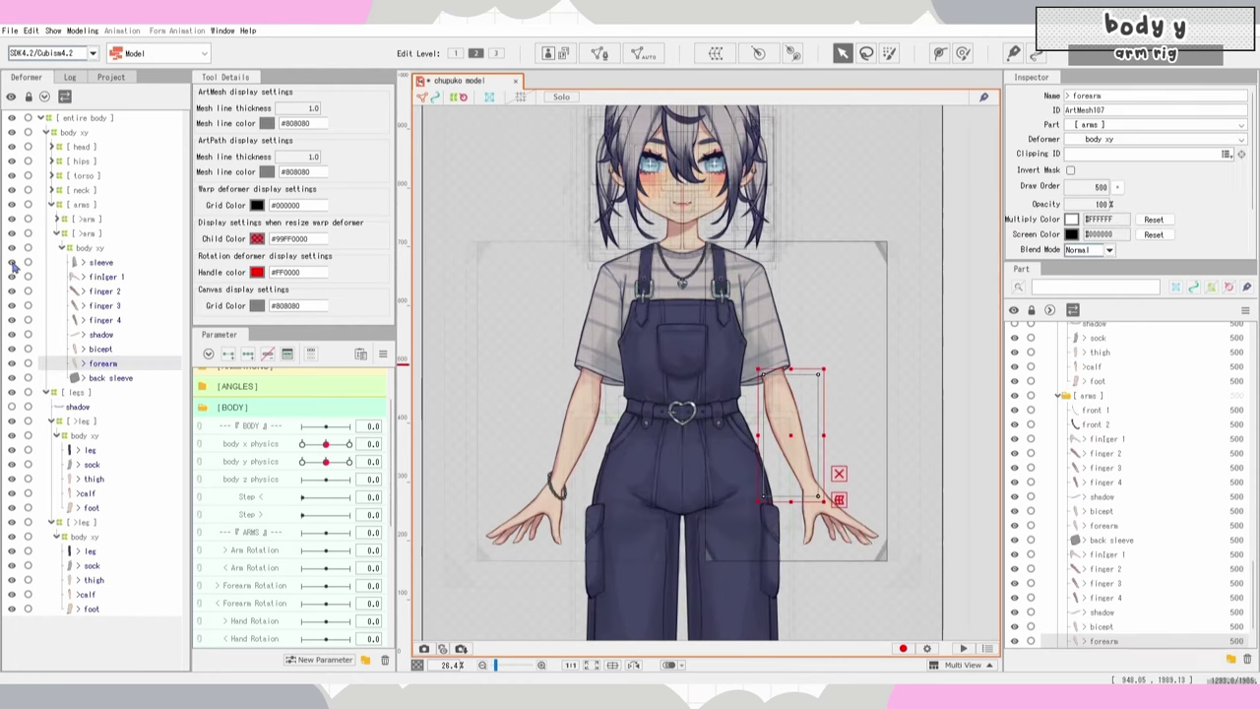
pyautogui.click(99, 249)
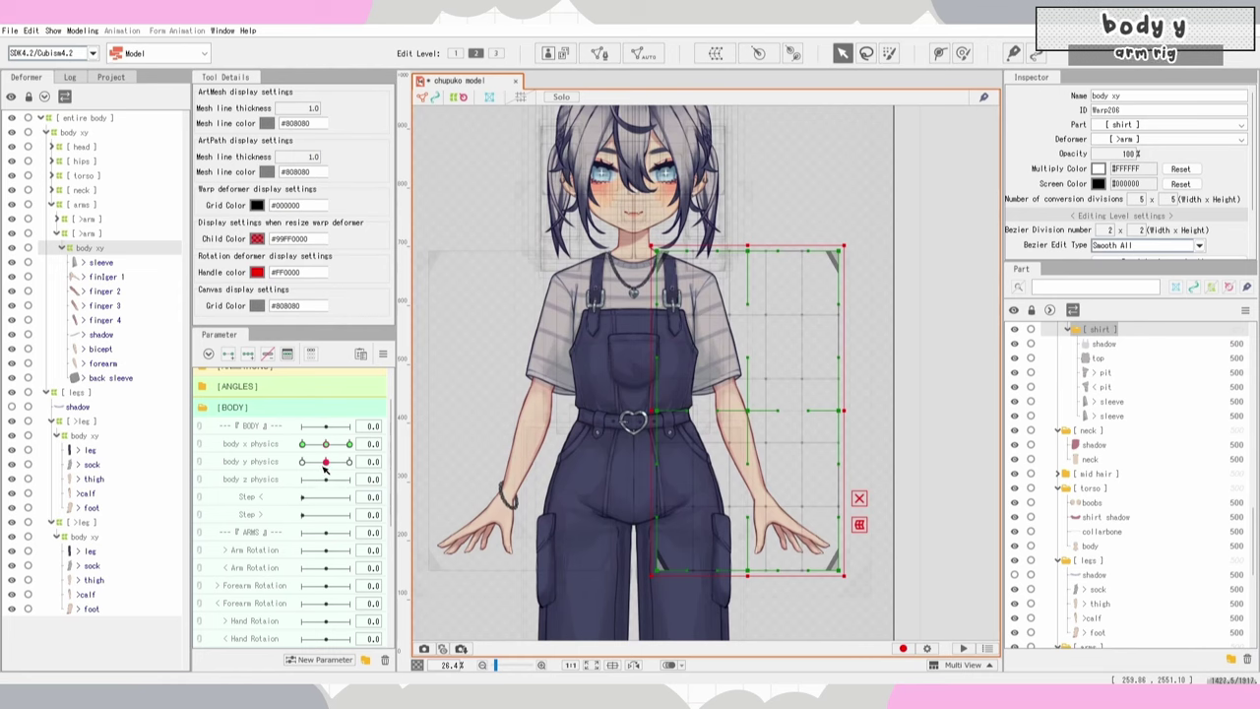
pyautogui.moveTo(328, 468); pyautogui.dragTo(301, 475)
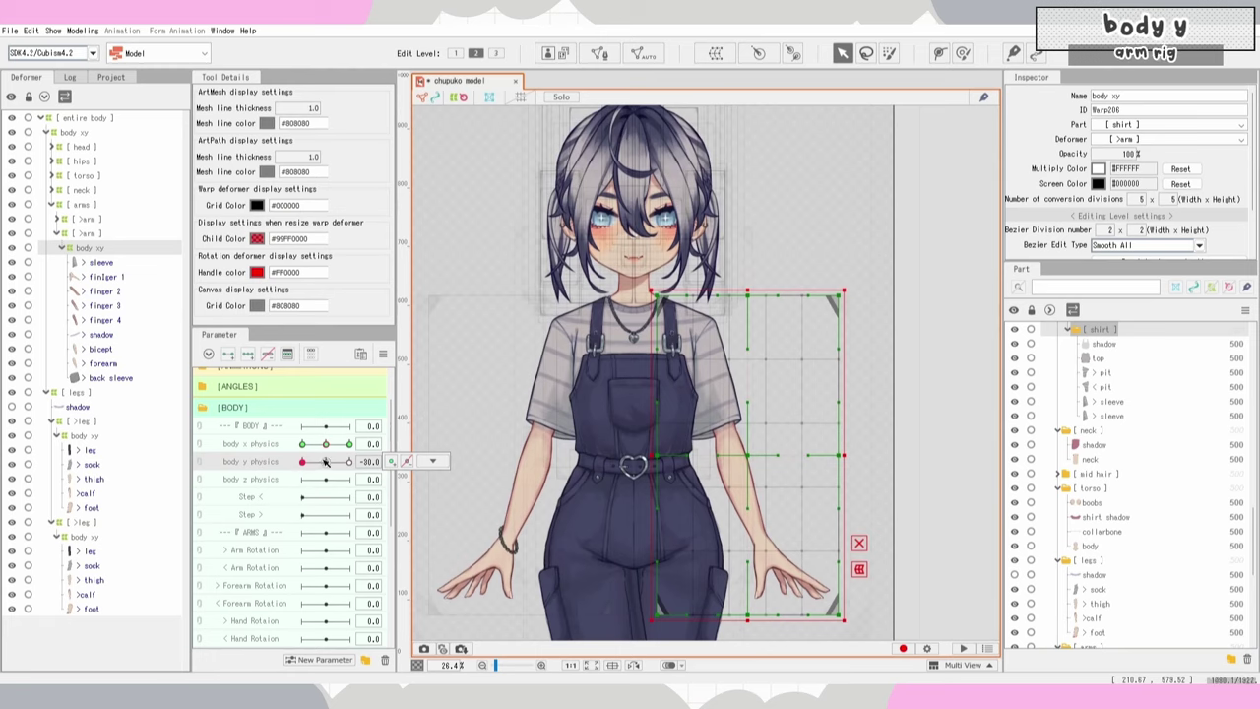
pyautogui.click(326, 463)
pyautogui.moveTo(326, 467); pyautogui.dragTo(349, 462)
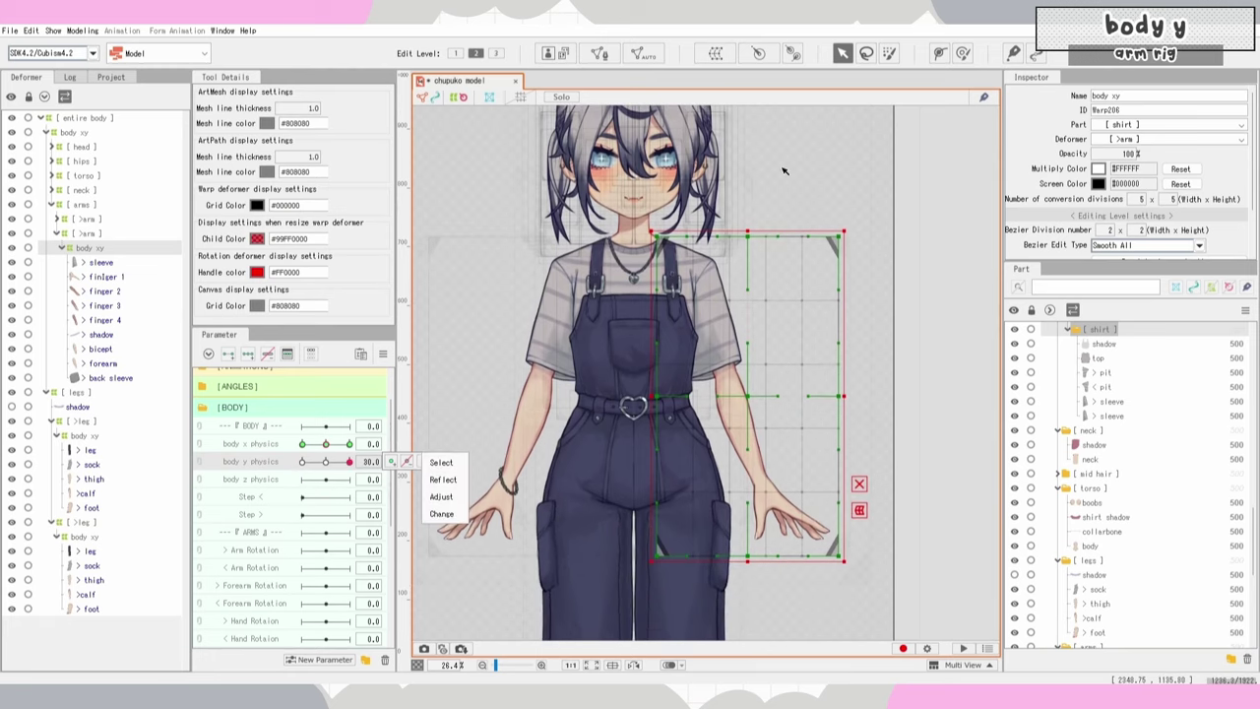
# Step: Try to rotate and reposition the > arm's body xy warp both ways at body y physics 30
pyautogui.moveTo(749, 223); pyautogui.dragTo(725, 228)
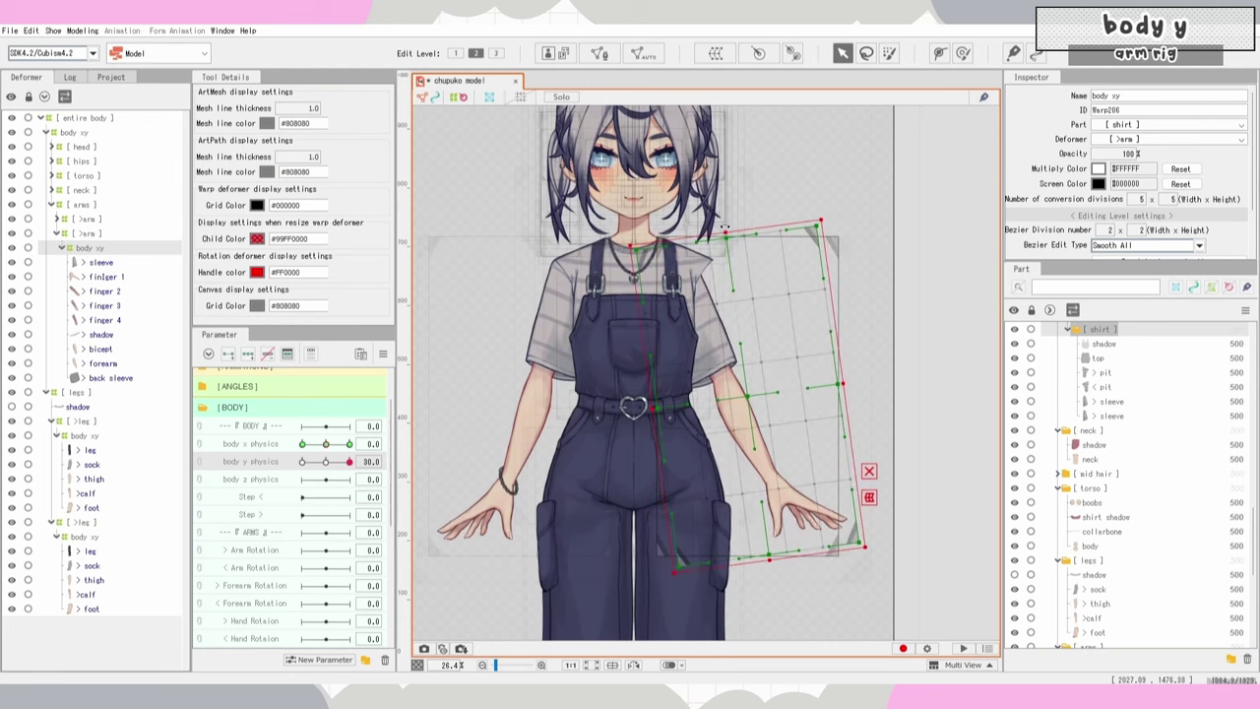
pyautogui.moveTo(749, 393); pyautogui.dragTo(767, 390)
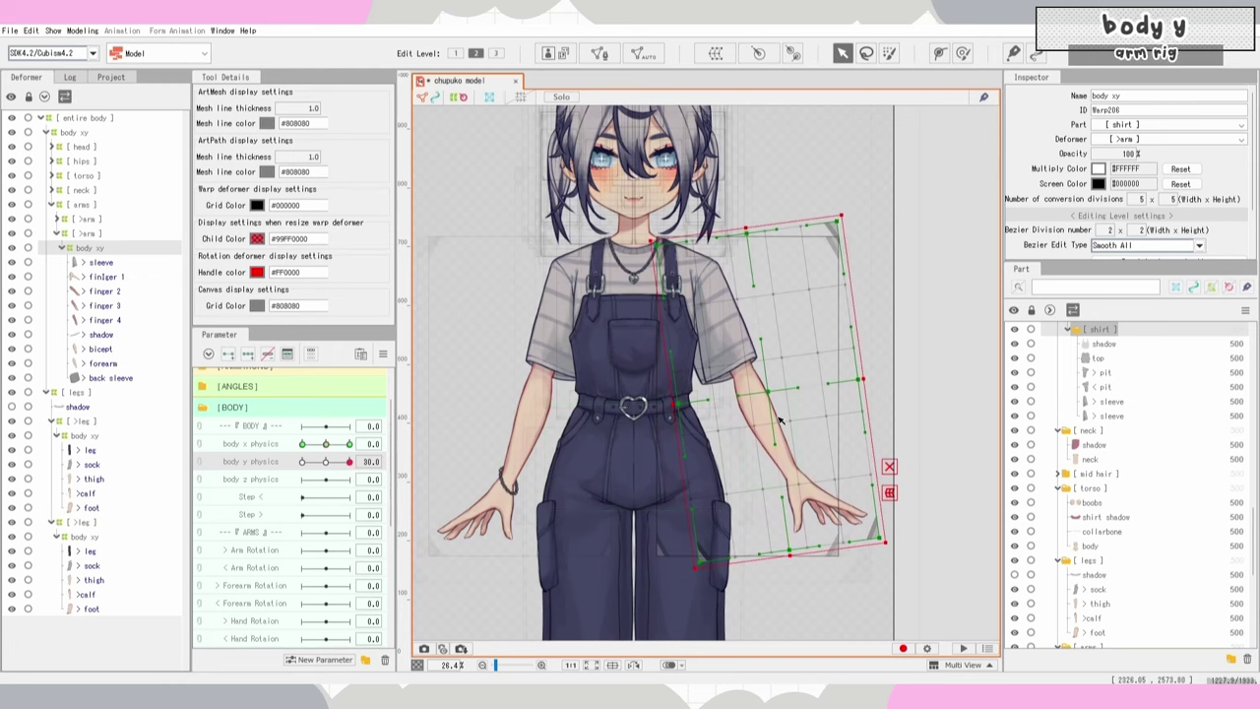
pyautogui.hotkey('ctrl', 'z')
pyautogui.hotkey('ctrl', 'z')
pyautogui.moveTo(655, 555); pyautogui.dragTo(620, 530)
pyautogui.moveTo(746, 402); pyautogui.dragTo(720, 407)
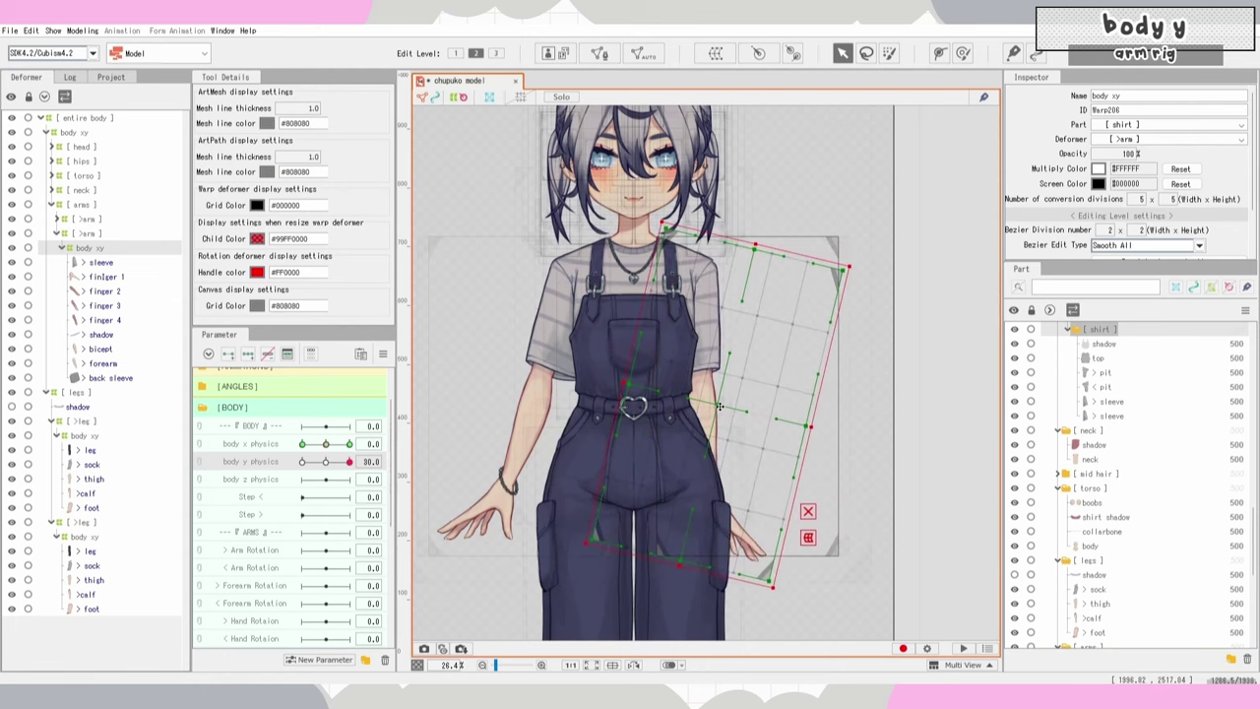
pyautogui.hotkey('ctrl', 'z')
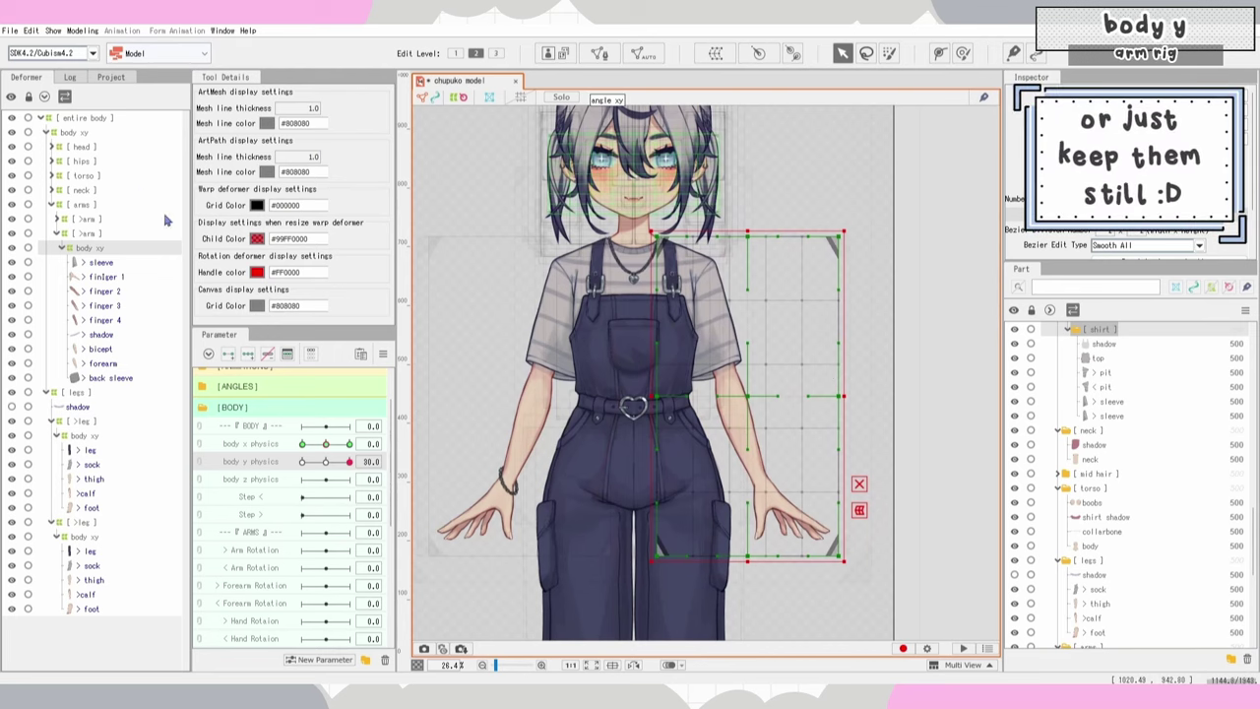
# Step: Create a nested body xy warp deformer around the > arm's pieces from sleeve to back sleeve and set body y physics to 0
pyautogui.click(137, 262)
pyautogui.keyDown('shift'); pyautogui.click(147, 378); pyautogui.keyUp('shift')
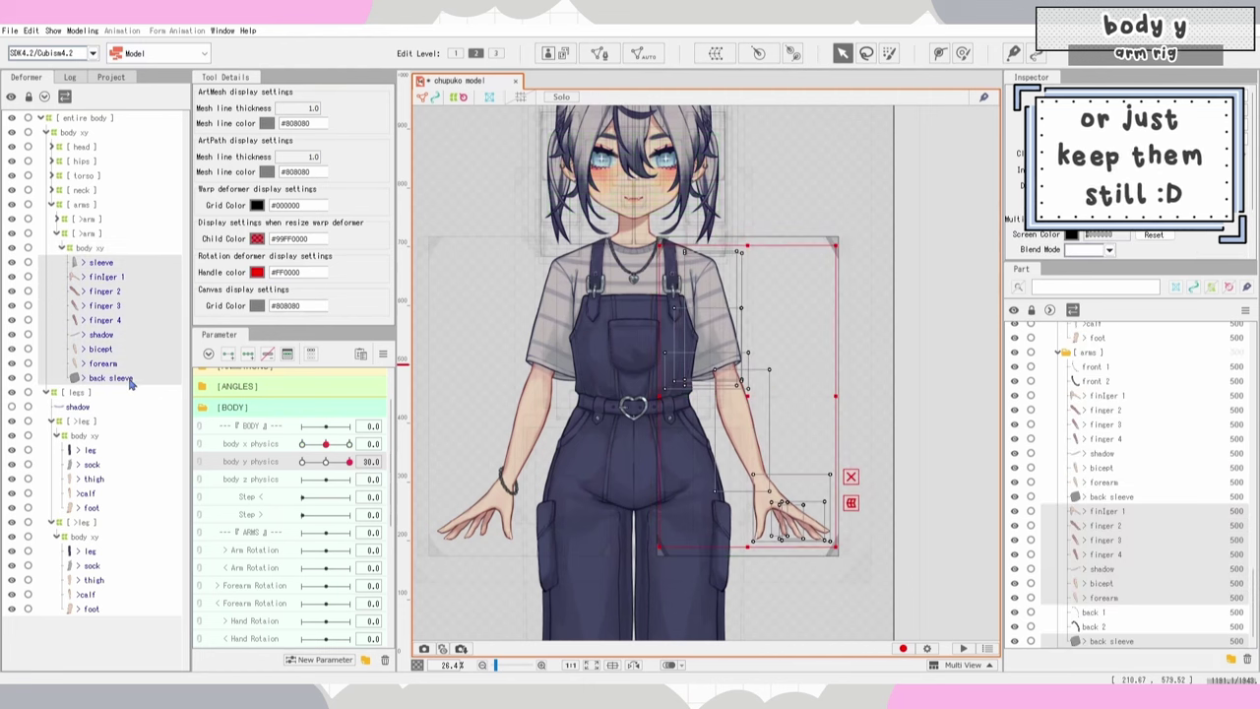
pyautogui.click(728, 55)
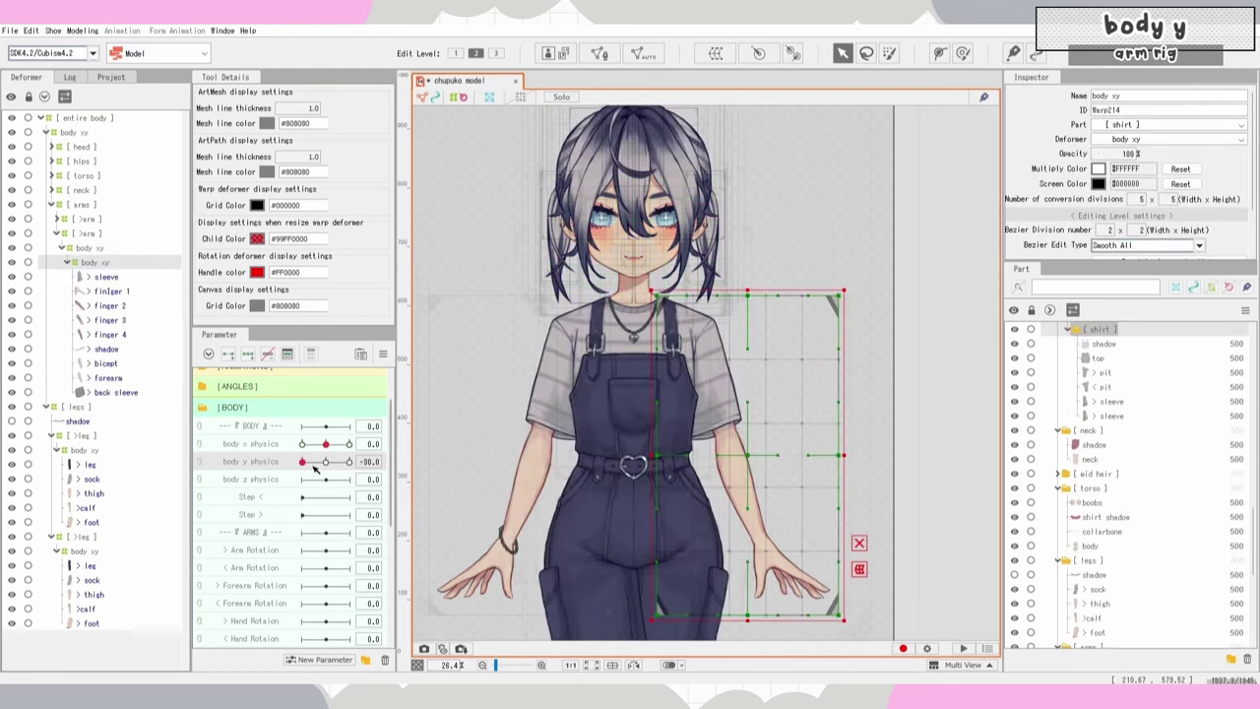
pyautogui.click(322, 463)
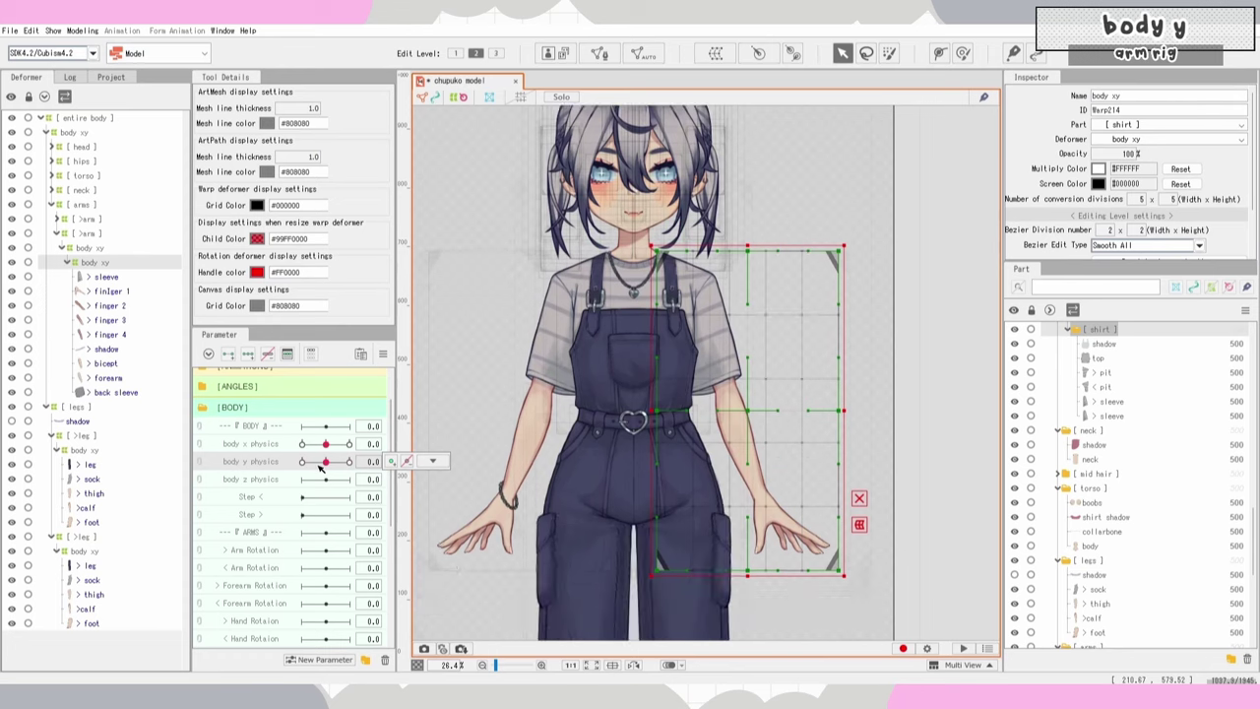
pyautogui.click(132, 252)
pyautogui.click(133, 262)
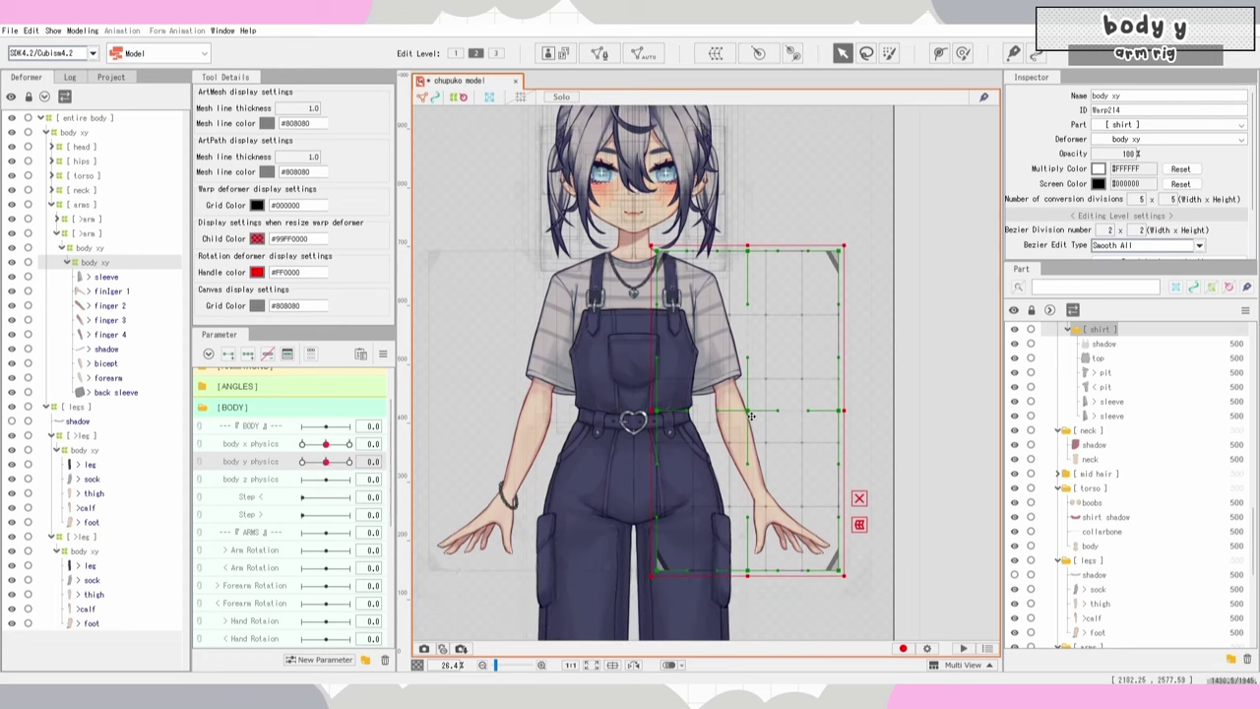
# Step: Move the inner body xy warp without its pieces to centre it on the > shoulder, discarding the new rotation deformer
pyautogui.moveTo(749, 414); pyautogui.dragTo(707, 293)
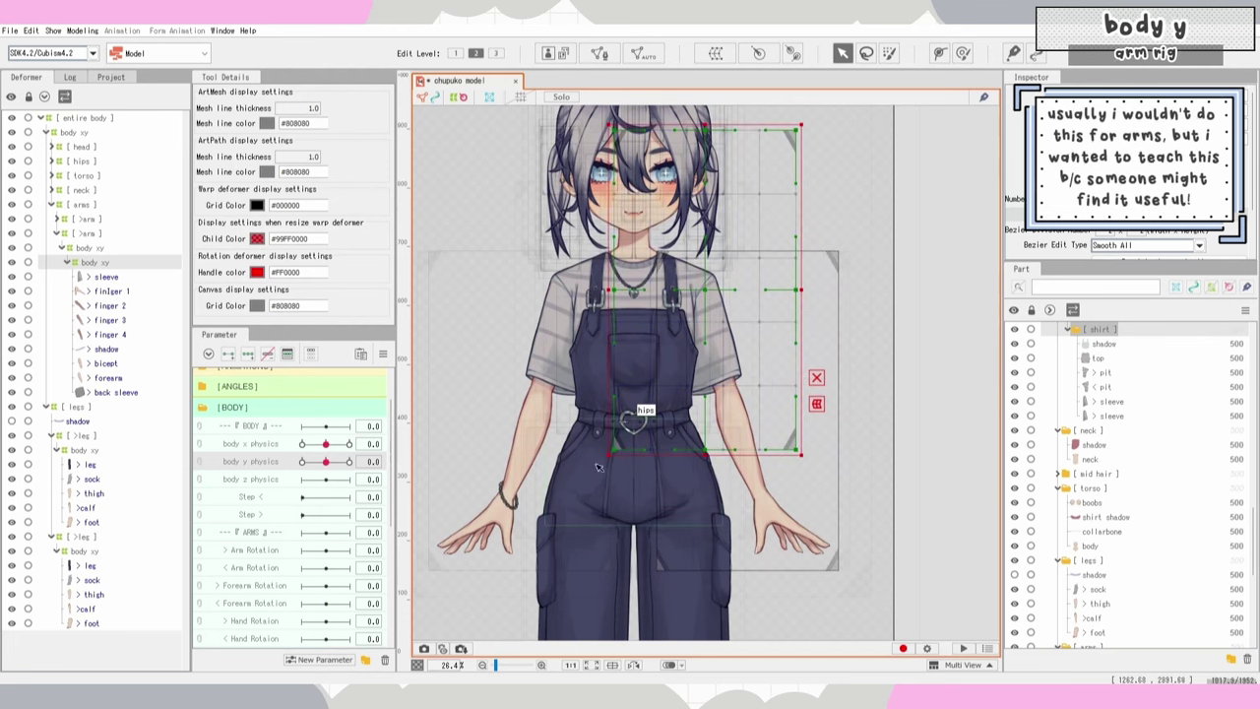
pyautogui.moveTo(598, 458)
pyautogui.mouseDown()
pyautogui.moveTo(549, 408)
pyautogui.moveTo(525, 344)
pyautogui.moveTo(613, 439)
pyautogui.mouseUp()
pyautogui.click(759, 54)
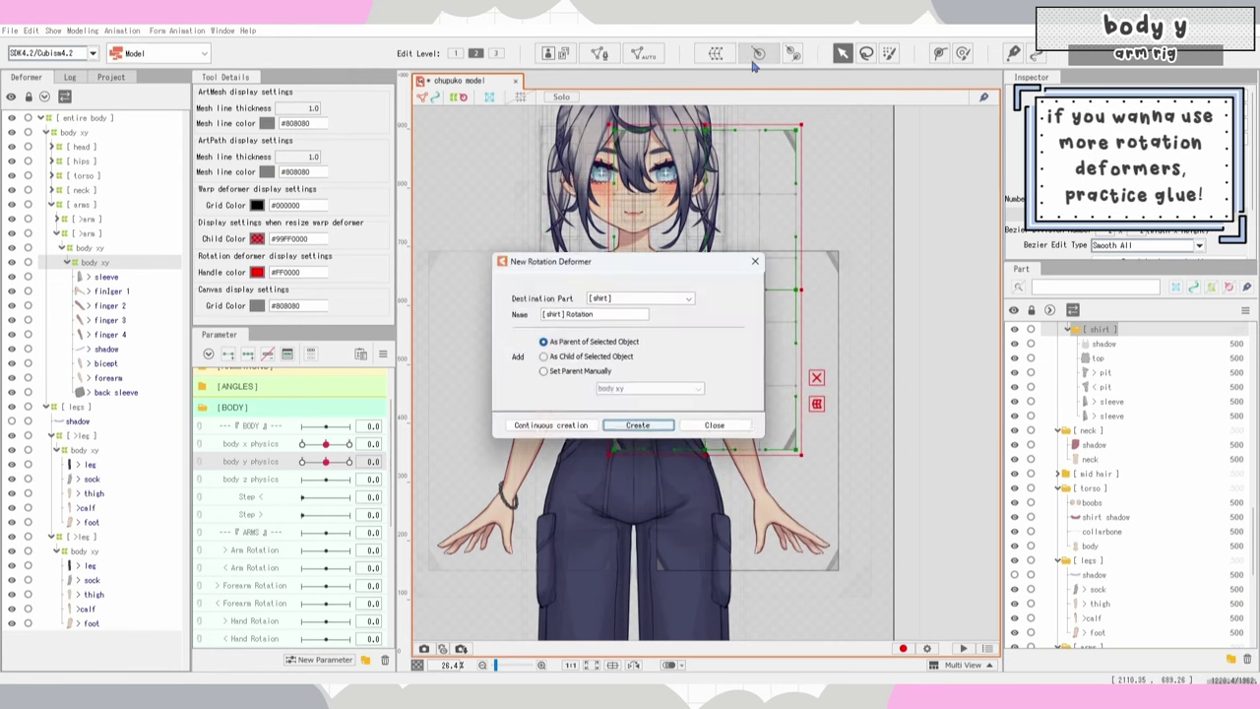
pyautogui.click(729, 429)
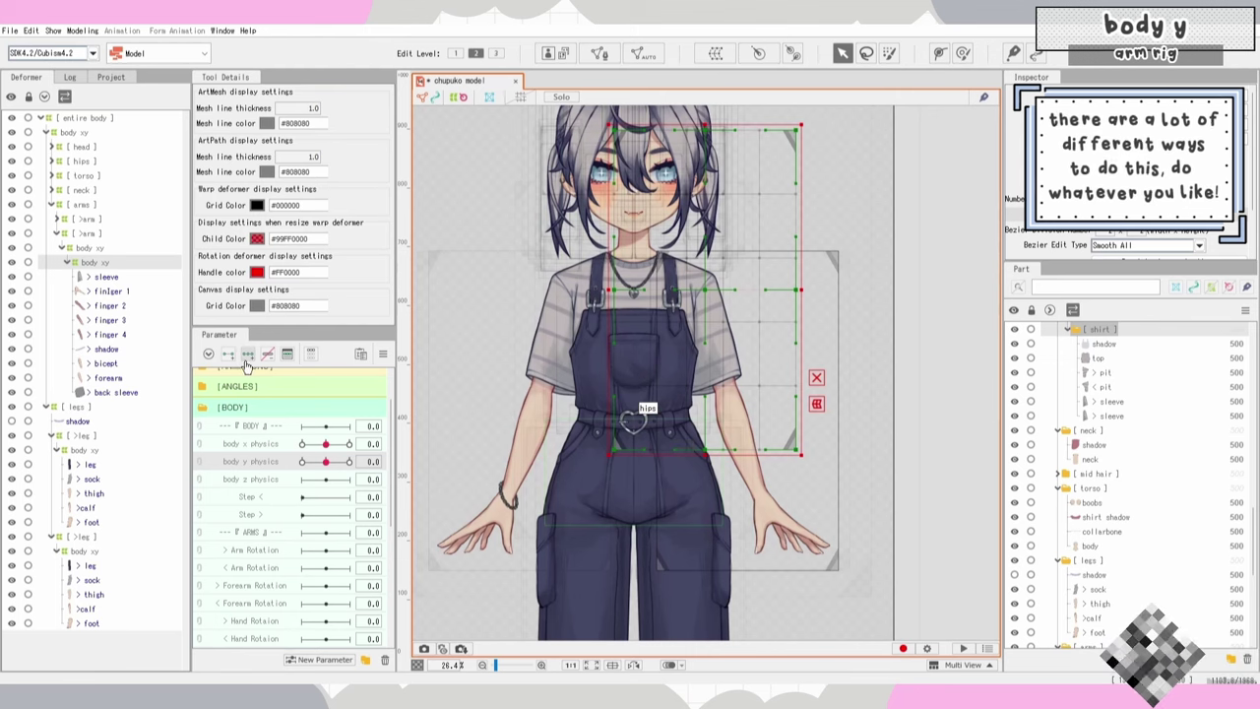
# Step: Key the inner body xy warp at three points on body y physics and rotate it to swing the > arm inward at -30
pyautogui.scroll(-2, 551, 313)
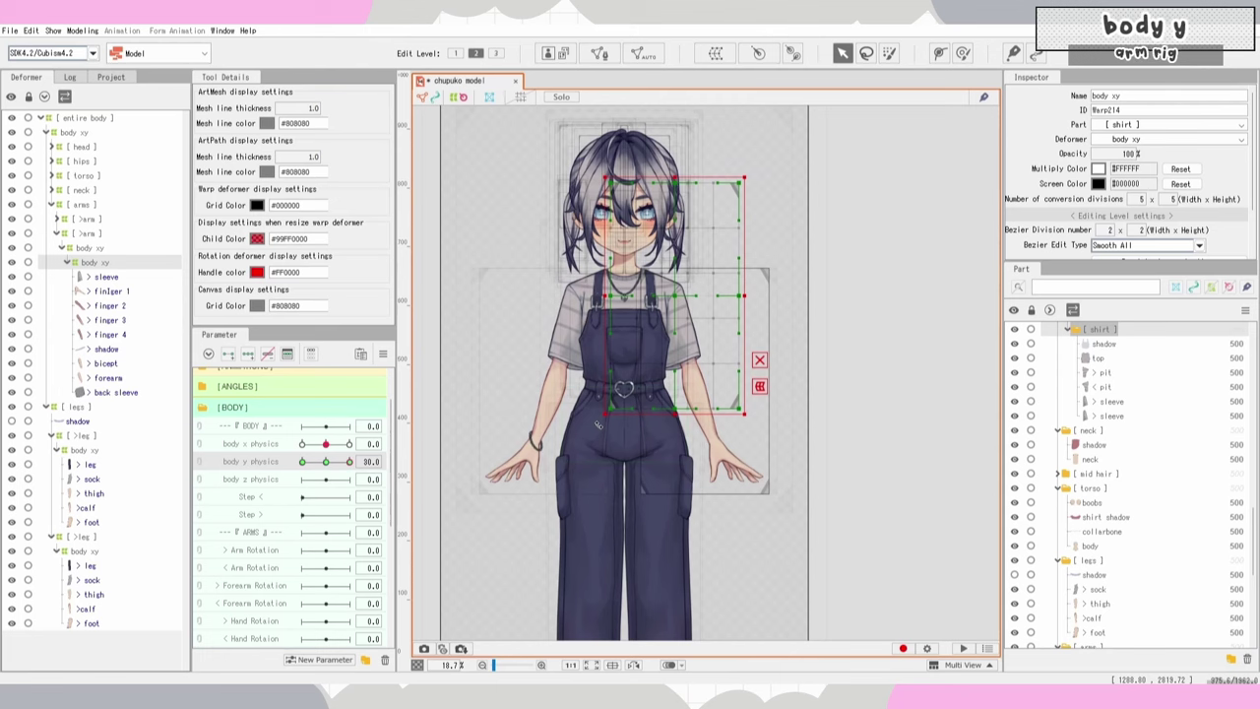
pyautogui.moveTo(599, 425); pyautogui.dragTo(622, 434)
pyautogui.moveTo(350, 462); pyautogui.dragTo(302, 462)
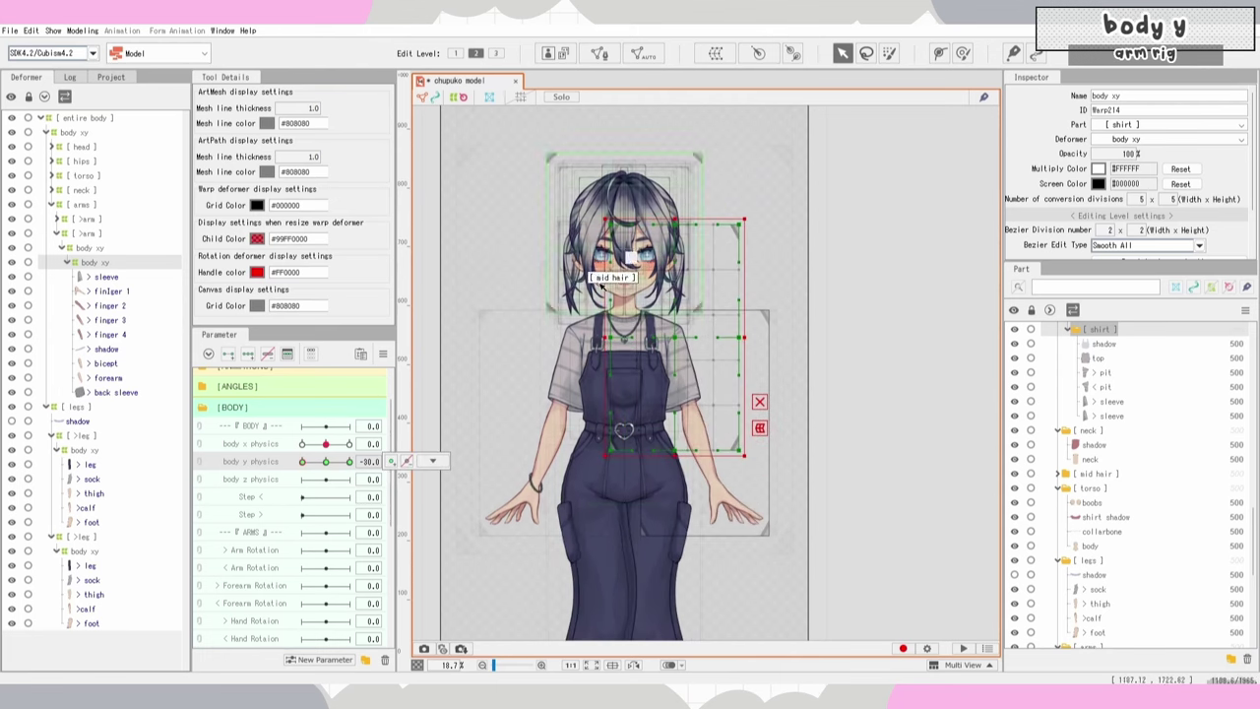
pyautogui.moveTo(737, 211); pyautogui.dragTo(760, 226)
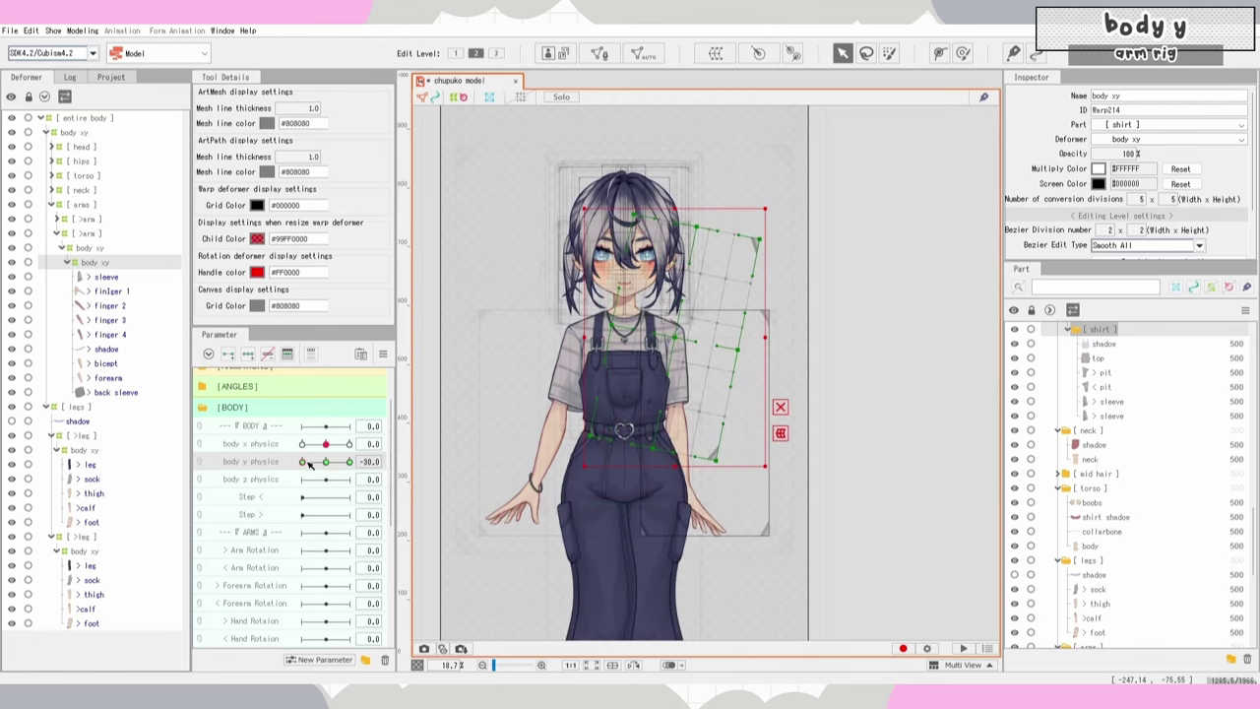
# Step: Reflect the inner body xy warp's keys on body y physics twice, keeping the > arm swung inward at -30
pyautogui.click(432, 461)
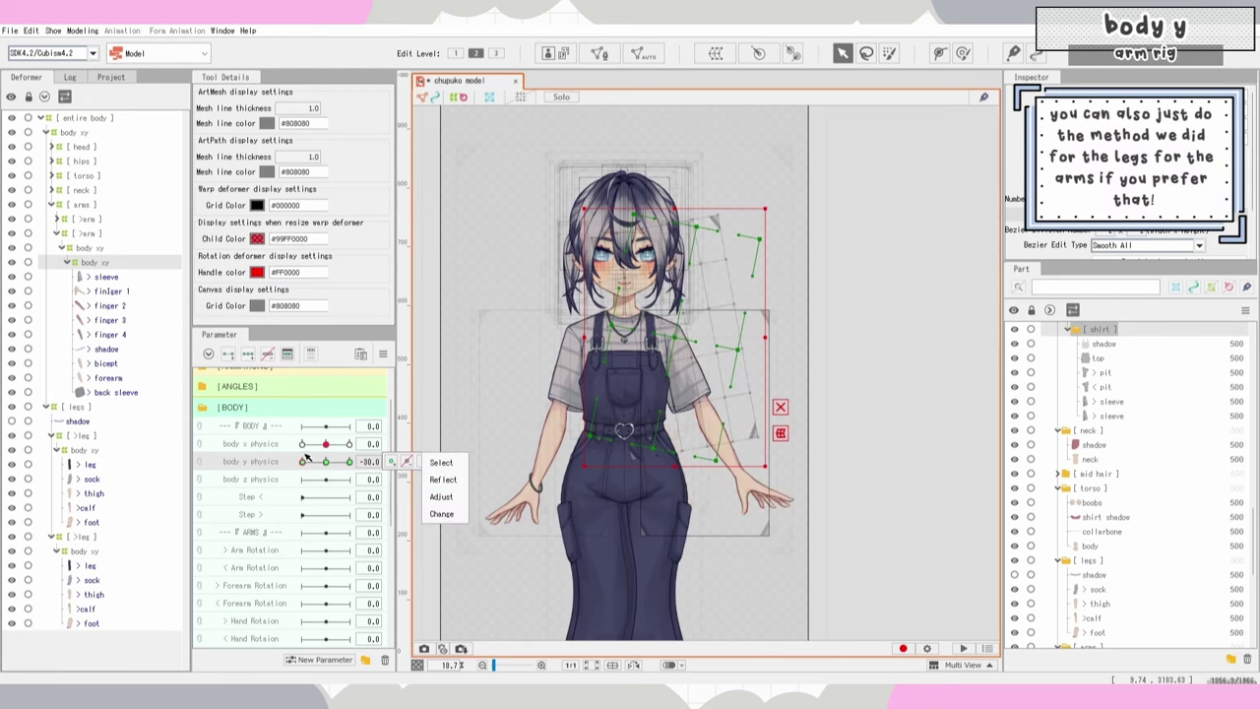
pyautogui.click(443, 479)
pyautogui.moveTo(297, 466)
pyautogui.mouseDown()
pyautogui.moveTo(353, 468)
pyautogui.moveTo(278, 462)
pyautogui.mouseUp()
pyautogui.click(432, 461)
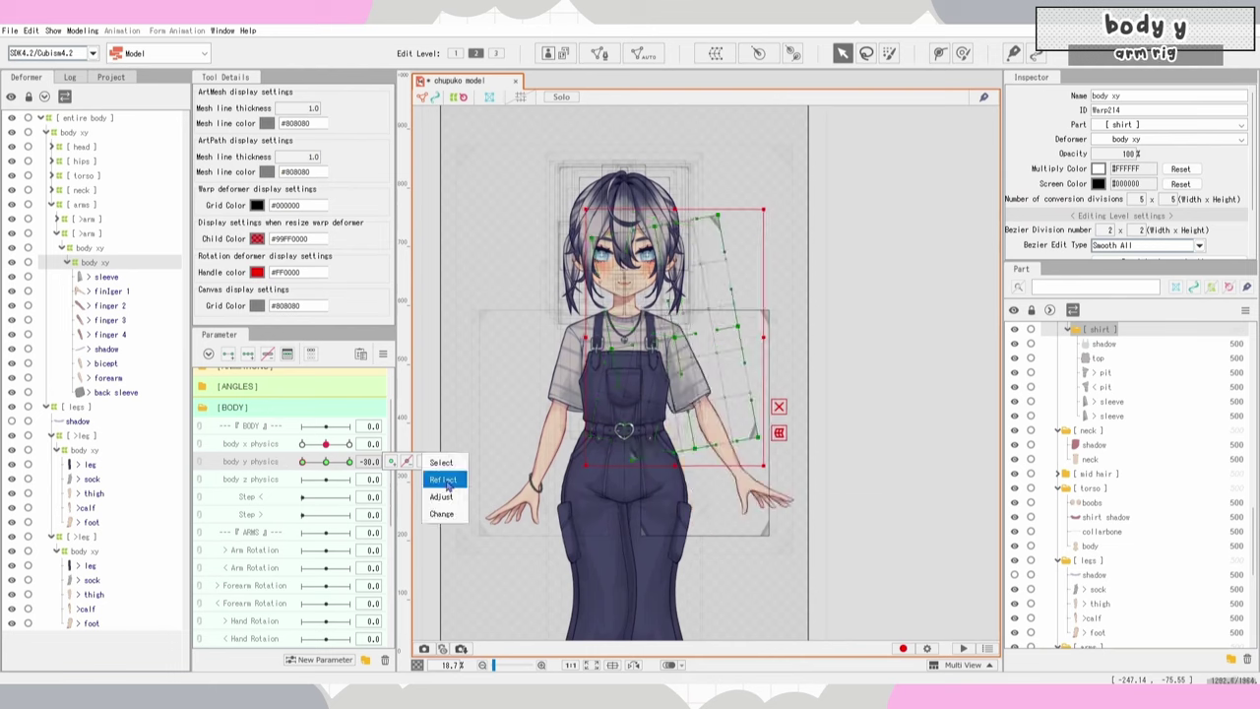
pyautogui.click(445, 481)
pyautogui.moveTo(322, 460)
pyautogui.mouseDown()
pyautogui.moveTo(351, 463)
pyautogui.moveTo(300, 464)
pyautogui.mouseUp()
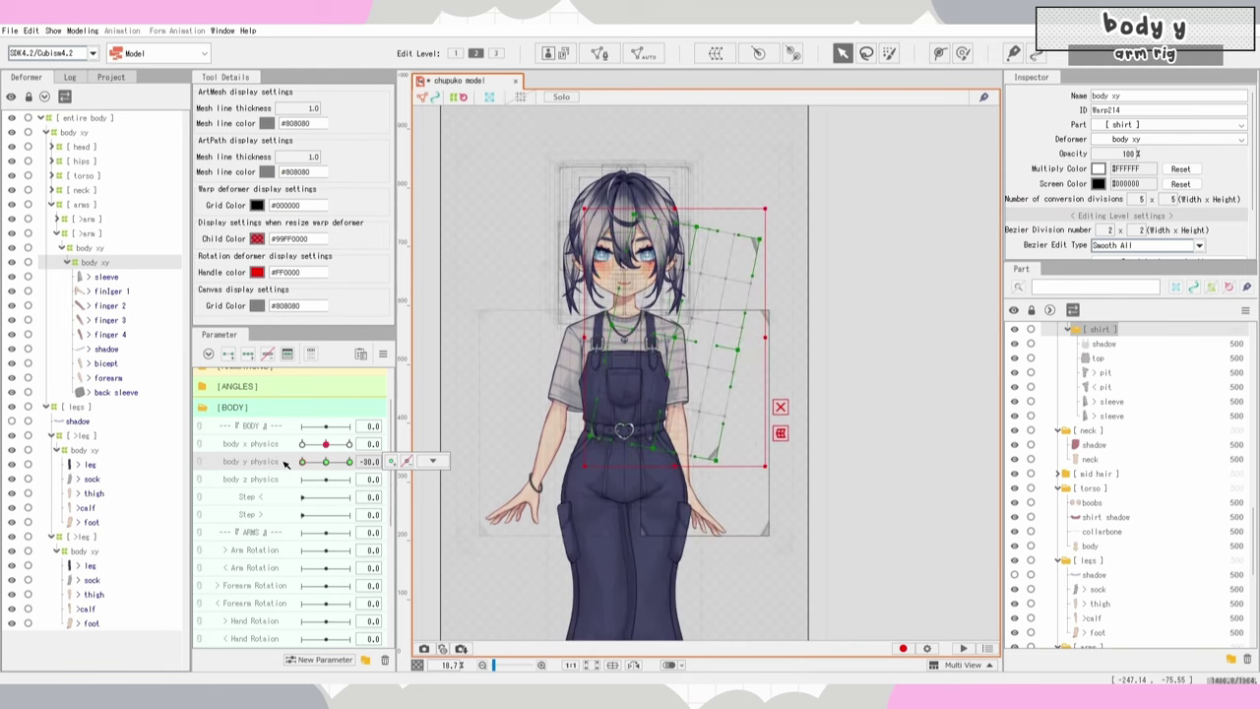
# Step: Key the > arm's outer body xy warp at three points on body y physics and nudge its inner top corner outward at 30
pyautogui.click(326, 461)
pyautogui.scroll(5, 688, 342)
pyautogui.moveTo(307, 461)
pyautogui.mouseDown()
pyautogui.moveTo(372, 463)
pyautogui.moveTo(303, 461)
pyautogui.moveTo(326, 462)
pyautogui.mouseUp()
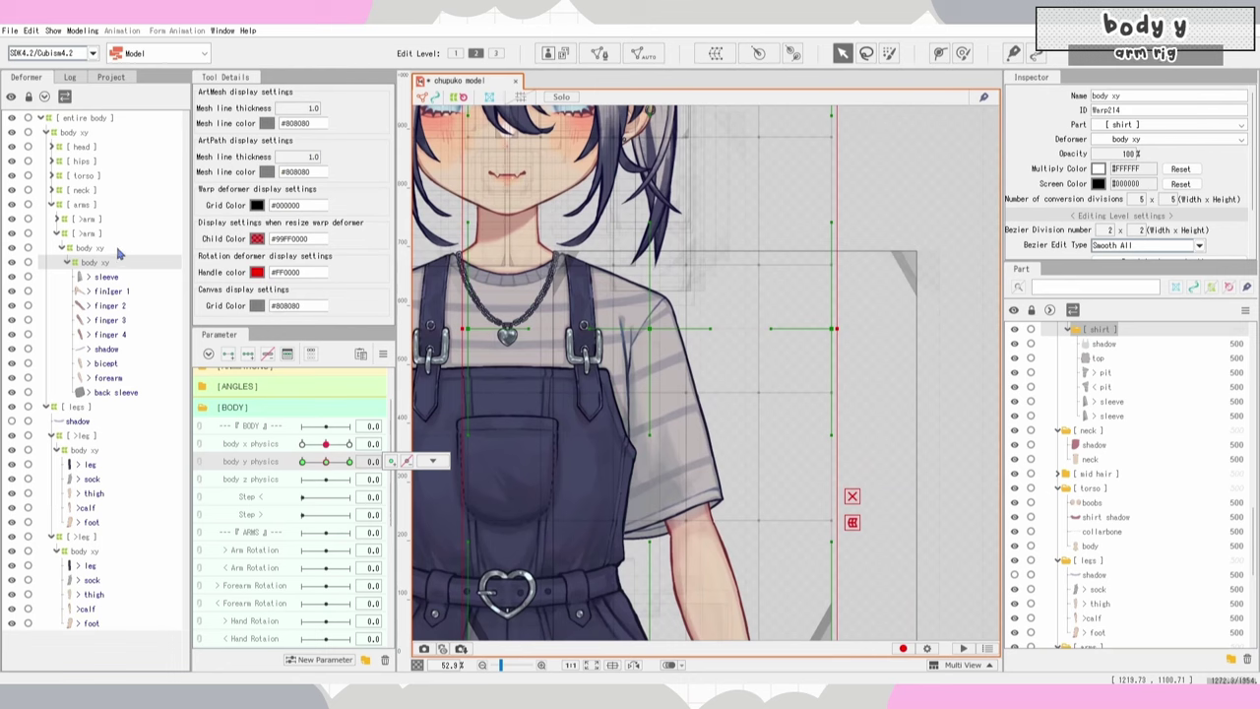
pyautogui.click(87, 248)
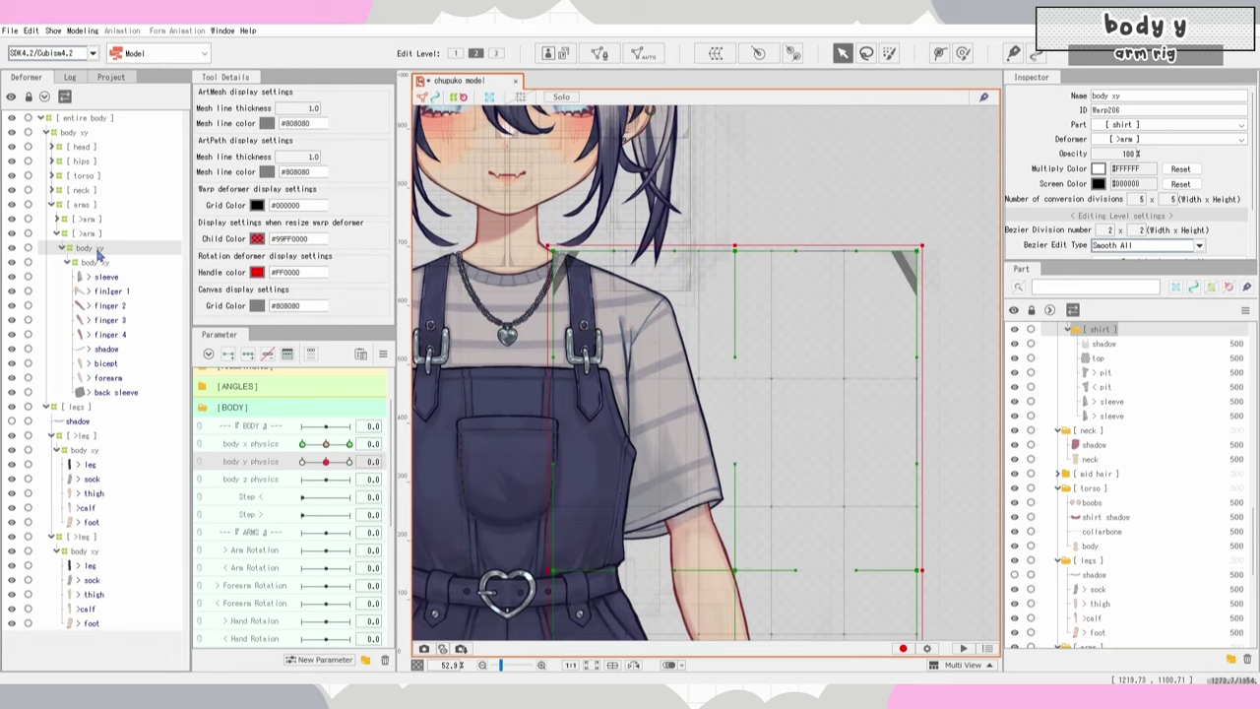
pyautogui.moveTo(326, 445)
pyautogui.mouseDown()
pyautogui.moveTo(350, 444)
pyautogui.moveTo(302, 444)
pyautogui.moveTo(326, 444)
pyautogui.mouseUp()
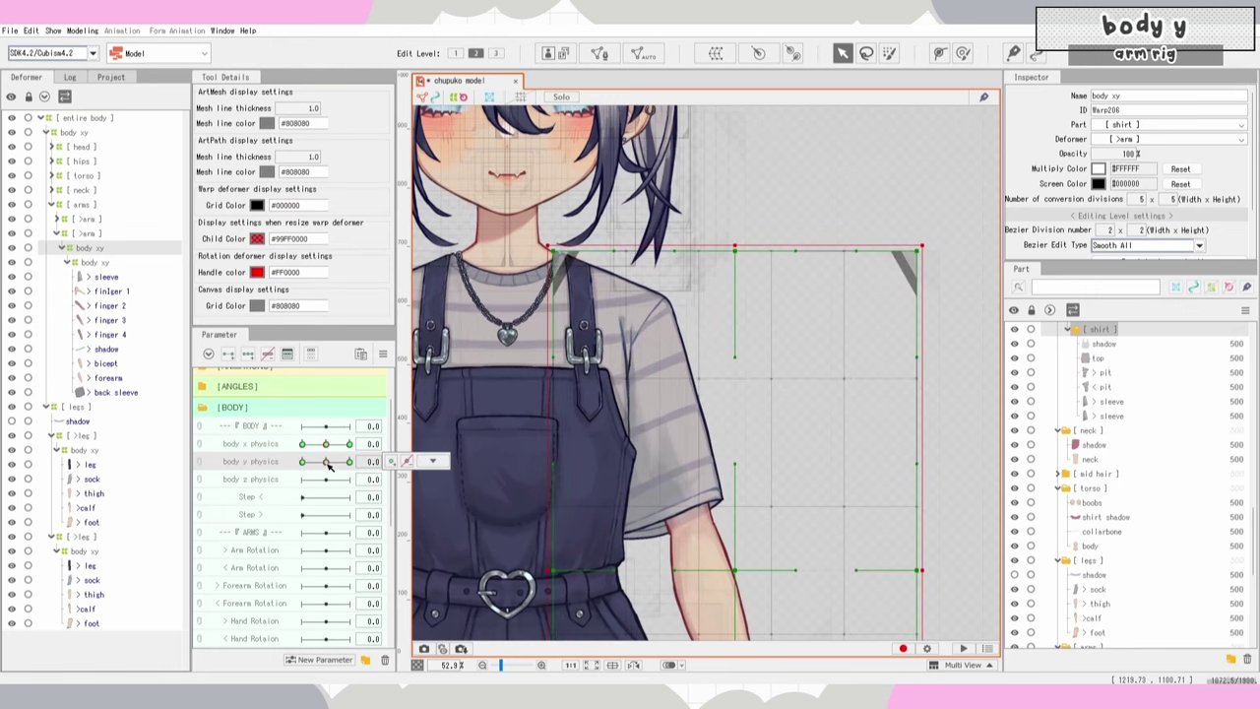
pyautogui.moveTo(328, 461); pyautogui.dragTo(569, 509)
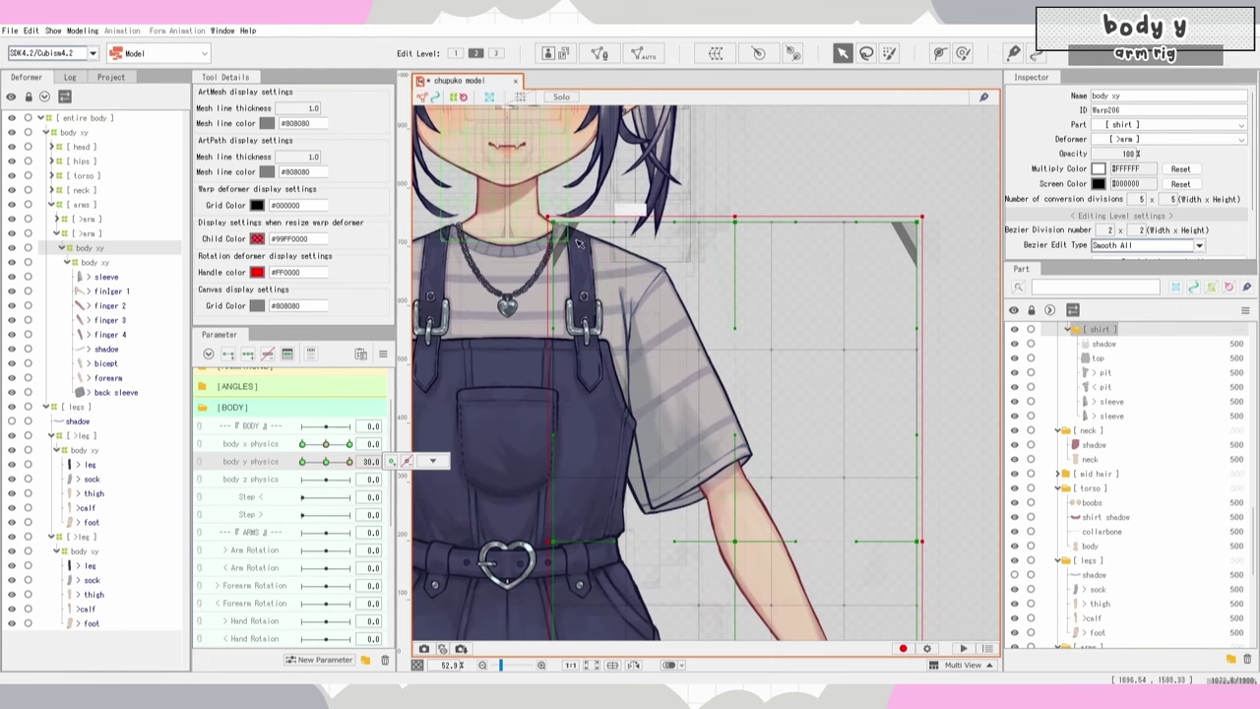
pyautogui.moveTo(558, 228); pyautogui.dragTo(564, 228)
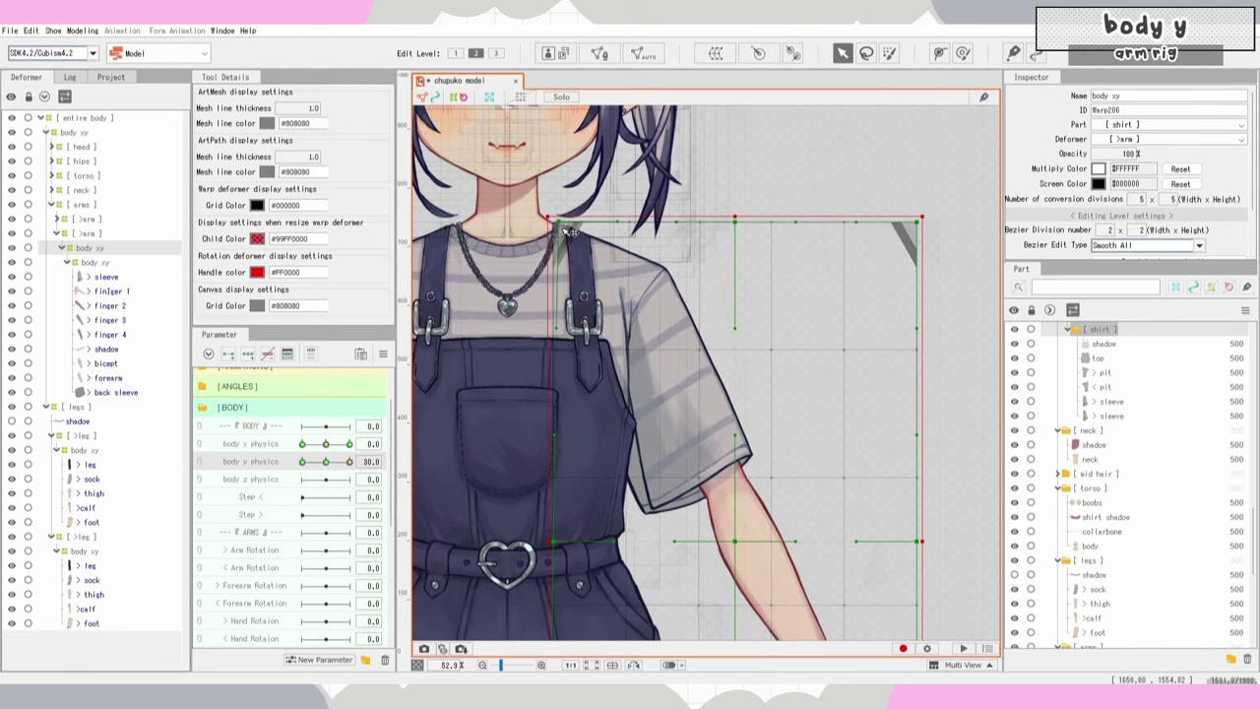
# Step: Try to pull the outer body xy warp's inner top corner down at body y physics -30
pyautogui.moveTo(351, 465); pyautogui.dragTo(300, 463)
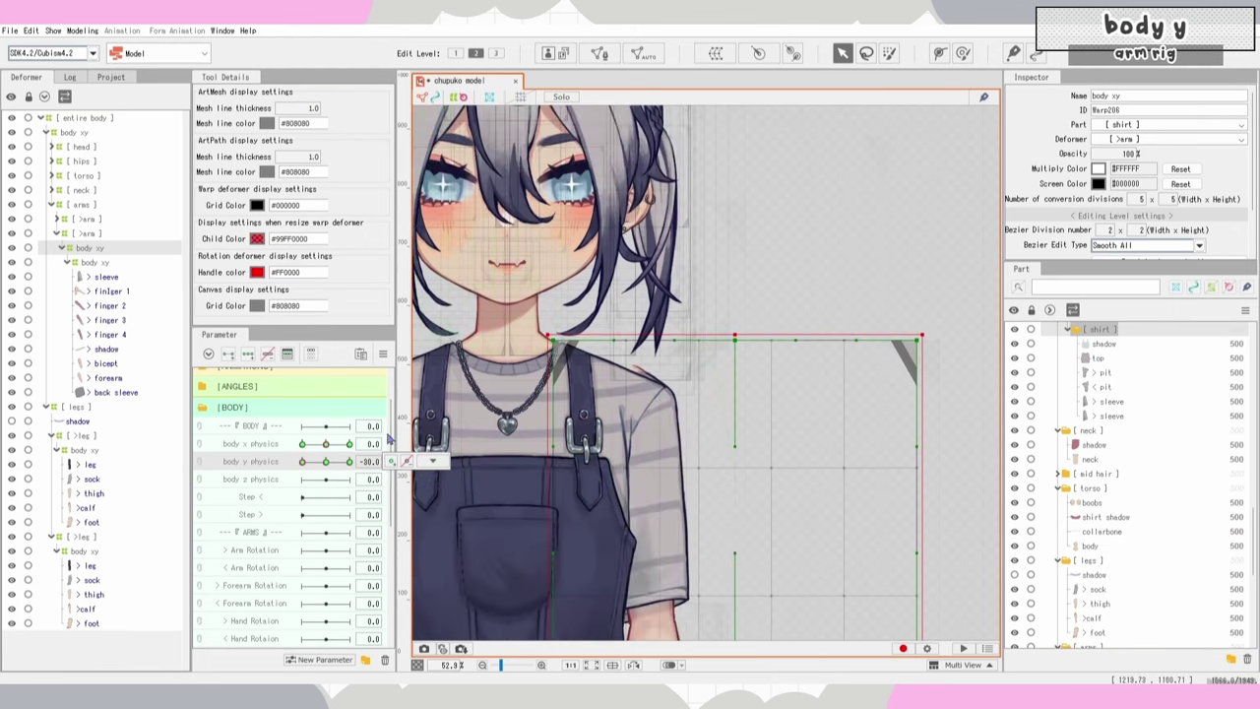
pyautogui.moveTo(557, 346); pyautogui.dragTo(559, 364)
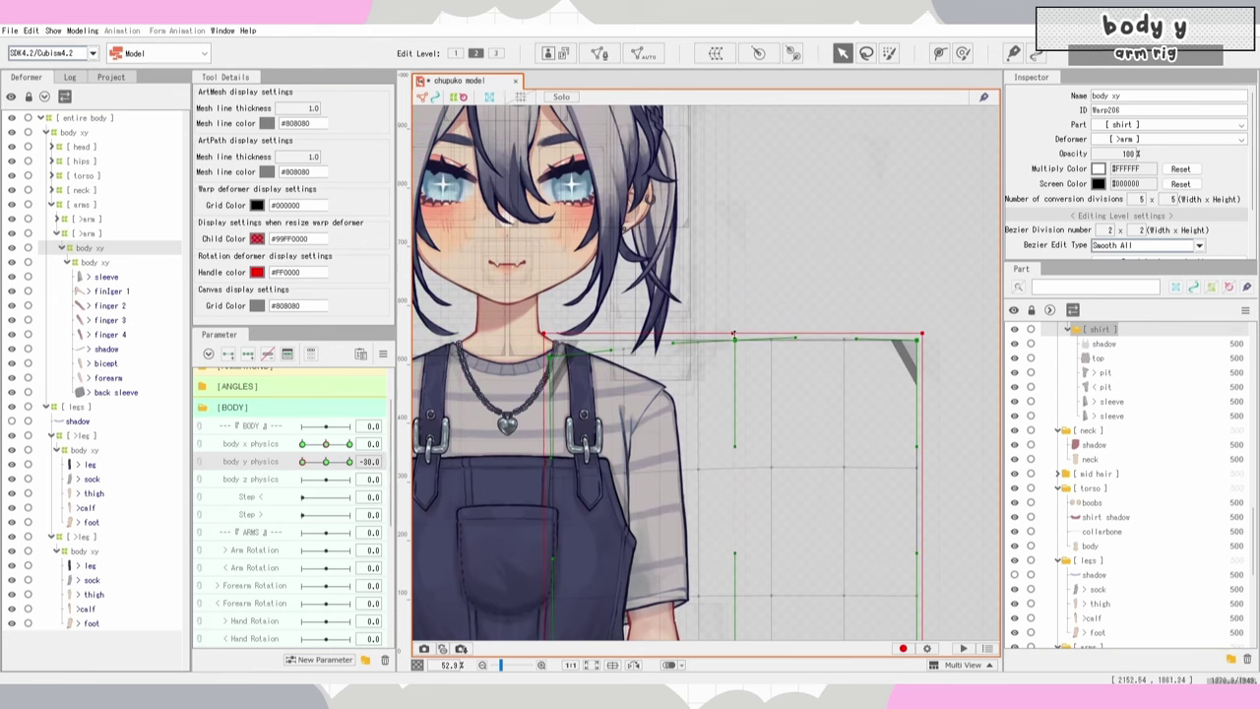
pyautogui.hotkey('ctrl', 'z')
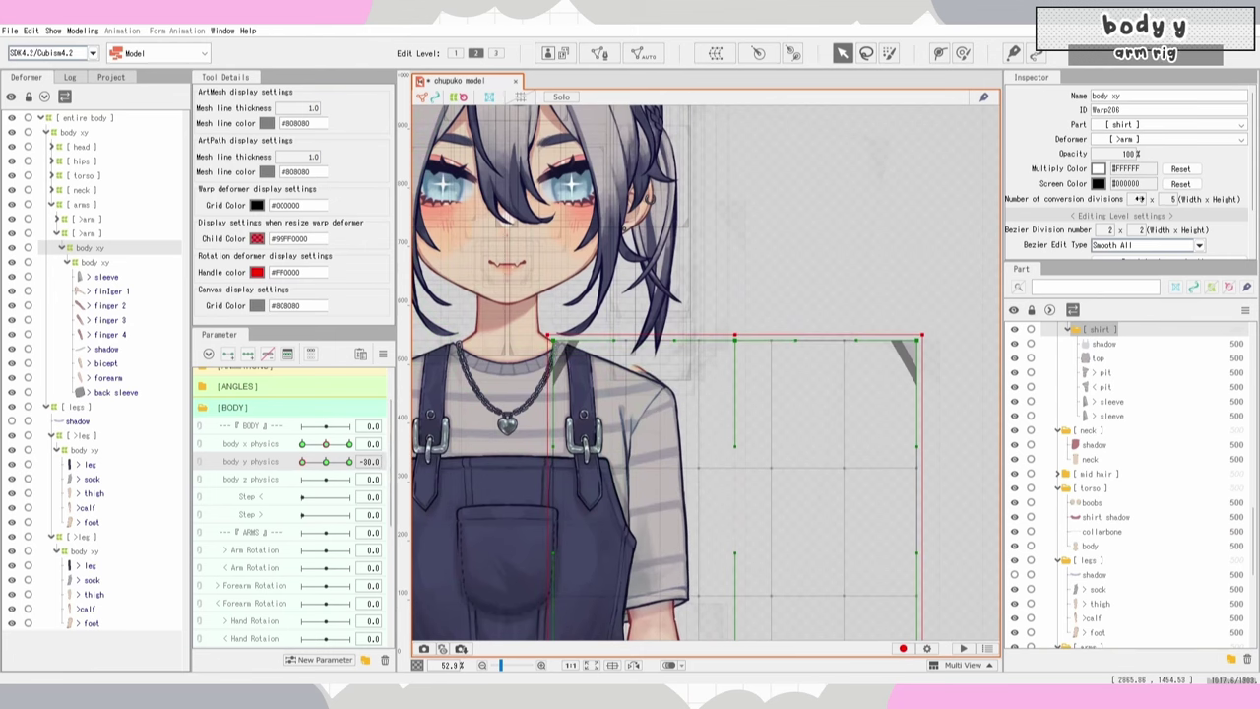
# Step: Set the > arm's outer body xy warp to 10 x 10 conversion divisions and 5 x 5 Bezier divisions
pyautogui.moveTo(1165, 199); pyautogui.dragTo(1168, 200)
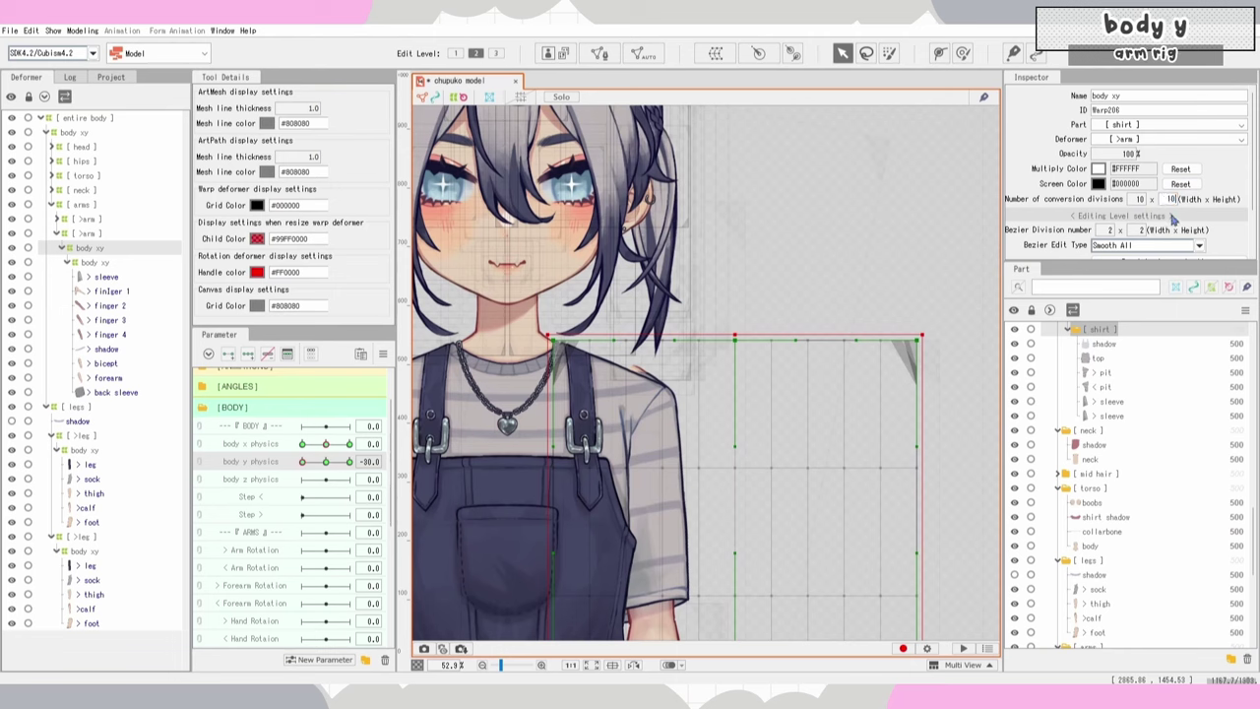
pyautogui.write('5')
pyautogui.press('Tab')
pyautogui.write('5')
pyautogui.press('Return')
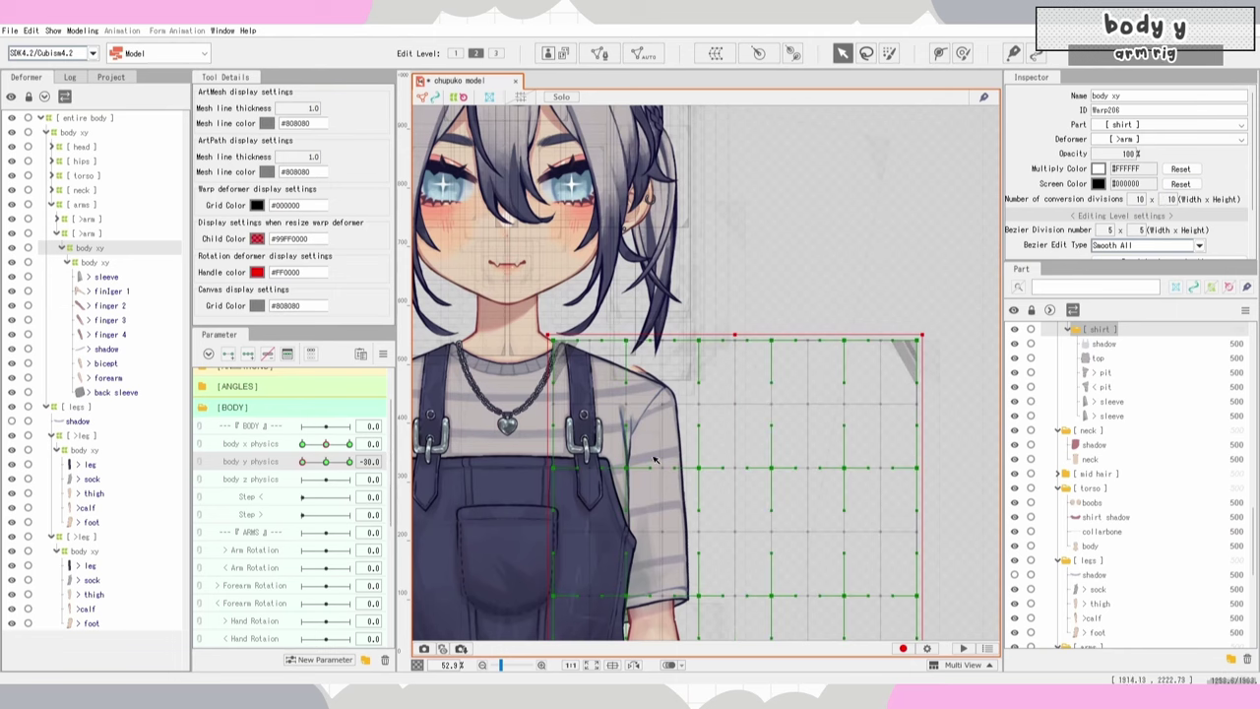
# Step: Reshape the outer body xy warp's shoulder area at body y physics -30, lowering its inner top corner and raising the points outside the shoulder
pyautogui.moveTo(626, 340); pyautogui.dragTo(622, 350)
pyautogui.moveTo(700, 341); pyautogui.dragTo(702, 319)
pyautogui.moveTo(553, 341); pyautogui.dragTo(554, 388)
pyautogui.moveTo(699, 468); pyautogui.dragTo(701, 439)
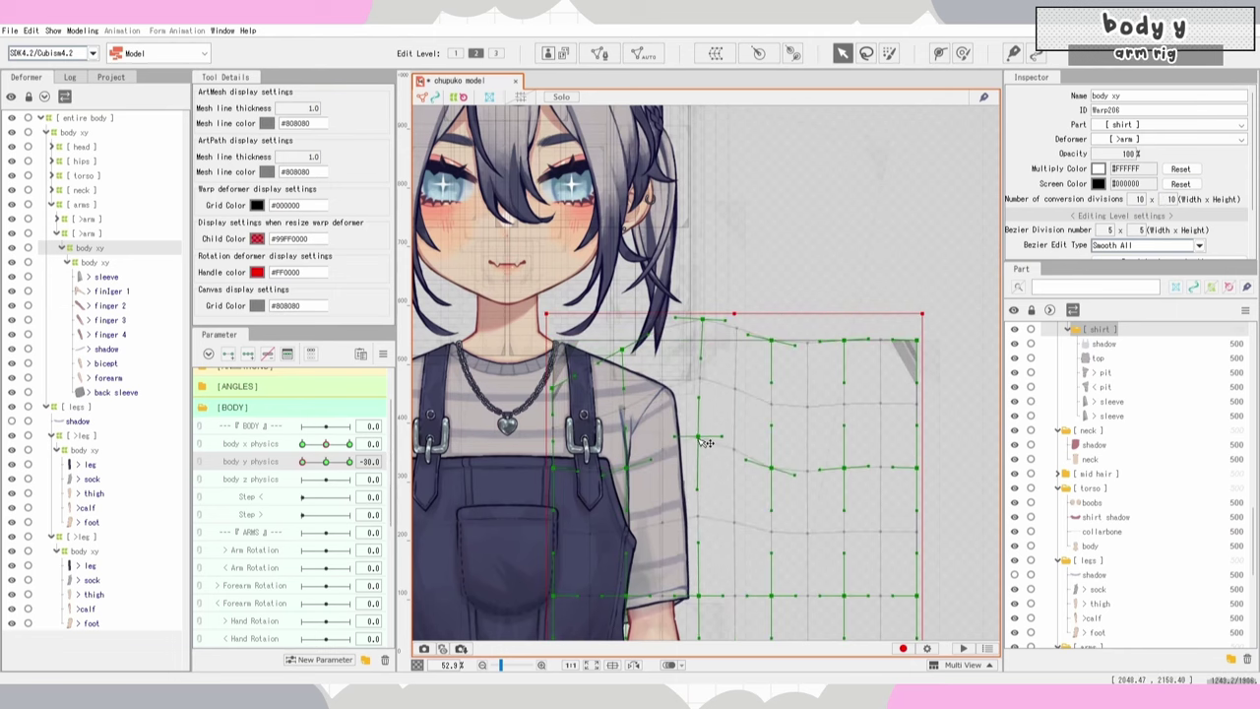
# Step: Regenerate the meshes of the > arm's sleeve and back sleeve with the automatic mesh generator at body y physics 30
pyautogui.moveTo(302, 462); pyautogui.dragTo(349, 462)
pyautogui.scroll(4, 686, 513)
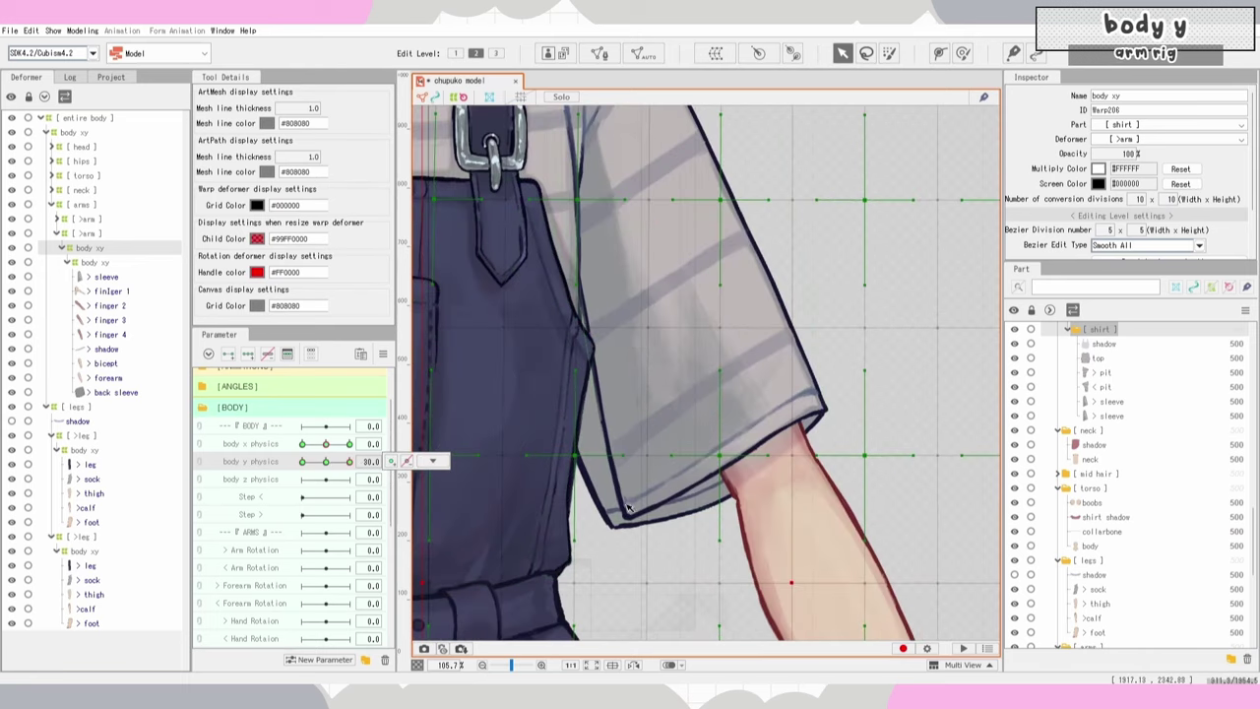
pyautogui.click(662, 441)
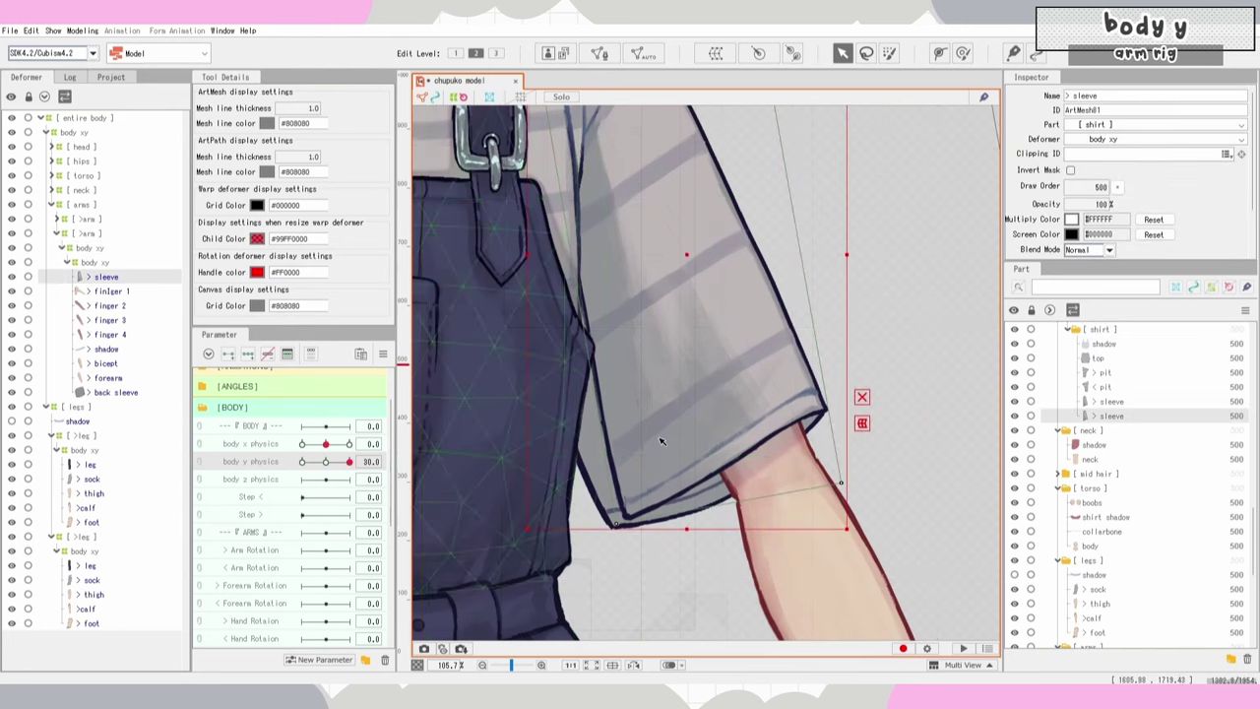
pyautogui.click(655, 56)
pyautogui.click(926, 296)
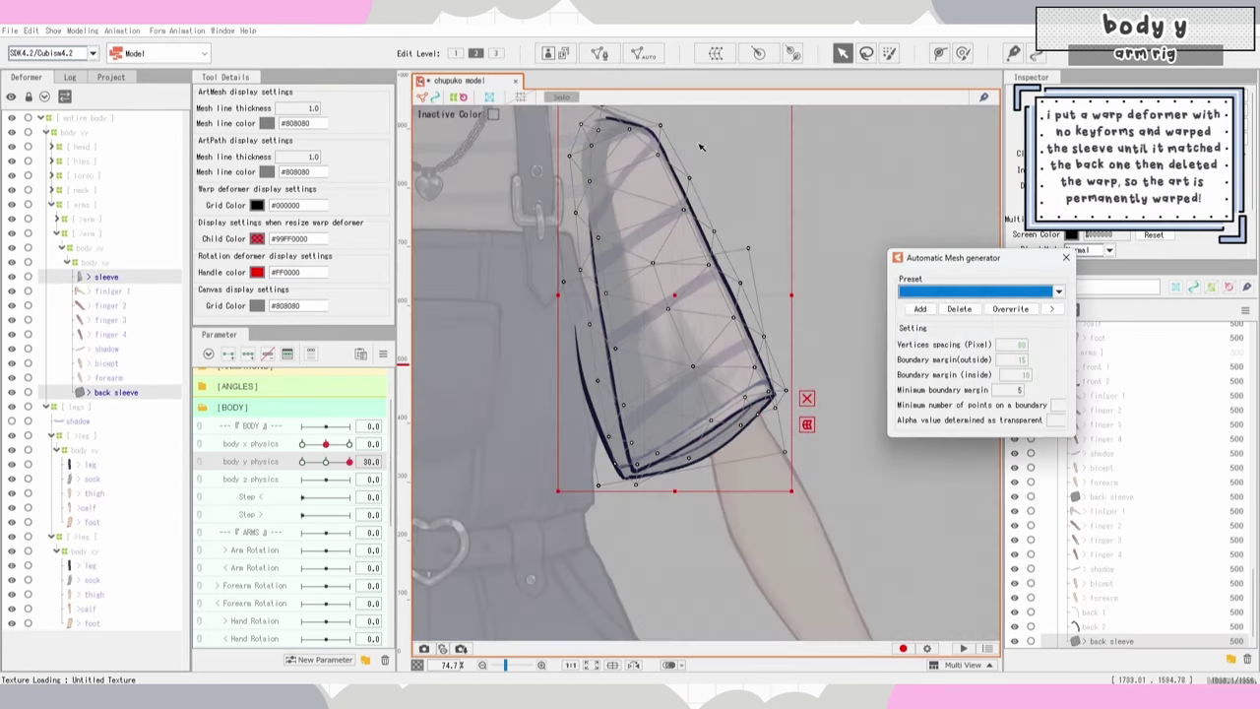
pyautogui.click(980, 292)
pyautogui.click(1067, 259)
# Step: Match the sleeve and back sleeve shapes with the deform brush inside temporary unkeyed warp deformers, deleting the warps to bake the deformation
pyautogui.click(132, 279)
pyautogui.click(963, 53)
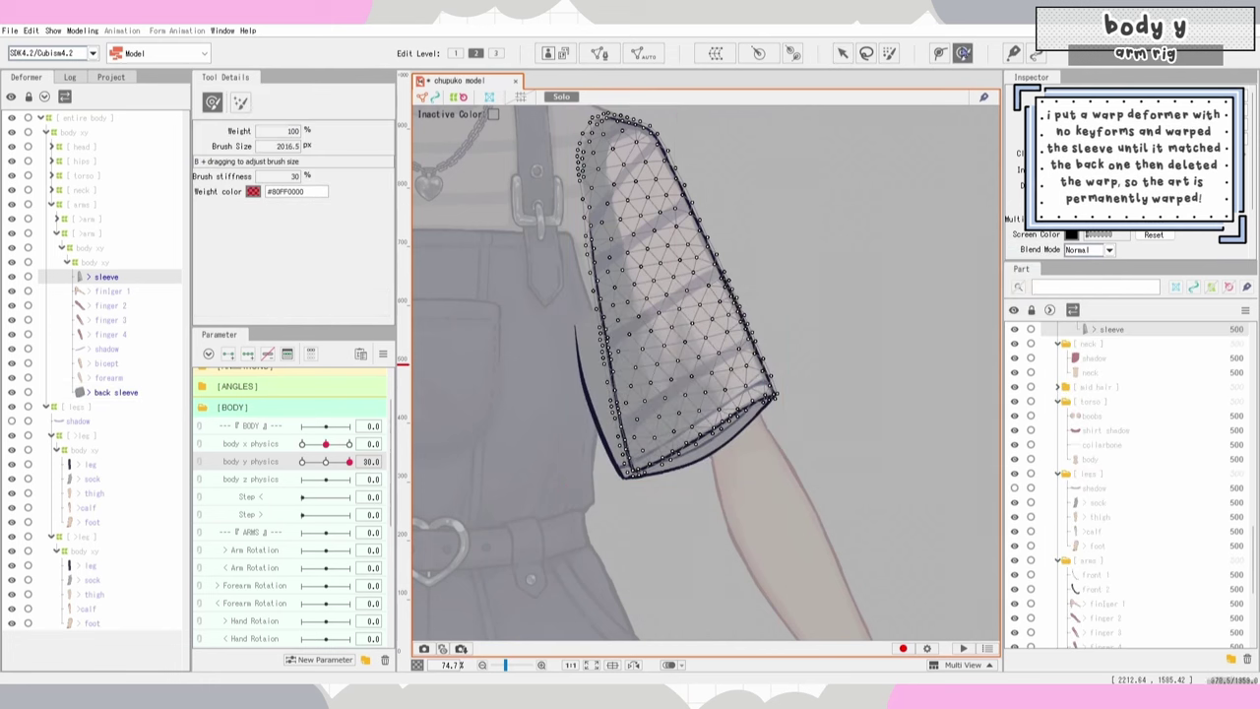
pyautogui.press('b')
pyautogui.moveTo(644, 337); pyautogui.dragTo(565, 347)
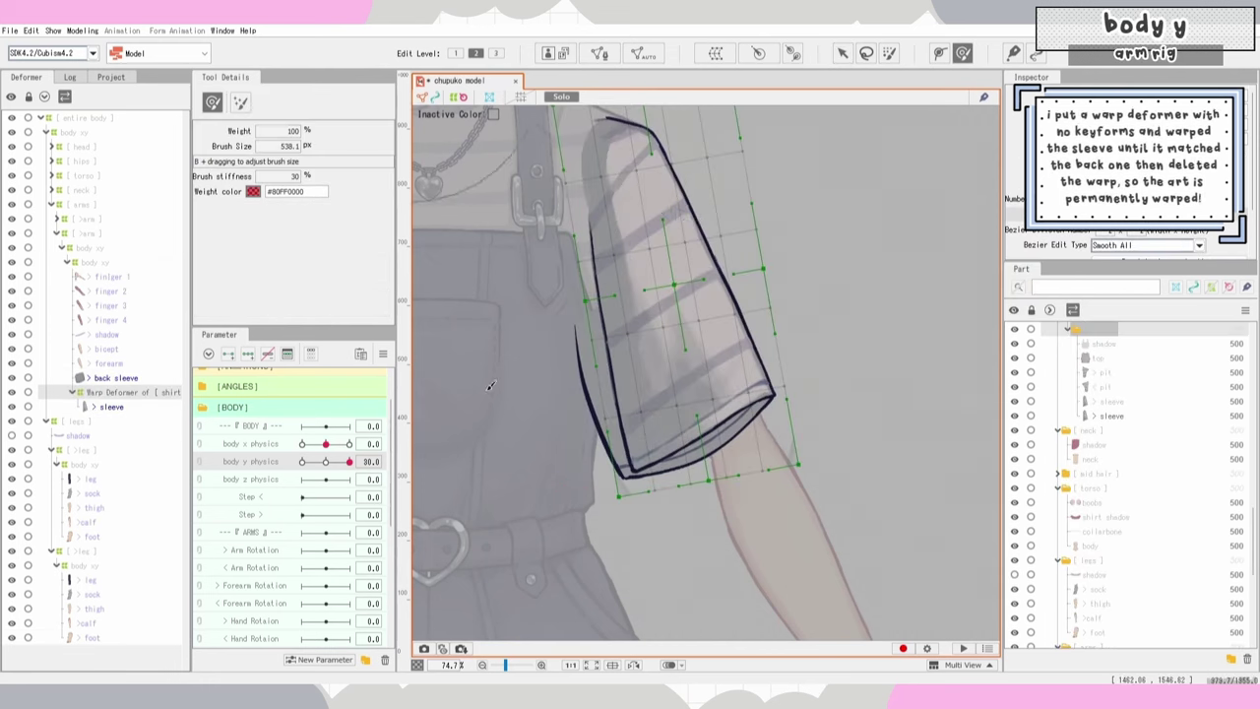
pyautogui.press('v')
pyautogui.moveTo(556, 323); pyautogui.dragTo(527, 328)
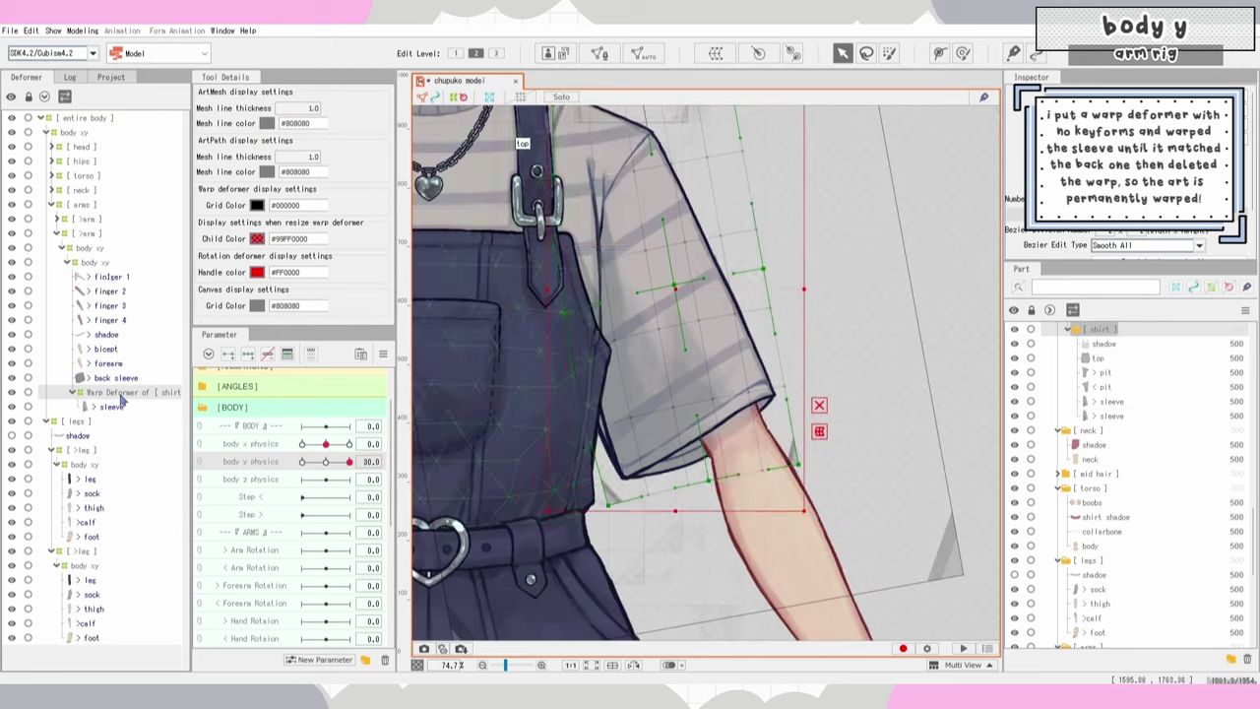
pyautogui.moveTo(114, 392); pyautogui.dragTo(116, 410)
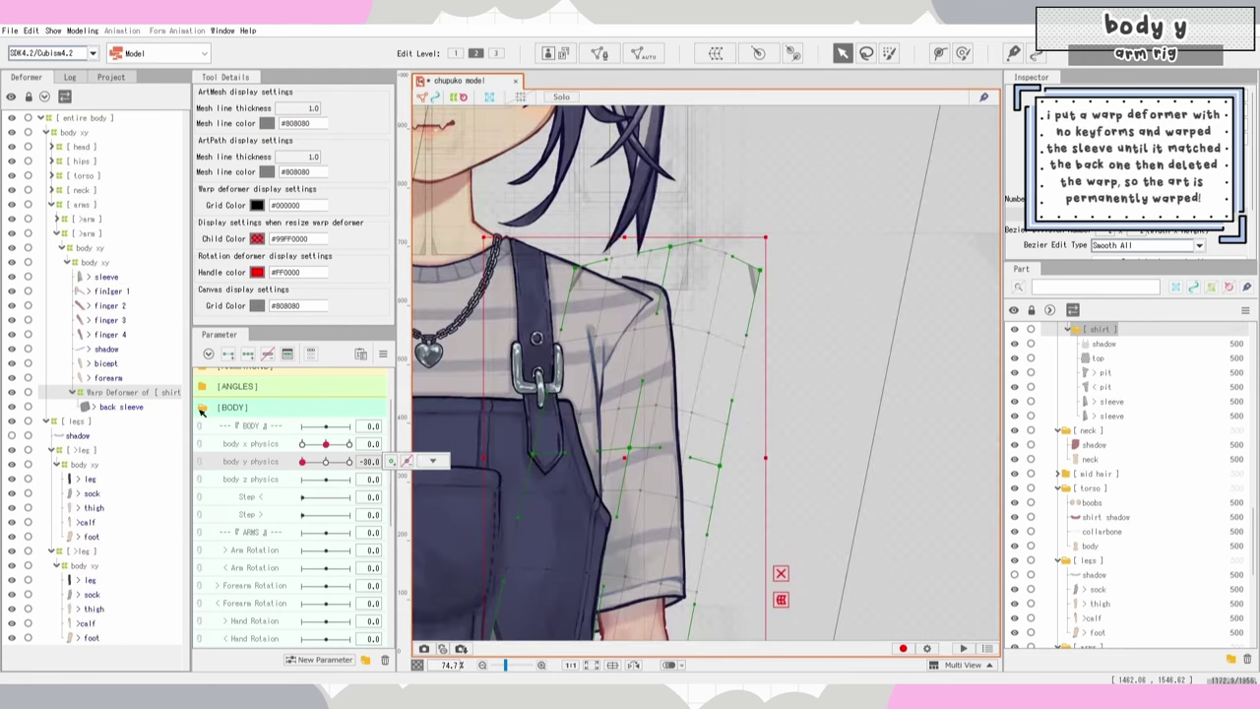
pyautogui.press('Delete')
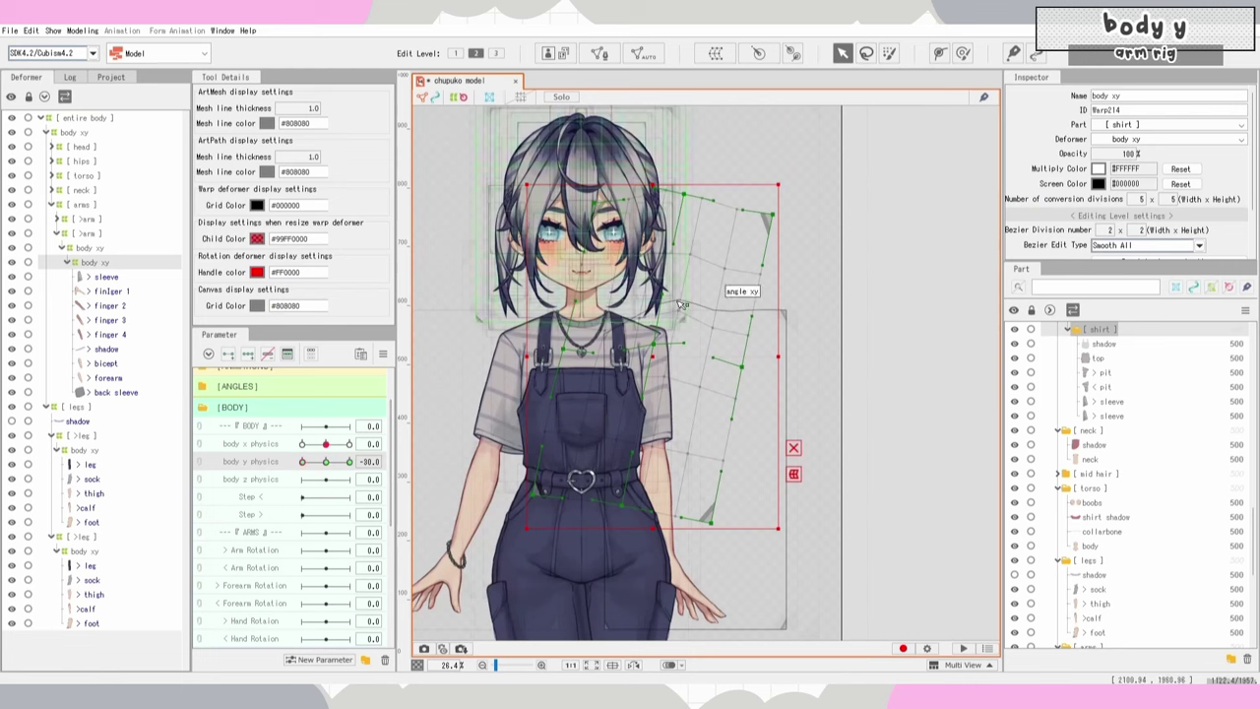
# Step: Lower the raised shoulder point on the outer body xy warp's top edge at body y physics -30
pyautogui.scroll(2, 681, 305)
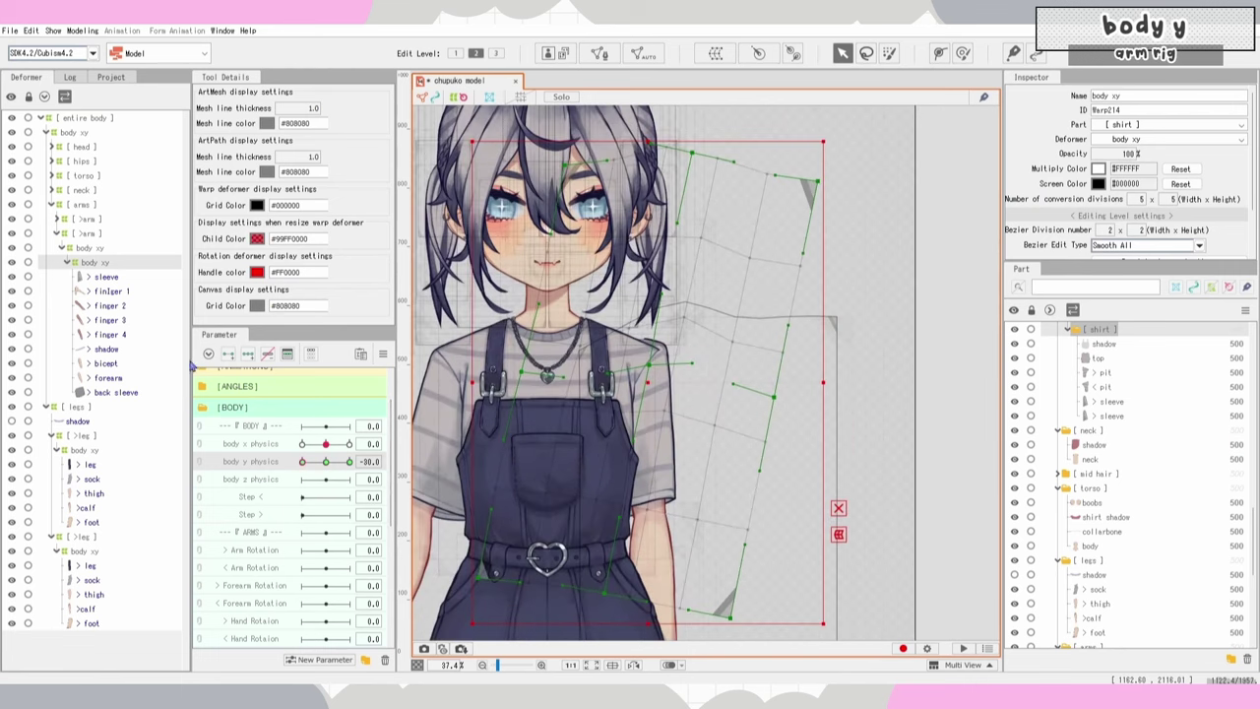
pyautogui.click(126, 250)
pyautogui.scroll(2, 701, 323)
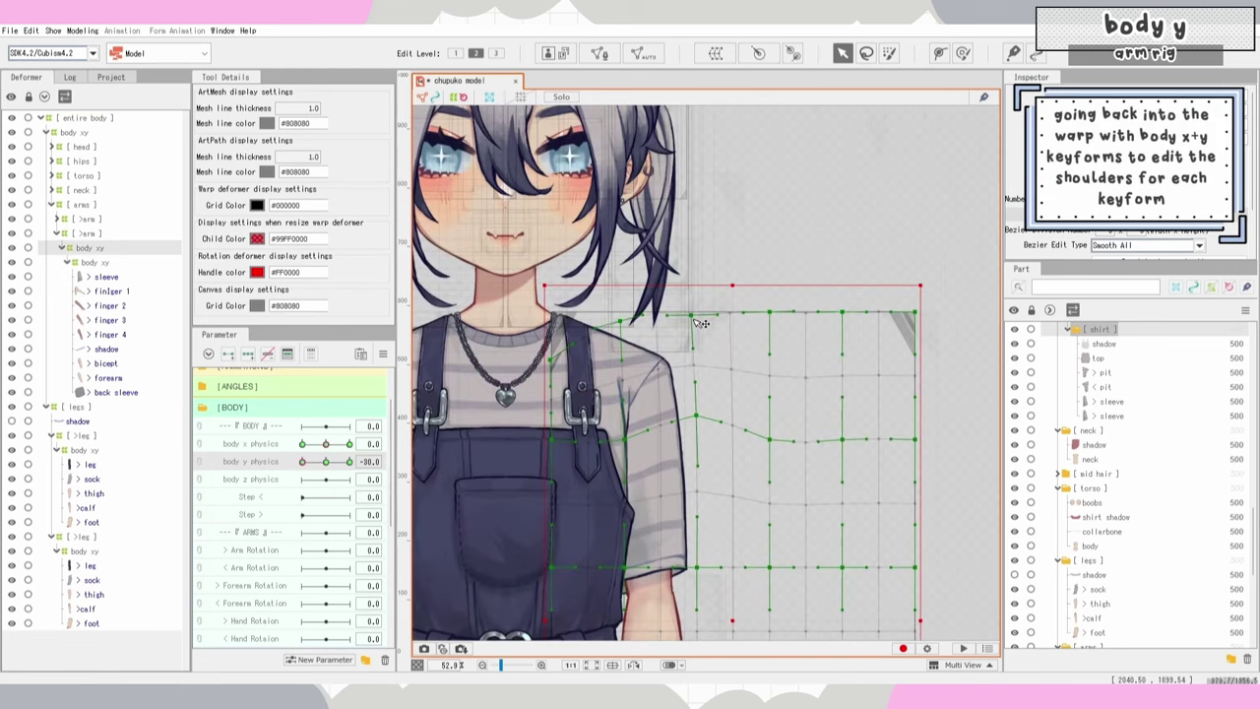
# Step: Nudge the outer body xy warp's shoulder point outward at body x physics 30 and body y physics 30
pyautogui.moveTo(304, 462); pyautogui.dragTo(369, 456)
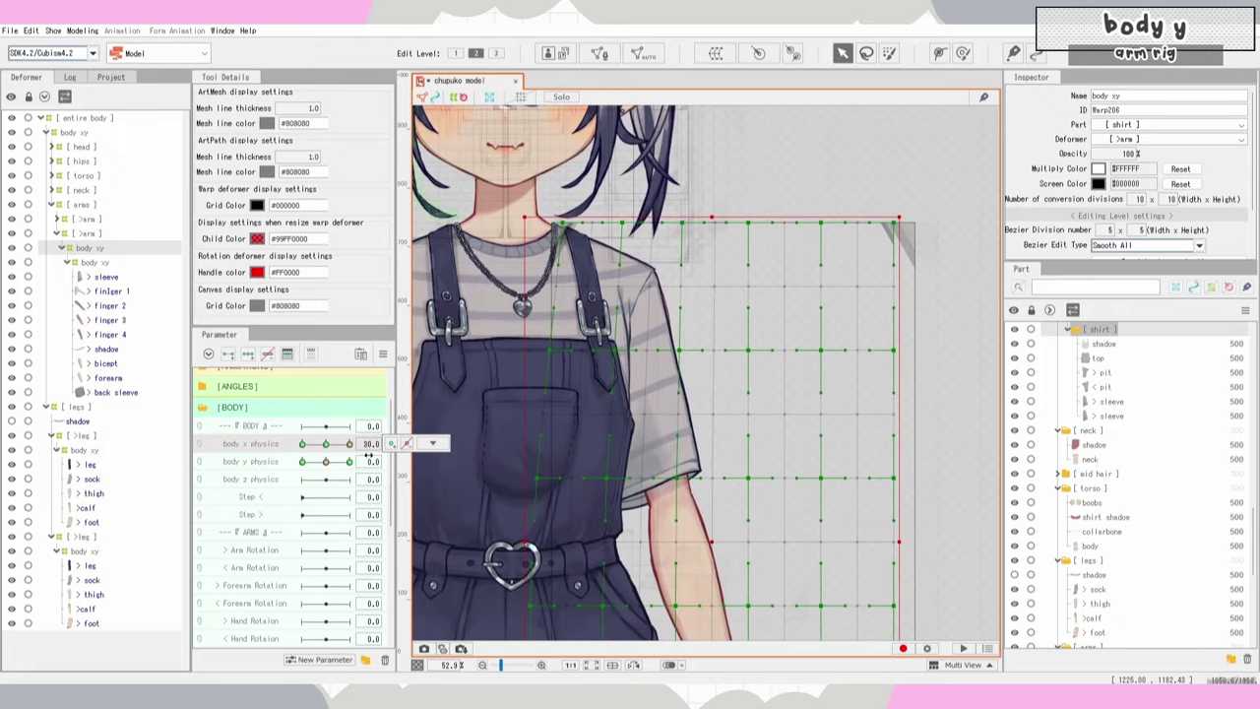
pyautogui.click(147, 292)
pyautogui.keyDown('shift'); pyautogui.click(157, 379); pyautogui.keyUp('shift')
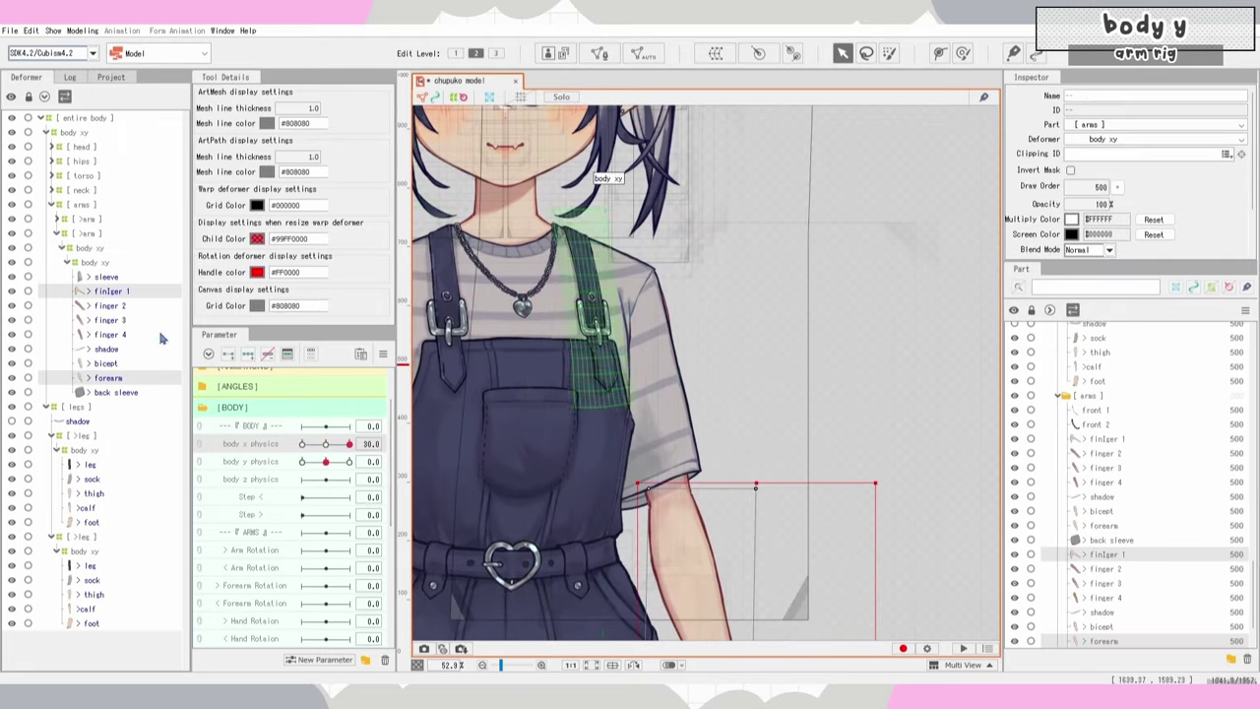
pyautogui.click(128, 248)
pyautogui.moveTo(326, 462); pyautogui.dragTo(352, 462)
pyautogui.moveTo(683, 196); pyautogui.dragTo(694, 197)
# Step: Adjust the outer body xy warp's shoulder points at body y physics -30 for the body x physics 30 and -30 keyforms
pyautogui.click(302, 462)
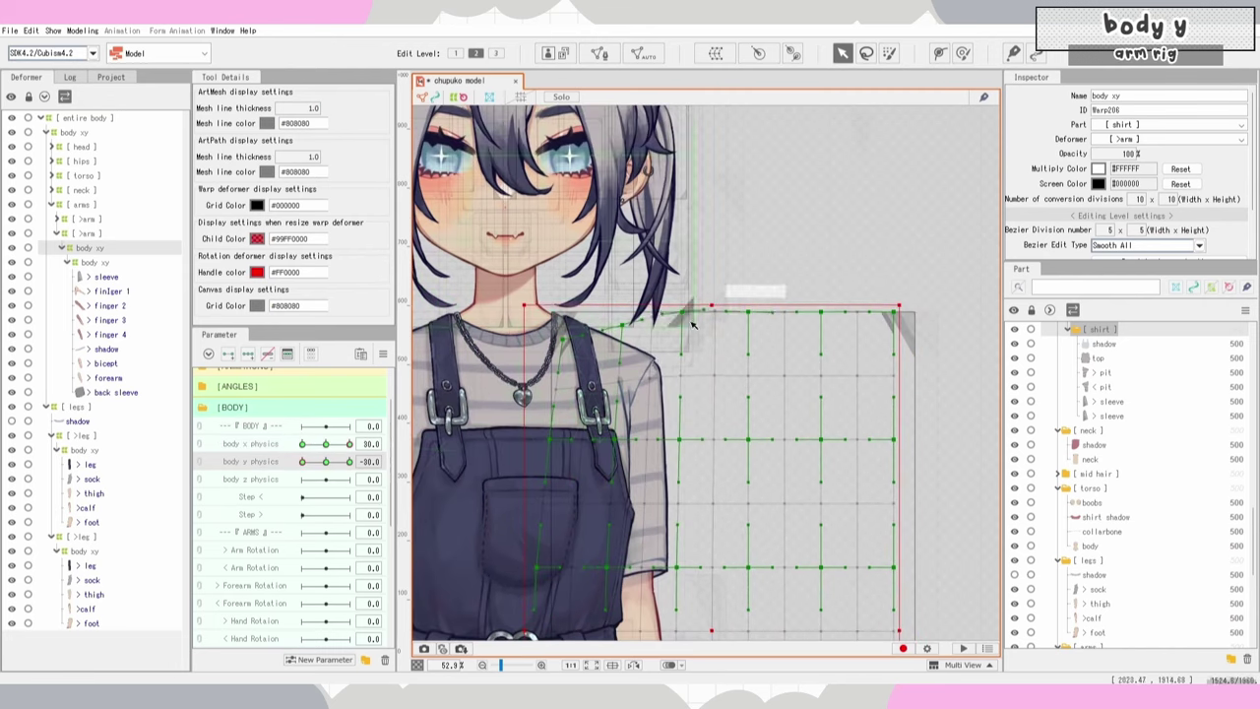
pyautogui.click(302, 444)
pyautogui.moveTo(687, 315)
pyautogui.mouseDown()
pyautogui.moveTo(632, 327)
pyautogui.moveTo(707, 326)
pyautogui.moveTo(707, 314)
pyautogui.mouseUp()
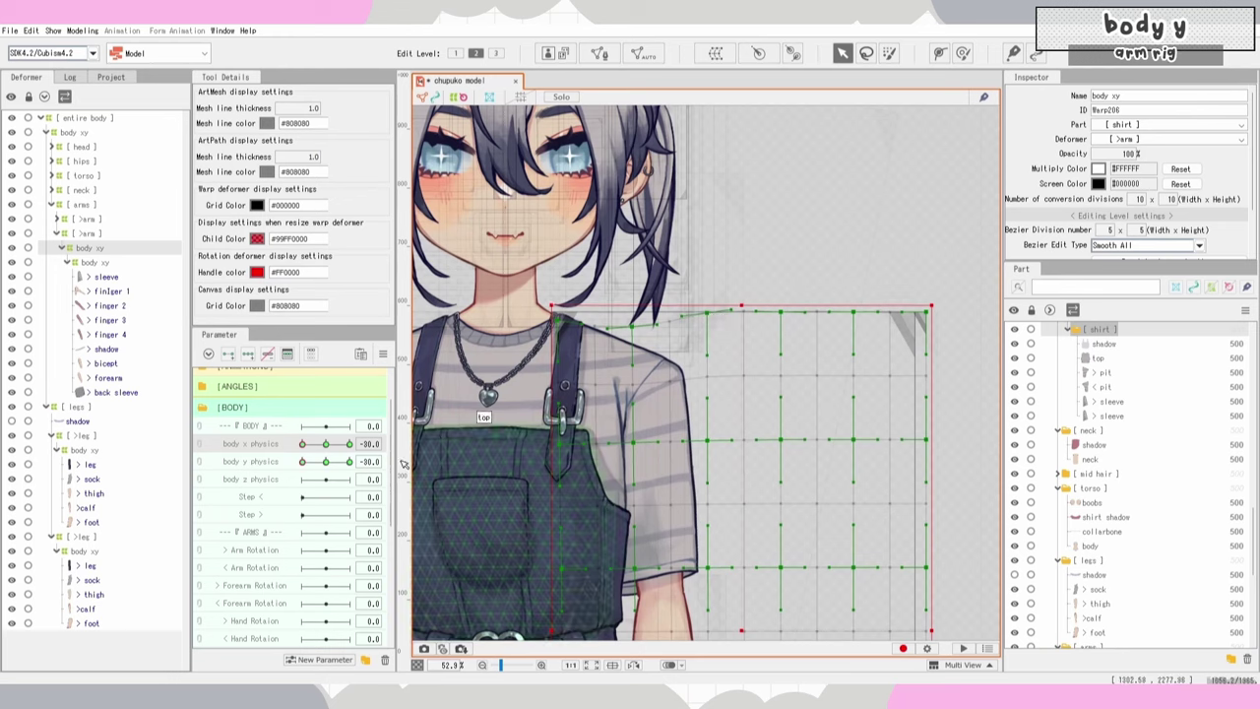
pyautogui.moveTo(328, 444)
pyautogui.mouseDown()
pyautogui.moveTo(289, 446)
pyautogui.moveTo(319, 449)
pyautogui.mouseUp()
pyautogui.click(432, 443)
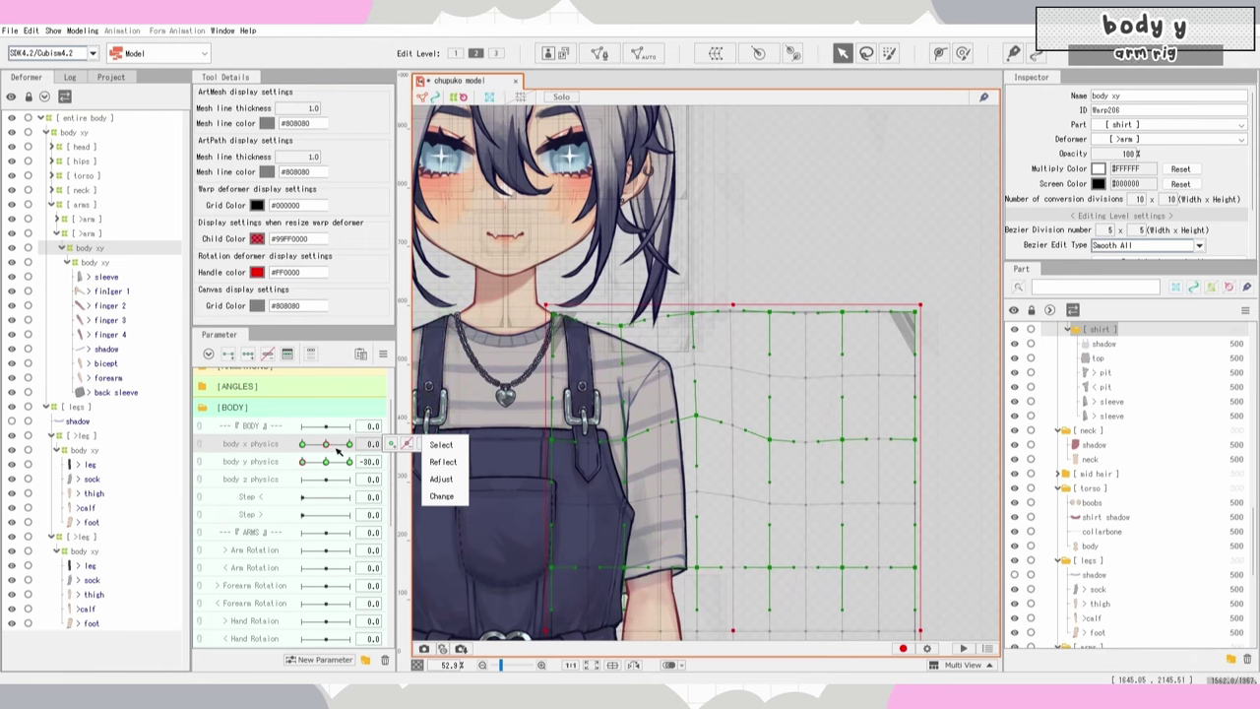
pyautogui.moveTo(327, 446); pyautogui.dragTo(278, 446)
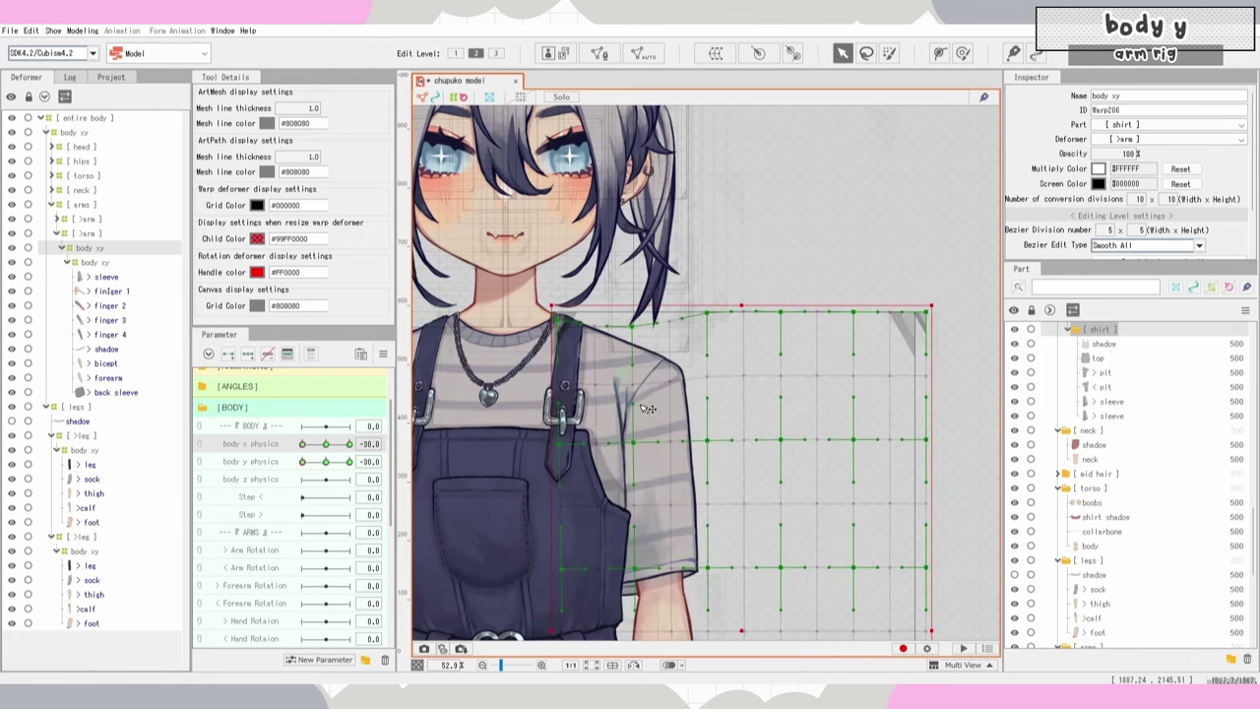
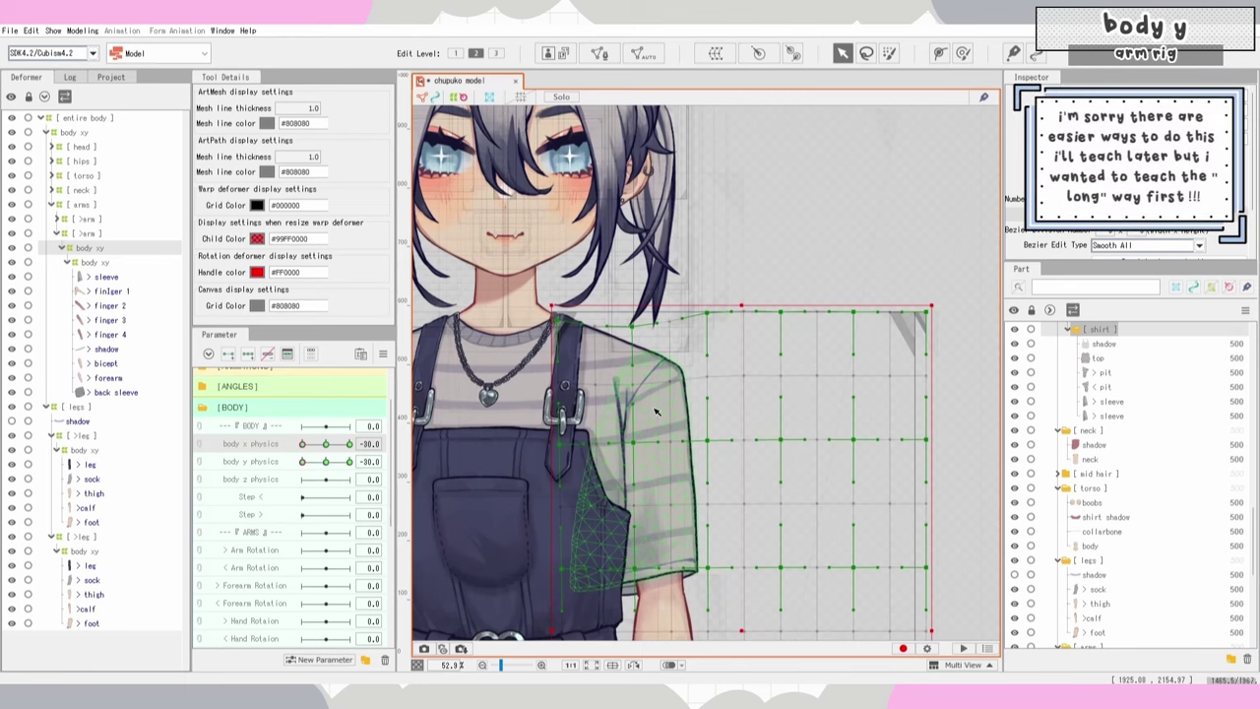
# Step: Link body x physics and body y physics into one combined parameter, preview the arm's motion, and save the model
pyautogui.click(198, 445)
pyautogui.moveTo(302, 482); pyautogui.dragTo(333, 464)
pyautogui.click(433, 484)
pyautogui.click(703, 417)
pyautogui.scroll(-4, 686, 424)
pyautogui.scroll(2, 681, 473)
pyautogui.click(746, 276)
pyautogui.hotkey('ctrl', 's')
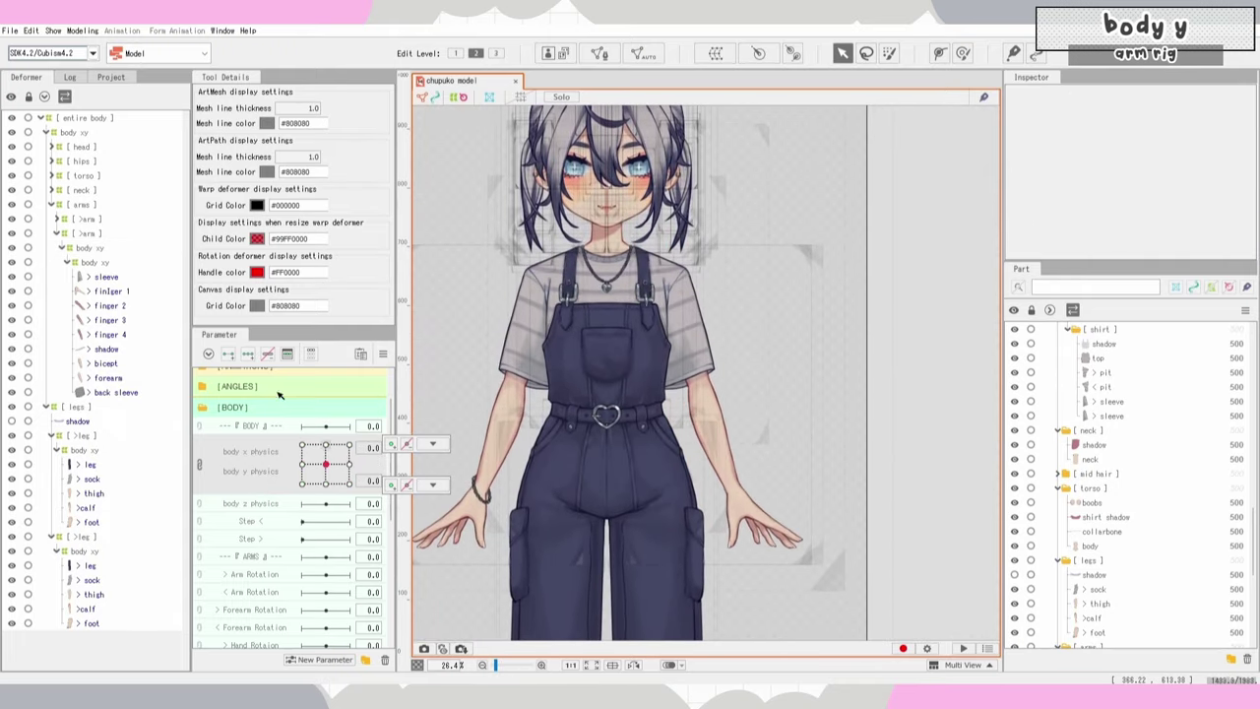
# Step: Duplicate the finished > arm deformer with all its children and mirror the copy horizontally onto the opposite arm
pyautogui.click(133, 238)
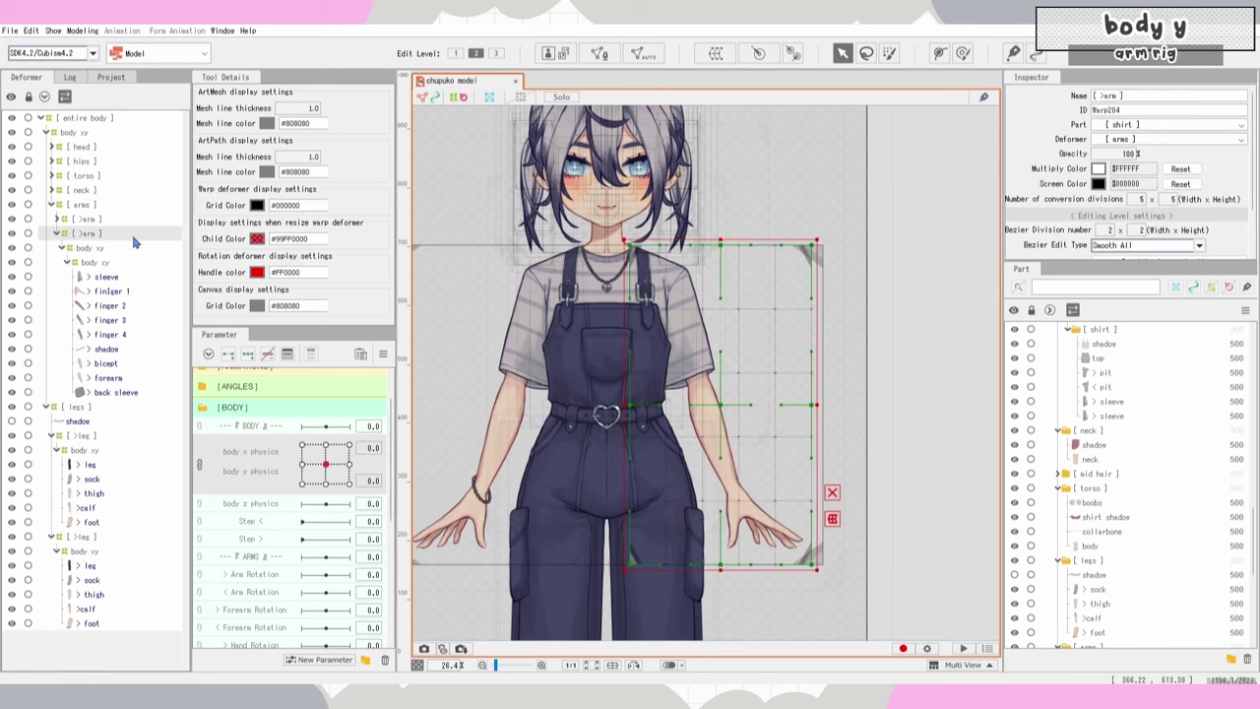
pyautogui.rightClick(133, 237)
pyautogui.click(169, 260)
pyautogui.hotkey('ctrl', 'c')
pyautogui.hotkey('ctrl', 'v')
pyautogui.click(596, 306)
pyautogui.click(604, 466)
# Step: Replace the old opposite arm with the mirrored copy, moving bracelet pieces front 1, front 2, back 1 and back 2 into its inner body xy warp
pyautogui.click(58, 219)
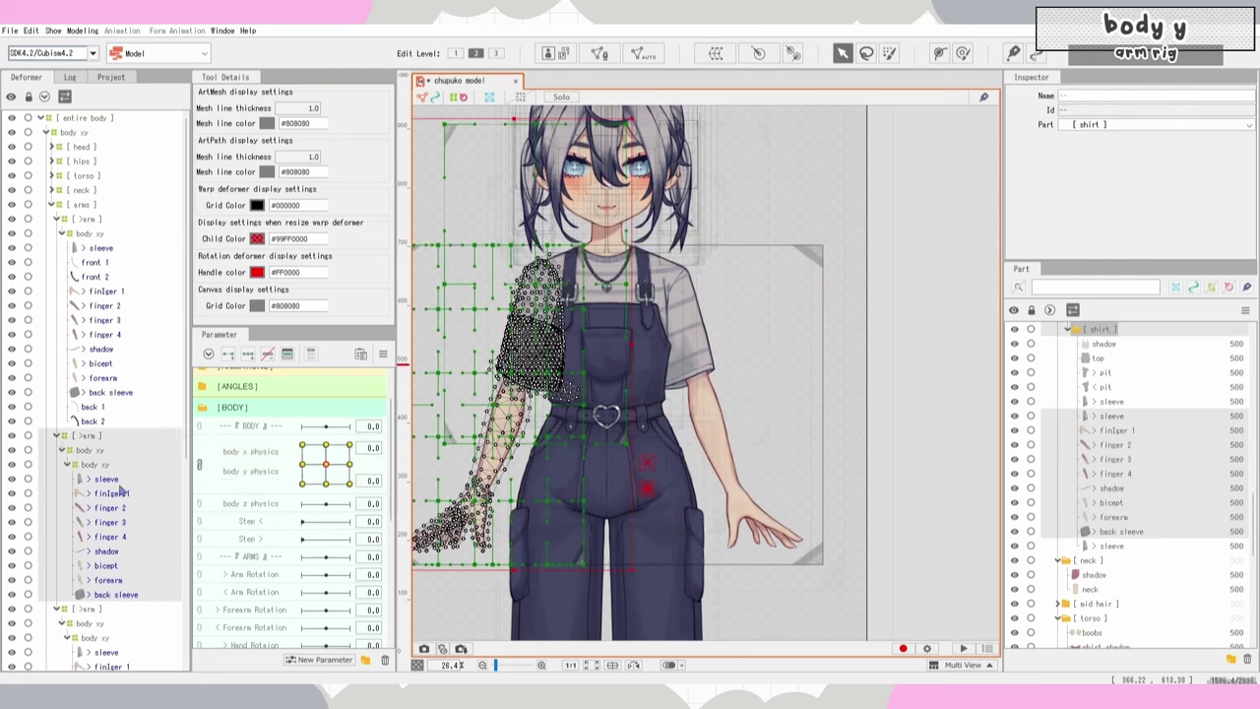
pyautogui.click(104, 421)
pyautogui.keyDown('shift'); pyautogui.click(103, 252); pyautogui.keyUp('shift')
pyautogui.click(94, 248)
pyautogui.keyDown('shift'); pyautogui.click(93, 292); pyautogui.keyUp('shift')
pyautogui.moveTo(92, 291); pyautogui.dragTo(104, 327)
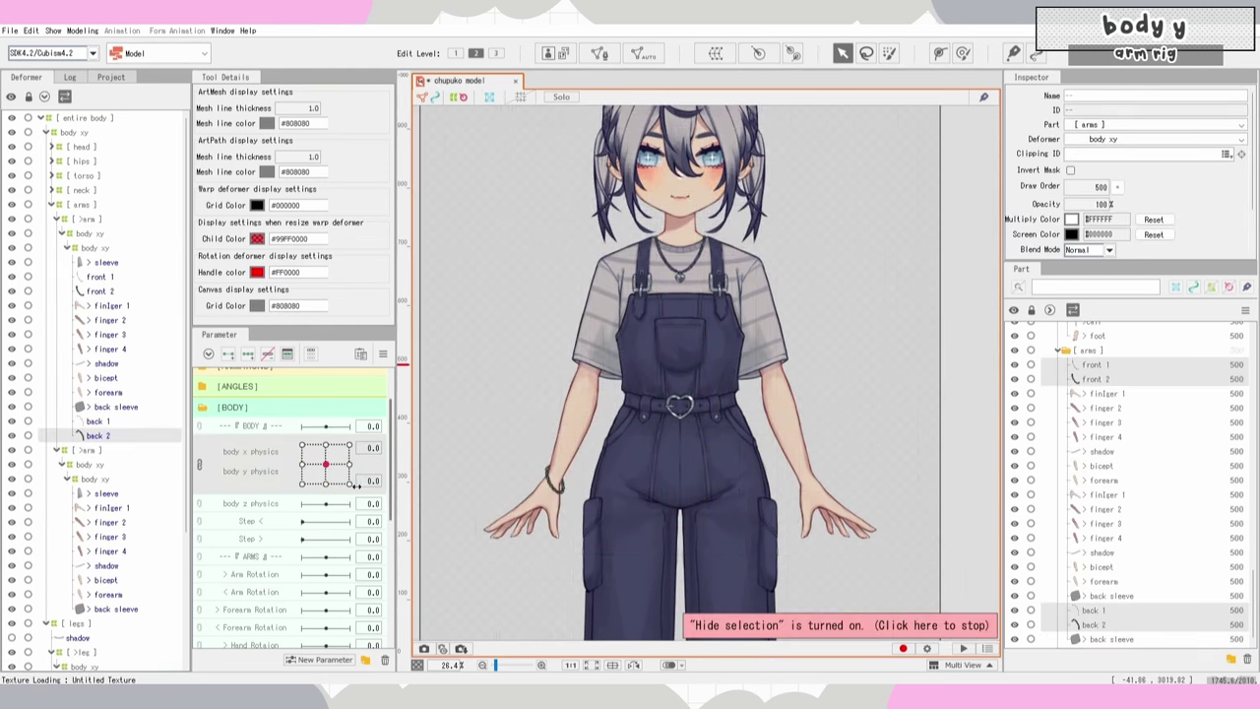
# Step: Examine both arms and the whole body across the combined body x physics and body y physics range
pyautogui.moveTo(328, 467)
pyautogui.mouseDown()
pyautogui.moveTo(308, 457)
pyautogui.moveTo(345, 459)
pyautogui.moveTo(309, 460)
pyautogui.moveTo(351, 471)
pyautogui.moveTo(304, 456)
pyautogui.moveTo(351, 458)
pyautogui.mouseUp()
pyautogui.scroll(-3, 699, 310)
pyautogui.scroll(1, 685, 360)
pyautogui.scroll(2, 706, 332)
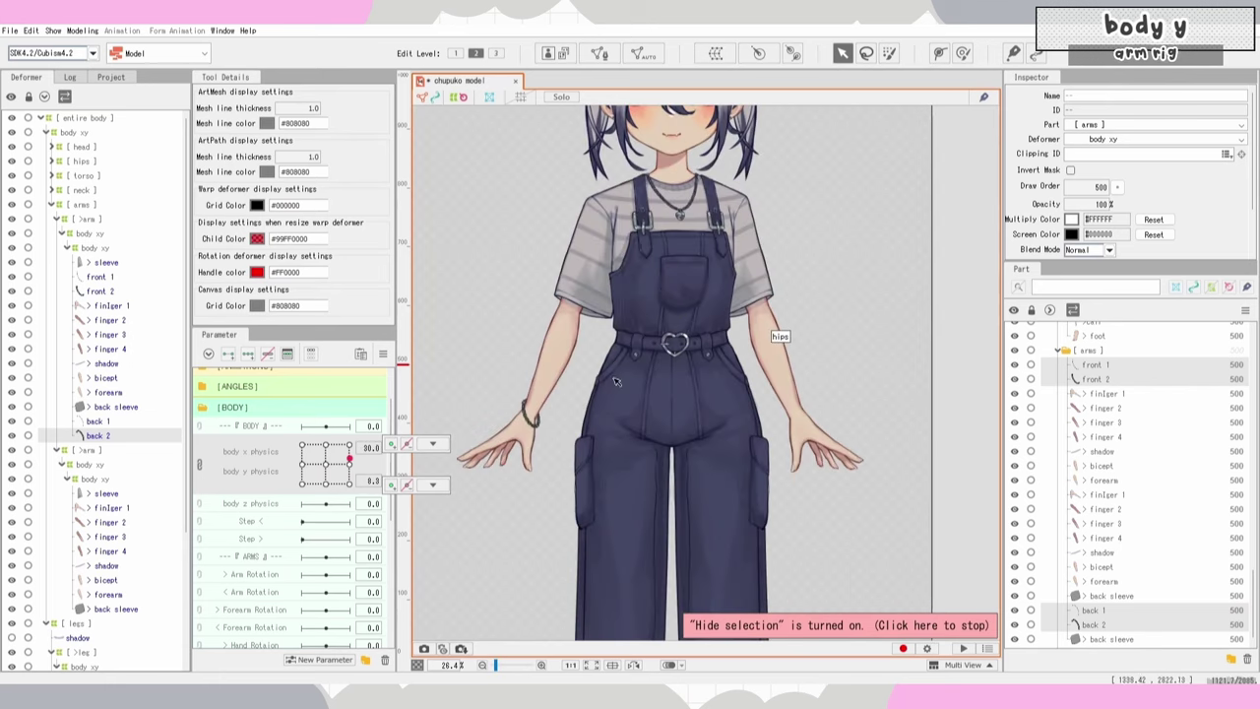
pyautogui.click(433, 444)
pyautogui.moveTo(347, 458); pyautogui.dragTo(310, 451)
pyautogui.scroll(-2, 692, 327)
pyautogui.click(326, 463)
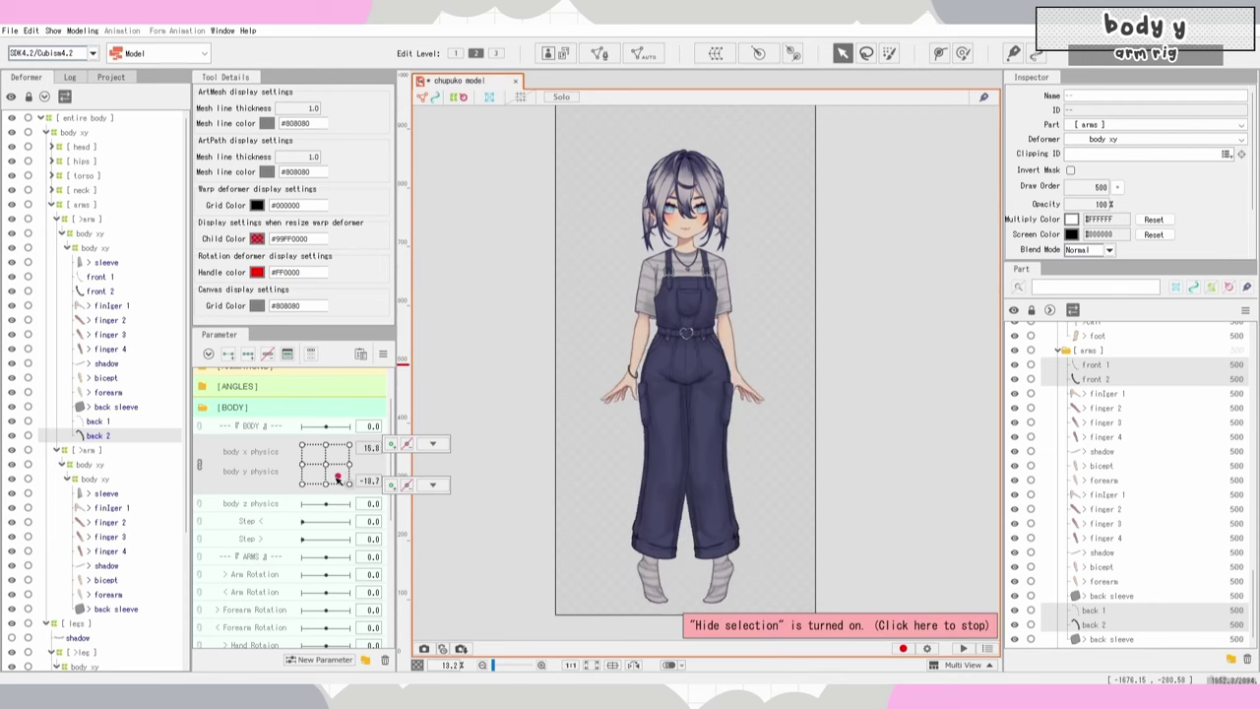
pyautogui.click(432, 445)
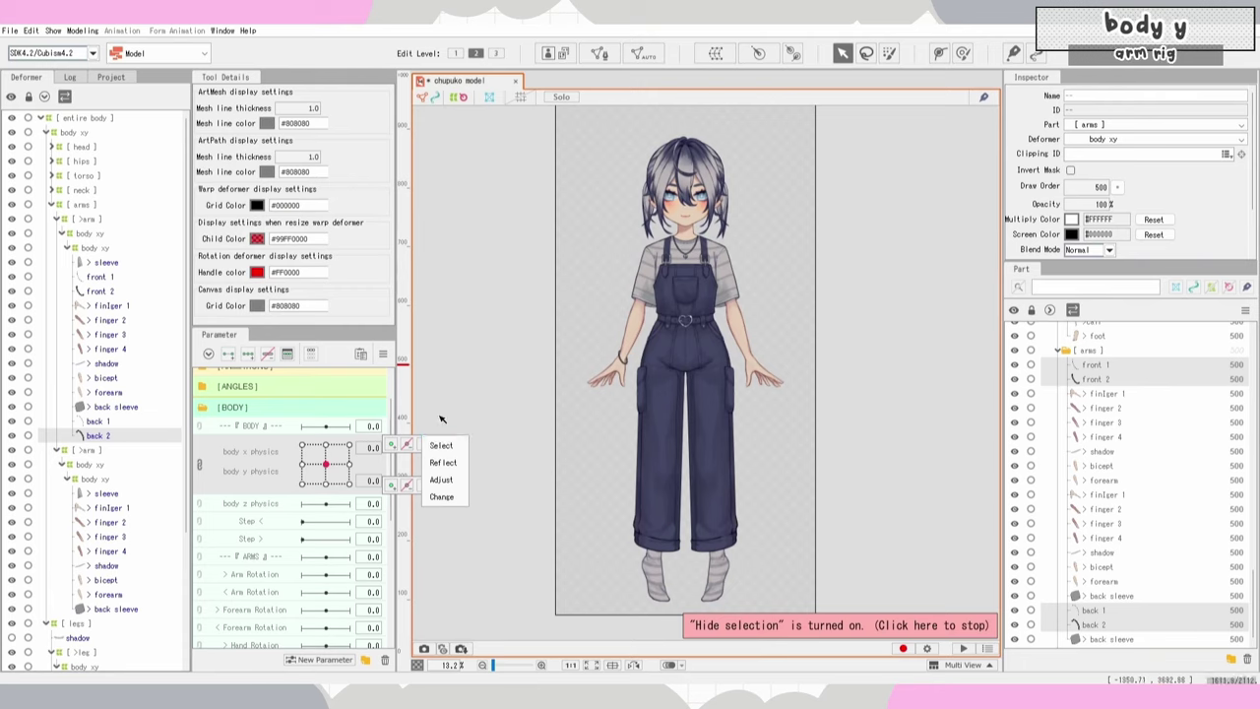
pyautogui.scroll(4, 701, 139)
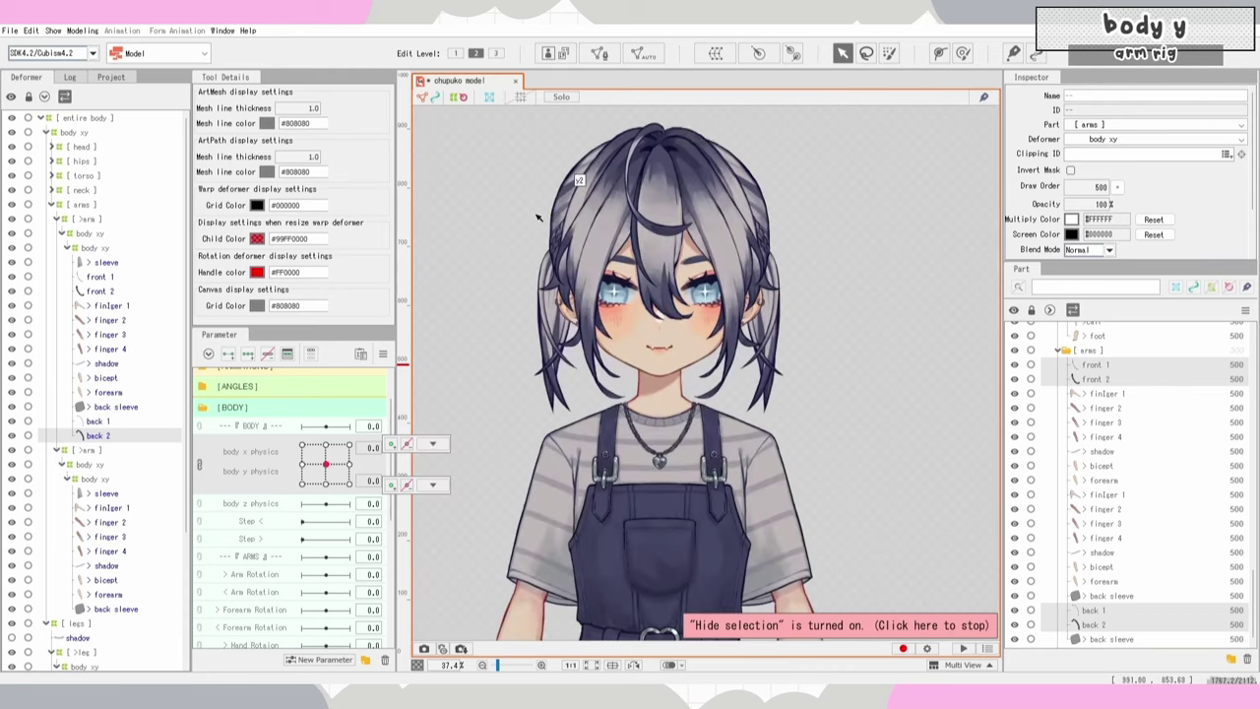
pyautogui.moveTo(613, 217); pyautogui.dragTo(642, 217)
pyautogui.scroll(-4, 708, 149)
pyautogui.moveTo(326, 464); pyautogui.dragTo(351, 479)
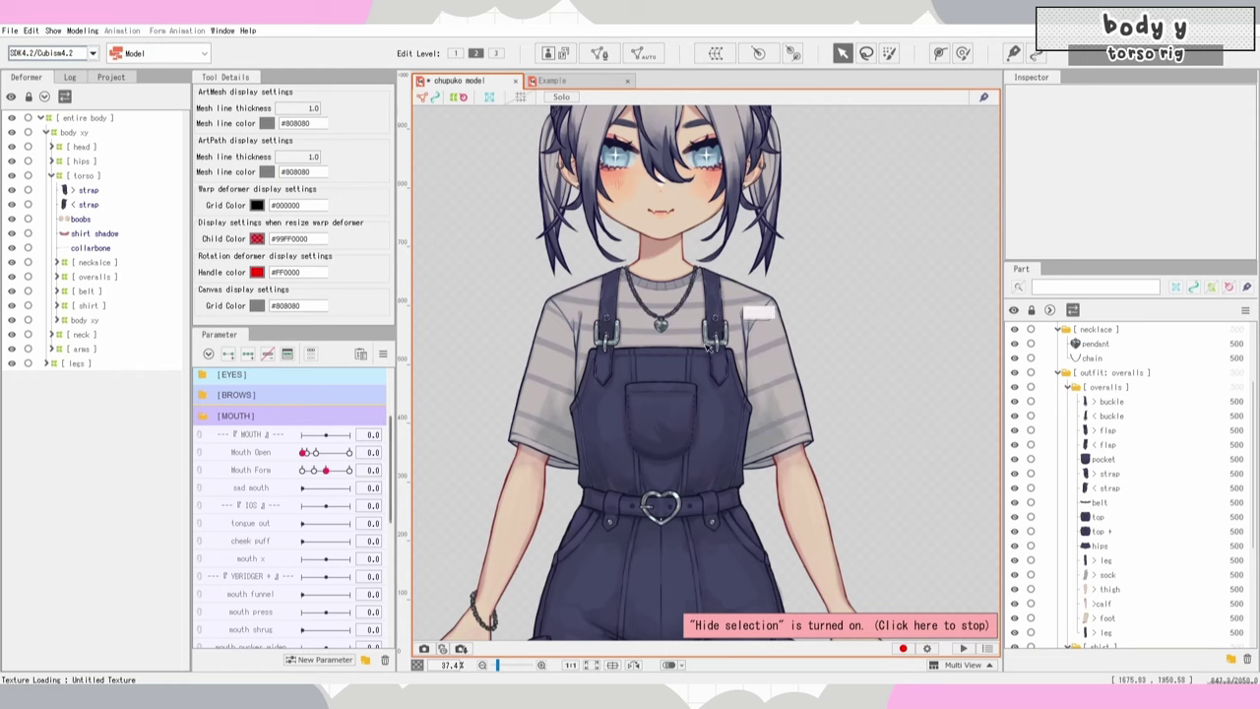
# Step: Collapse the MOUTH and HAIR parameter groups and expand the BODY group
pyautogui.scroll(-2, 707, 346)
pyautogui.click(207, 417)
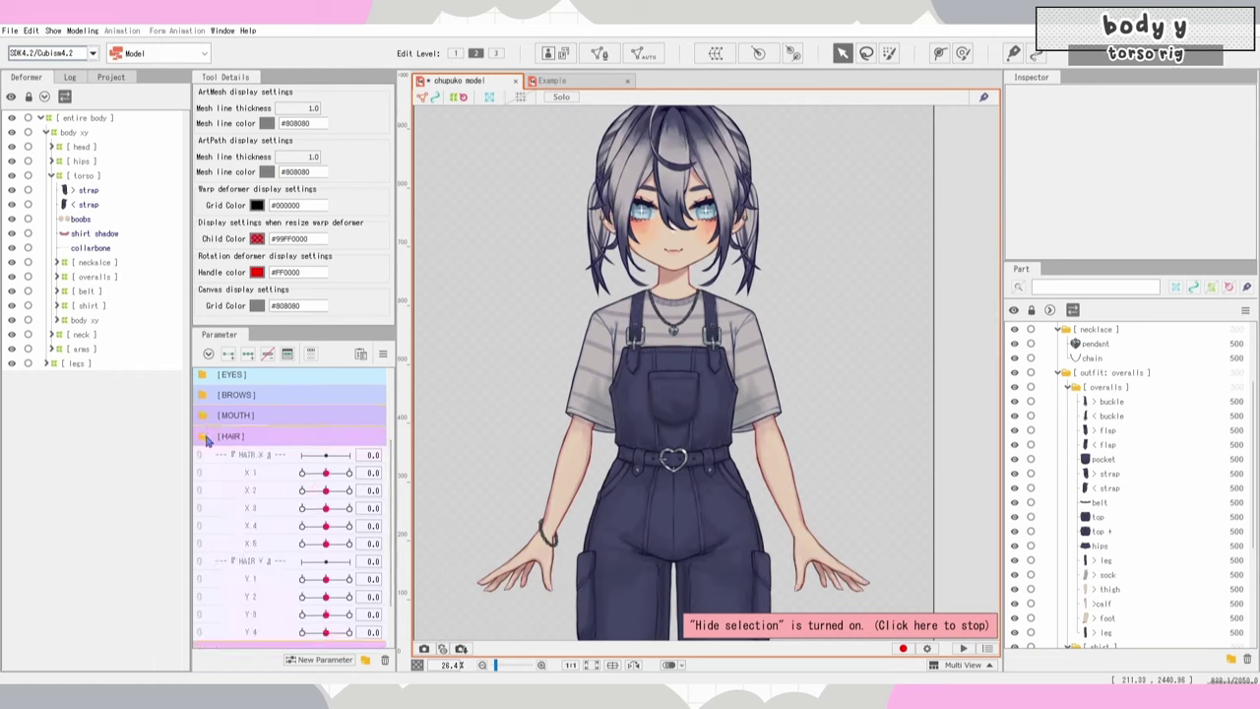
pyautogui.click(207, 438)
pyautogui.click(206, 459)
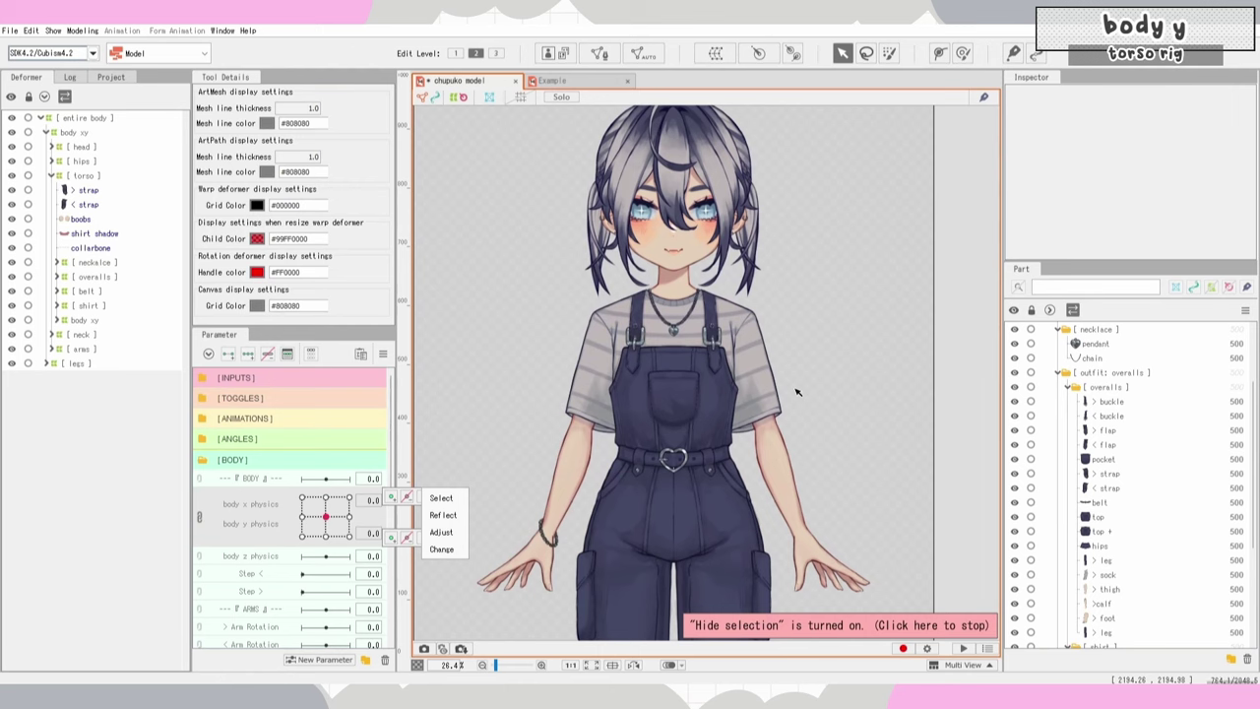
# Step: Select the necklace, overalls, belt and shirt warps in the torso and try to reshape them together with the deform brush
pyautogui.scroll(2, 645, 357)
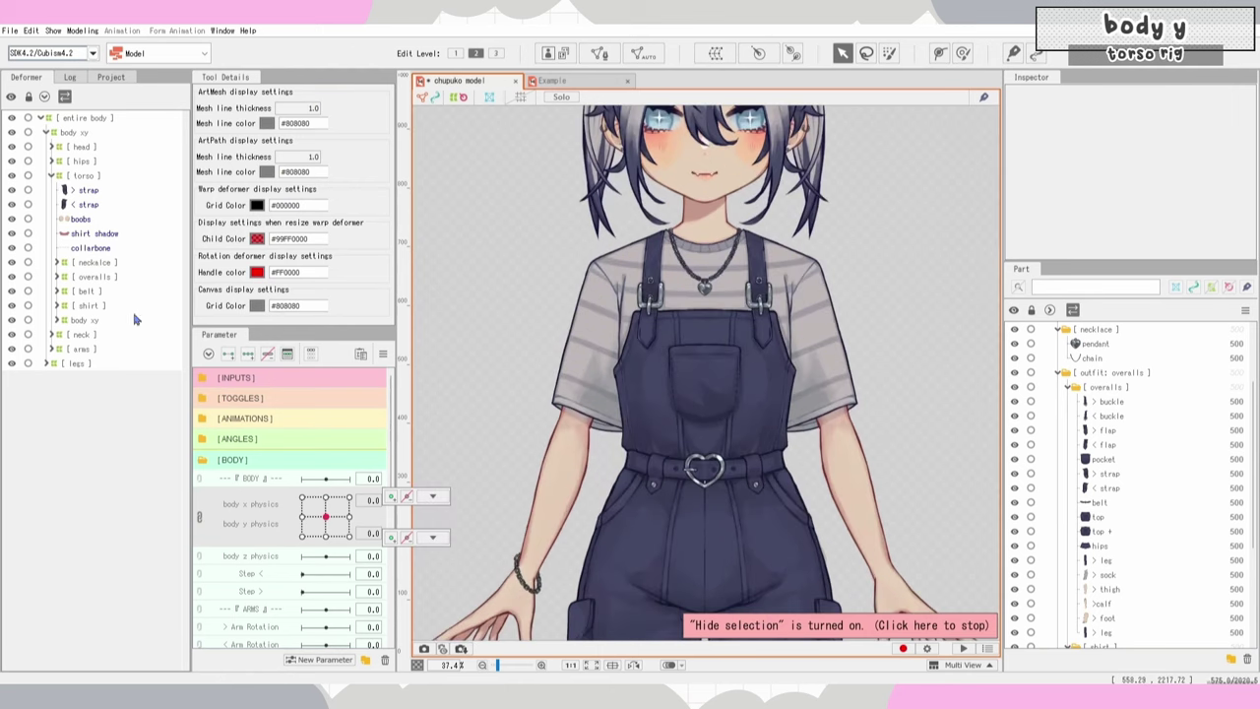
pyautogui.click(94, 263)
pyautogui.keyDown('shift'); pyautogui.click(103, 306); pyautogui.keyUp('shift')
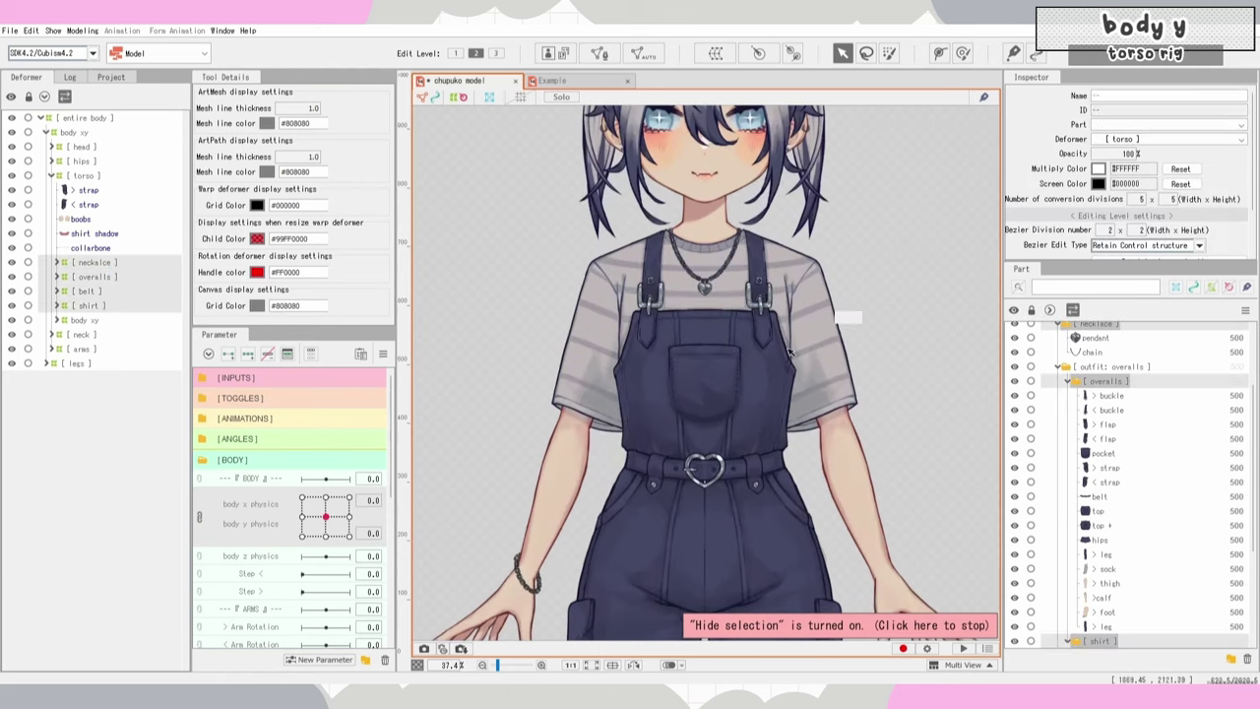
pyautogui.hotkey('ctrl', 'h')
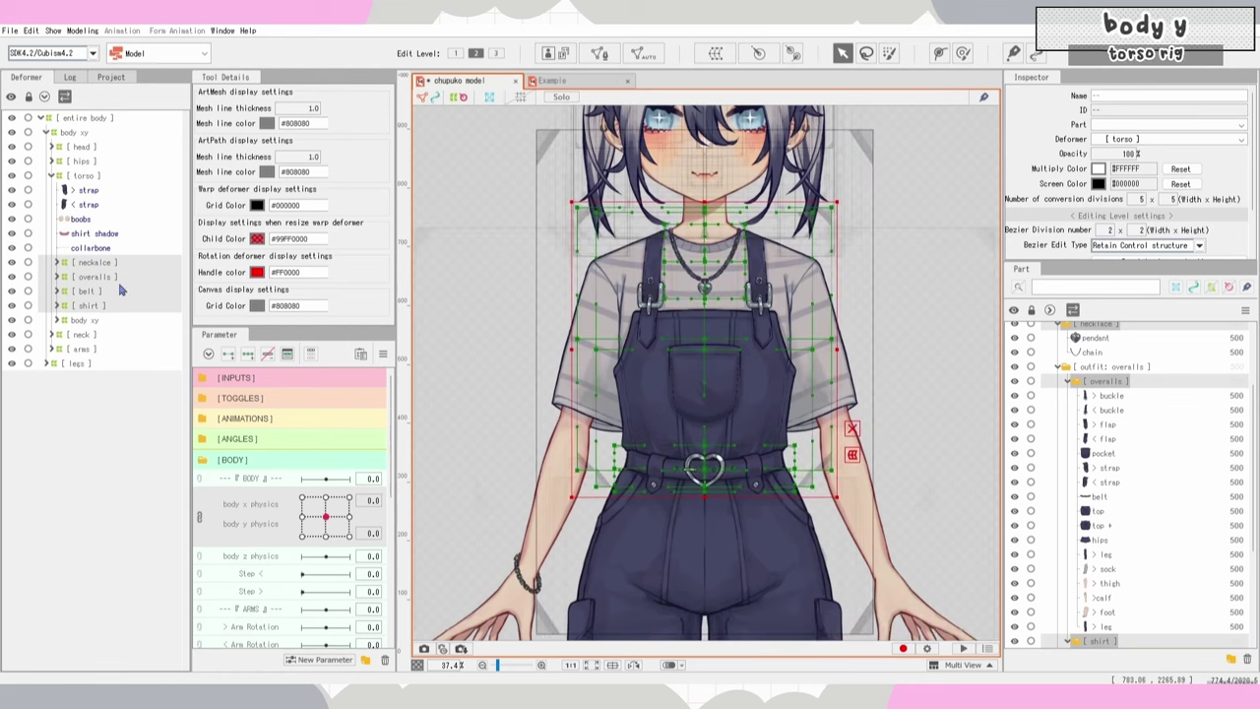
pyautogui.click(963, 54)
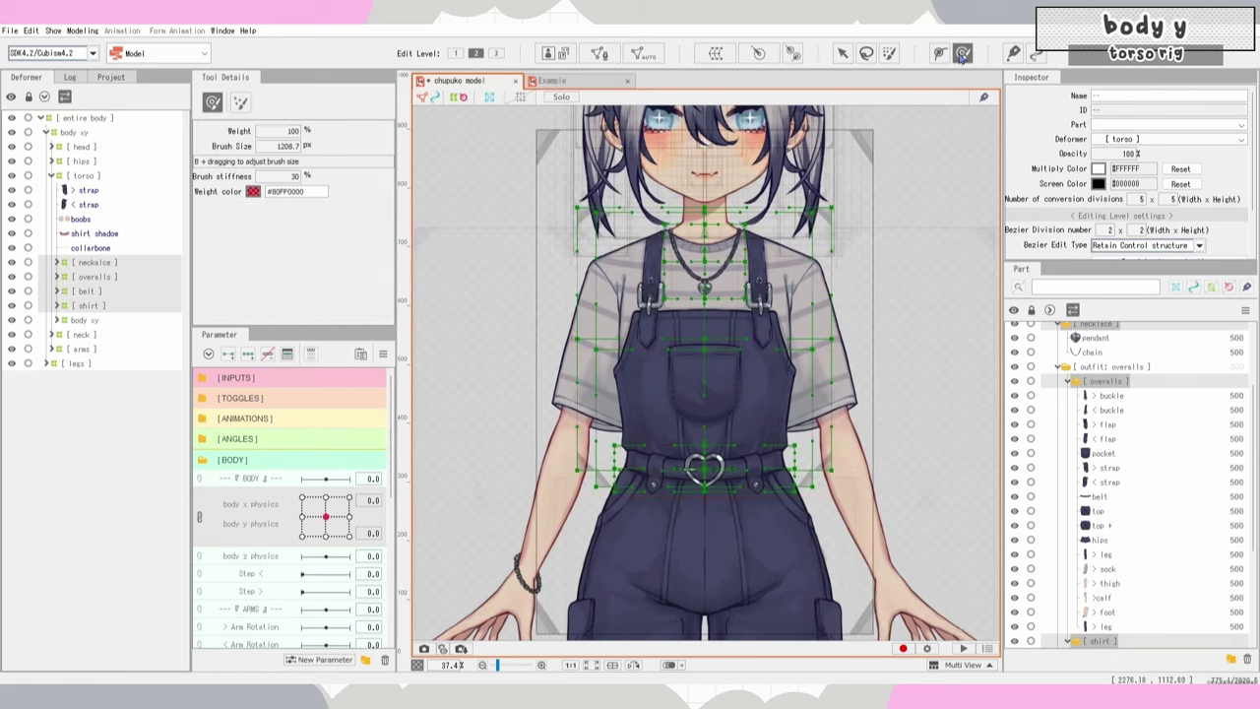
pyautogui.moveTo(718, 398)
pyautogui.mouseDown()
pyautogui.moveTo(770, 315)
pyautogui.moveTo(508, 328)
pyautogui.moveTo(847, 374)
pyautogui.mouseUp()
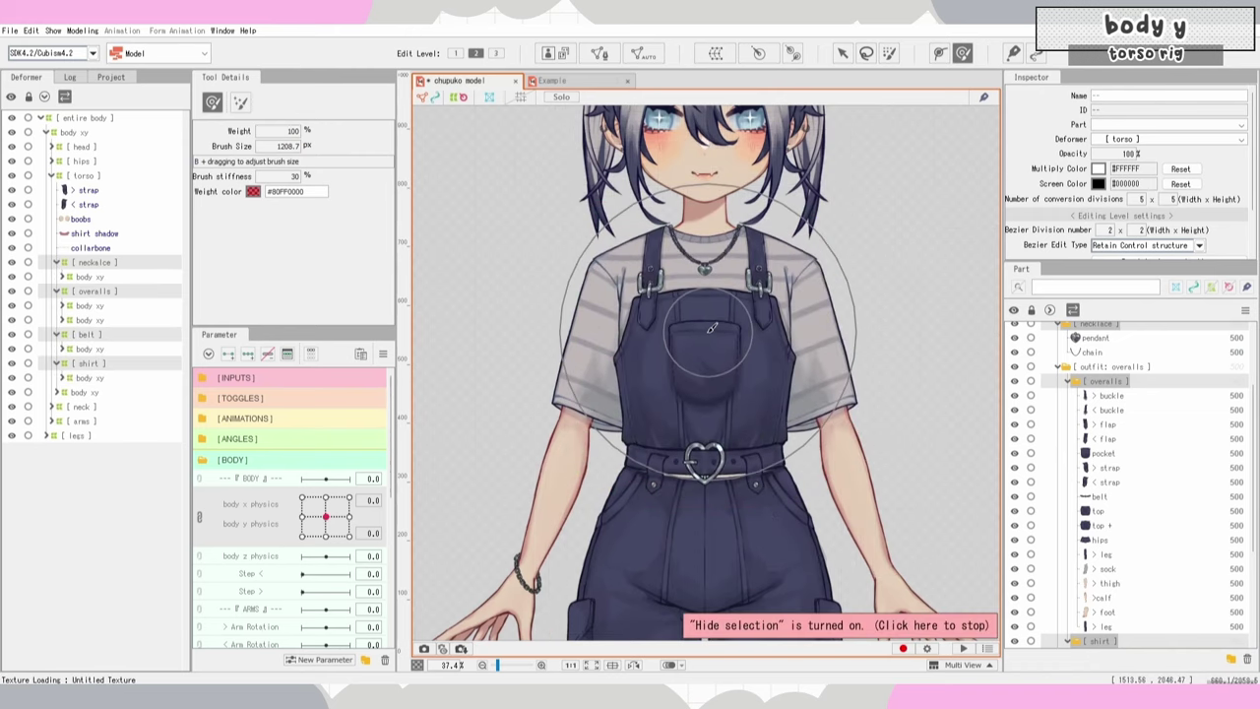
# Step: Create a warp deformer named body xy as parent of the selected necklace, overalls, belt and shirt deformers
pyautogui.click(716, 54)
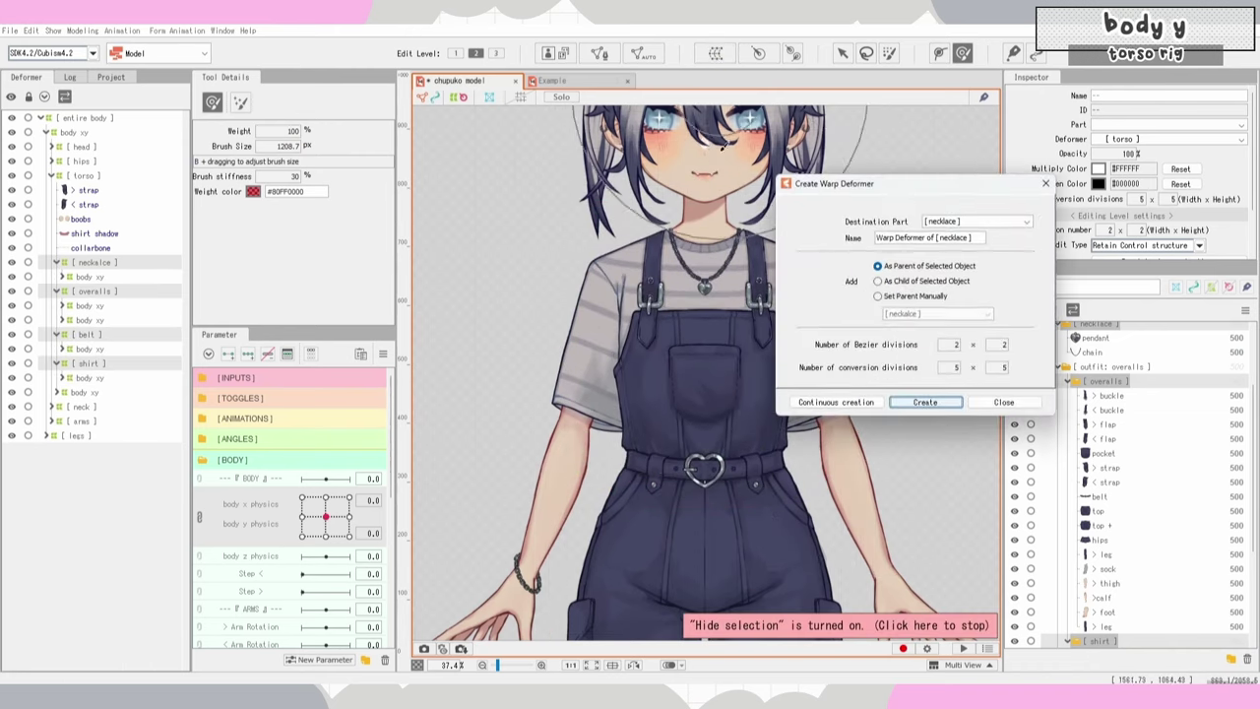
pyautogui.write('b')
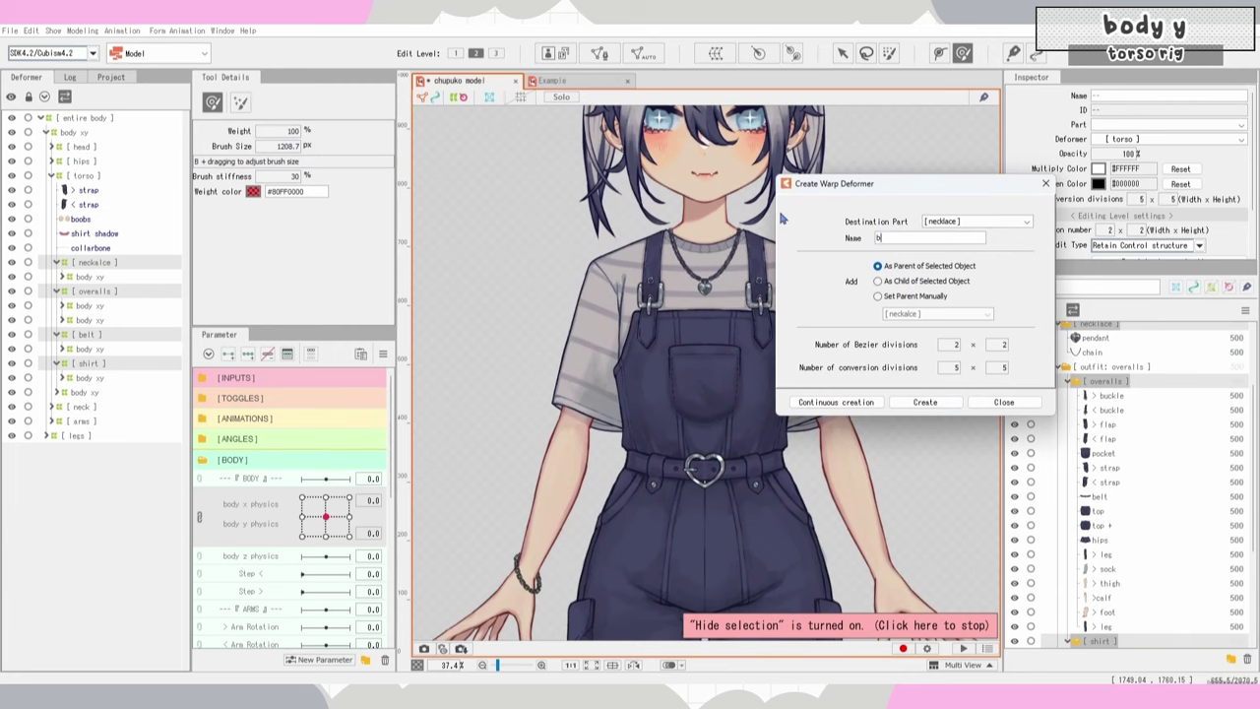
pyautogui.write('ody xy')
pyautogui.press('Return')
# Step: Add three body y physics keys to the new body xy warp and shape the torso clothing with the deform brush at 30
pyautogui.click(276, 518)
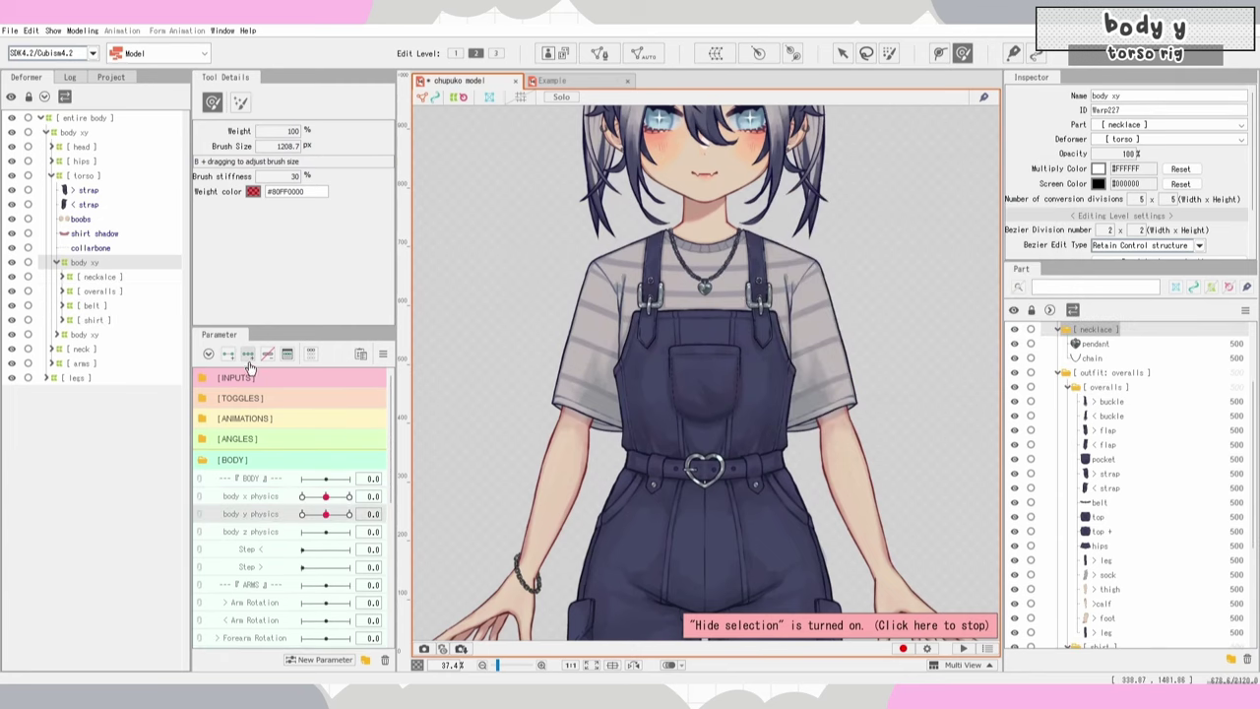
pyautogui.moveTo(331, 516); pyautogui.dragTo(348, 514)
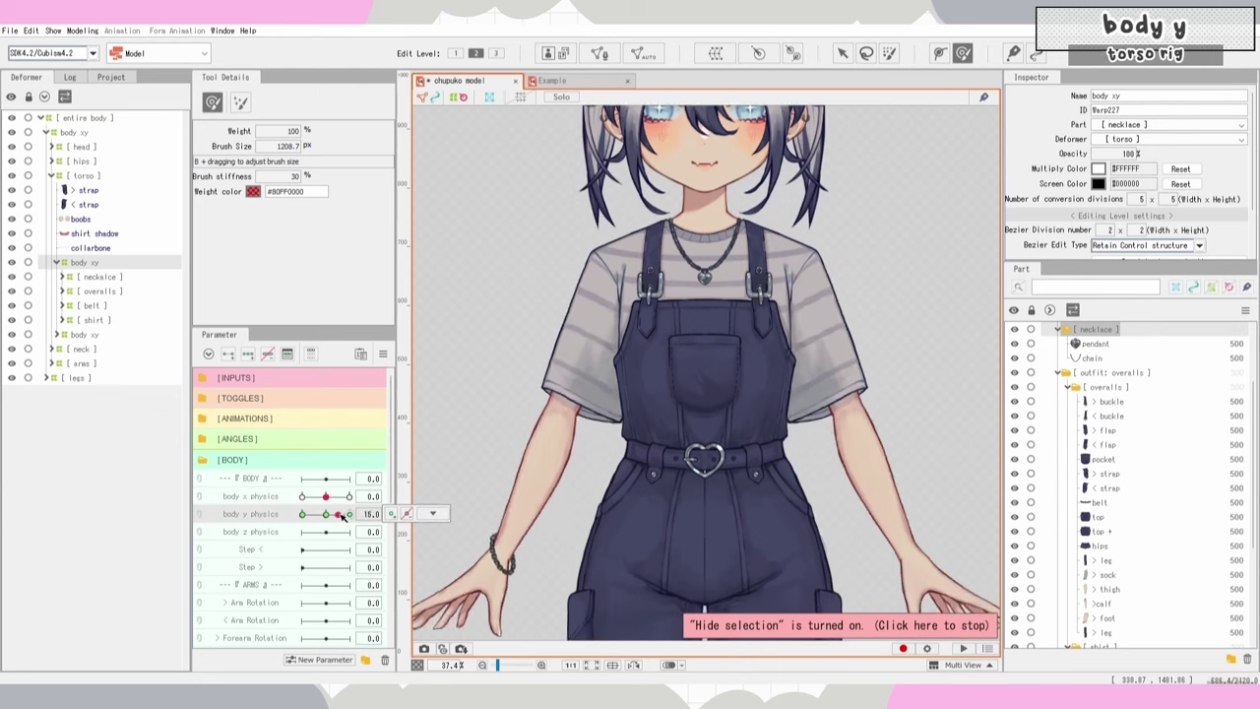
pyautogui.scroll(-3, 680, 374)
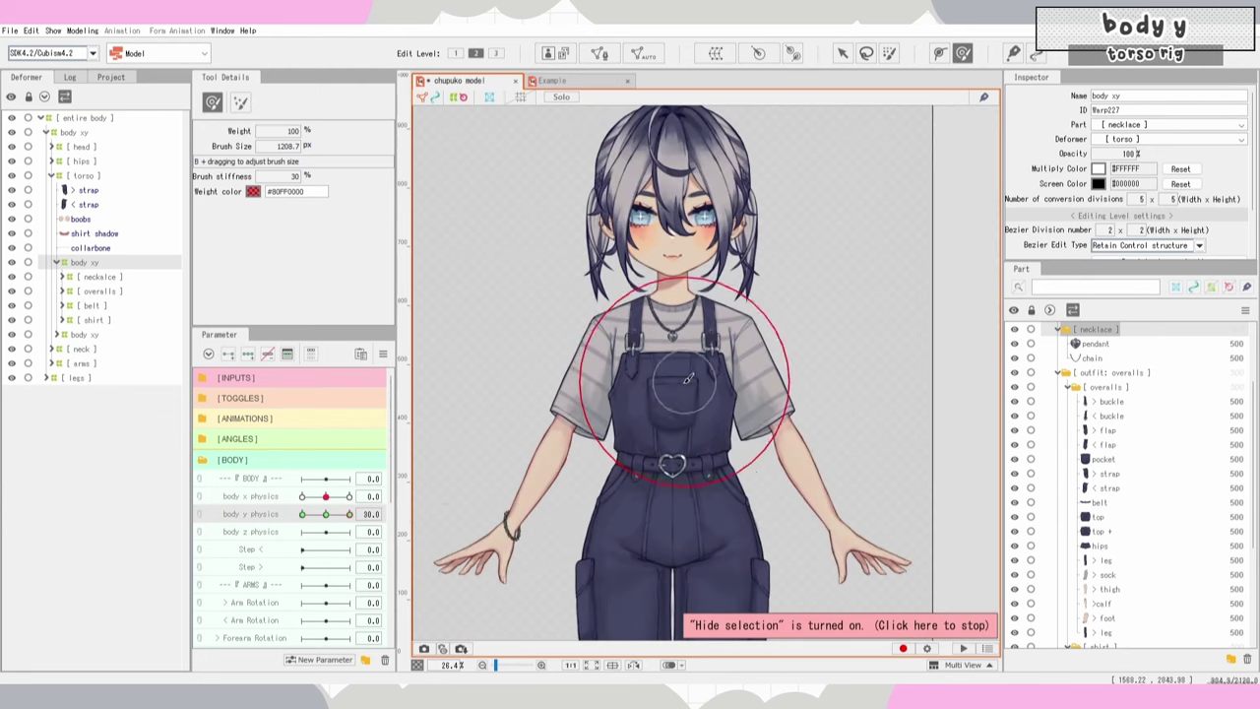
pyautogui.scroll(3, 680, 374)
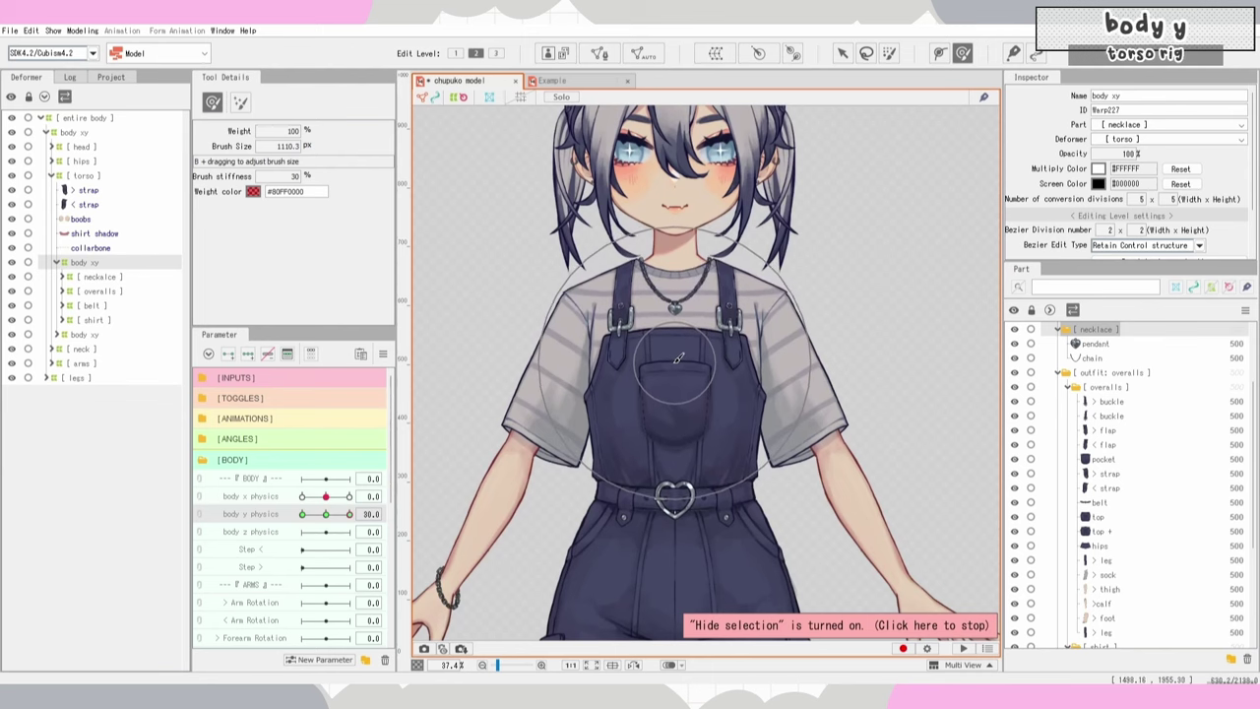
pyautogui.moveTo(348, 514); pyautogui.dragTo(352, 514)
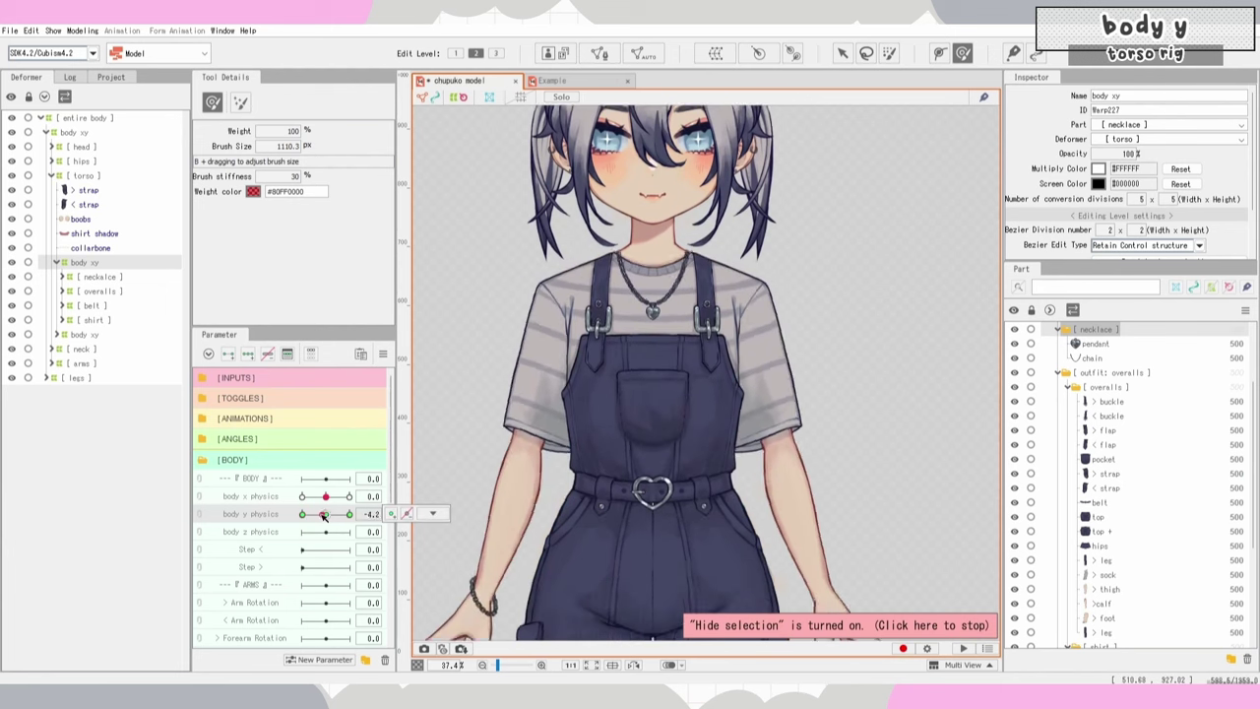
# Step: Set the clothing's body xy warp to 10 × 10 conversion divisions, Smooth All Bezier editing and 4 × 4 Bezier divisions
pyautogui.press('v')
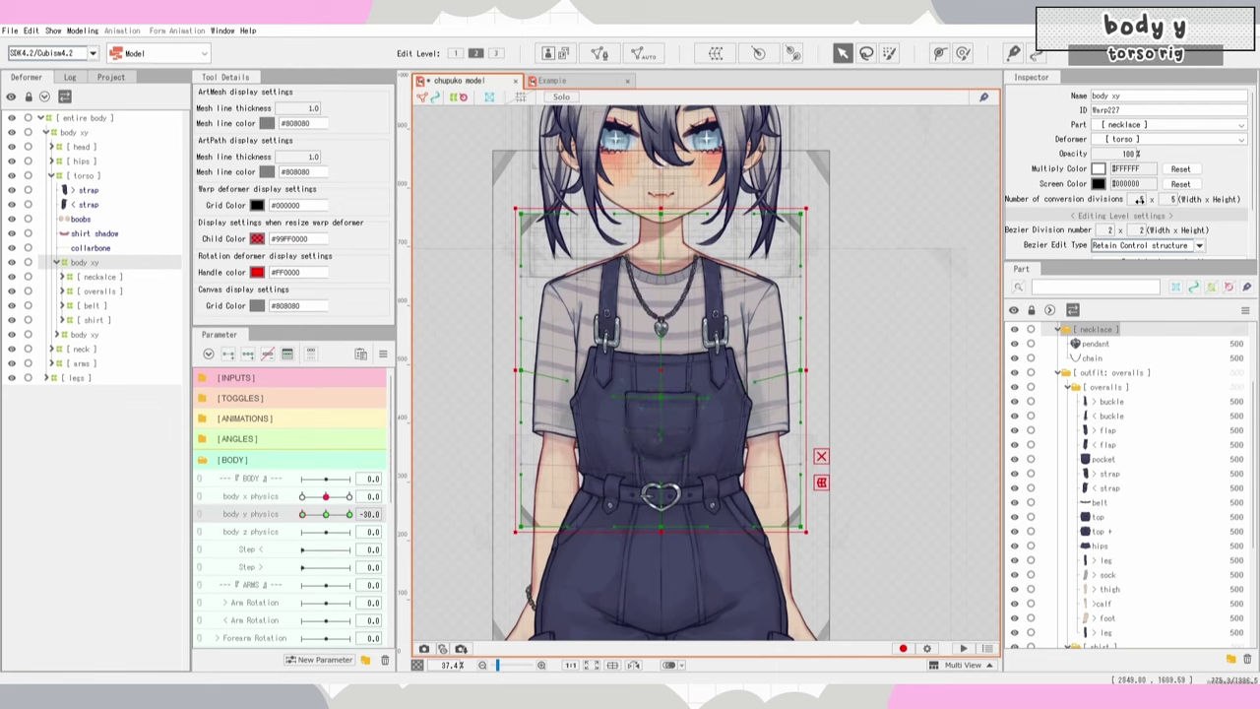
pyautogui.write('10')
pyautogui.press('Tab')
pyautogui.write('10')
pyautogui.press('Return')
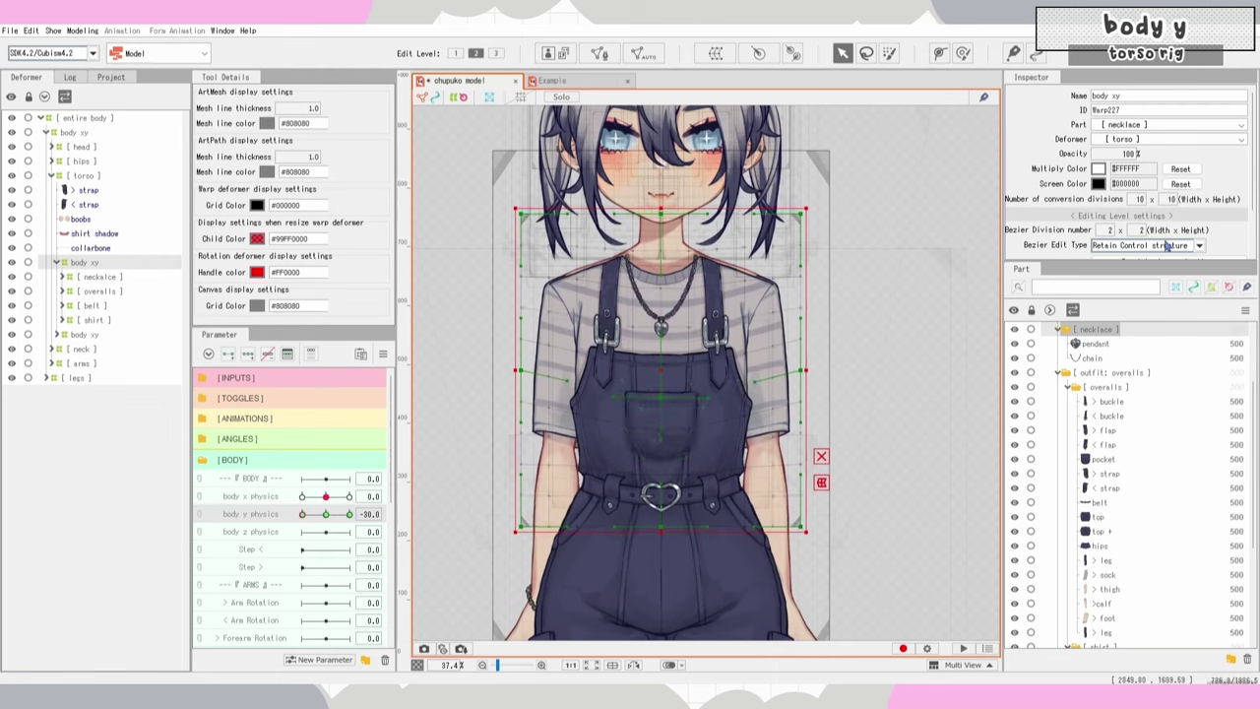
pyautogui.click(1167, 246)
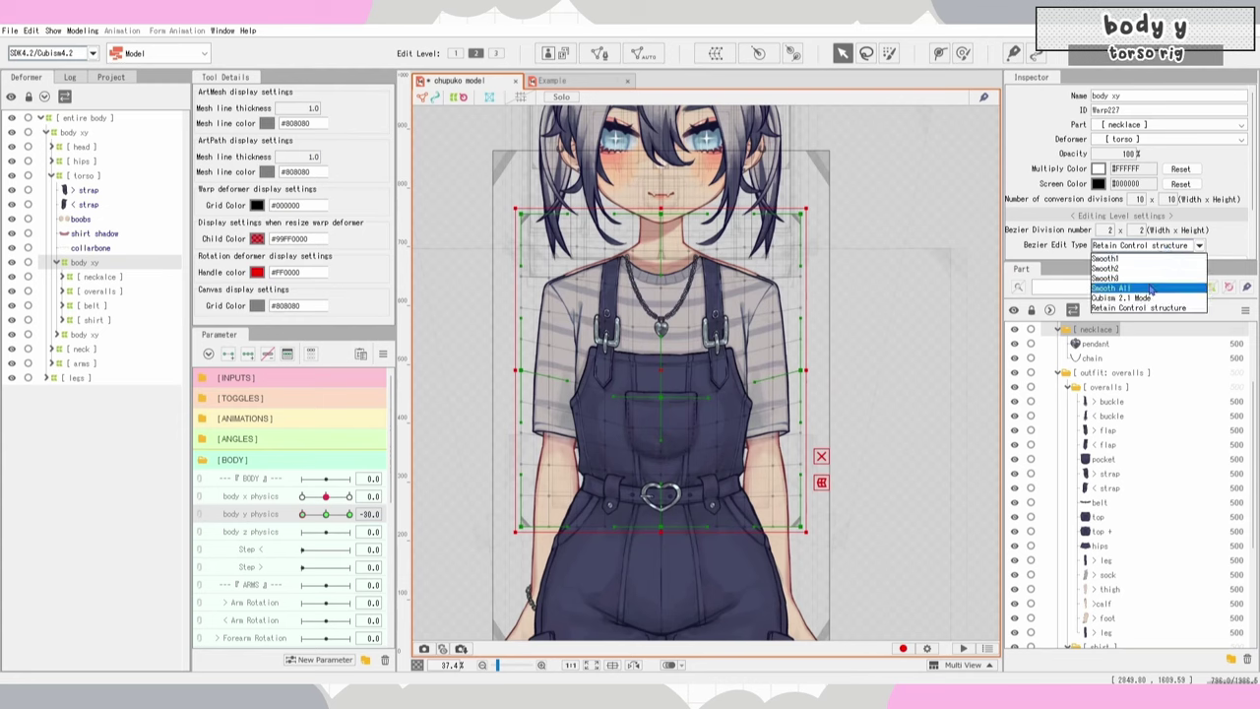
pyautogui.click(1148, 286)
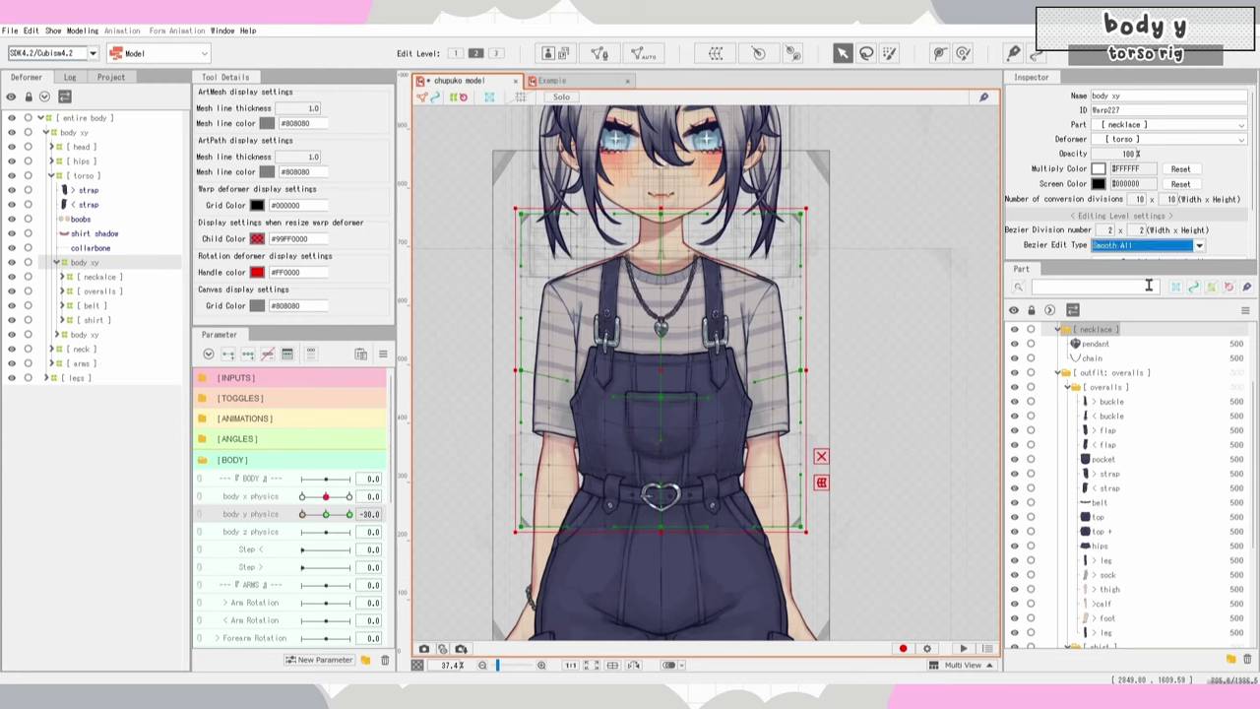
pyautogui.click(1112, 231)
pyautogui.write('4')
pyautogui.press('Tab')
pyautogui.write('4')
pyautogui.press('Return')
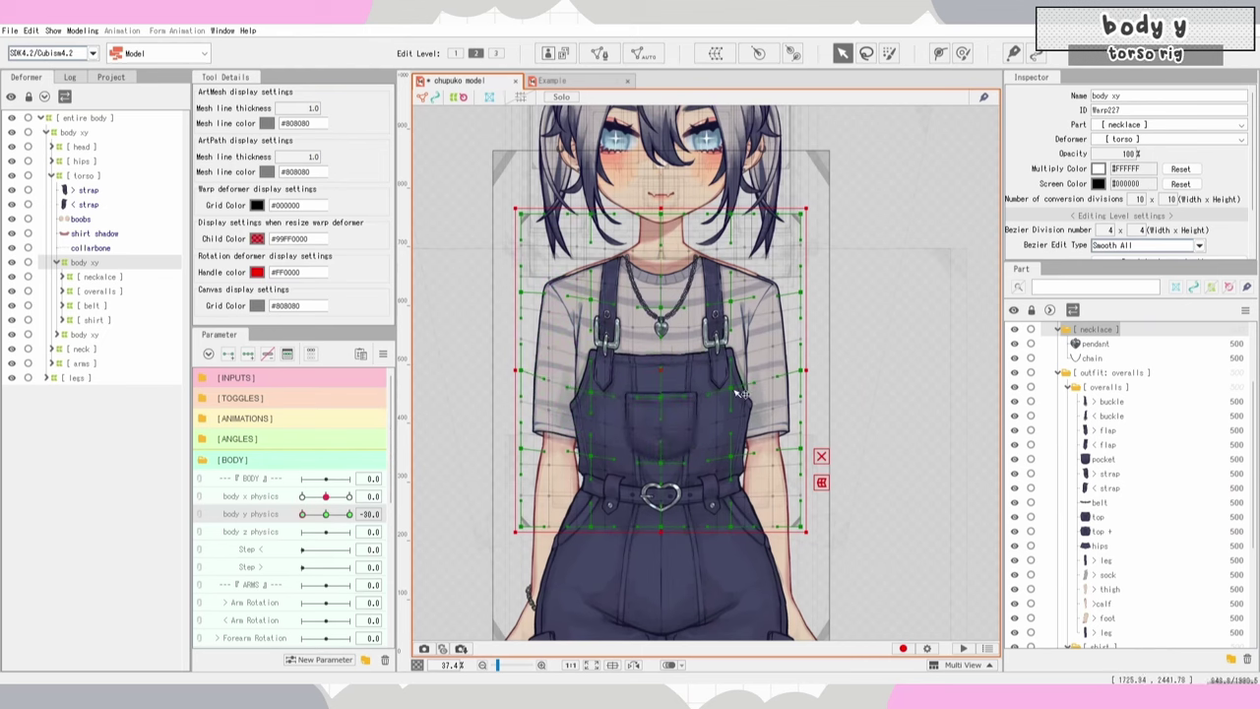
# Step: Bend the clothing warp's inner control points across the chest at body y physics -30, checking the shape with the selection hidden
pyautogui.moveTo(731, 388); pyautogui.dragTo(731, 393)
pyautogui.moveTo(731, 302); pyautogui.dragTo(731, 307)
pyautogui.moveTo(591, 299); pyautogui.dragTo(590, 306)
pyautogui.moveTo(303, 514)
pyautogui.mouseDown()
pyautogui.moveTo(313, 514)
pyautogui.moveTo(302, 514)
pyautogui.mouseUp()
pyautogui.moveTo(591, 391); pyautogui.dragTo(591, 386)
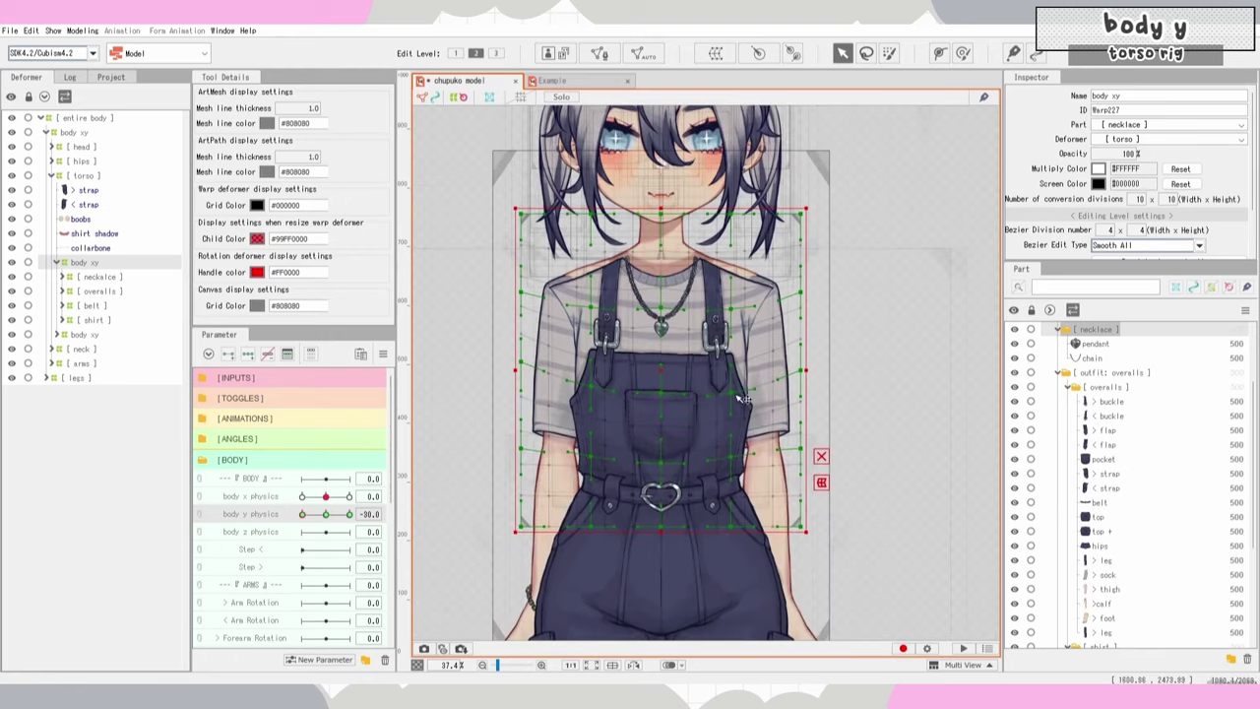
pyautogui.moveTo(731, 392); pyautogui.dragTo(730, 385)
pyautogui.moveTo(661, 308); pyautogui.dragTo(660, 311)
pyautogui.hotkey('ctrl', 't')
pyautogui.moveTo(302, 514)
pyautogui.mouseDown()
pyautogui.moveTo(326, 514)
pyautogui.moveTo(303, 514)
pyautogui.mouseUp()
pyautogui.hotkey('ctrl', 't')
pyautogui.moveTo(730, 385); pyautogui.dragTo(731, 379)
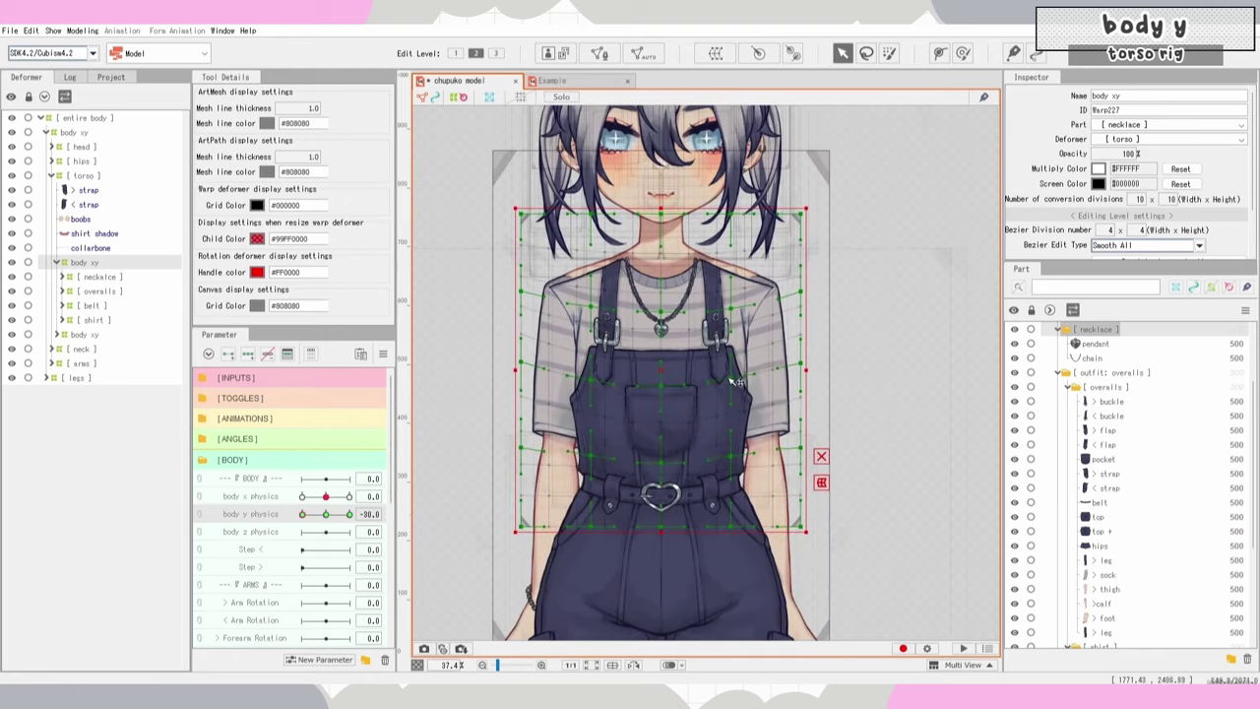
pyautogui.hotkey('ctrl', 't')
pyautogui.moveTo(302, 515)
pyautogui.mouseDown()
pyautogui.moveTo(360, 508)
pyautogui.moveTo(303, 516)
pyautogui.mouseUp()
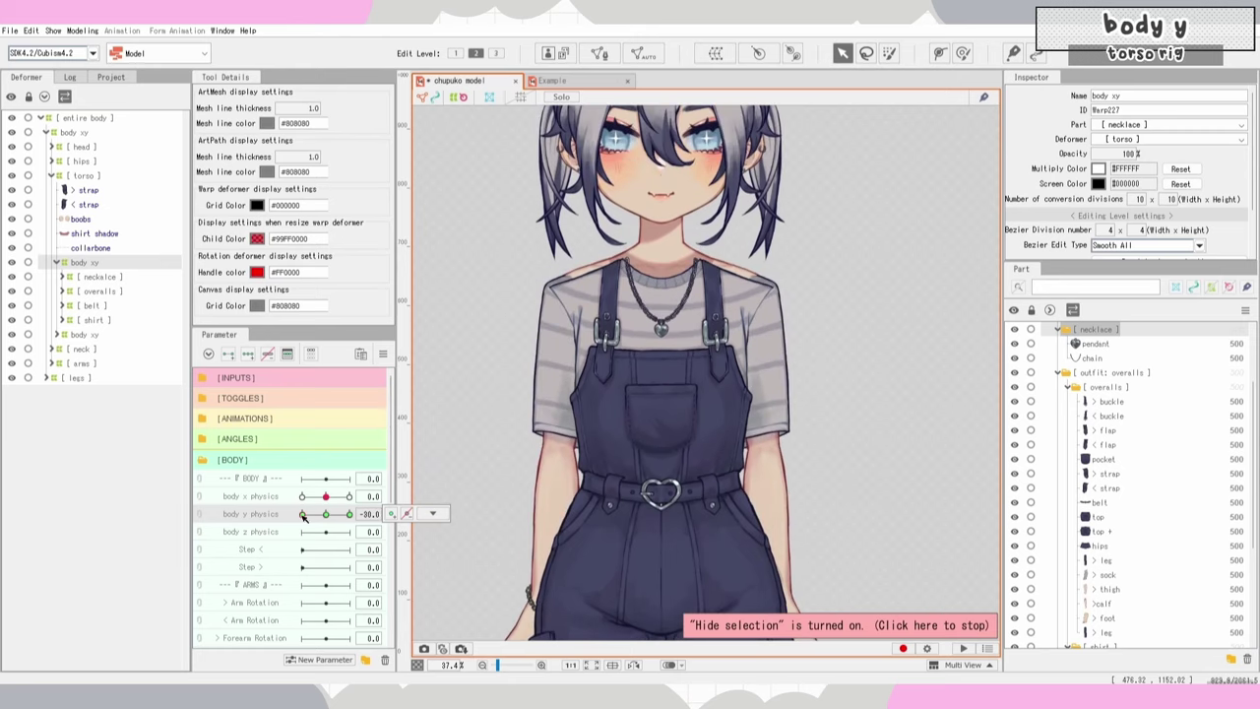
# Step: Move the torso's other body xy warp inside the clothing's body xy warp
pyautogui.scroll(5, 691, 258)
pyautogui.scroll(-5, 679, 295)
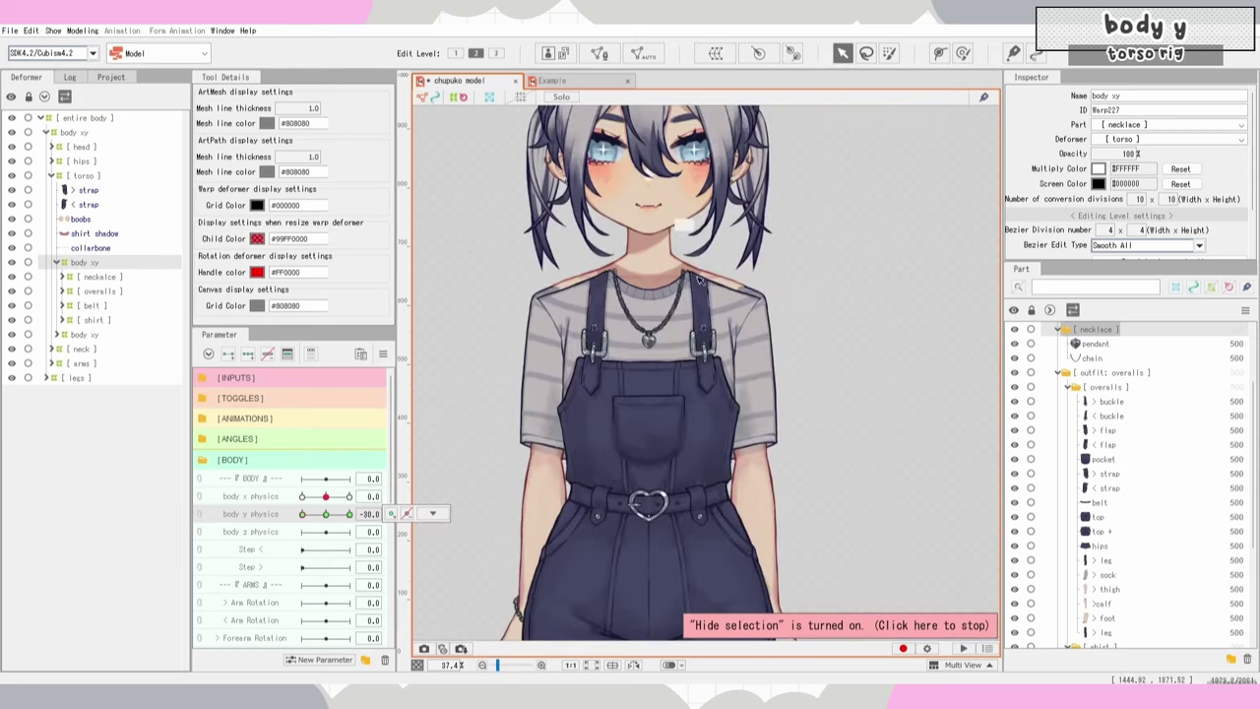
pyautogui.scroll(-3, 679, 315)
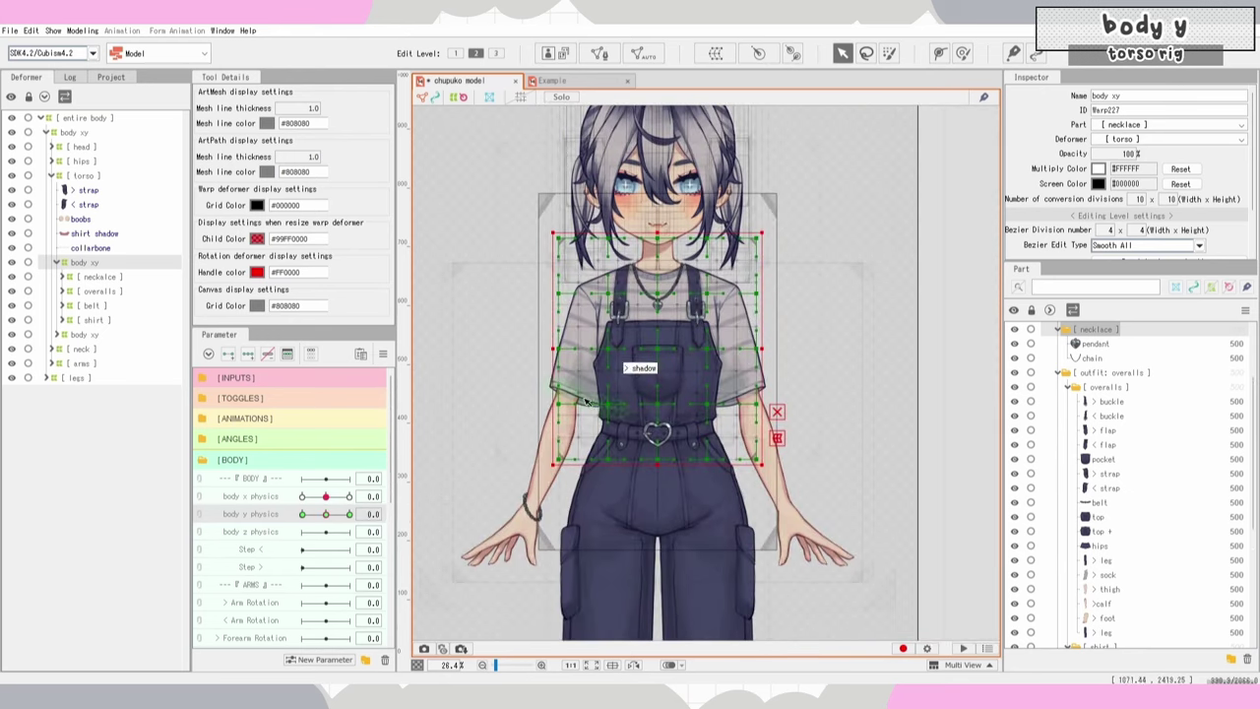
pyautogui.click(98, 336)
pyautogui.moveTo(87, 340); pyautogui.dragTo(95, 266)
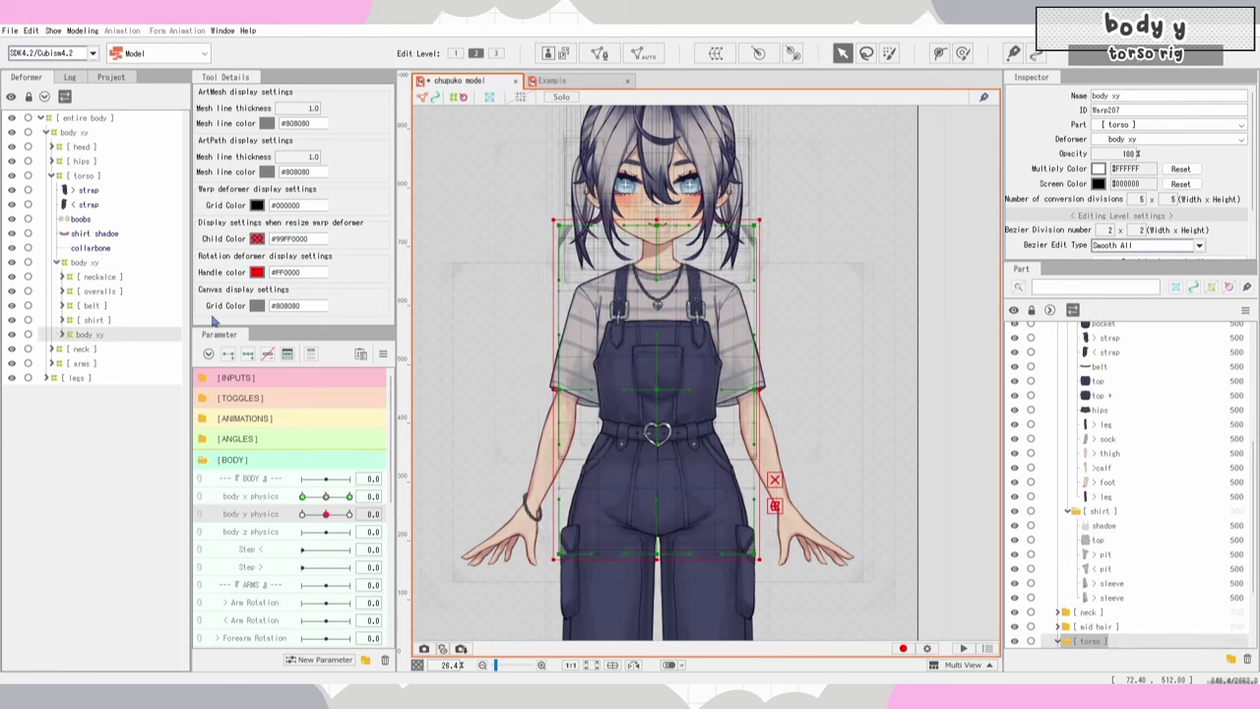
pyautogui.click(99, 263)
# Step: Examine the torso and clothing between body y physics -30 and 0
pyautogui.moveTo(326, 514); pyautogui.dragTo(297, 531)
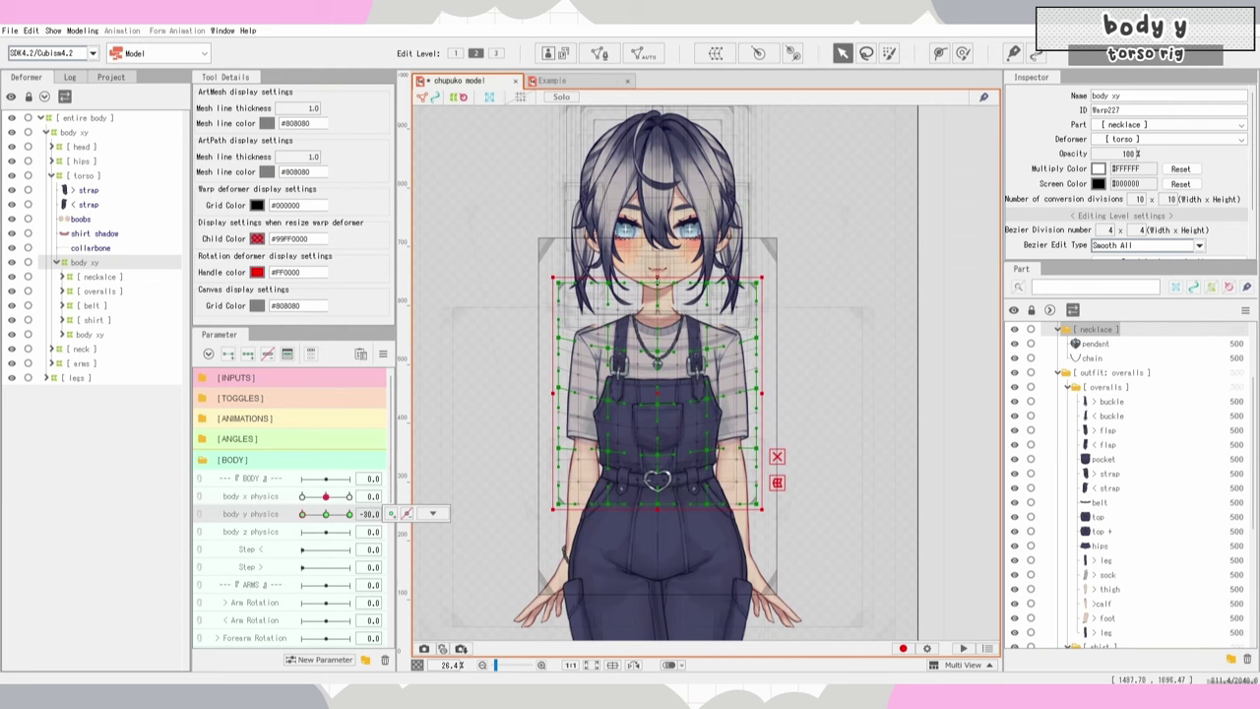
pyautogui.scroll(2, 645, 394)
pyautogui.moveTo(302, 515)
pyautogui.mouseDown()
pyautogui.moveTo(436, 523)
pyautogui.moveTo(296, 530)
pyautogui.moveTo(353, 517)
pyautogui.moveTo(324, 523)
pyautogui.mouseUp()
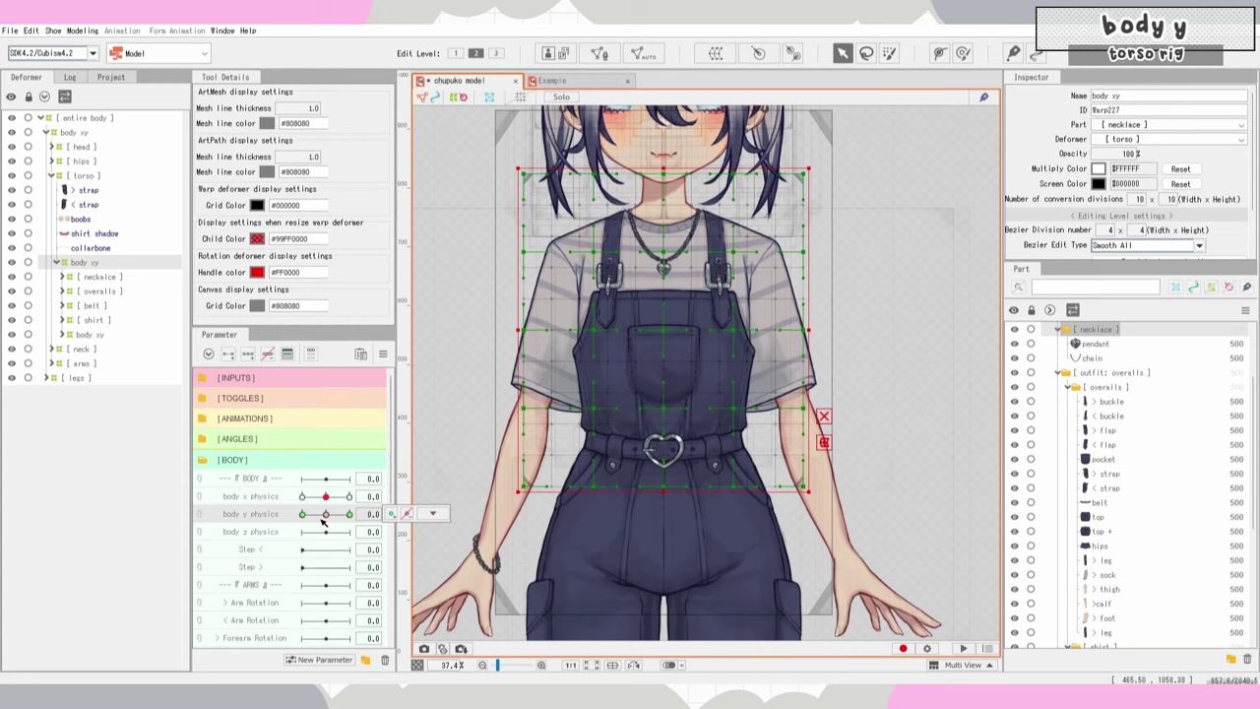
pyautogui.moveTo(326, 498); pyautogui.dragTo(318, 498)
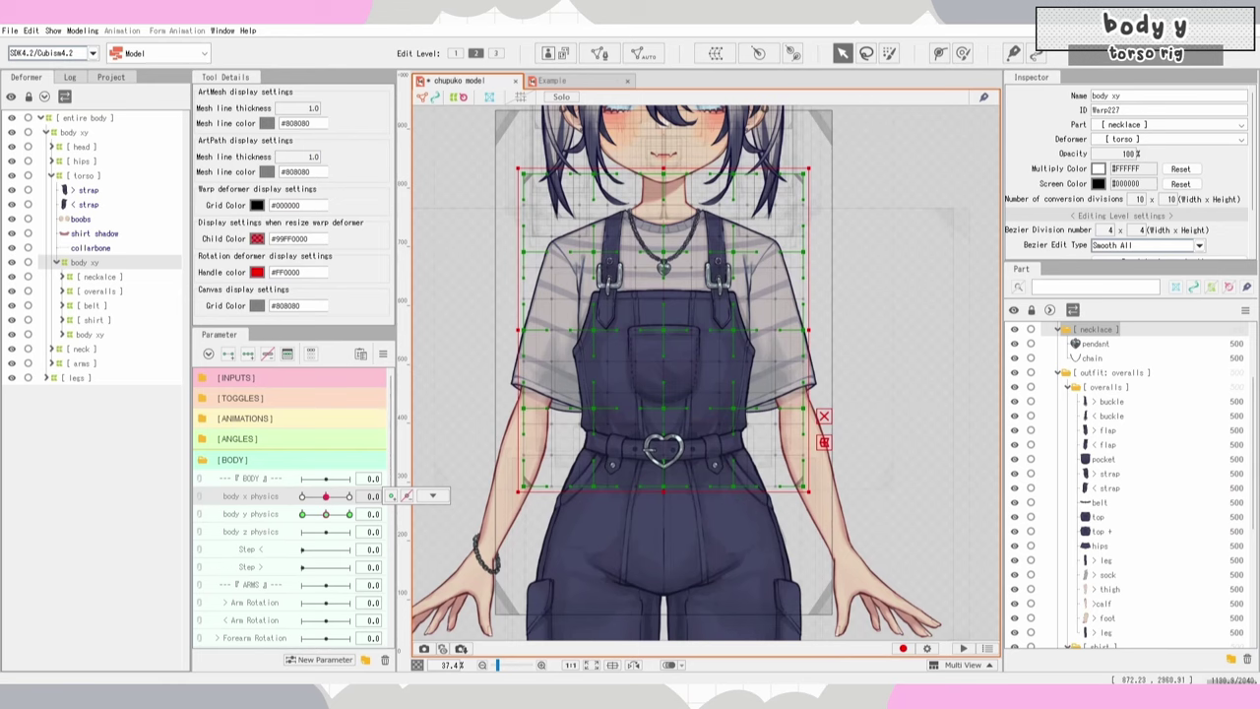
# Step: Adjust the body xy warp around the overalls and shirt for body y physics -30 and 30
pyautogui.click(303, 514)
pyautogui.scroll(3, 664, 246)
pyautogui.click(90, 305)
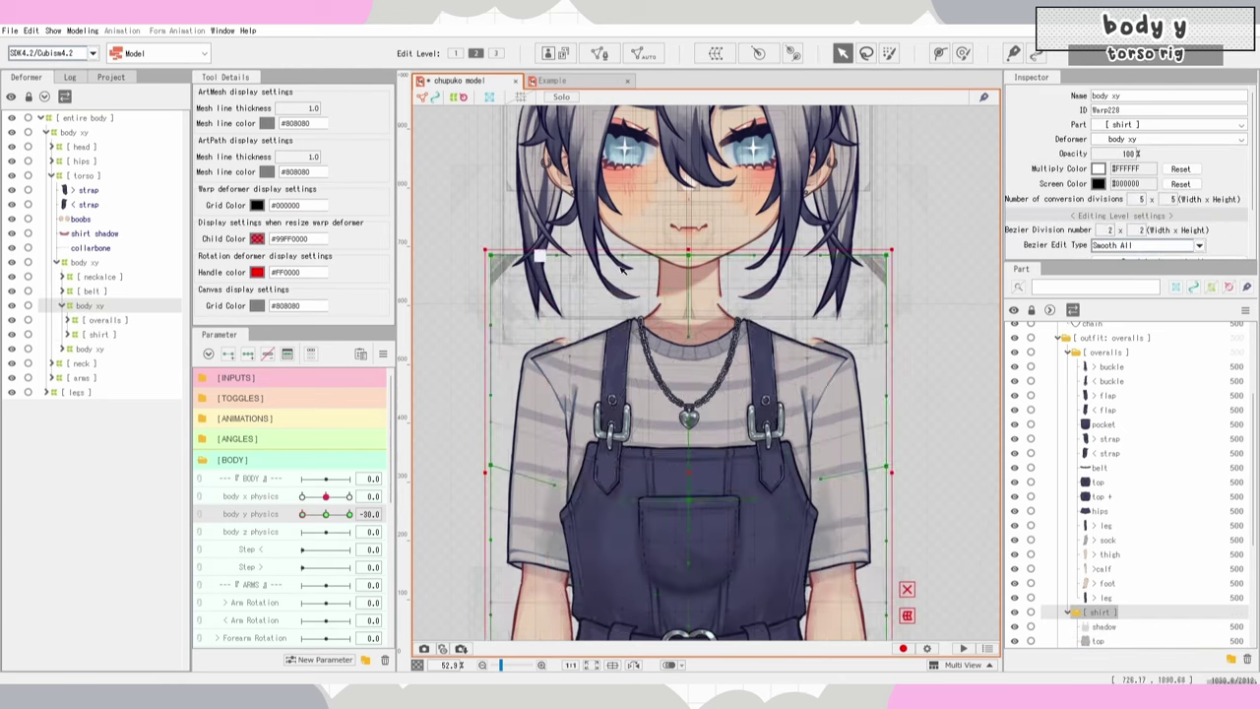
pyautogui.hotkey('ctrl', 't')
pyautogui.moveTo(302, 514); pyautogui.dragTo(349, 514)
pyautogui.hotkey('ctrl', 't')
pyautogui.moveTo(630, 296); pyautogui.dragTo(630, 412)
# Step: Shape the torso body's own body xy warp at body y physics 30 and expand its children
pyautogui.click(90, 349)
pyautogui.scroll(-3, 631, 246)
pyautogui.scroll(3, 631, 246)
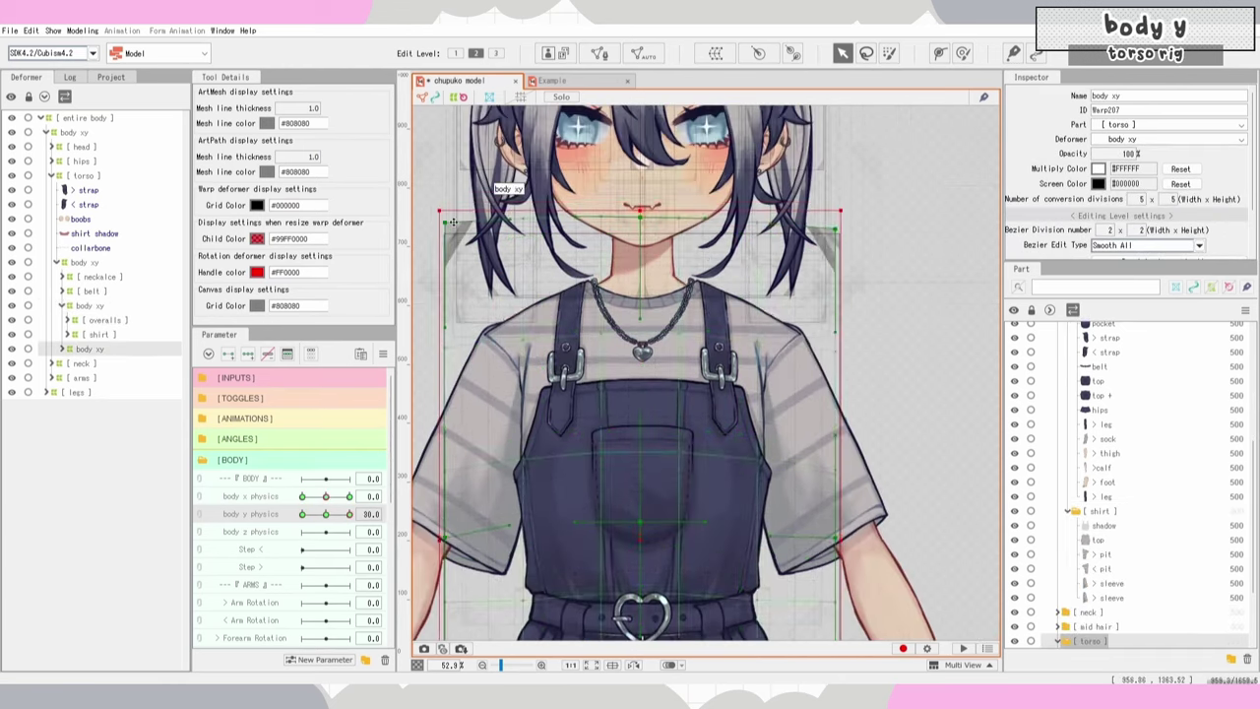
pyautogui.click(62, 349)
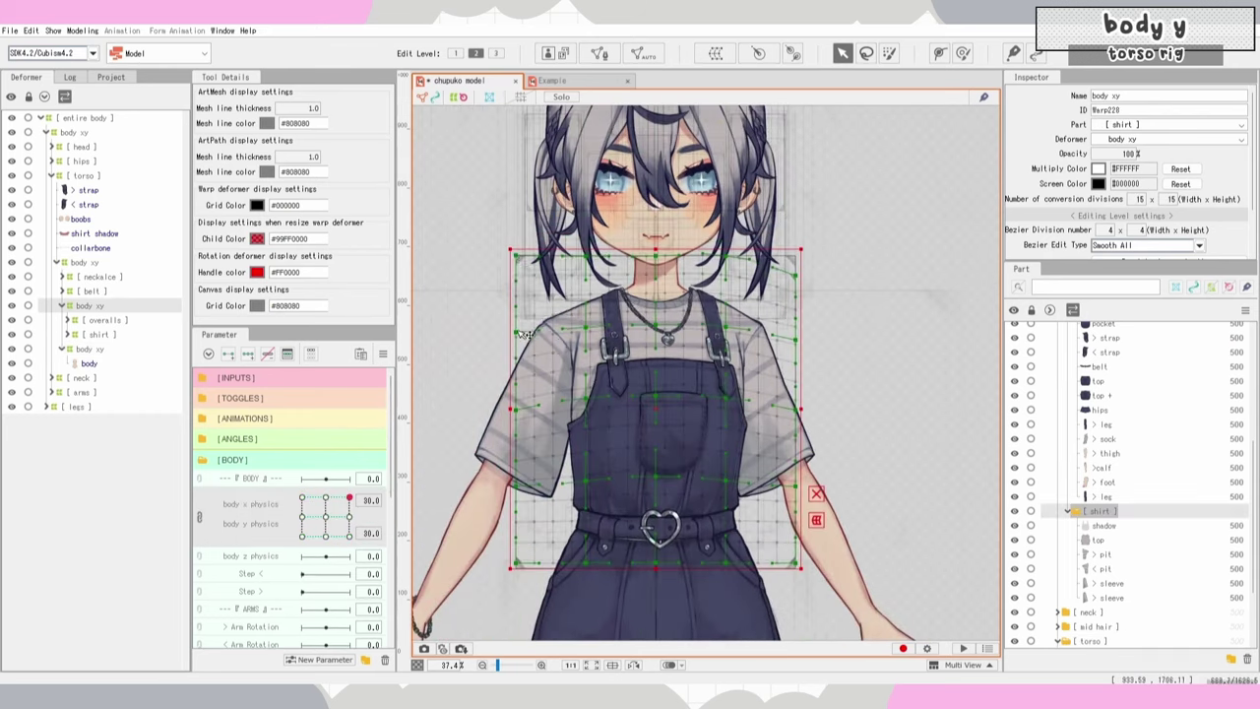
# Step: Check the whole body across the combined body x physics and body y physics range, return both to 0, and save the model
pyautogui.moveTo(345, 514); pyautogui.dragTo(324, 528)
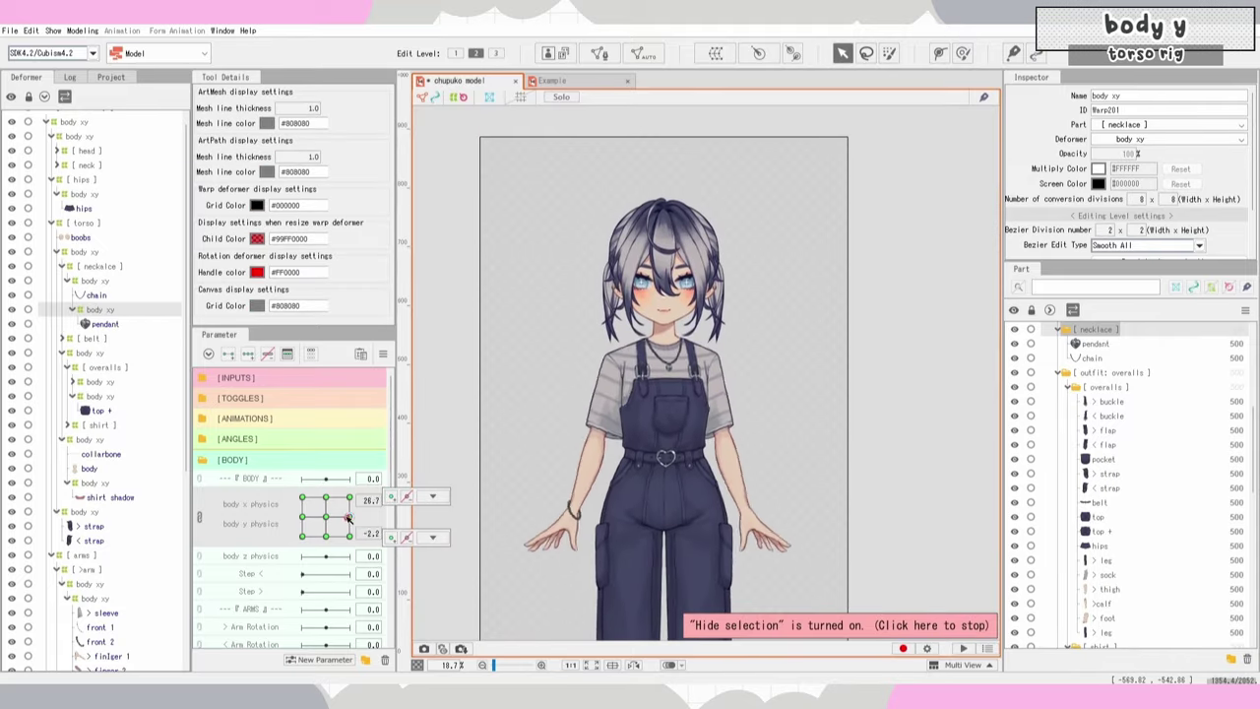
pyautogui.moveTo(348, 519)
pyautogui.mouseDown()
pyautogui.moveTo(327, 536)
pyautogui.moveTo(325, 517)
pyautogui.moveTo(304, 517)
pyautogui.moveTo(347, 516)
pyautogui.moveTo(347, 500)
pyautogui.moveTo(328, 517)
pyautogui.mouseUp()
pyautogui.scroll(-2, 693, 307)
pyautogui.scroll(2, 687, 394)
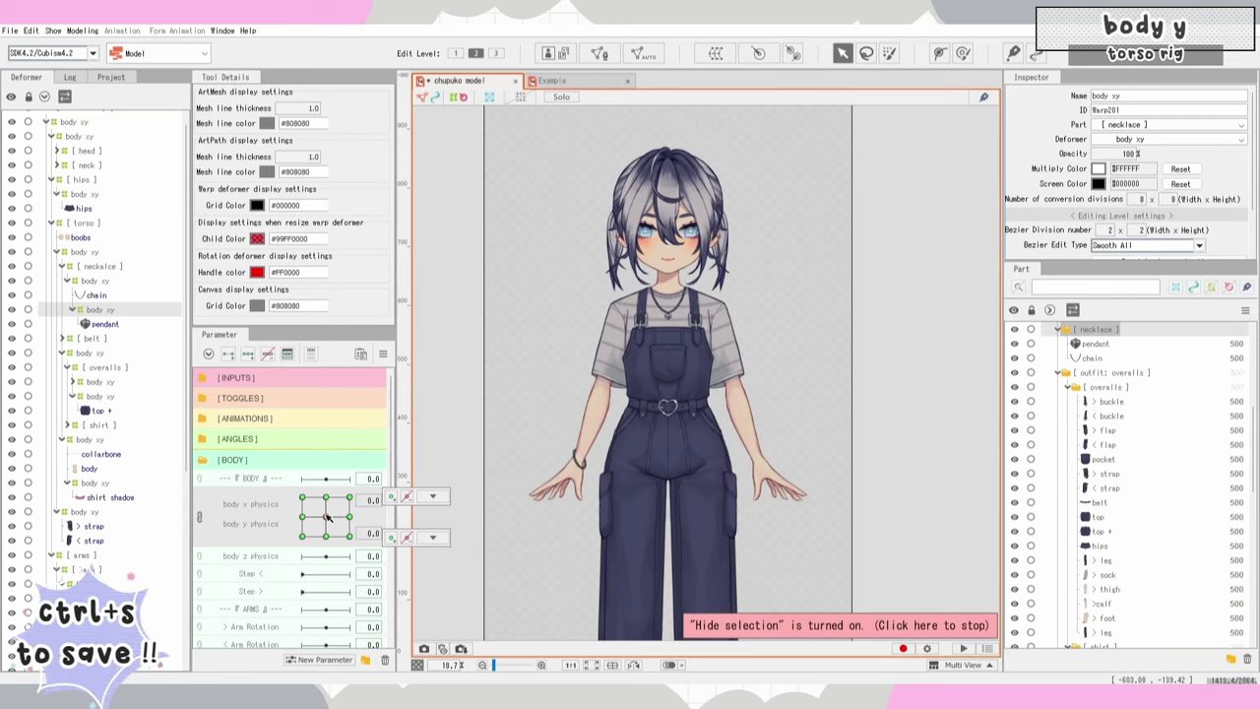
pyautogui.hotkey('ctrl', 's')
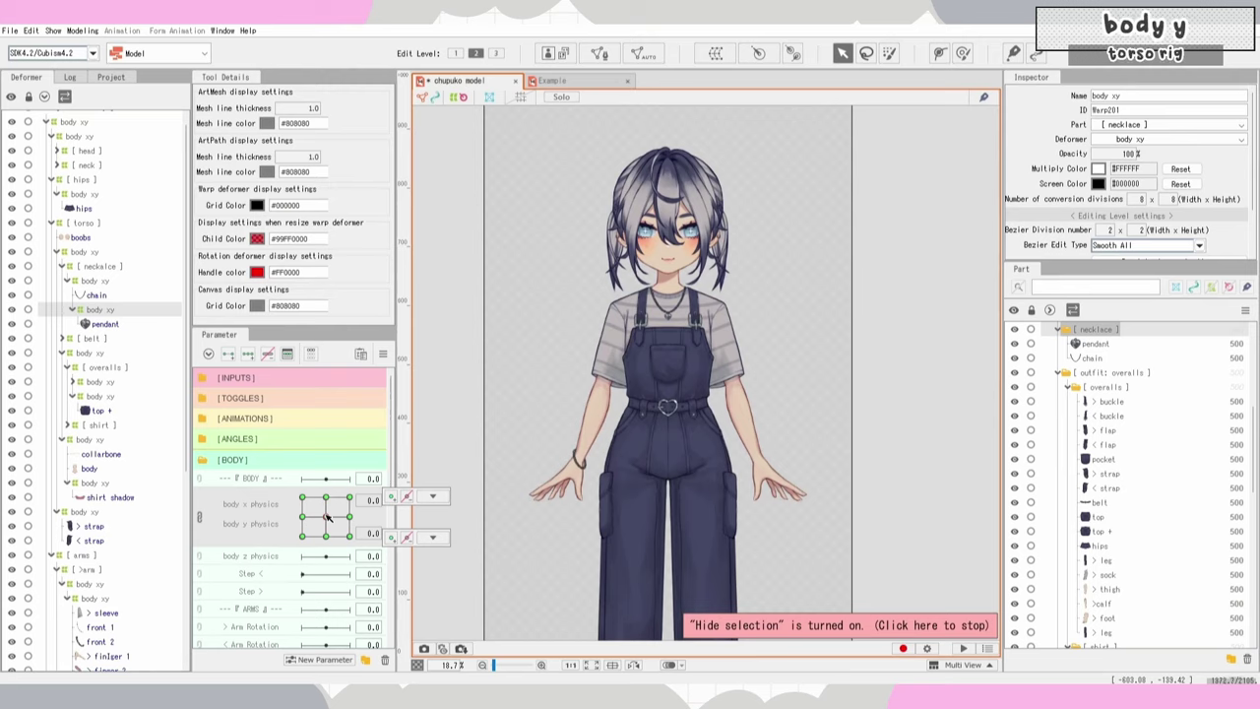
# Step: Keep body x physics and body y physics at 0 and open the Physics/Scene Blending Settings
pyautogui.moveTo(322, 522)
pyautogui.mouseDown()
pyautogui.moveTo(303, 534)
pyautogui.moveTo(349, 497)
pyautogui.moveTo(326, 517)
pyautogui.mouseUp()
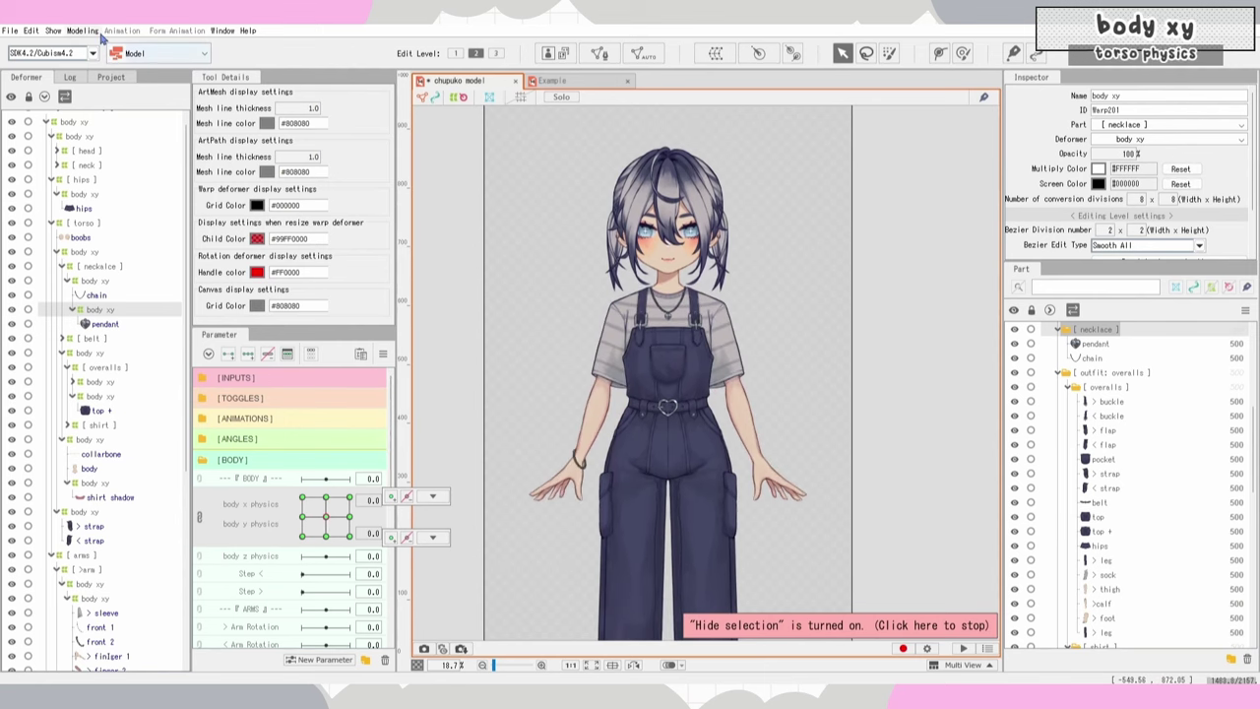
pyautogui.click(98, 32)
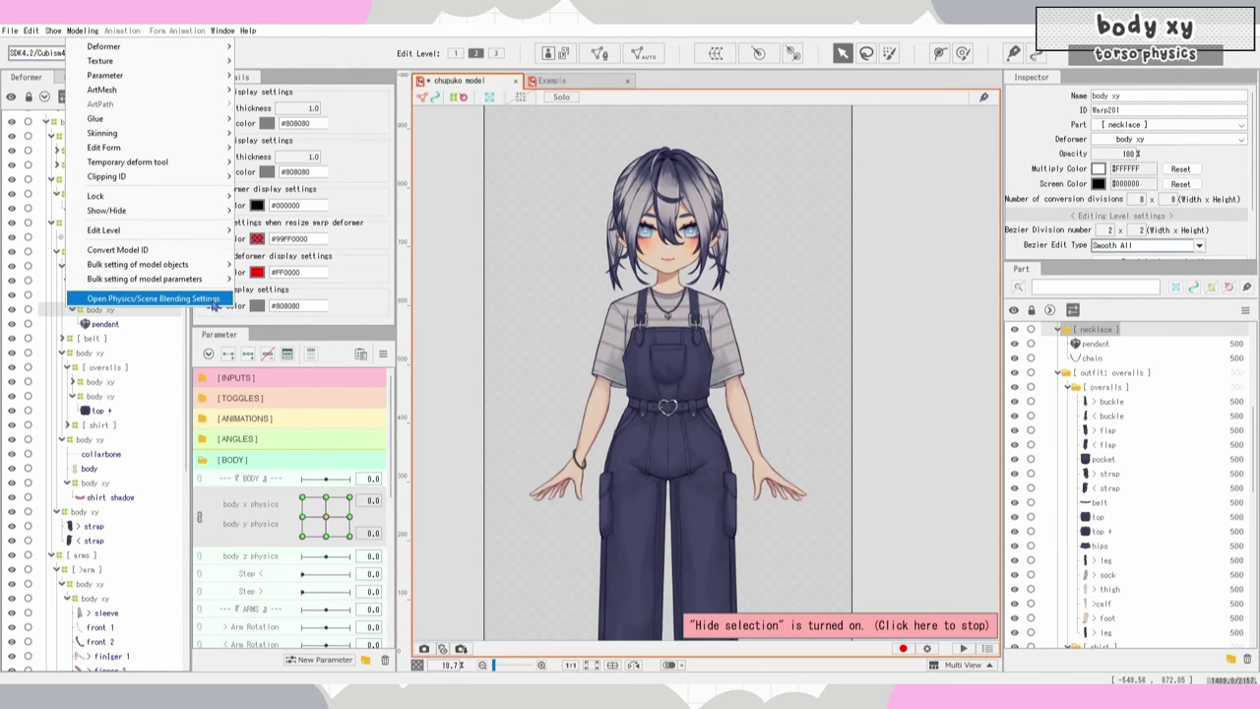
pyautogui.click(153, 298)
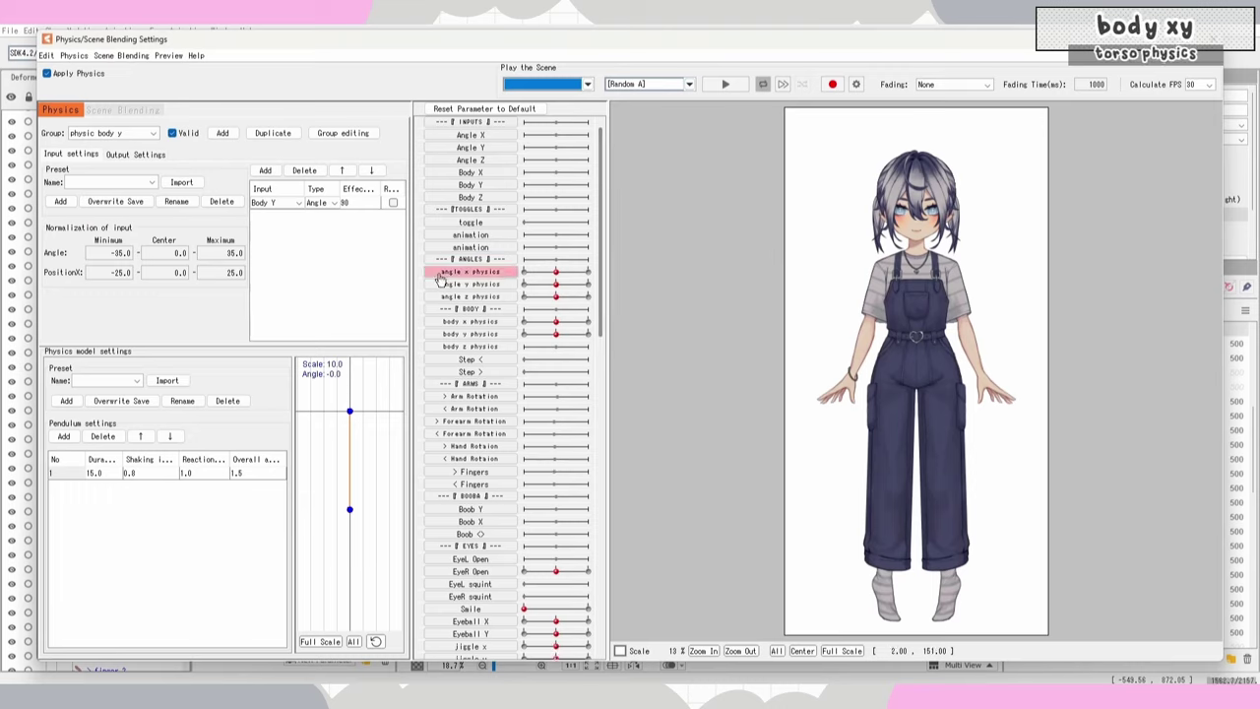
# Step: Switch to the physic body x group and examine its Body X input and the available input parameters
pyautogui.click(110, 133)
pyautogui.click(132, 176)
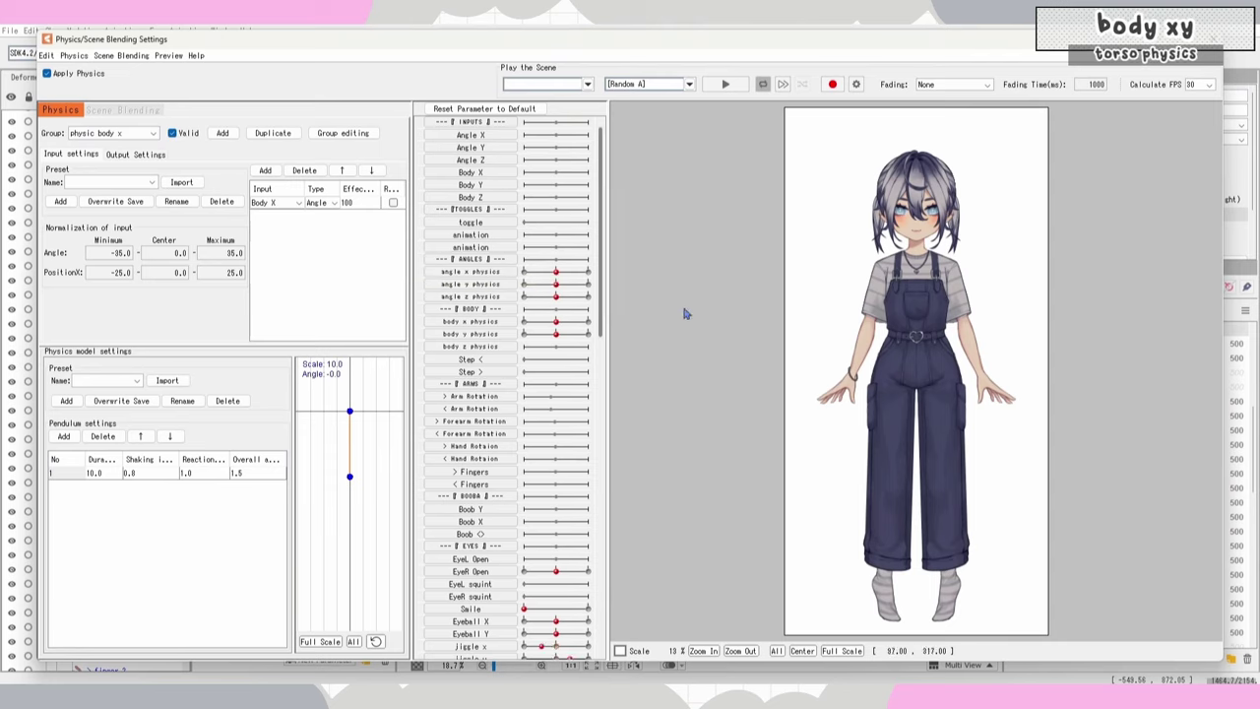
pyautogui.click(223, 133)
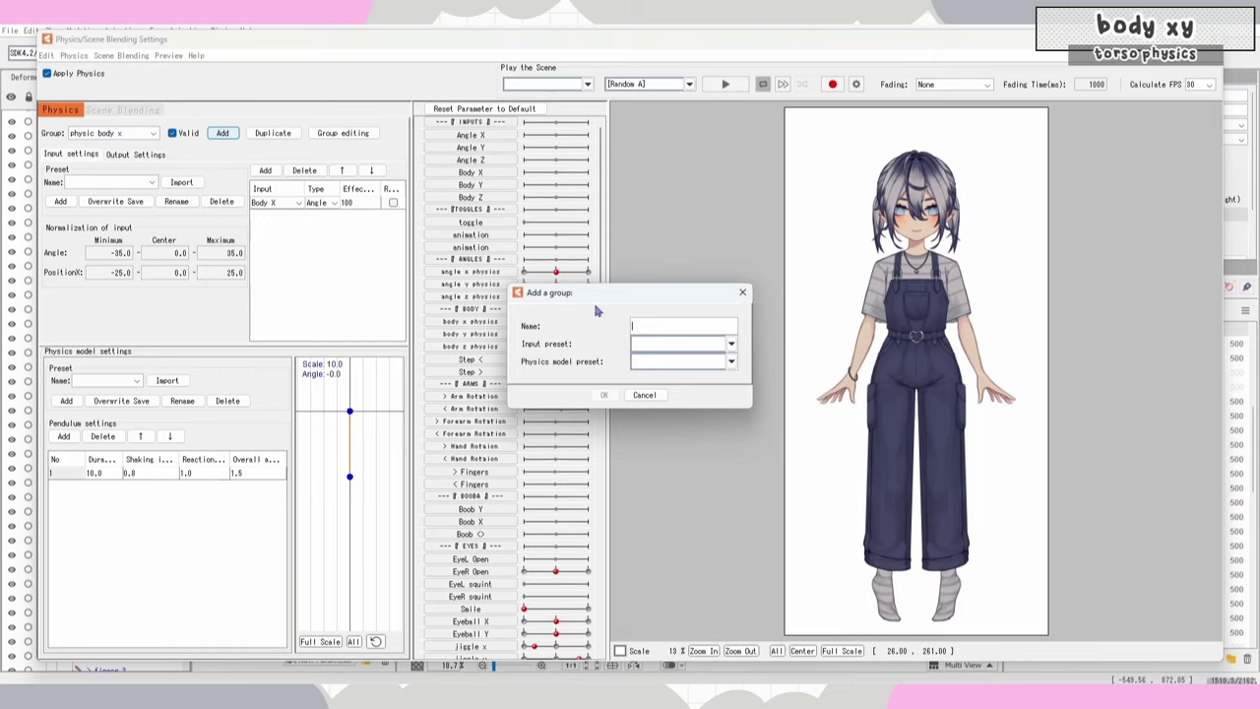
pyautogui.click(743, 292)
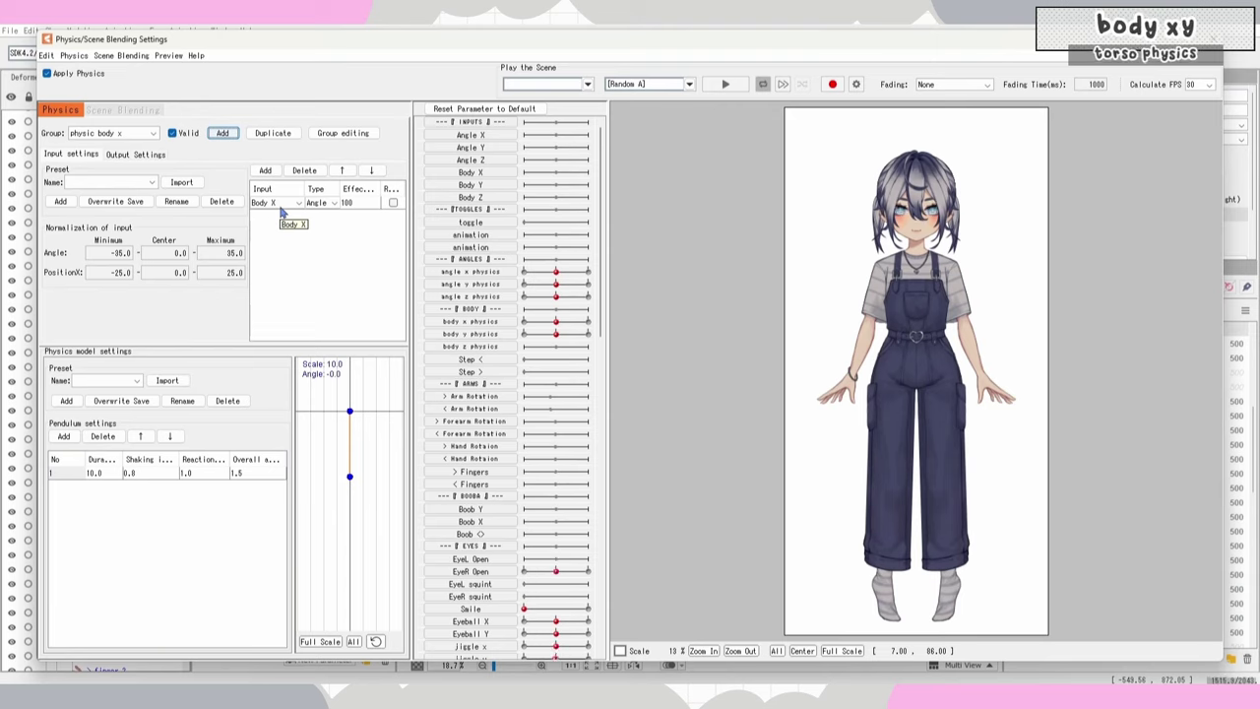
pyautogui.click(276, 204)
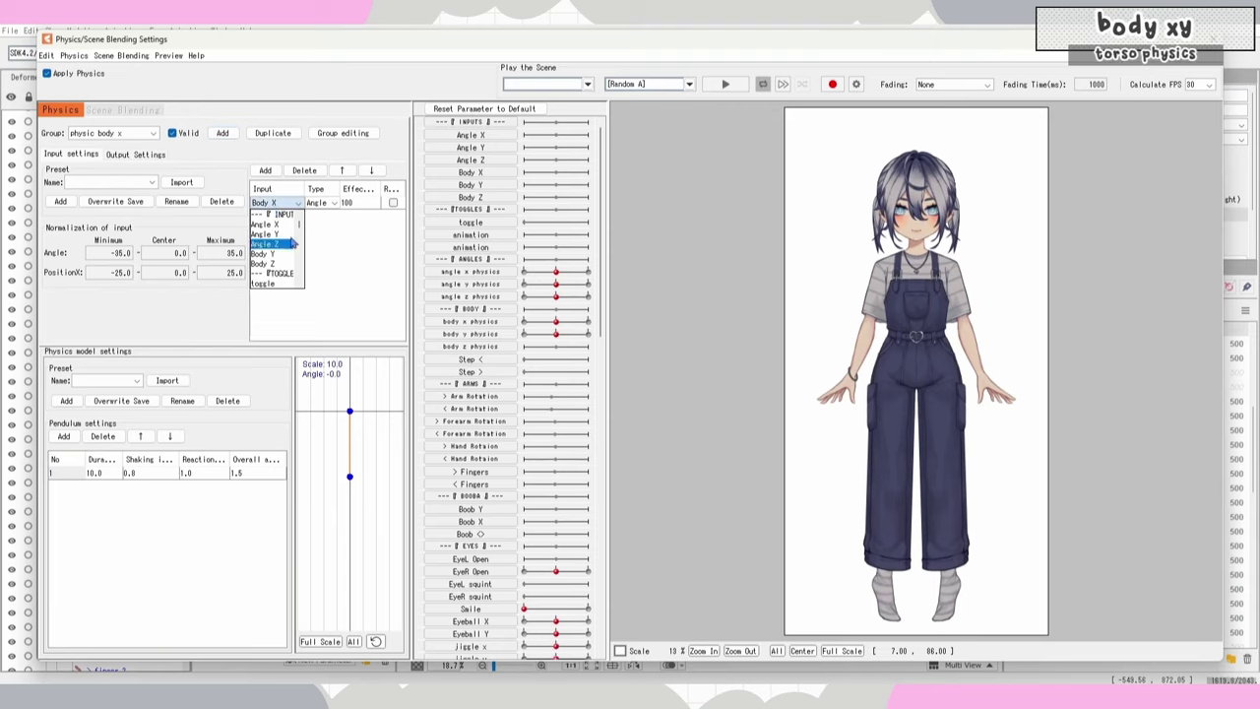
pyautogui.click(295, 242)
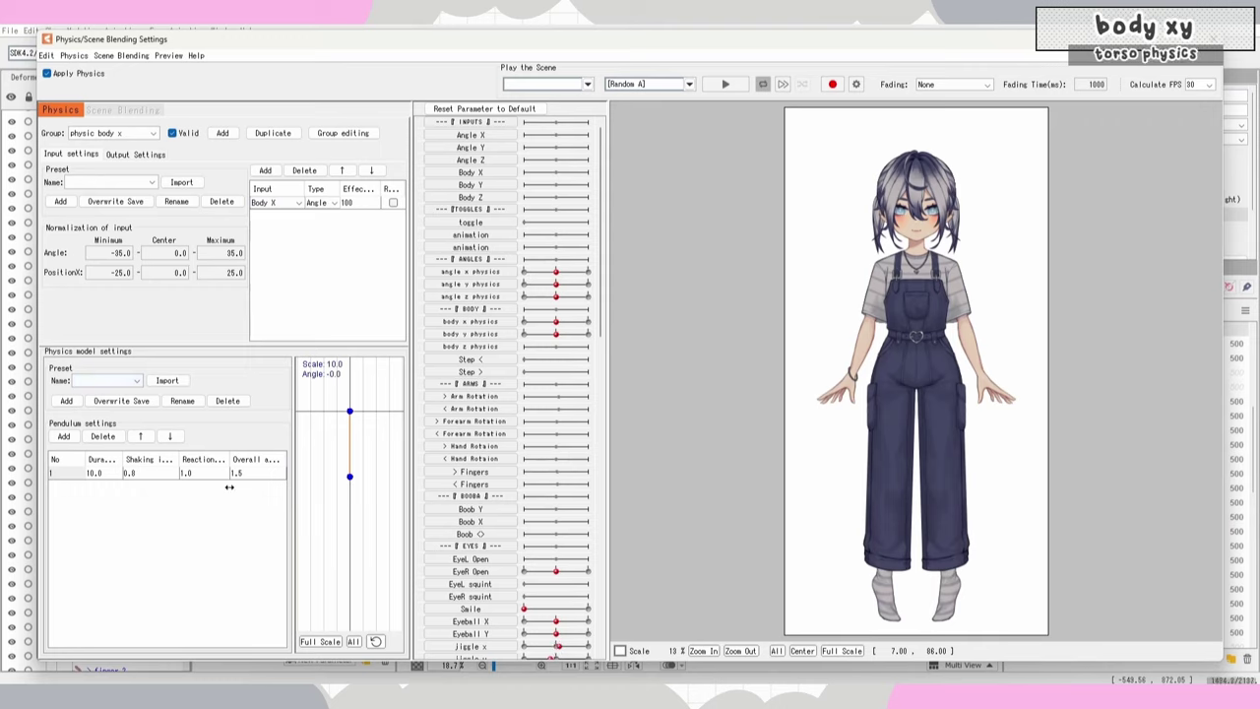
# Step: Examine the physic body x group's body x physics output and test its output maximum by swinging the previewed model
pyautogui.click(153, 155)
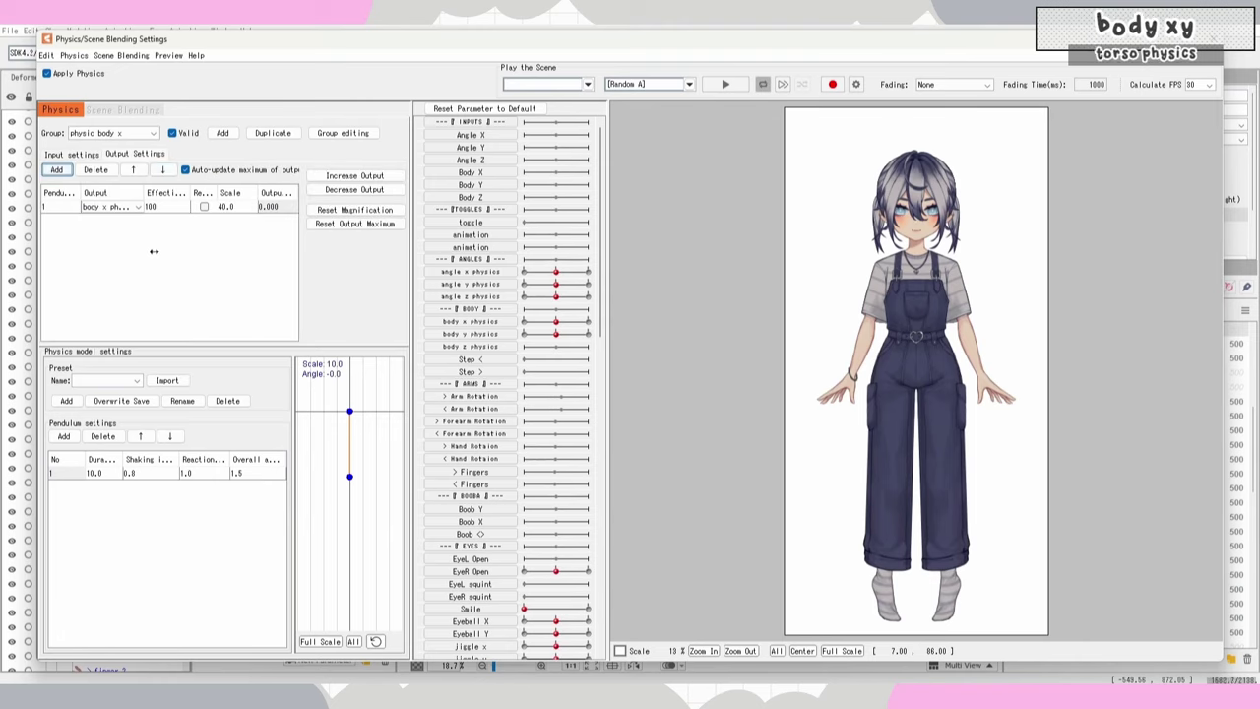
pyautogui.click(138, 209)
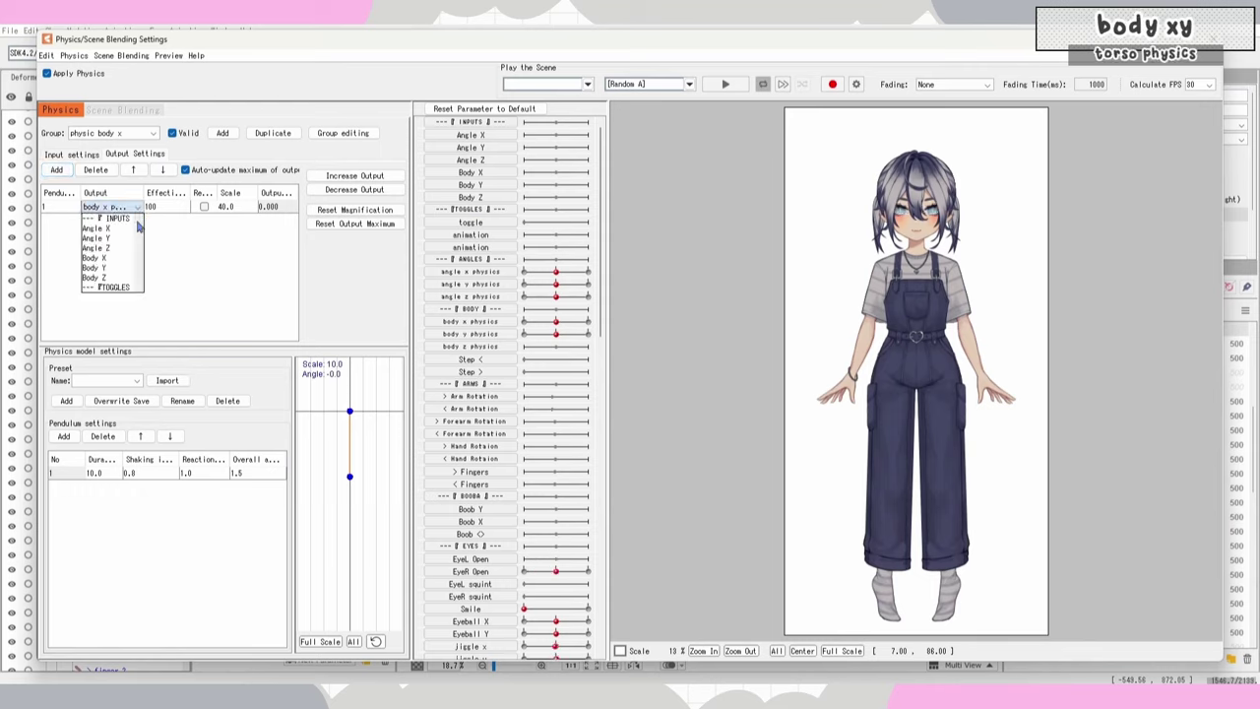
pyautogui.click(109, 220)
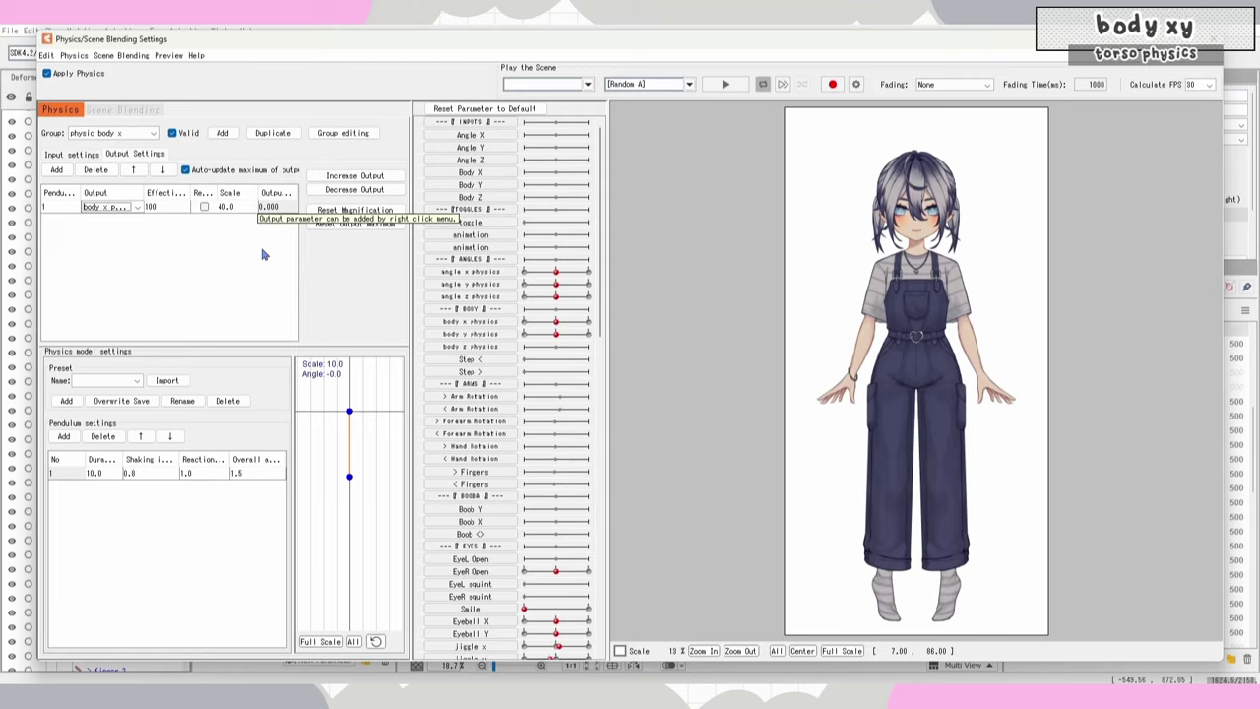
pyautogui.moveTo(920, 217); pyautogui.dragTo(181, 237)
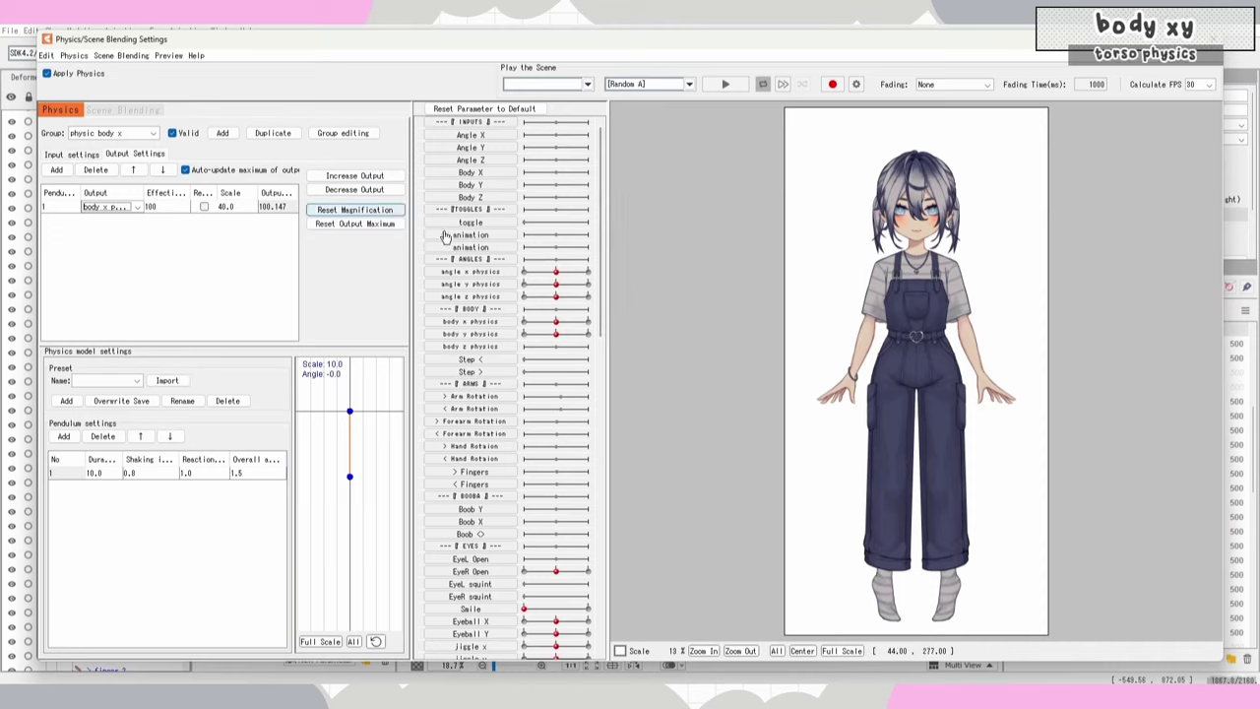
# Step: Test the model's movement in the preview, and examine the Body Y input settings of the physic body y group
pyautogui.moveTo(891, 232); pyautogui.dragTo(978, 473)
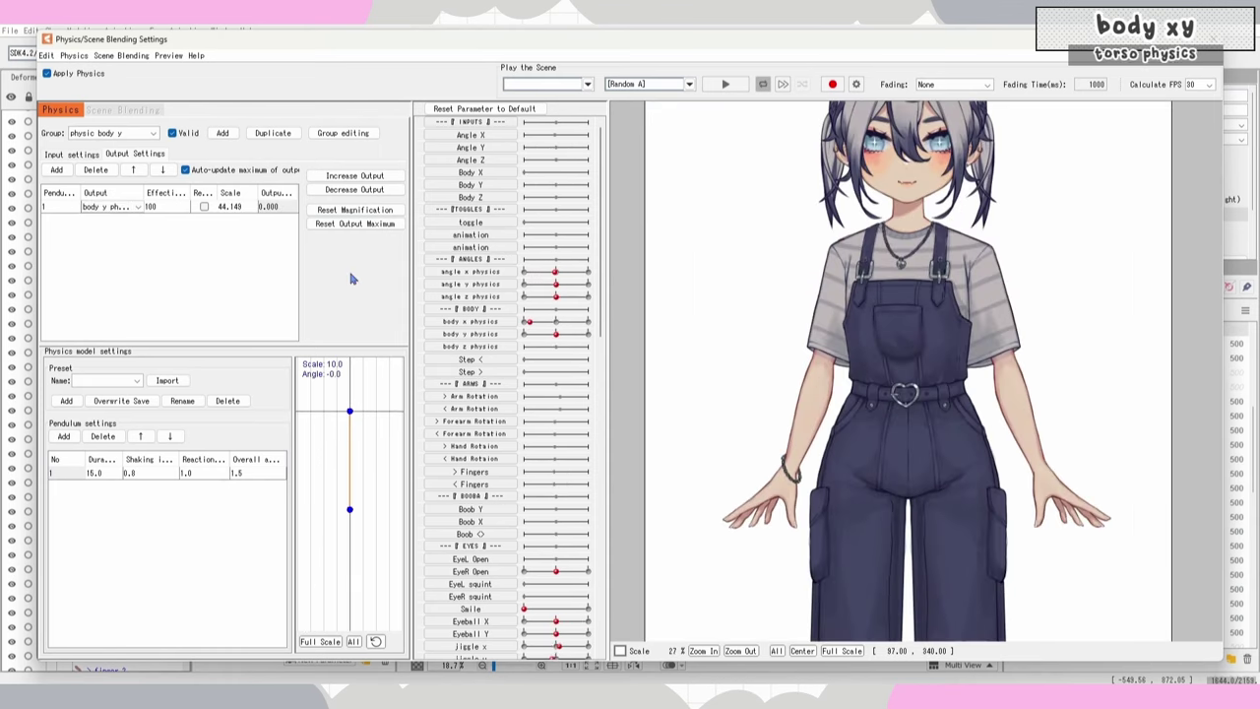
pyautogui.click(86, 155)
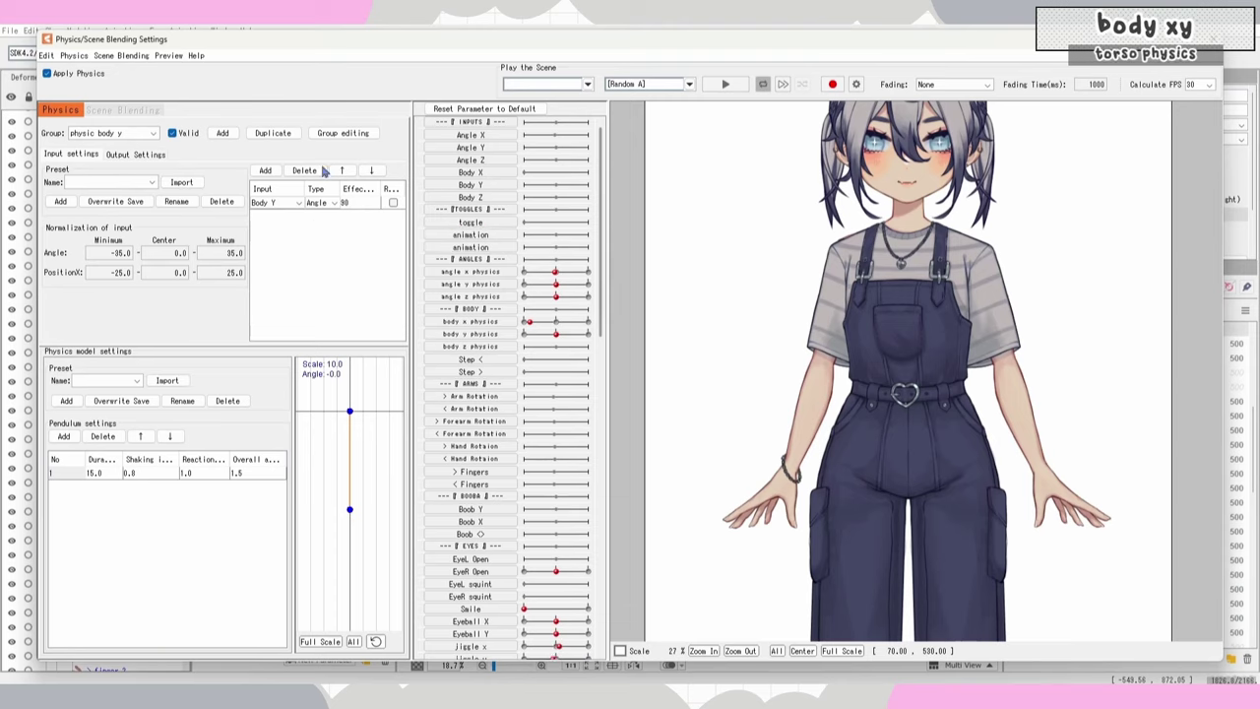
pyautogui.scroll(-3, 872, 300)
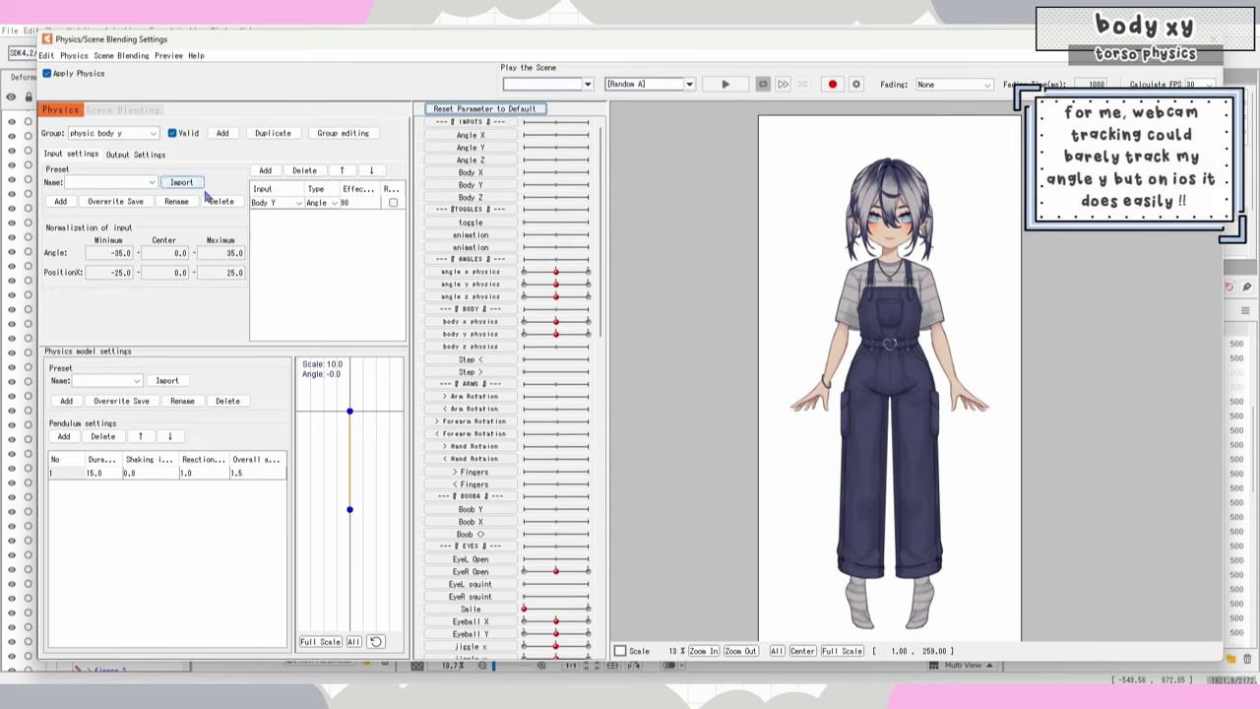
# Step: Examine the physic body y group's body y physics output and test its output maximum by moving the previewed model vertically
pyautogui.click(135, 155)
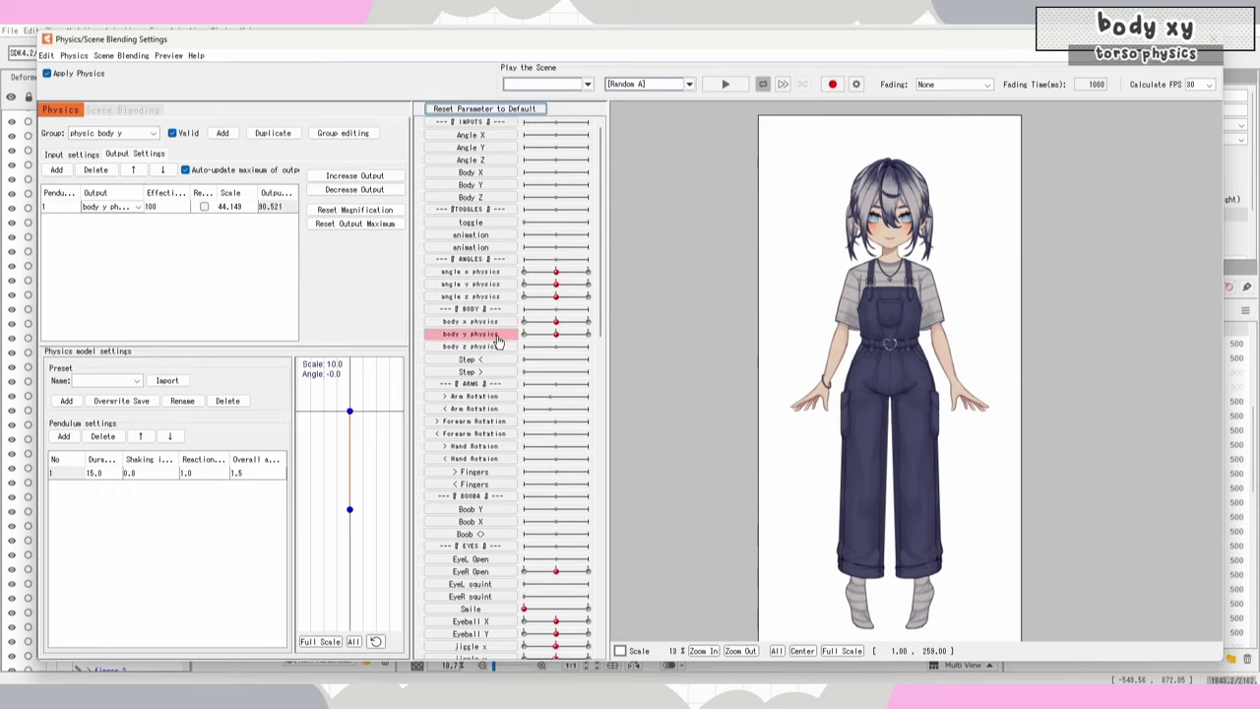
pyautogui.moveTo(497, 339); pyautogui.dragTo(231, 208)
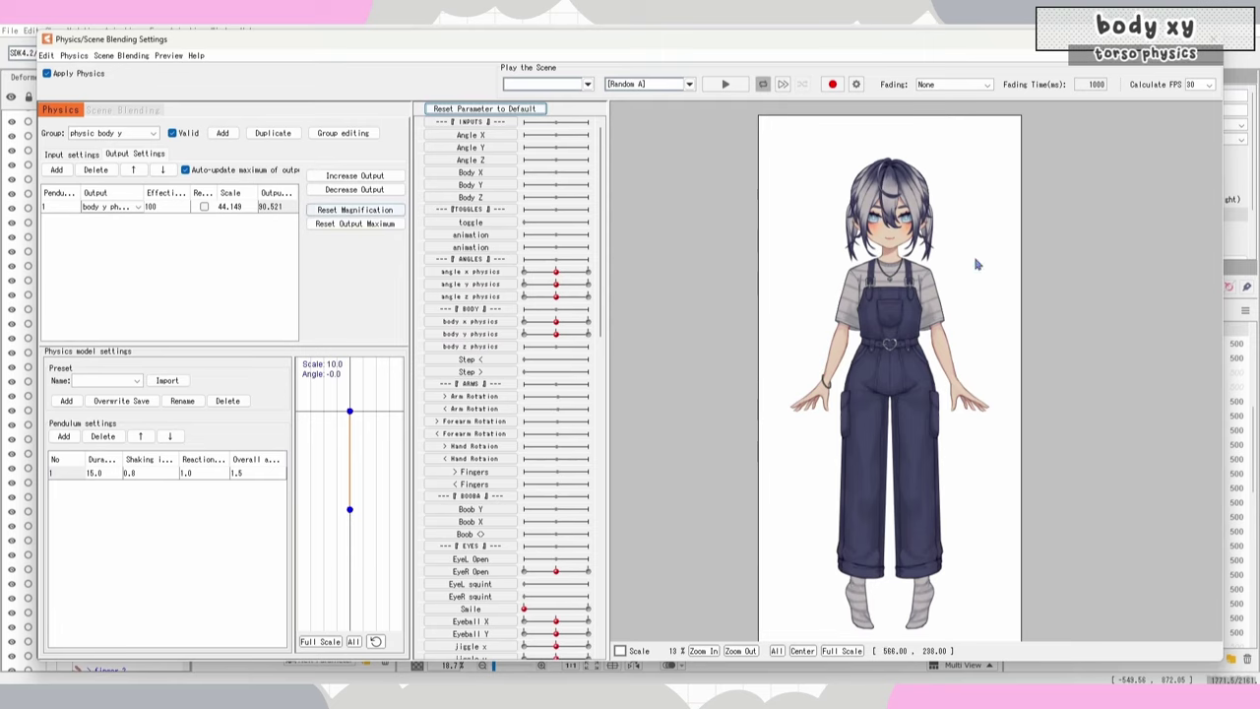
pyautogui.moveTo(826, 242); pyautogui.dragTo(865, 624)
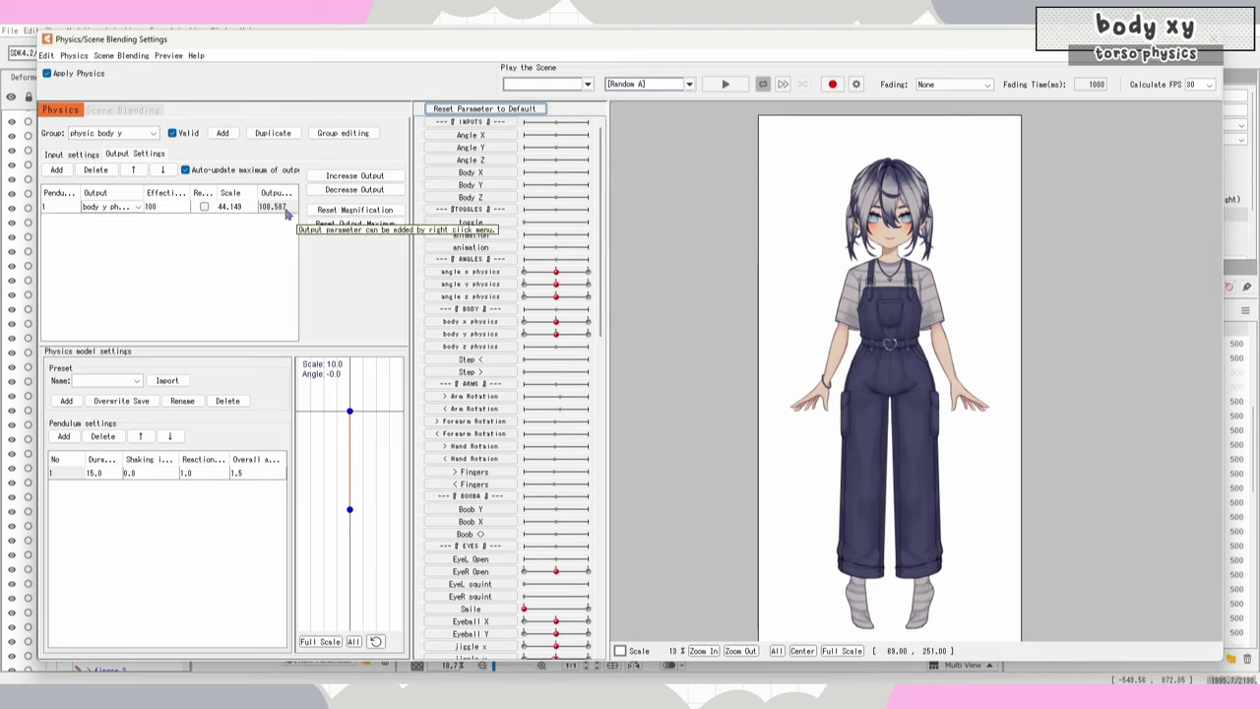
pyautogui.moveTo(912, 185); pyautogui.dragTo(916, 666)
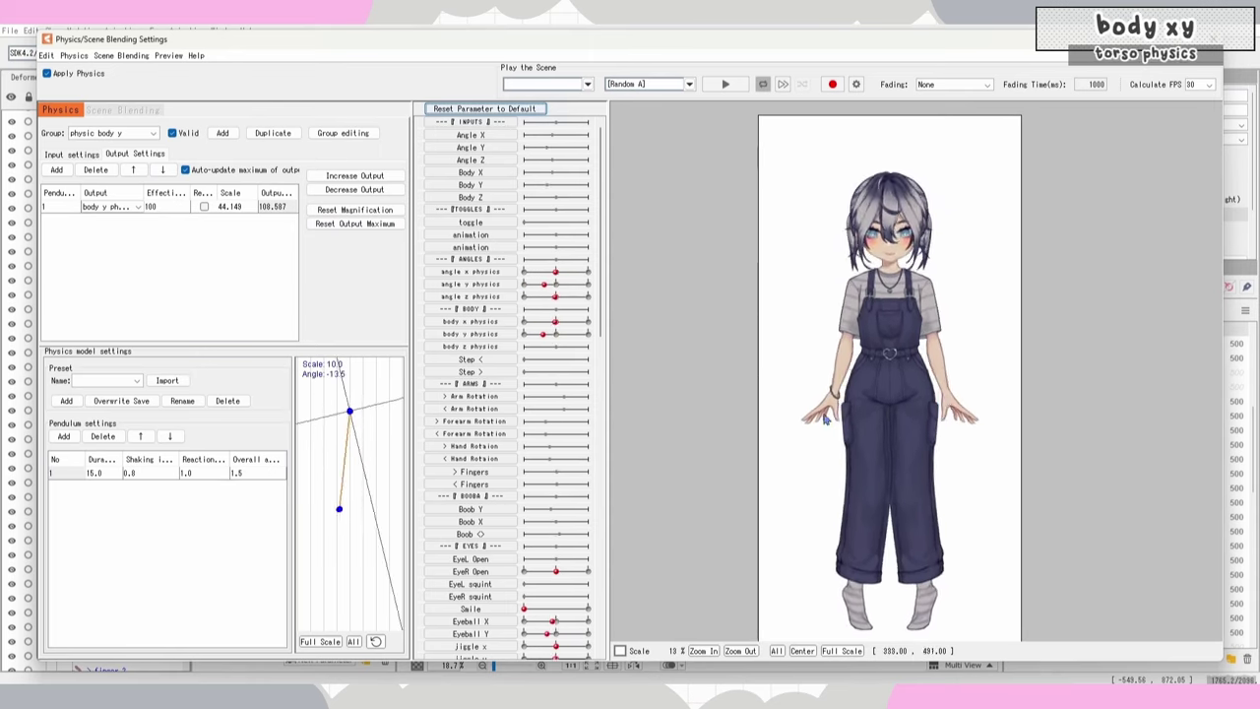
# Step: Review which Angle and Body parameters follow the cursor in the preview's cursor tracking settings
pyautogui.click(165, 56)
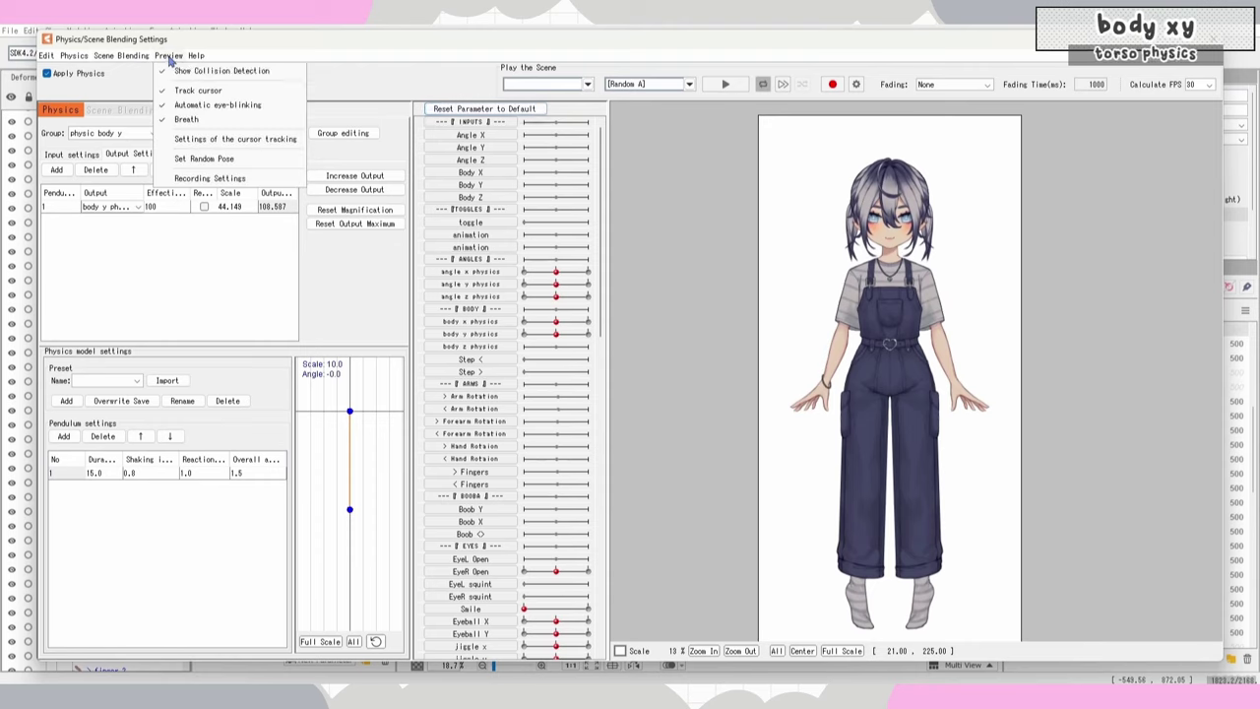
pyautogui.click(262, 141)
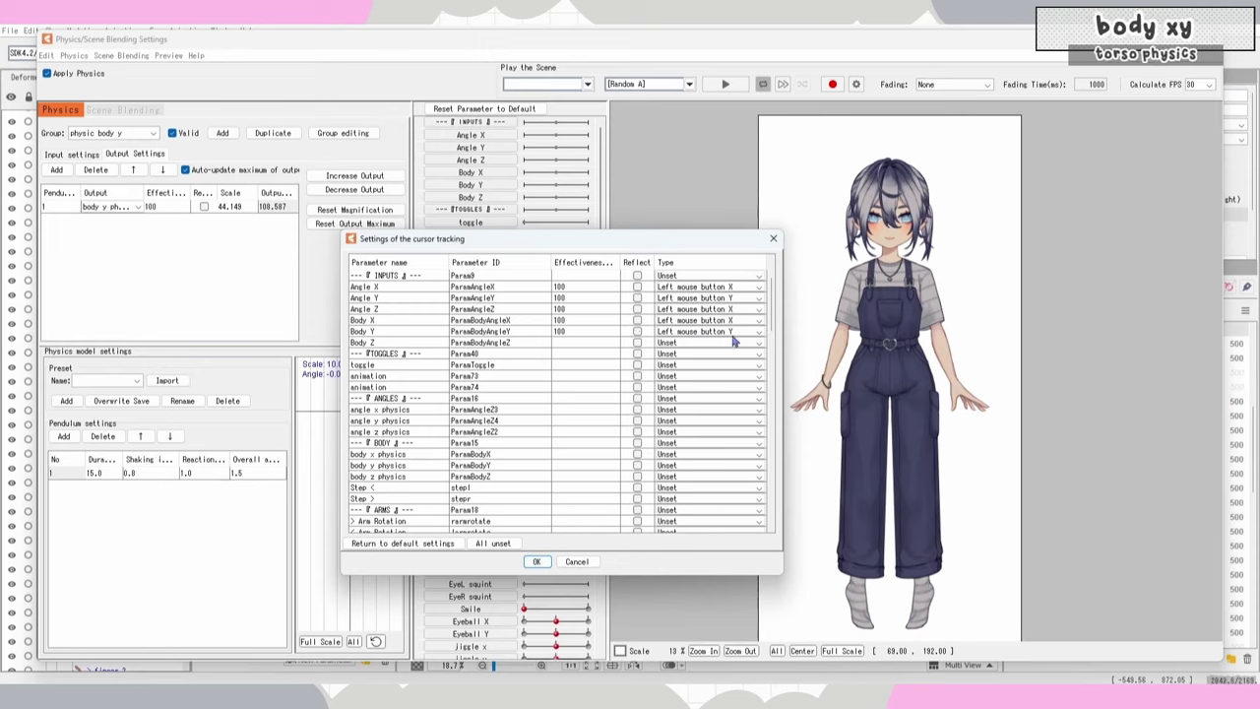
pyautogui.click(537, 562)
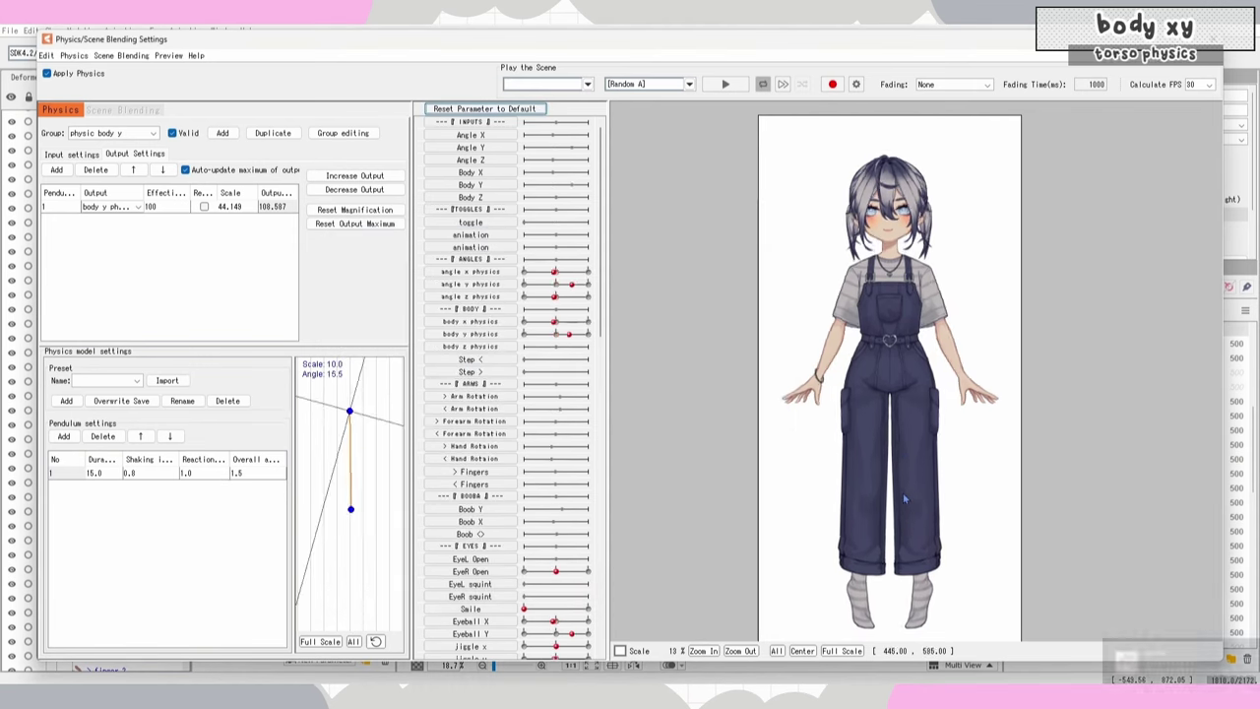